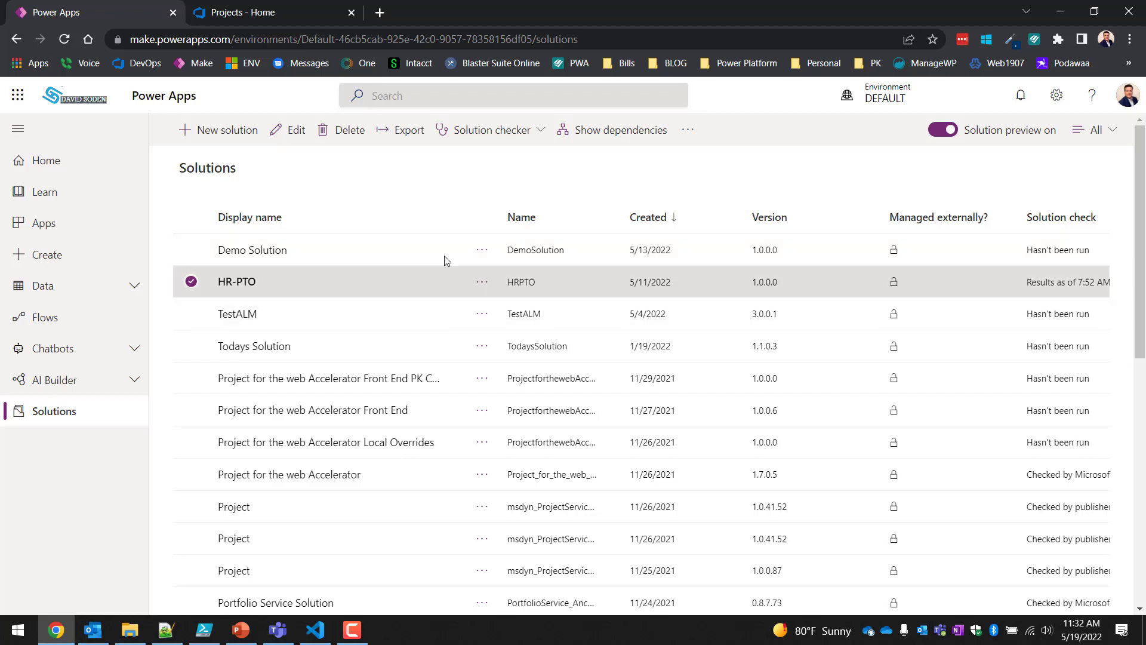
- Review the available environments from the DEFAULT environment, close the list, and check the HR-PTO solution's version
{"action": "left_click", "coordinate": [892, 102]}
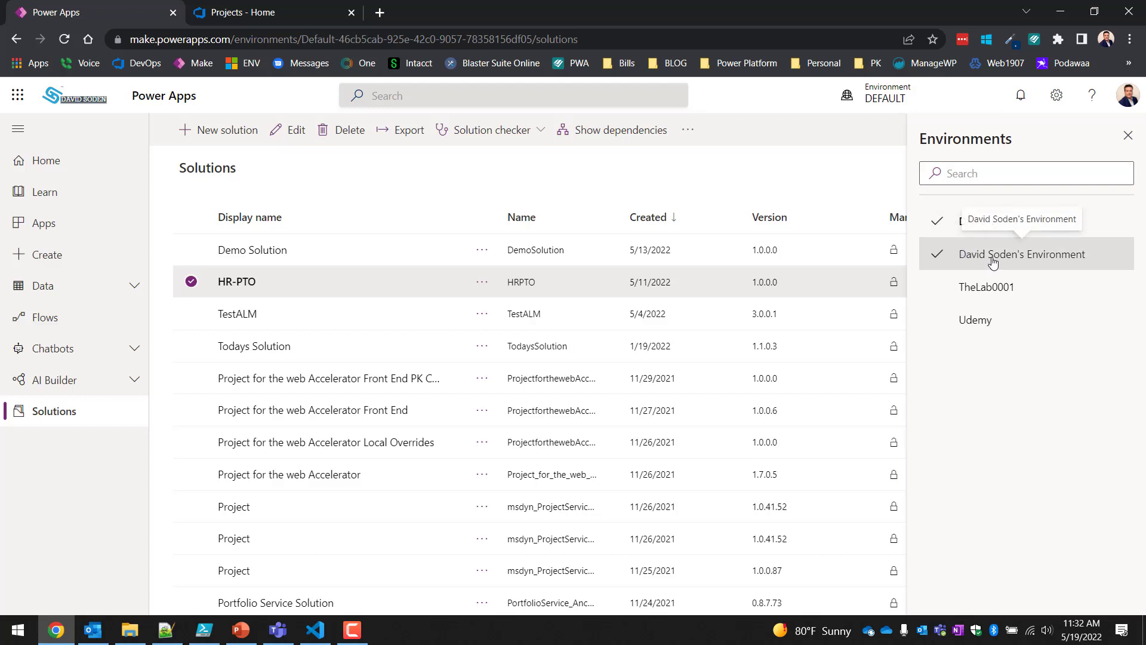
{"action": "left_click", "coordinate": [790, 154]}
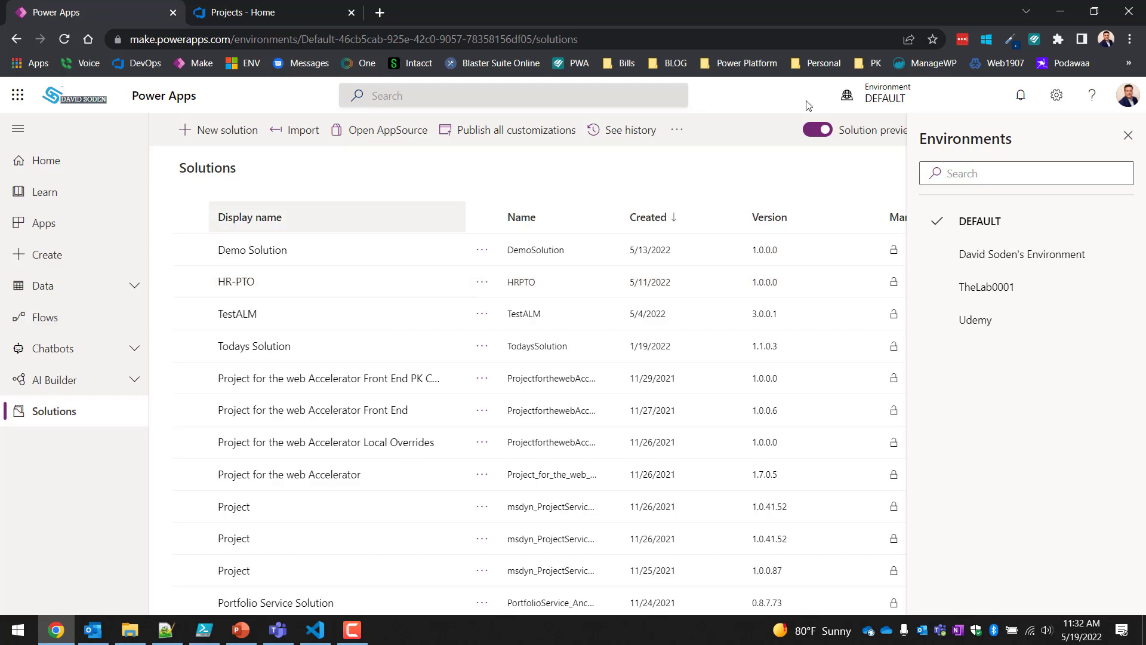
{"action": "left_click", "coordinate": [1128, 135]}
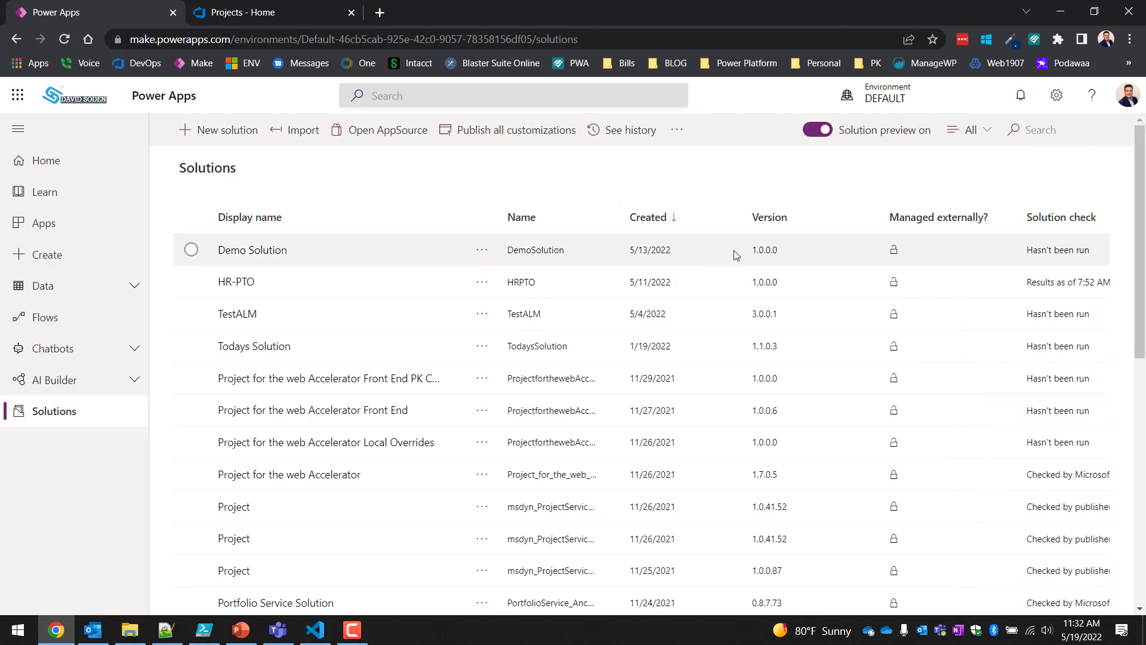
{"action": "left_click_drag", "start_coordinate": [794, 281], "coordinate": [755, 281]}
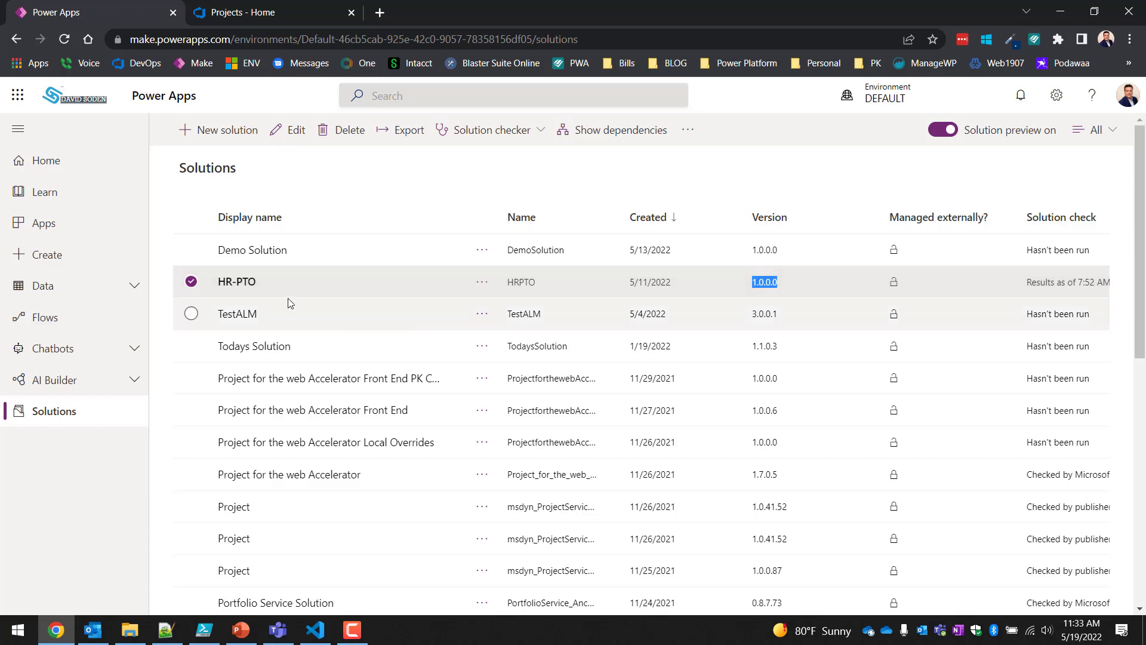
- Delete HRPTO.zip from the Power Platform CLI folder in File Explorer
{"action": "left_click", "coordinate": [130, 629]}
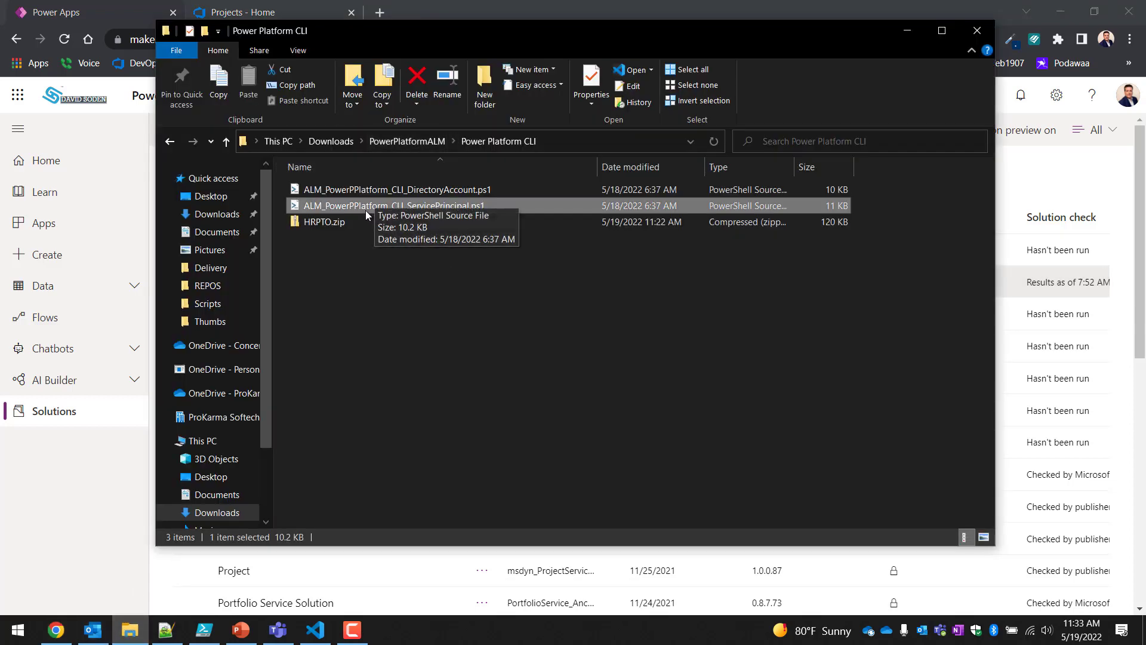
{"action": "left_click", "coordinate": [330, 221]}
{"action": "left_click", "coordinate": [417, 83]}
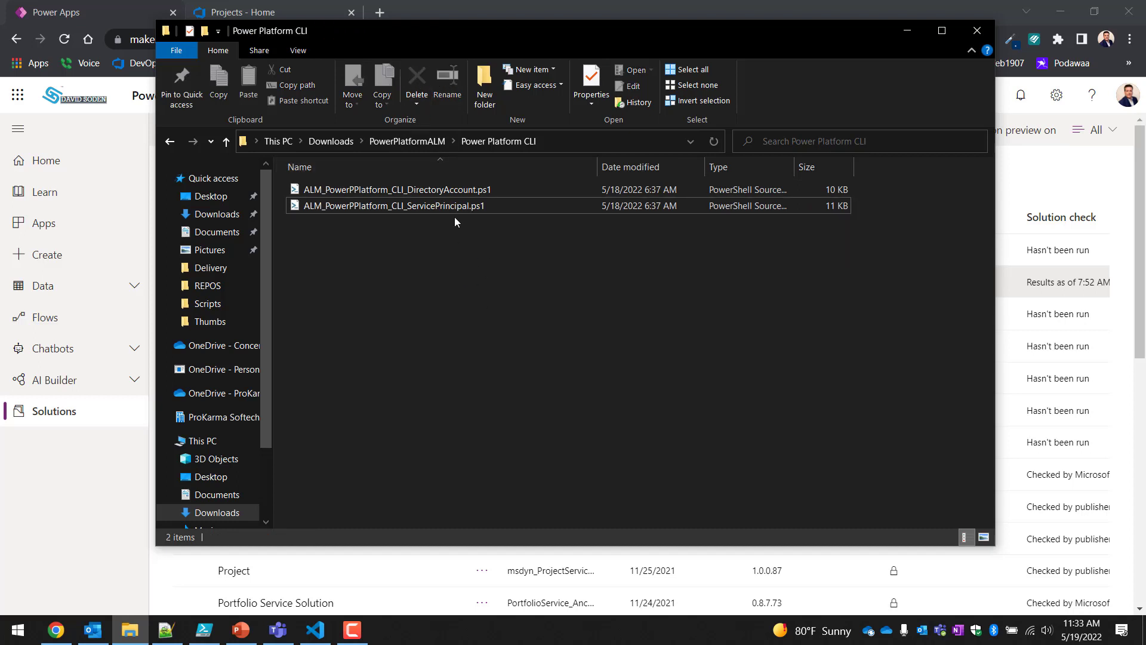
- Look at the template file in the PowerPlatformALM Azure DevOps folder and switch to the Azure DevOps projects page in the browser
{"action": "left_click", "coordinate": [424, 140]}
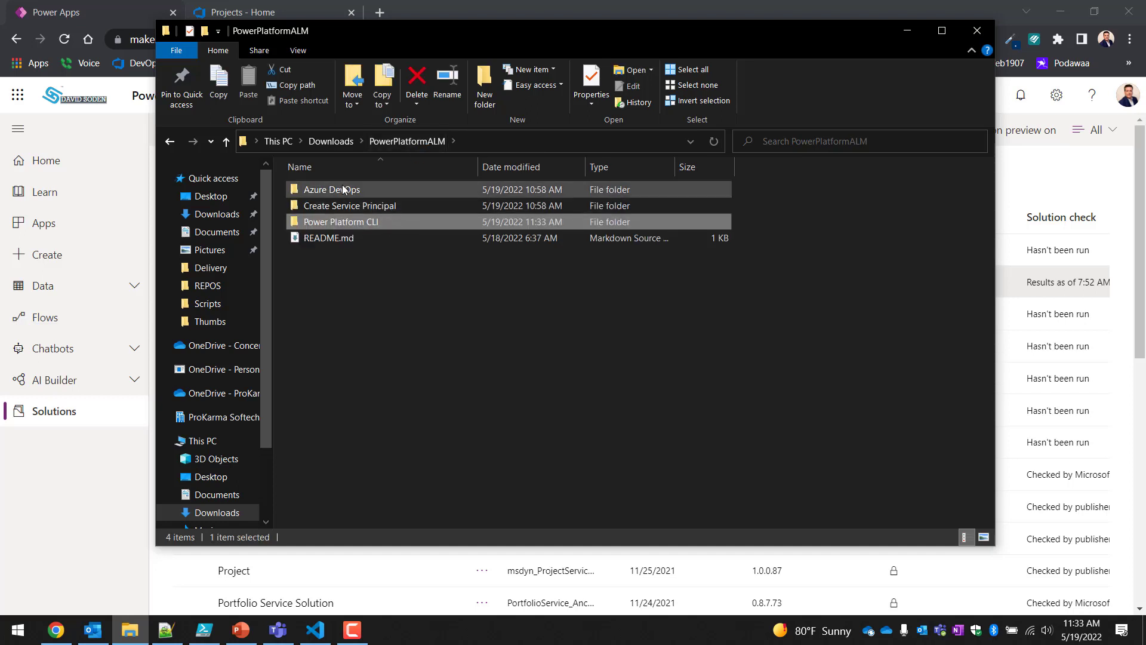
{"action": "double_click", "coordinate": [345, 192]}
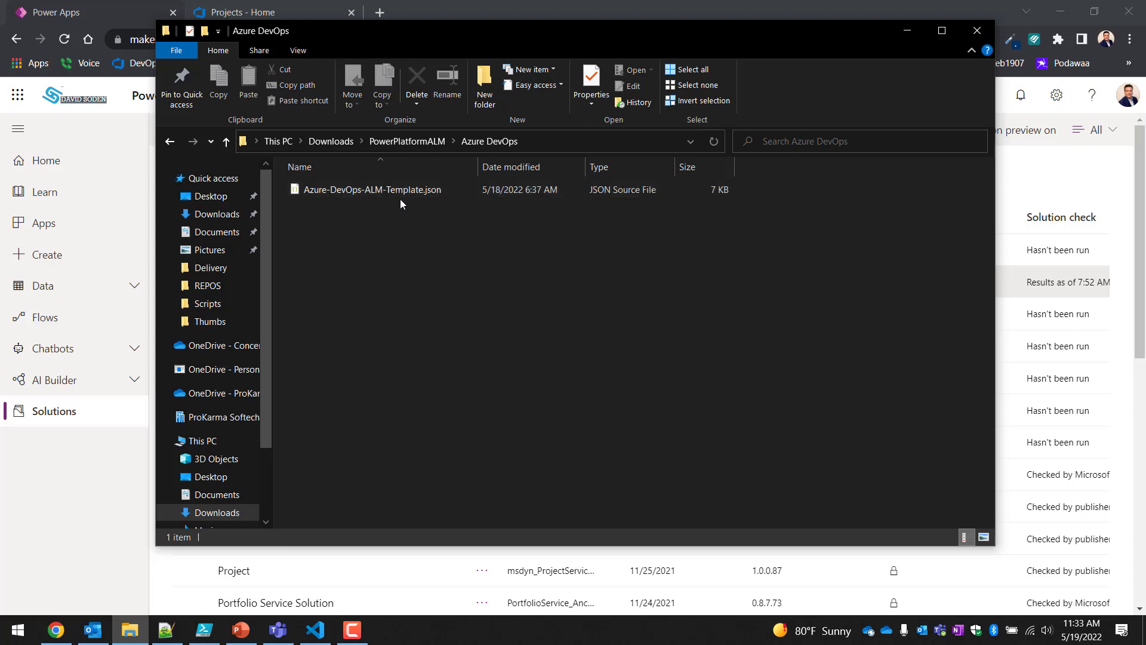
{"action": "left_click", "coordinate": [142, 9]}
{"action": "left_click", "coordinate": [234, 8]}
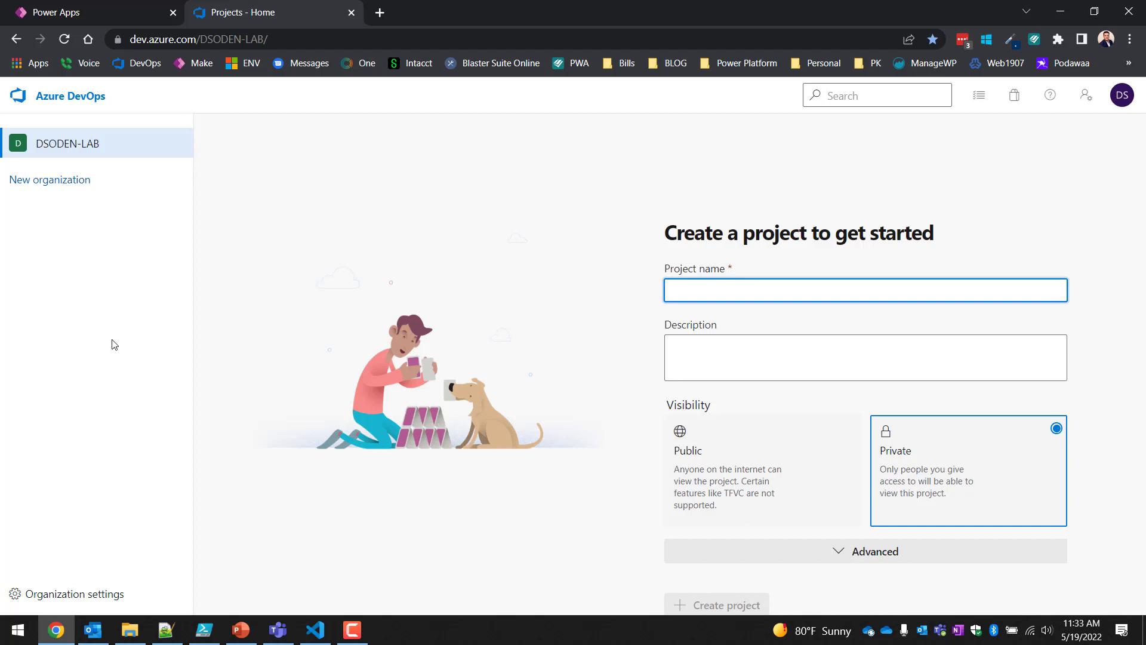
- In the Notepad++ notes, remove the service principal script command and the blank lines above it, below the VERSION entry
{"action": "left_click", "coordinate": [172, 637]}
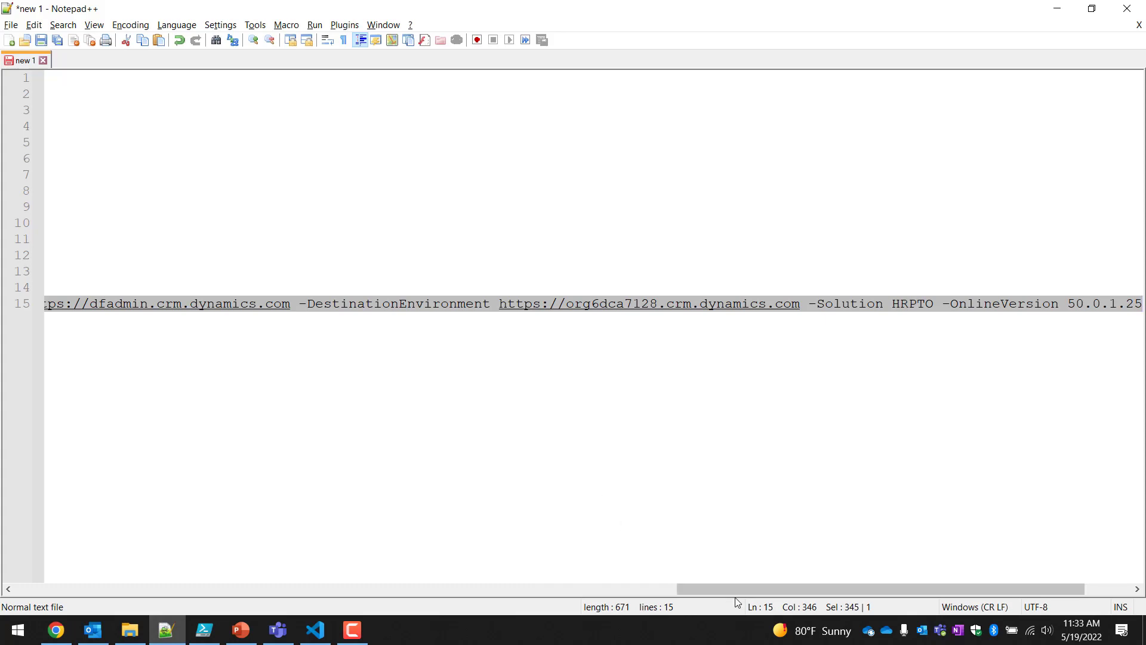
{"action": "left_click_drag", "start_coordinate": [740, 587], "coordinate": [101, 583]}
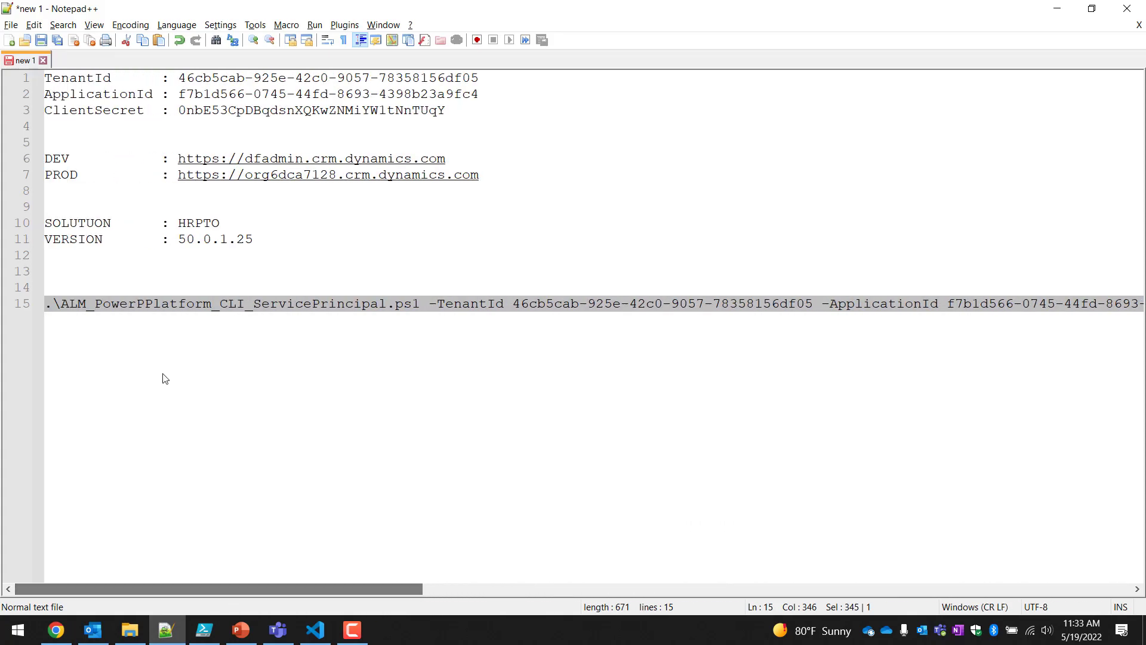
{"action": "left_click", "coordinate": [94, 265]}
{"action": "left_click_drag", "start_coordinate": [75, 267], "coordinate": [67, 396]}
{"action": "key", "text": "Delete"}
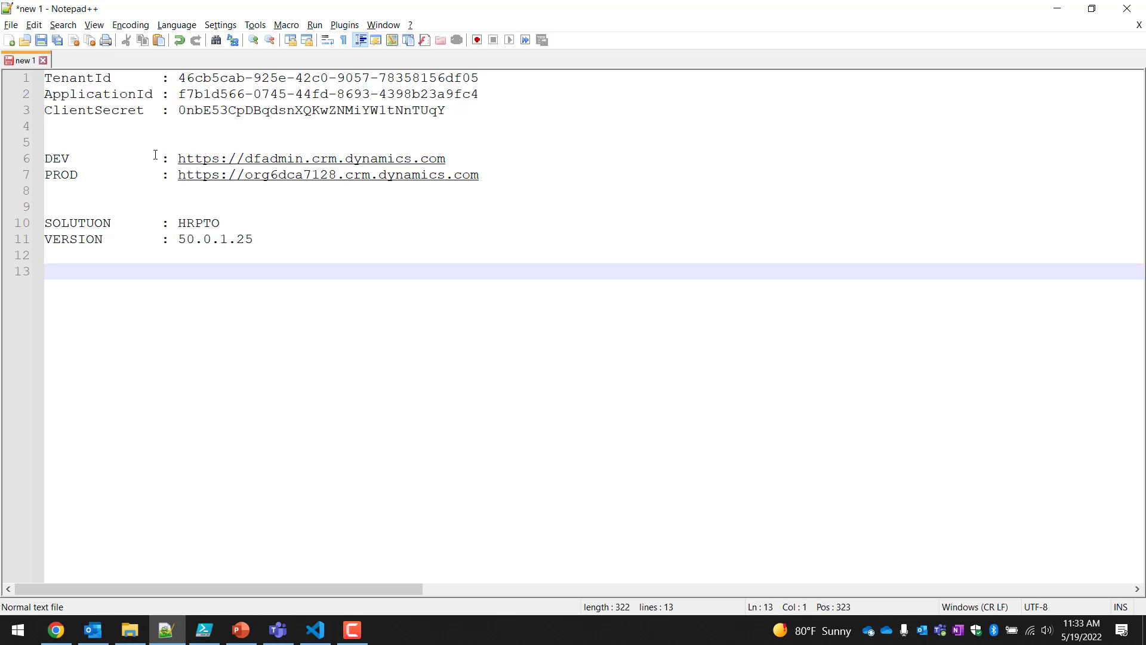
- Open the Developer-type environment's details in the Power Platform admin center and compare its URL with the PROD entry in the notes
{"action": "left_click_drag", "start_coordinate": [54, 157], "coordinate": [112, 157]}
{"action": "key", "text": "alt+Tab"}
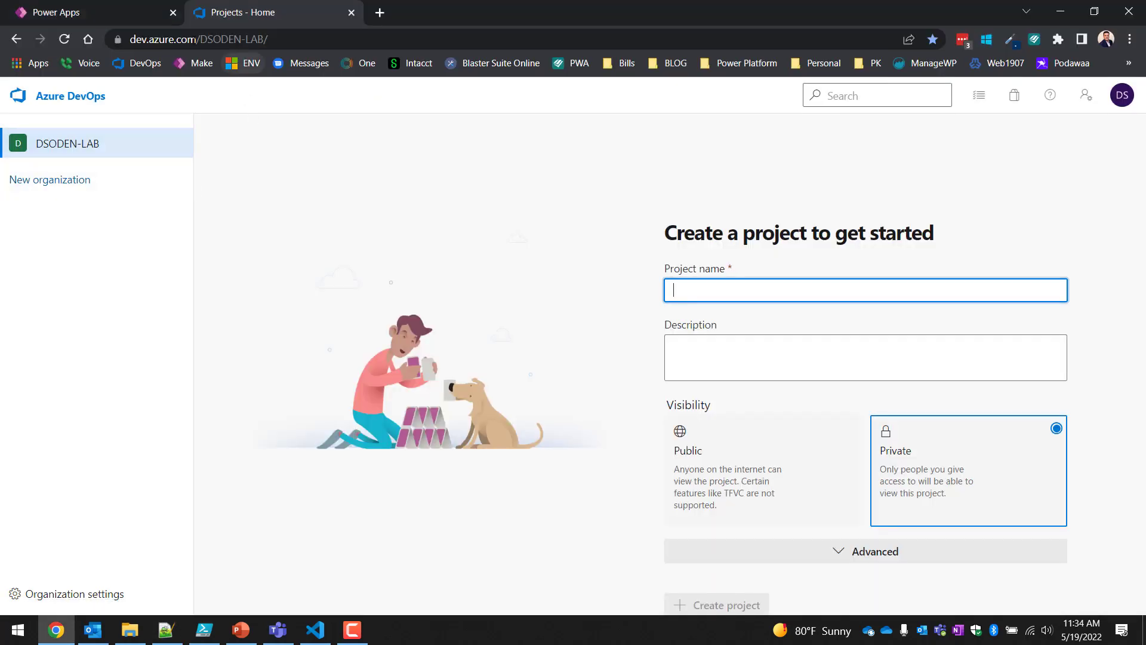
{"action": "left_click", "coordinate": [102, 11]}
{"action": "left_click", "coordinate": [248, 67]}
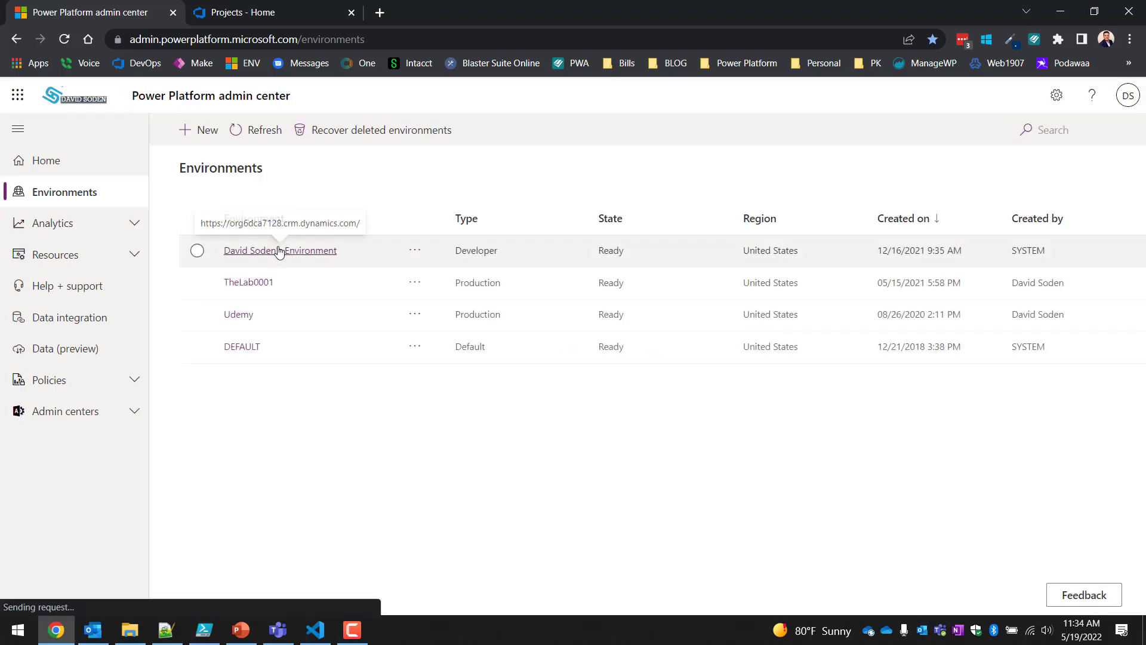
{"action": "left_click", "coordinate": [278, 251]}
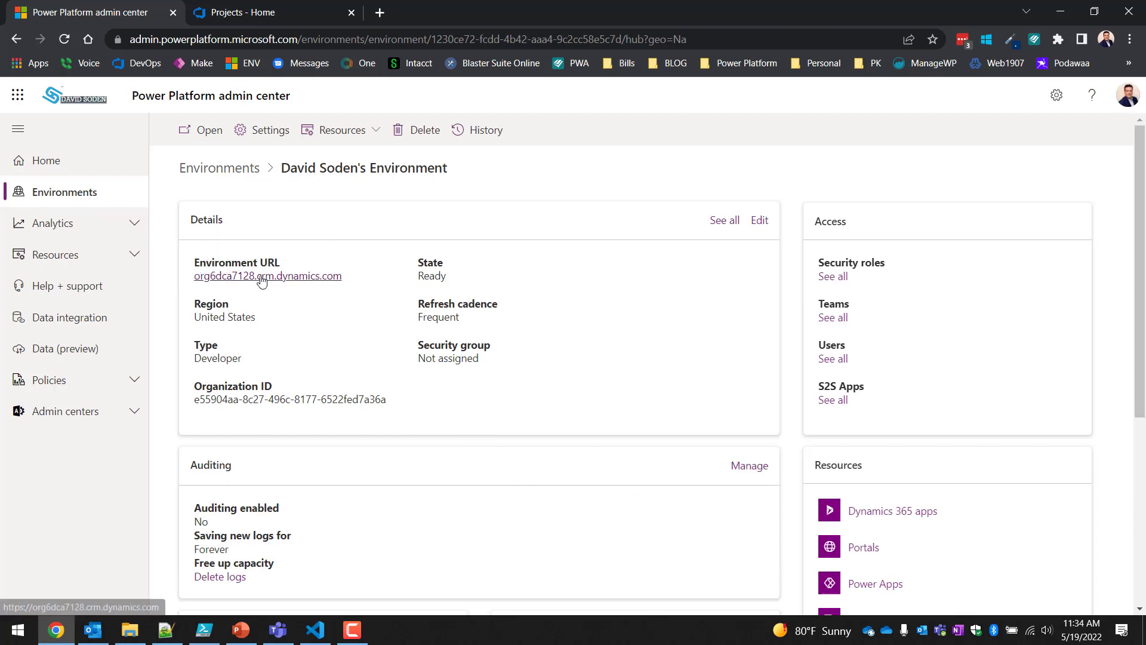
{"action": "key", "text": "alt+Tab"}
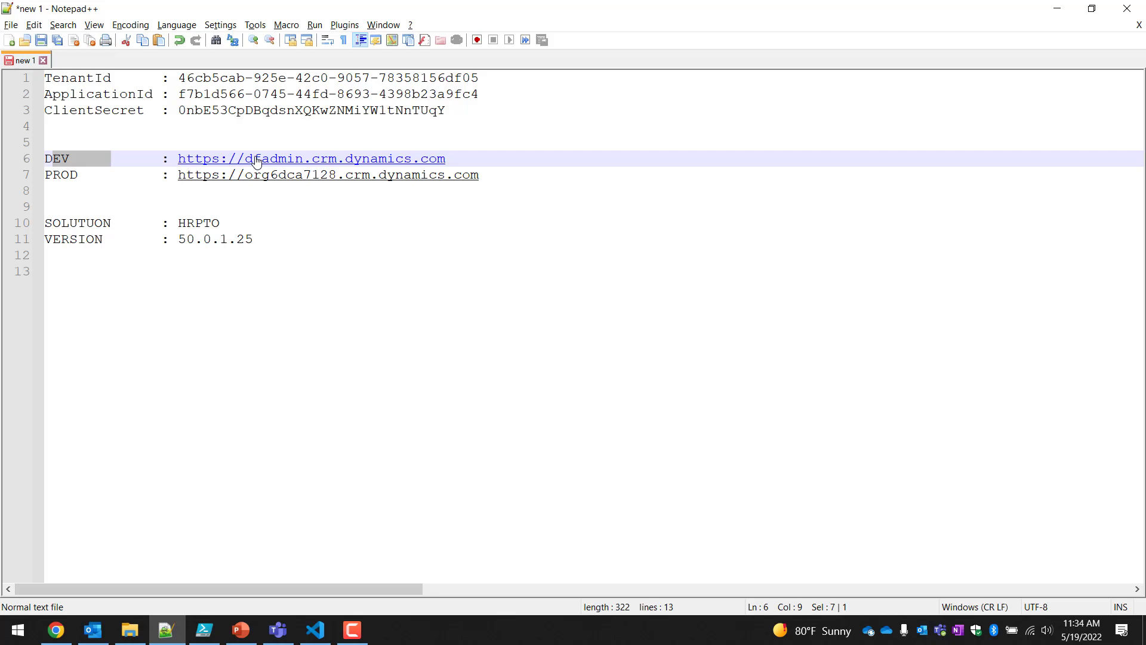
{"action": "left_click", "coordinate": [289, 257]}
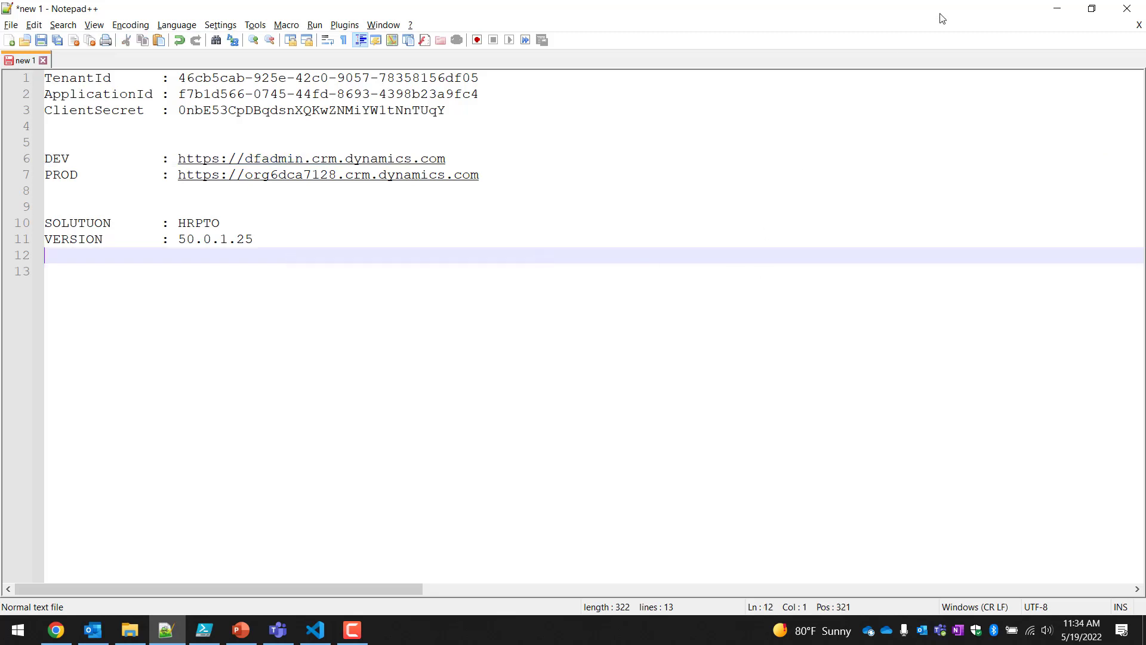
- Create a private Azure DevOps project named "ALM Power Platform Azure DevOps"
{"action": "left_click", "coordinate": [1067, 6]}
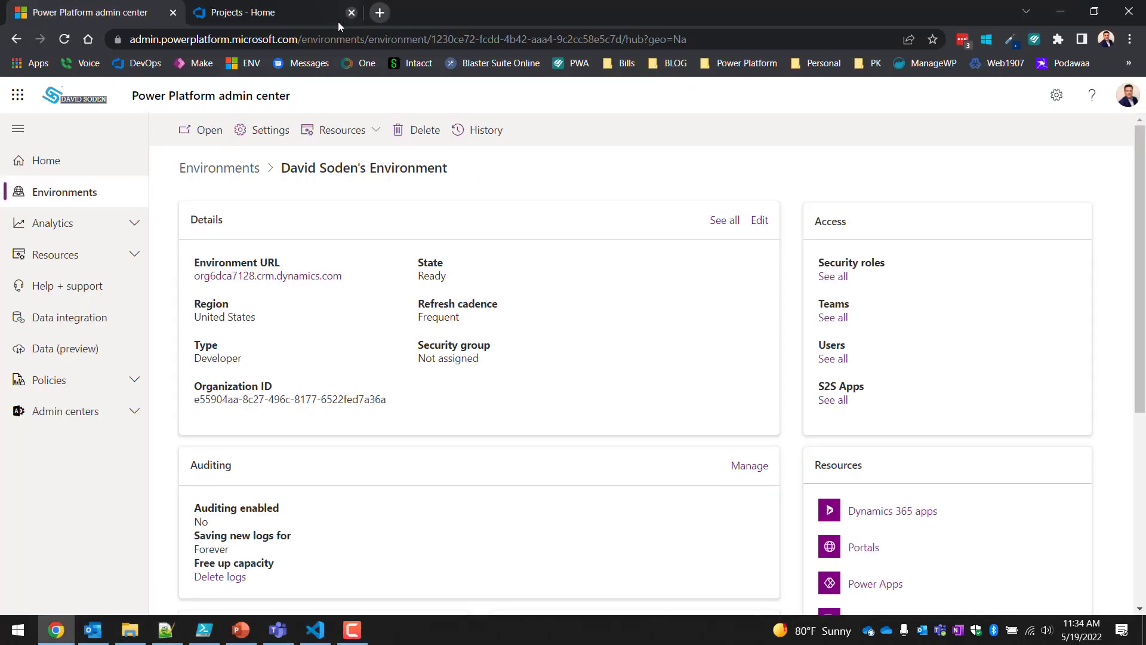
{"action": "left_click", "coordinate": [283, 11]}
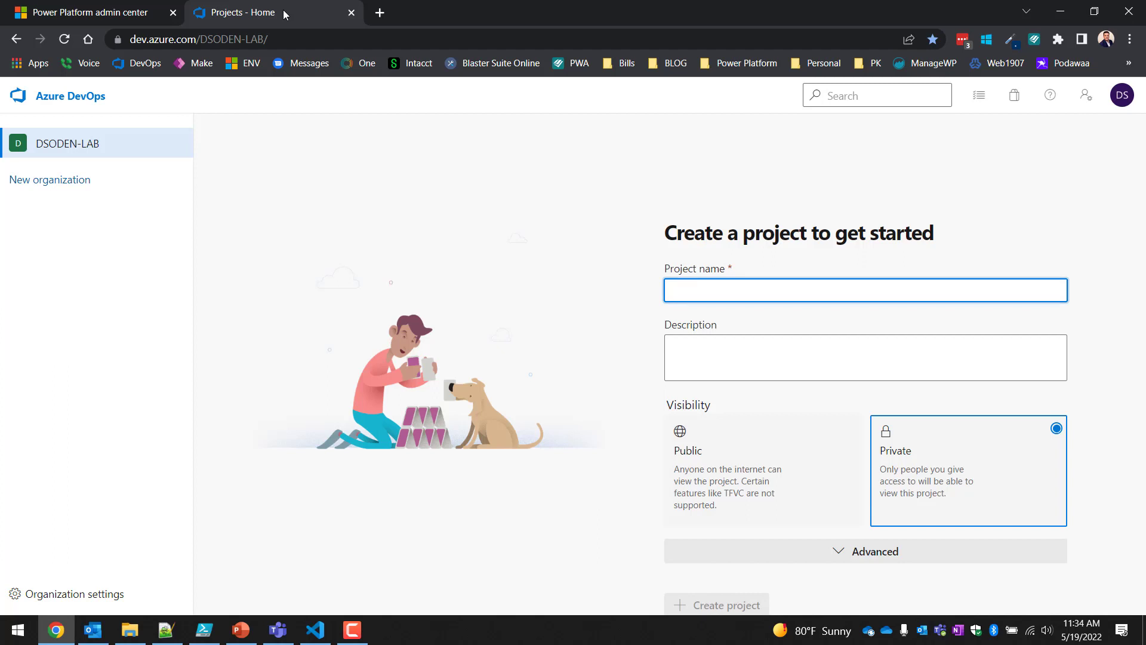
{"action": "type", "text": "ALM"}
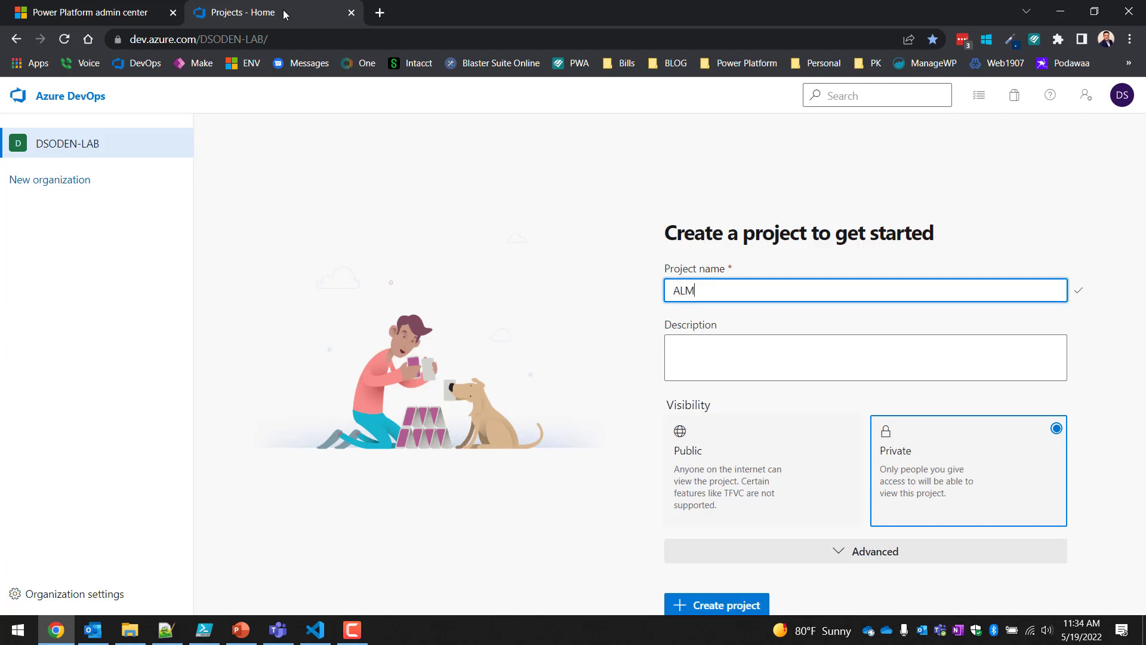
{"action": "type", "text": " Power Platform Azure DevOps"}
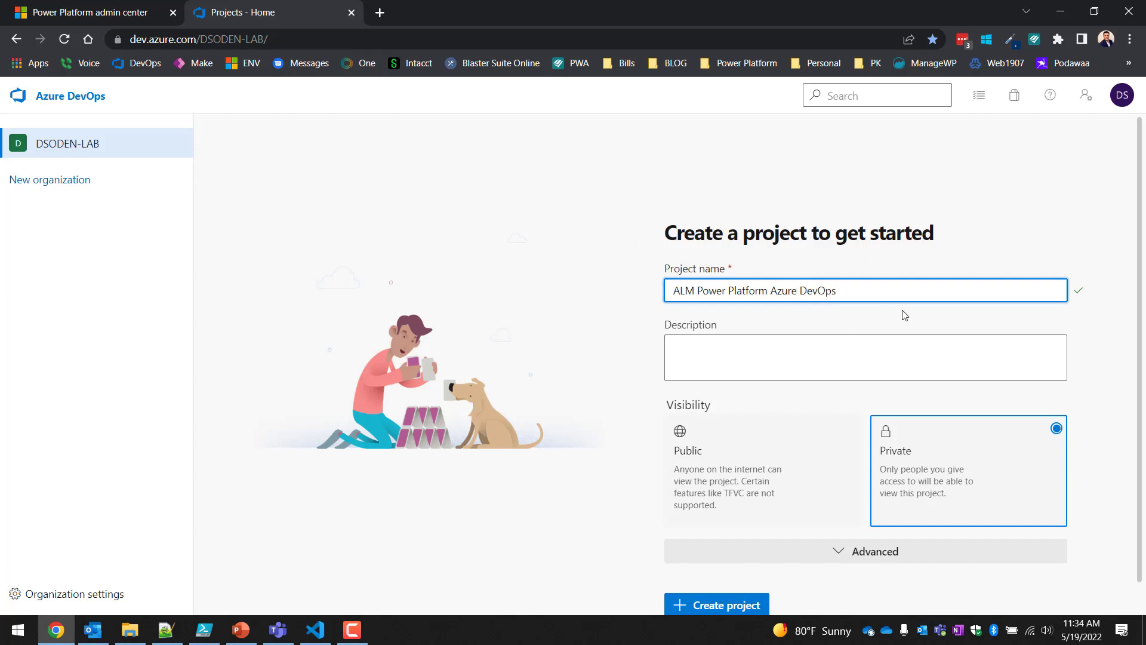
{"action": "left_click", "coordinate": [708, 604]}
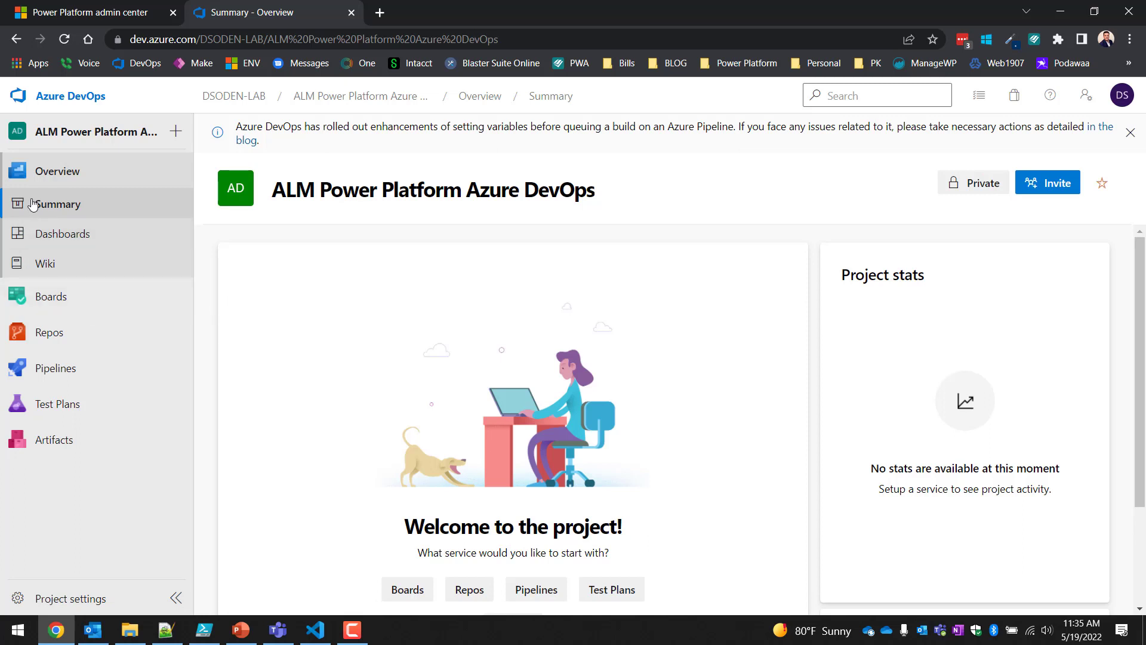
- Explore the new project's Boards, Repos and Pipelines areas, dismissing the announcement banner along the way
{"action": "mouse_move", "coordinate": [36, 302]}
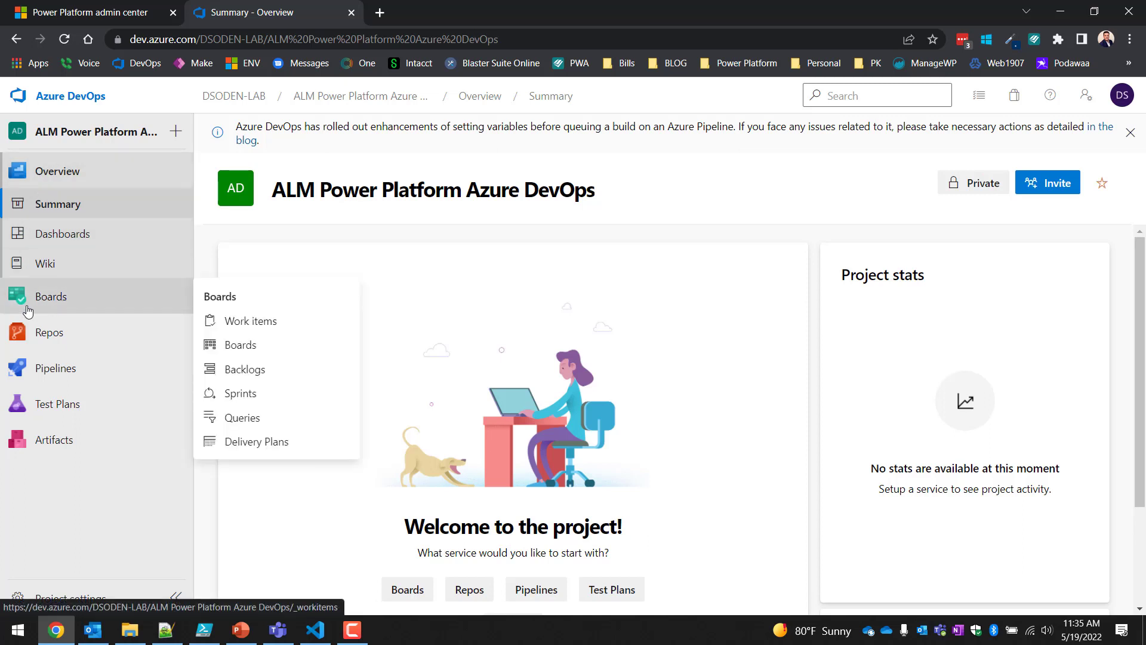
{"action": "mouse_move", "coordinate": [57, 333]}
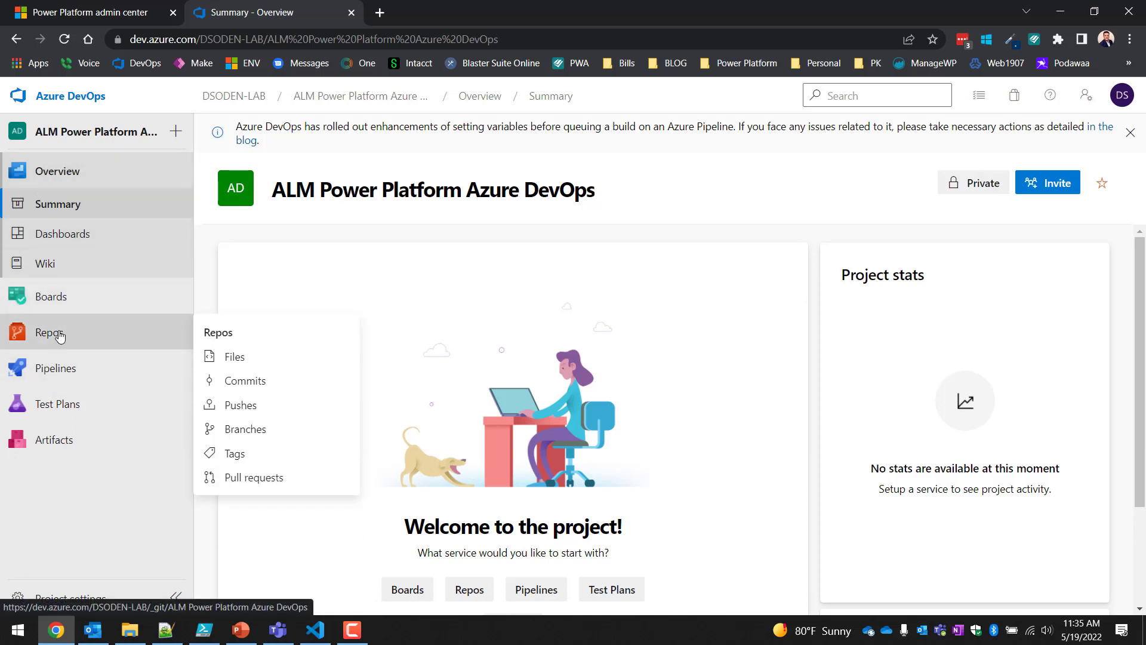
{"action": "mouse_move", "coordinate": [58, 371]}
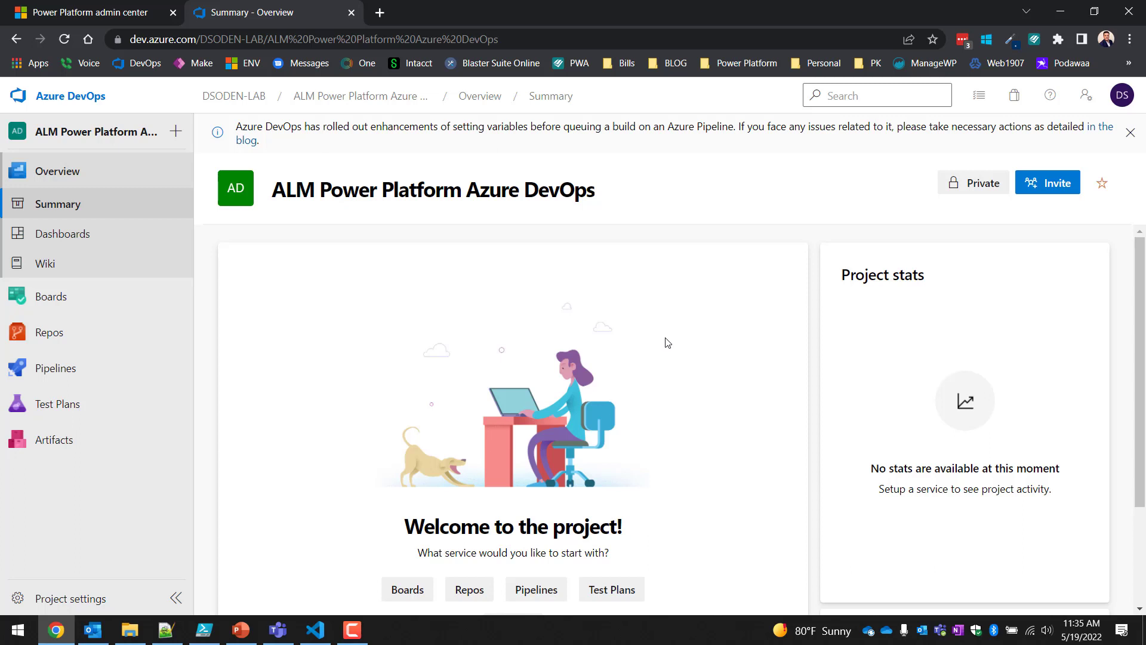
{"action": "left_click", "coordinate": [1130, 133]}
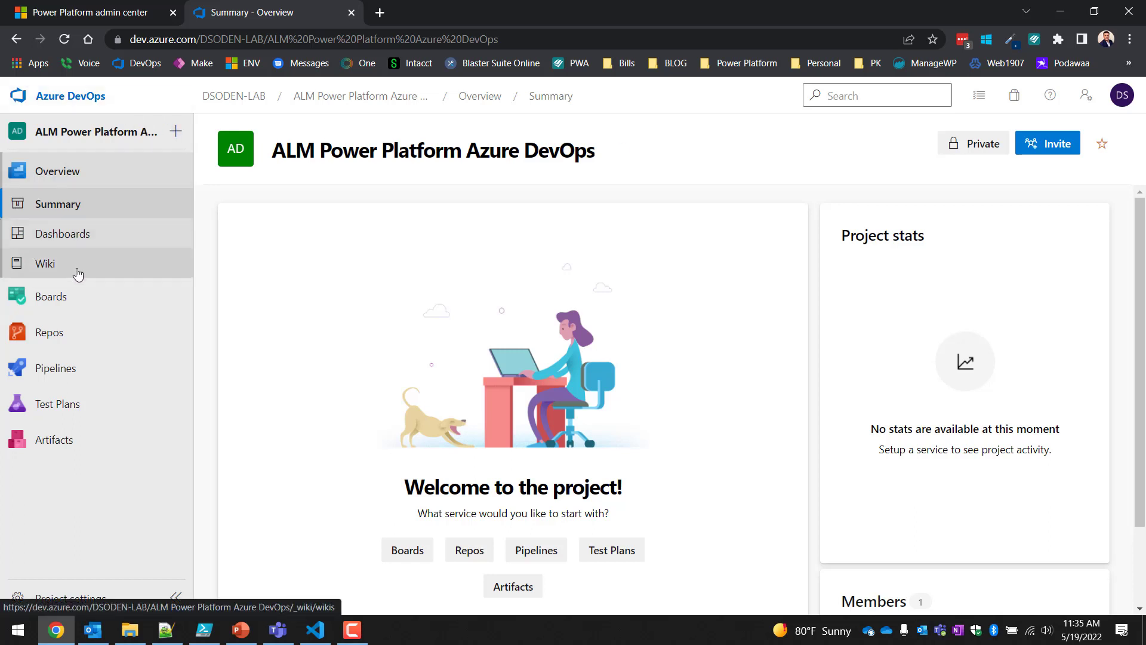
{"action": "left_click", "coordinate": [61, 303]}
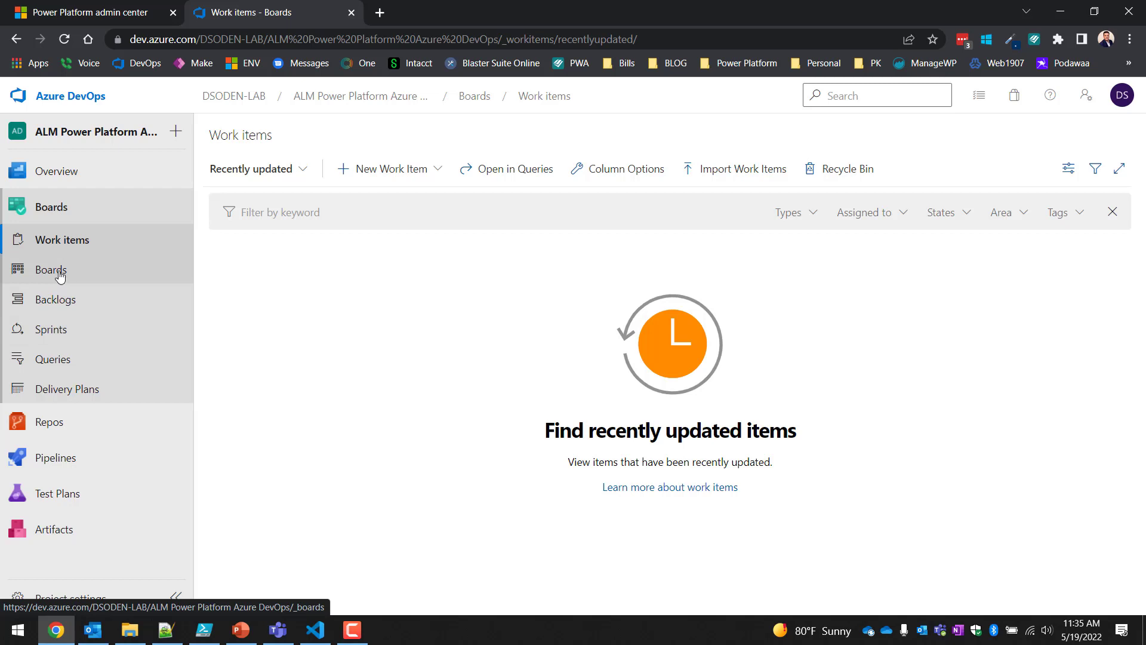
{"action": "left_click", "coordinate": [58, 213]}
{"action": "mouse_move", "coordinate": [58, 422]}
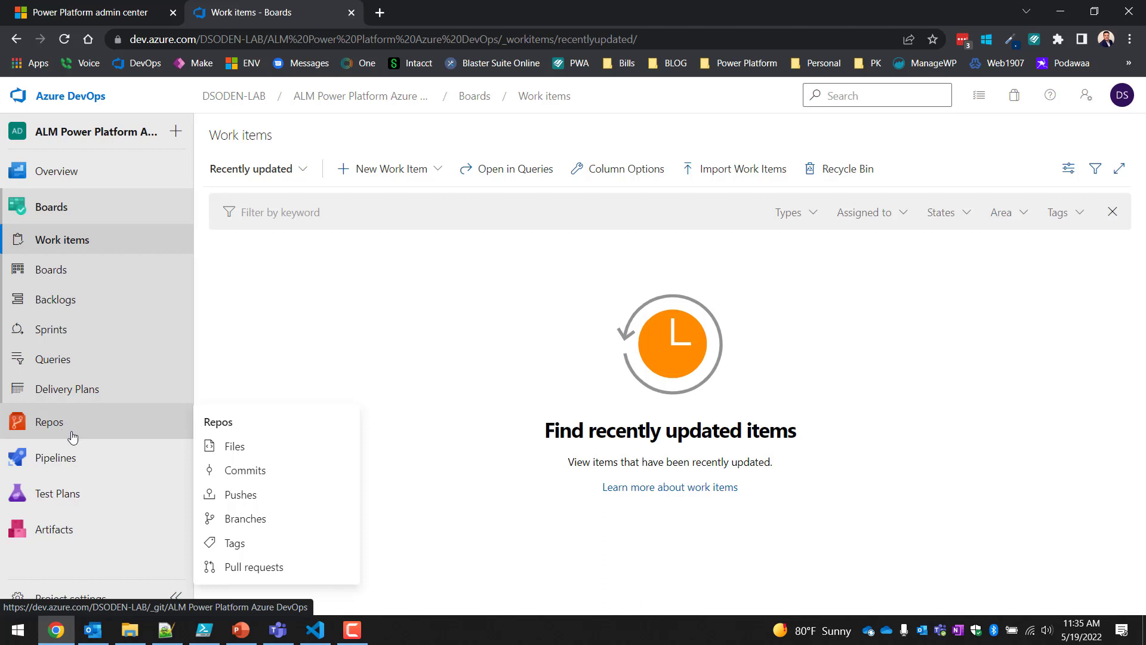
{"action": "left_click", "coordinate": [72, 437]}
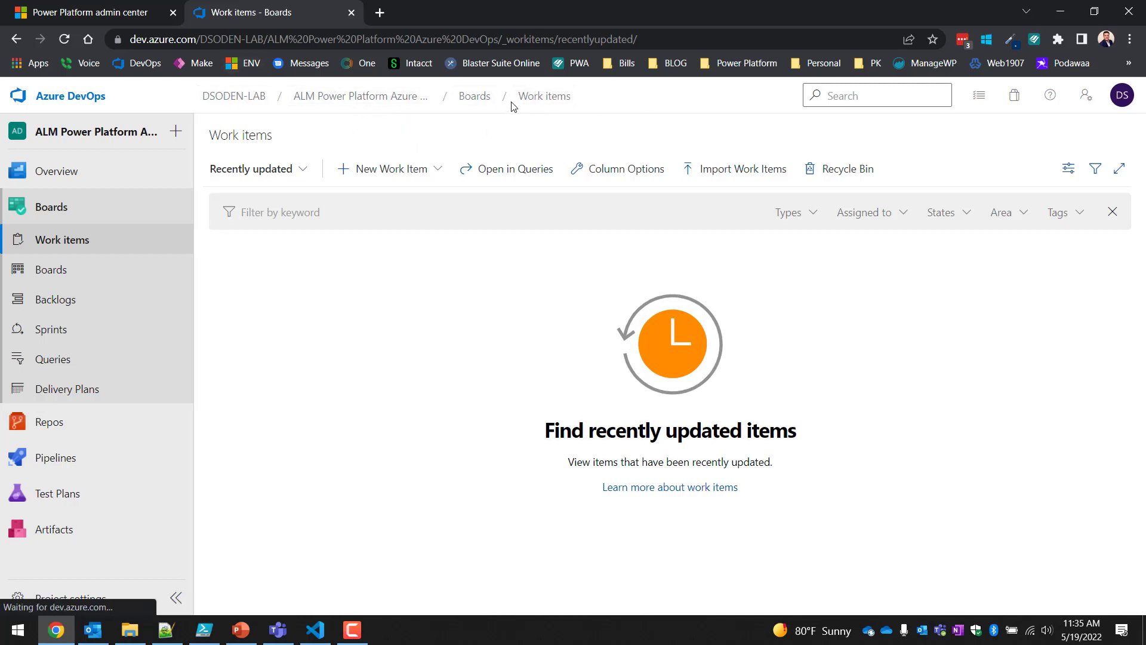
- Compare the entry points for project and organization settings, open the organization settings, and look through their categories
{"action": "left_click", "coordinate": [231, 108]}
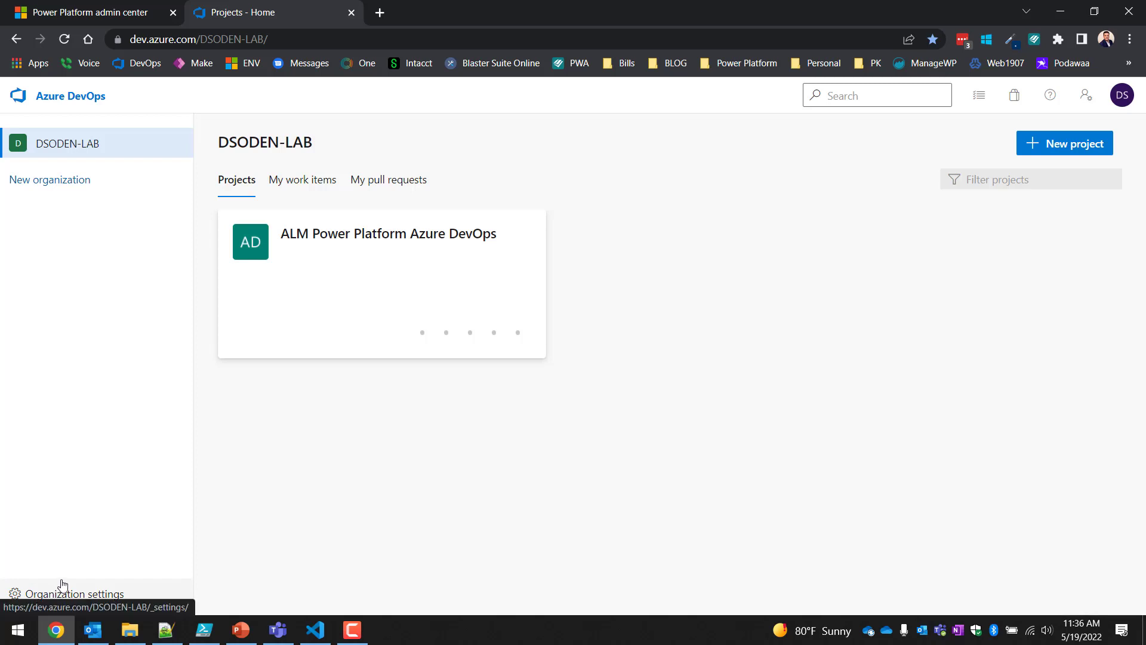
{"action": "left_click", "coordinate": [374, 320]}
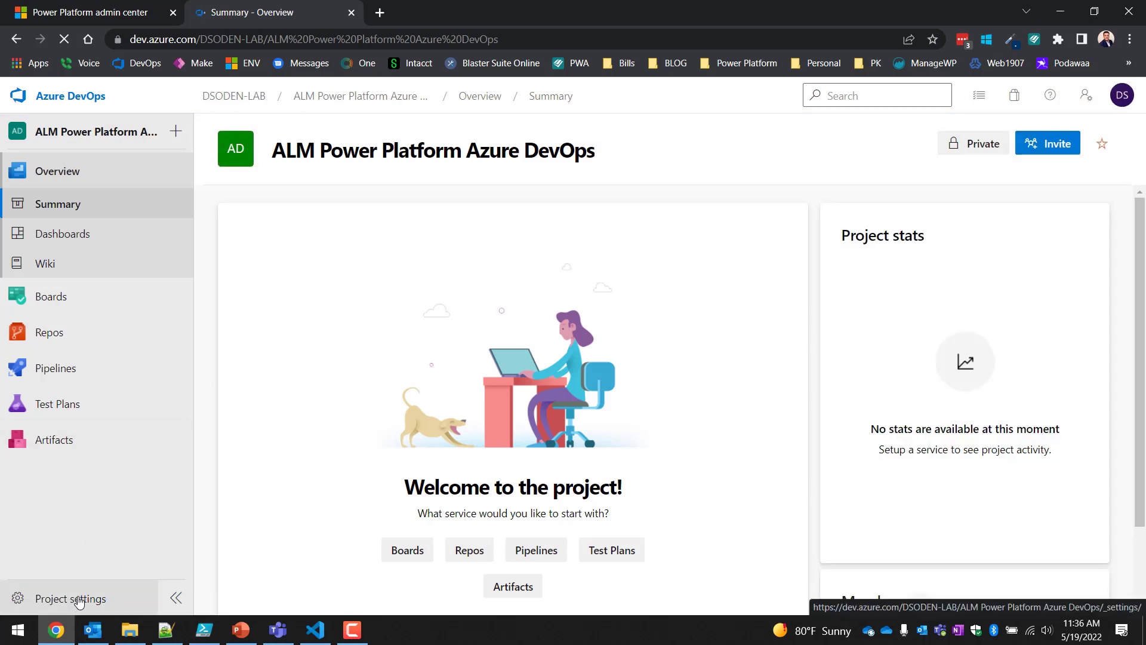
{"action": "left_click", "coordinate": [229, 92]}
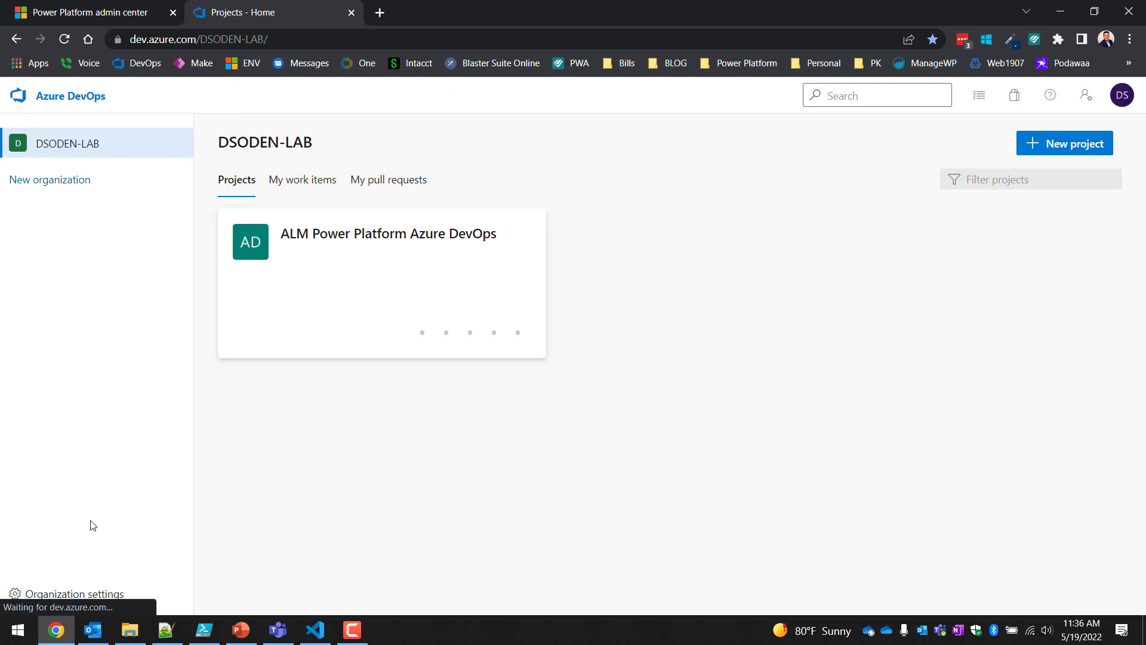
{"action": "left_click", "coordinate": [87, 591]}
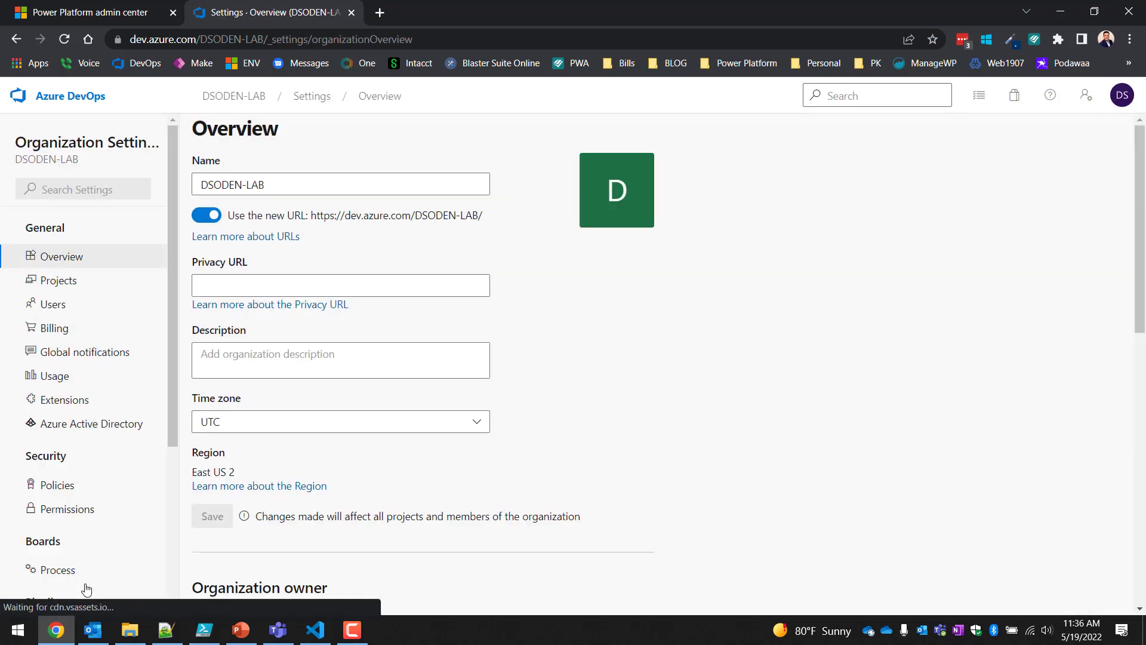
{"action": "scroll", "coordinate": [87, 590], "scroll_direction": "down", "scroll_amount": 4}
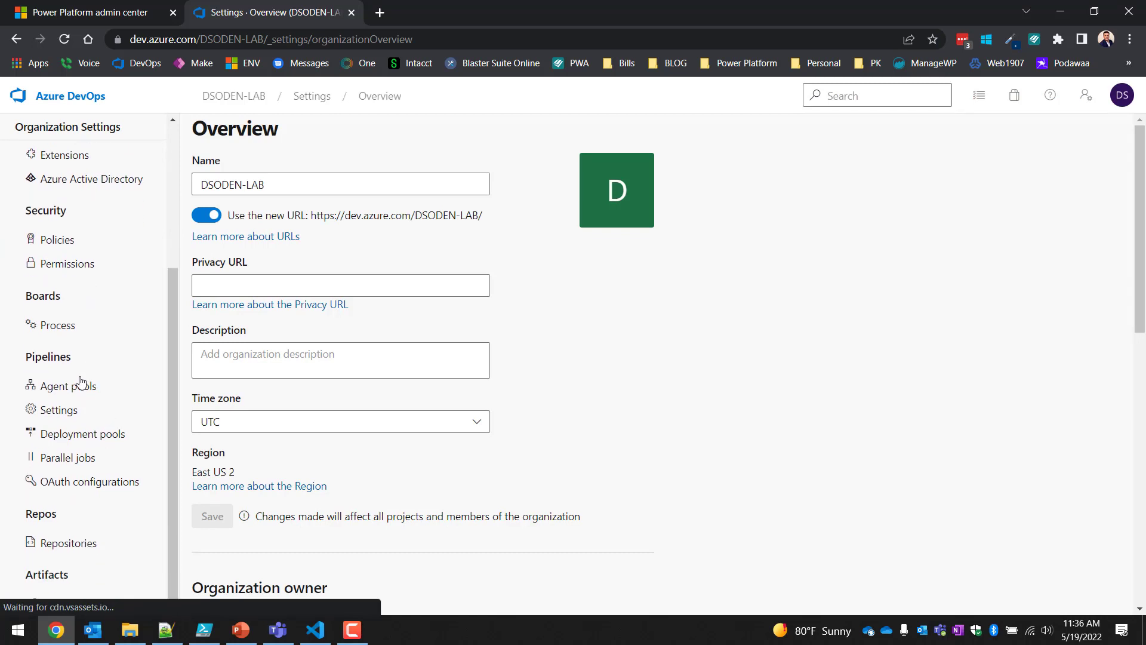
{"action": "scroll", "coordinate": [81, 381], "scroll_direction": "up", "scroll_amount": 2}
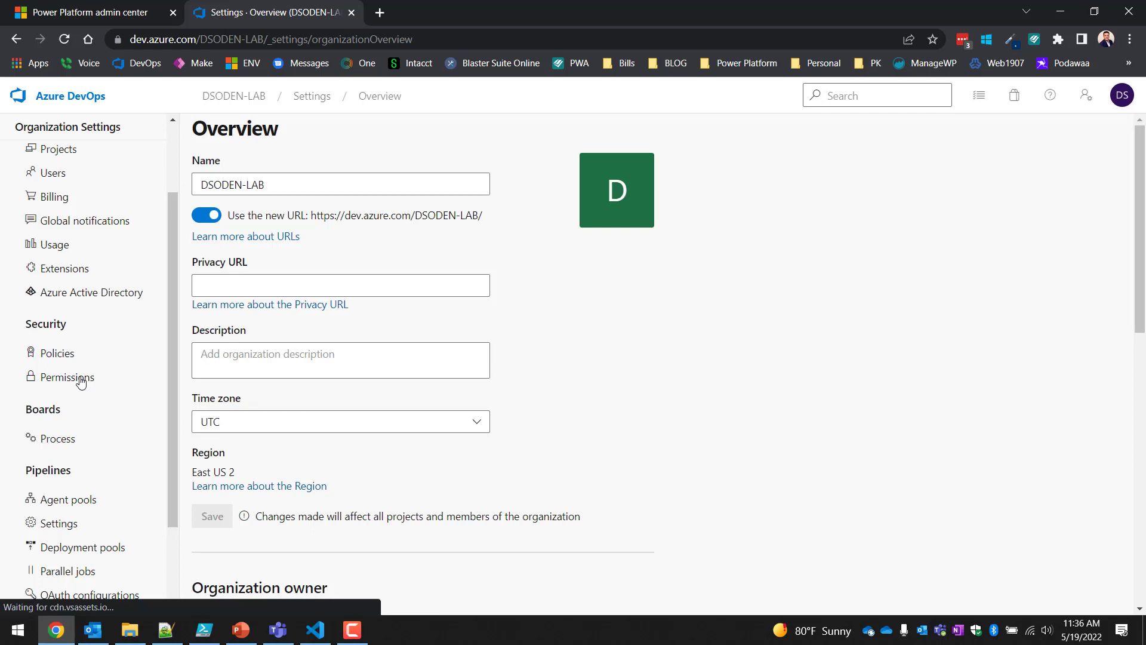
- Finish looking through the organization settings, open the ALM Power Platform Azure DevOps project's settings, and look through their categories
{"action": "scroll", "coordinate": [80, 445], "scroll_direction": "down", "scroll_amount": 2}
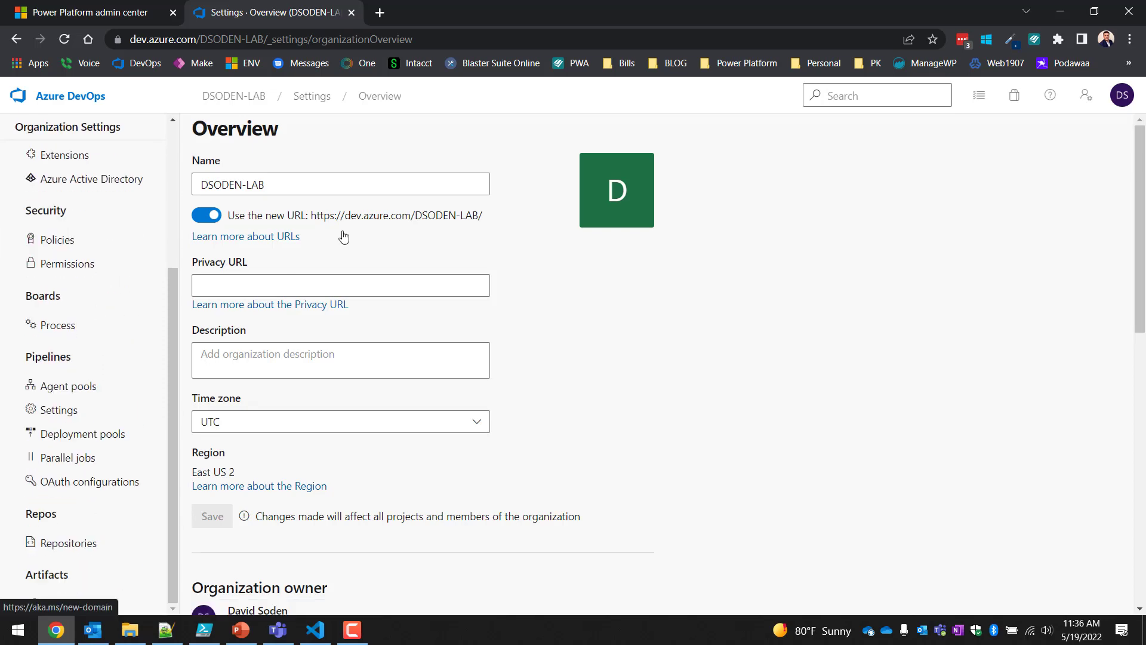
{"action": "left_click", "coordinate": [242, 96]}
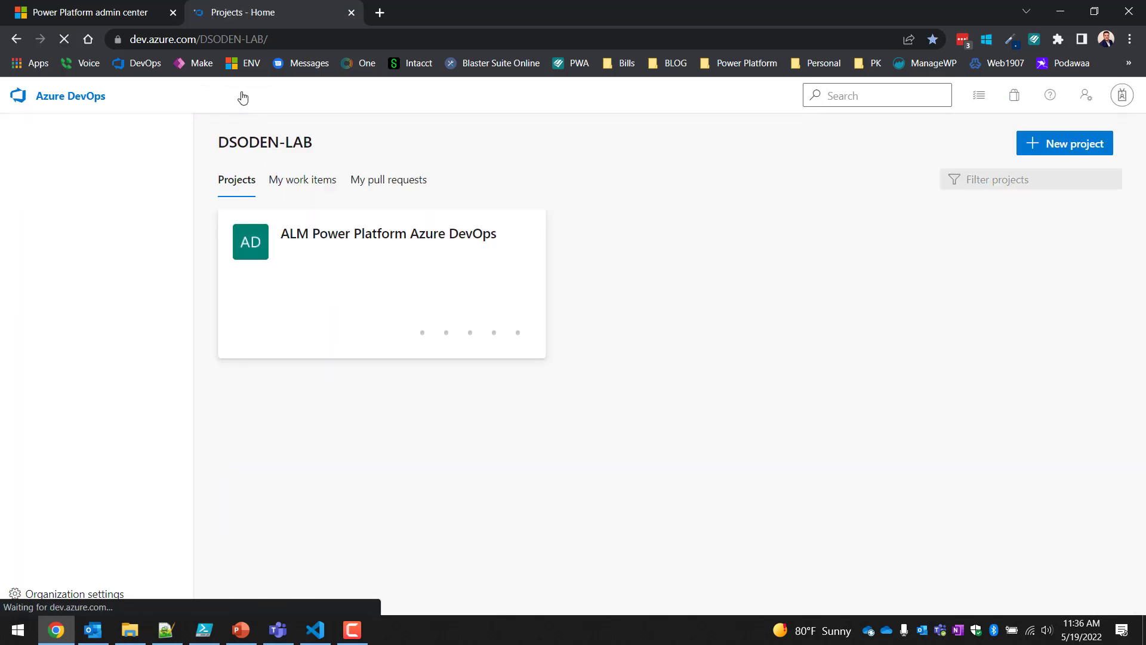
{"action": "left_click", "coordinate": [332, 257]}
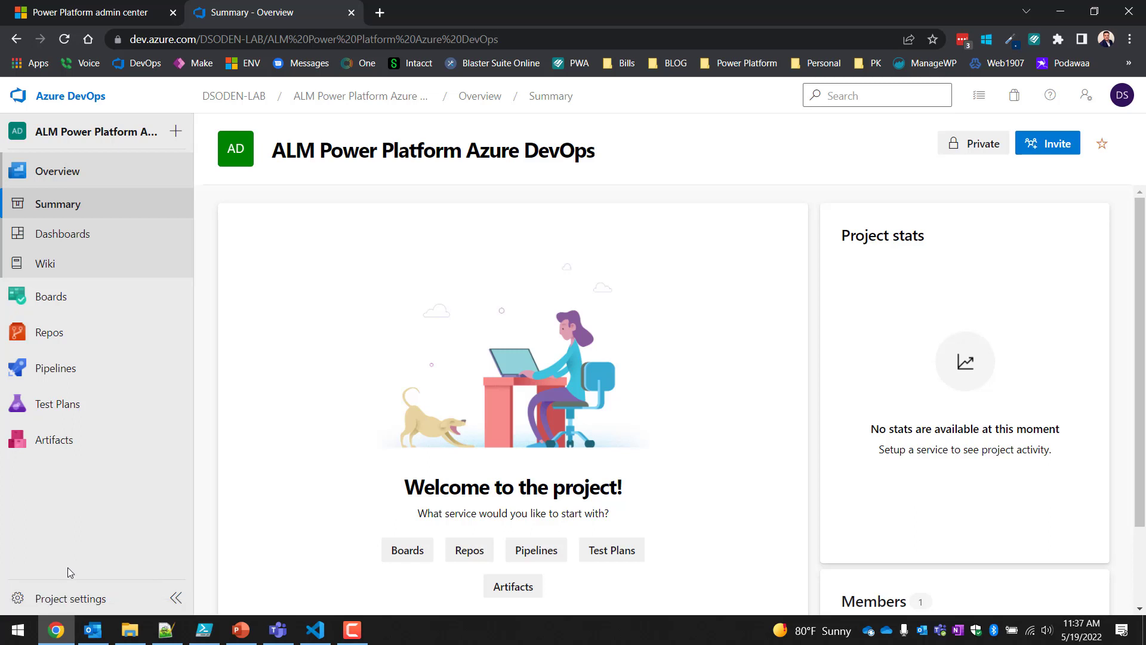
{"action": "left_click", "coordinate": [66, 597]}
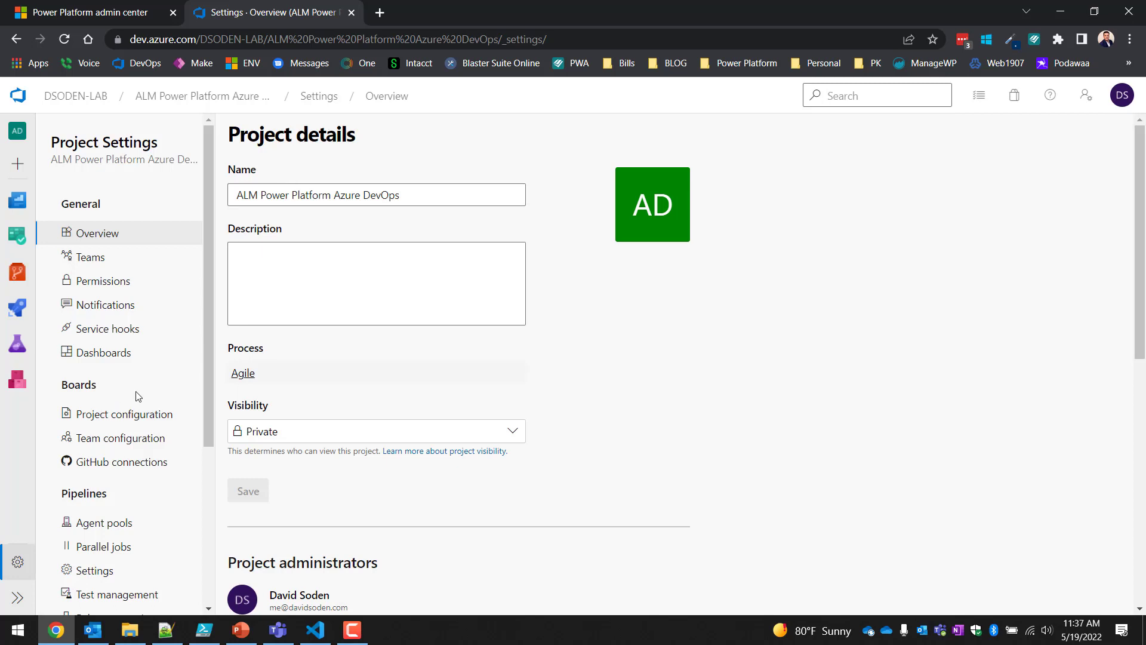
{"action": "scroll", "coordinate": [138, 396], "scroll_direction": "down", "scroll_amount": 4}
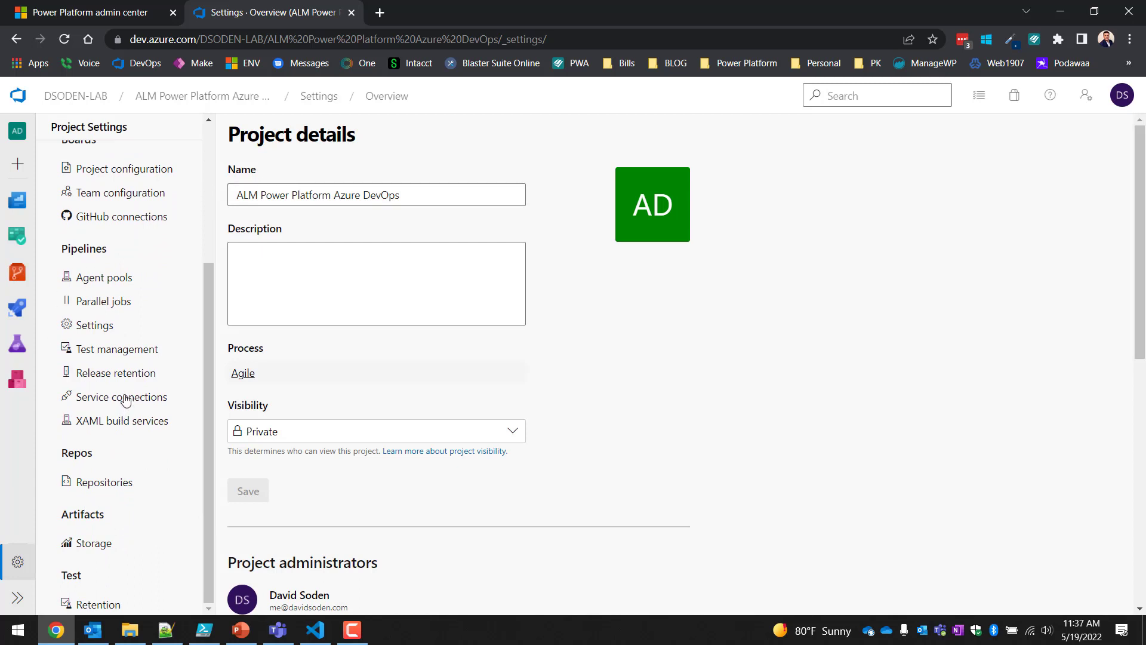
- Review the DEV, PROD and app credential entries in the Notepad++ notes, and return to Chrome to look over the project settings categories
{"action": "left_click", "coordinate": [166, 629]}
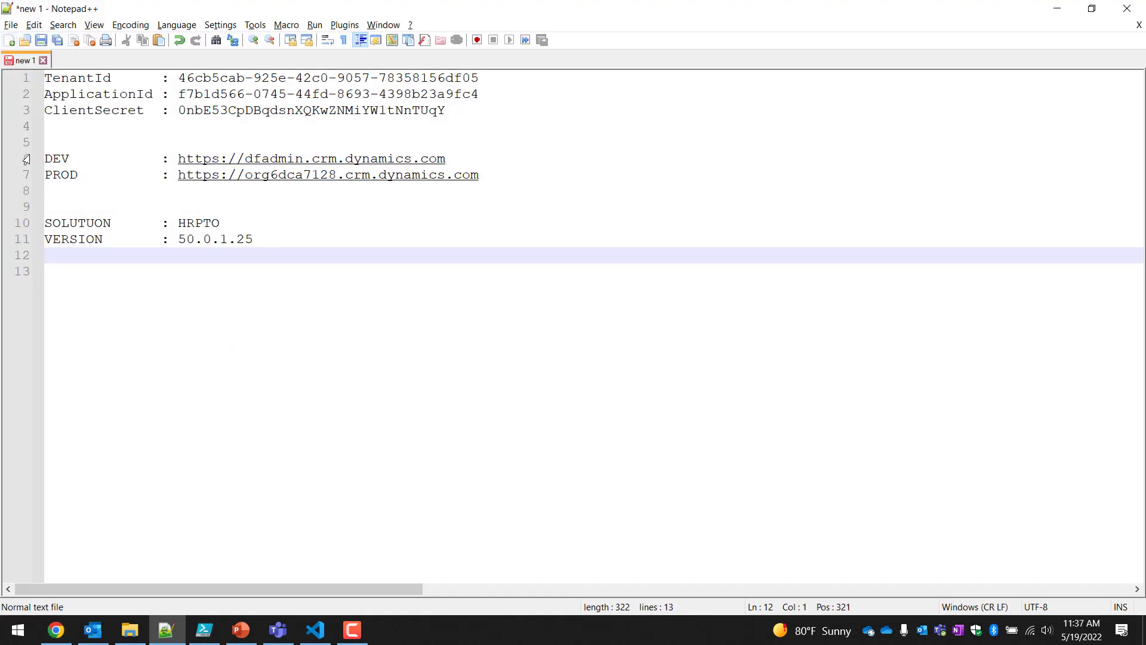
{"action": "left_click", "coordinate": [61, 159]}
{"action": "left_click", "coordinate": [62, 174]}
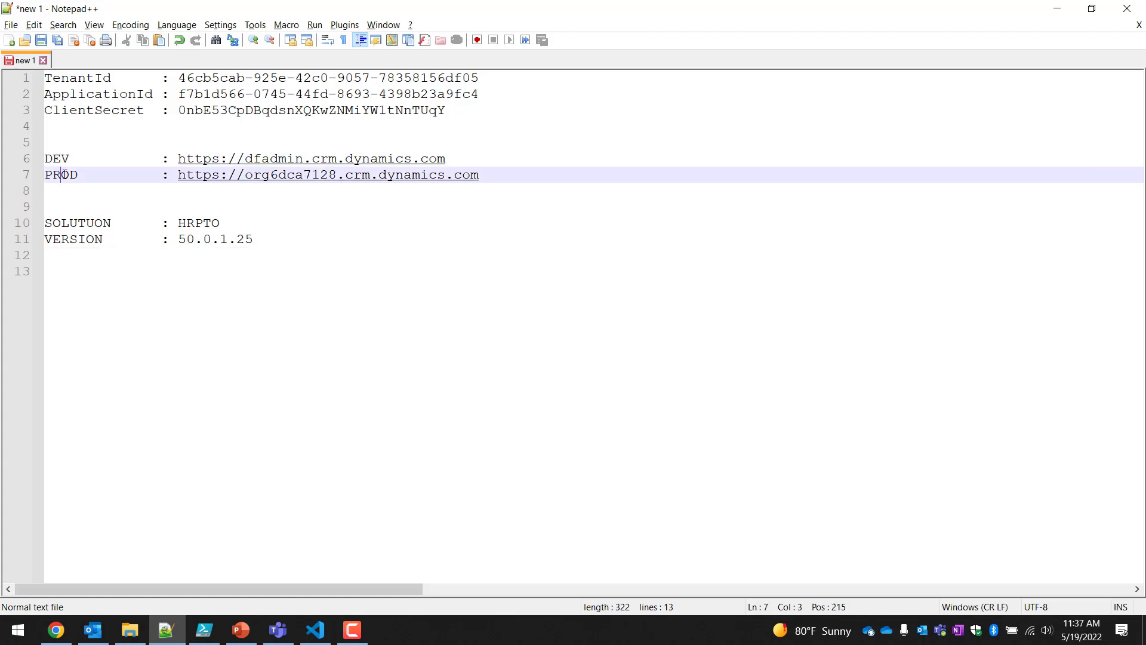
{"action": "left_click_drag", "start_coordinate": [166, 128], "coordinate": [1, 64]}
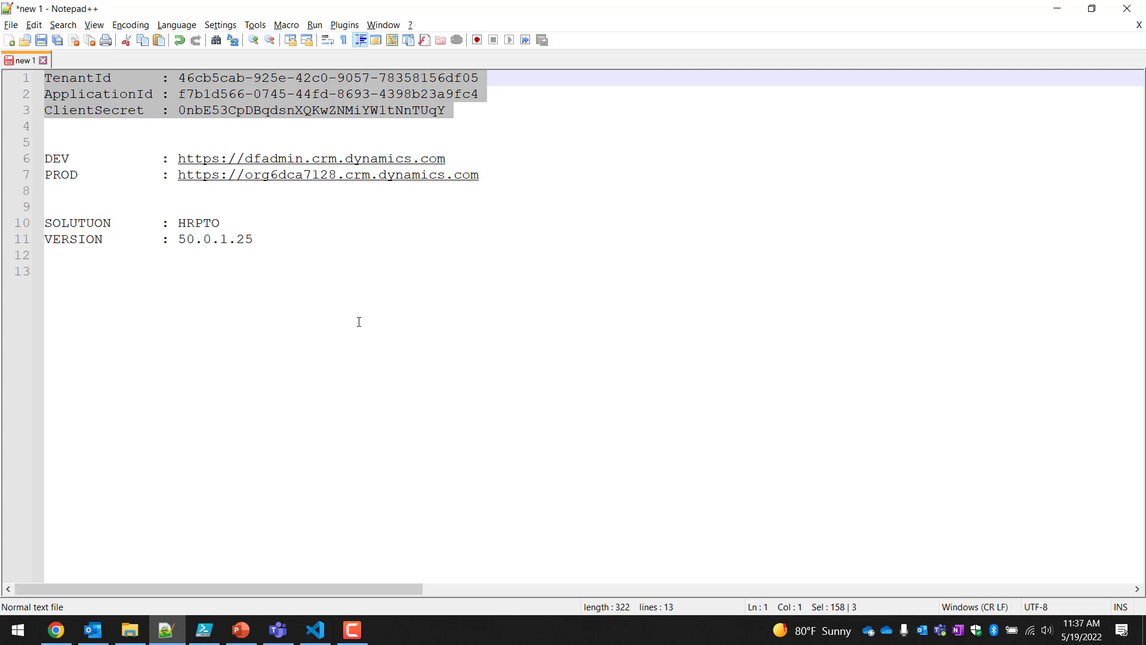
{"action": "key", "text": "alt+Tab"}
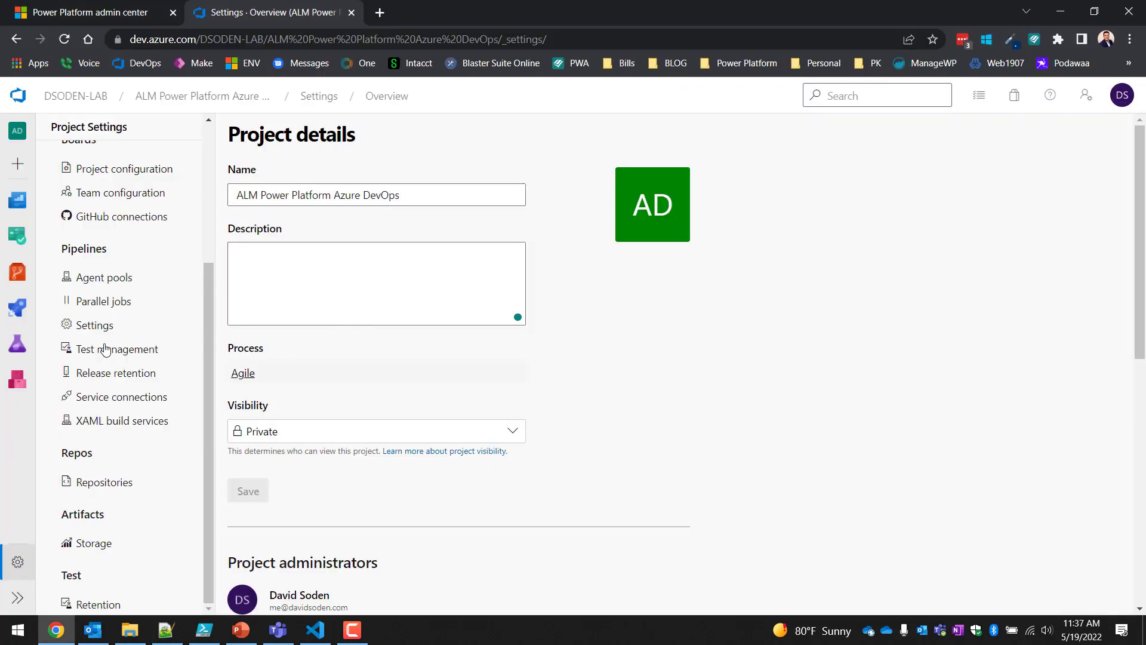
{"action": "scroll", "coordinate": [104, 349], "scroll_direction": "up", "scroll_amount": 4}
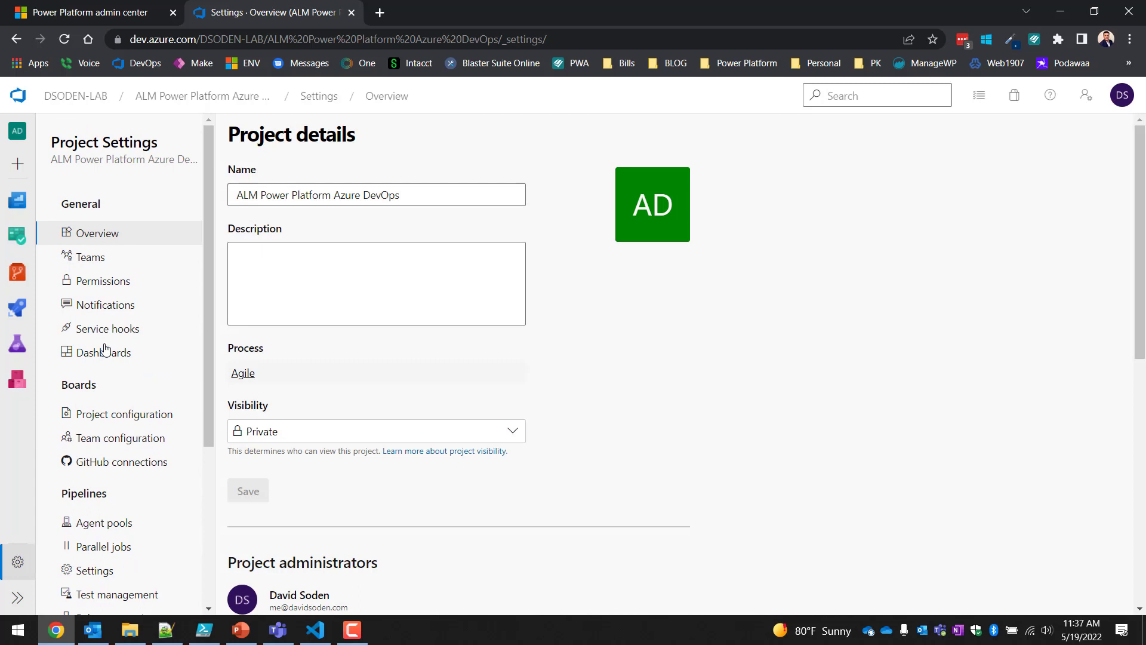
{"action": "scroll", "coordinate": [111, 294], "scroll_direction": "down", "scroll_amount": 4}
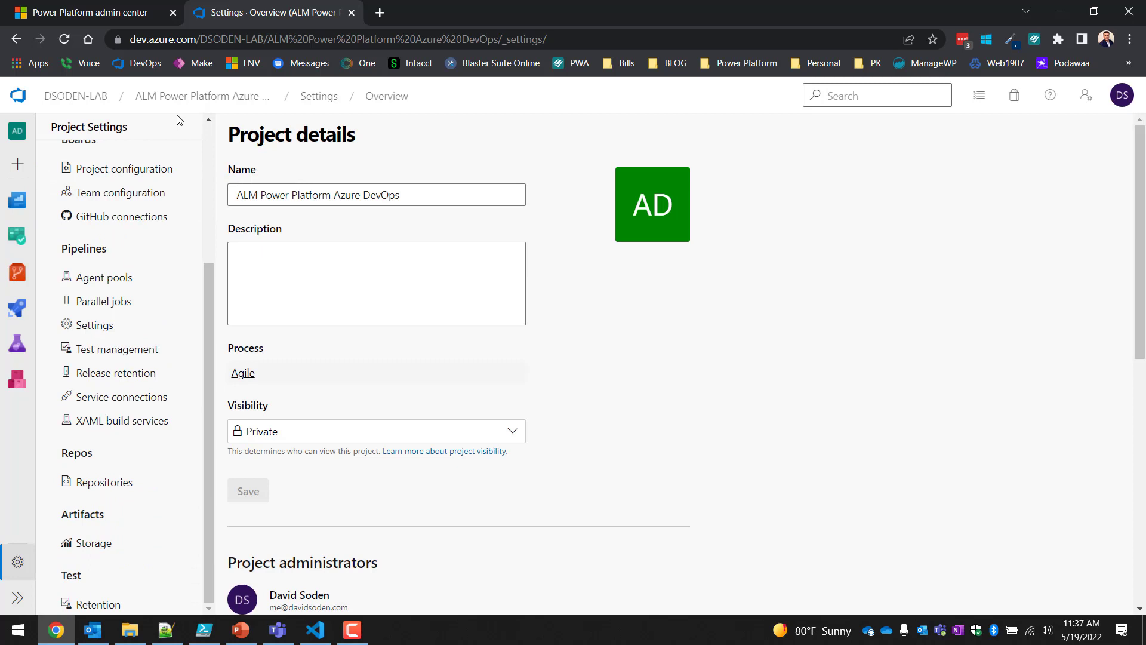
- Uninstall the Power Platform Build Tools extension from the Azure DevOps organization
{"action": "left_click", "coordinate": [61, 97]}
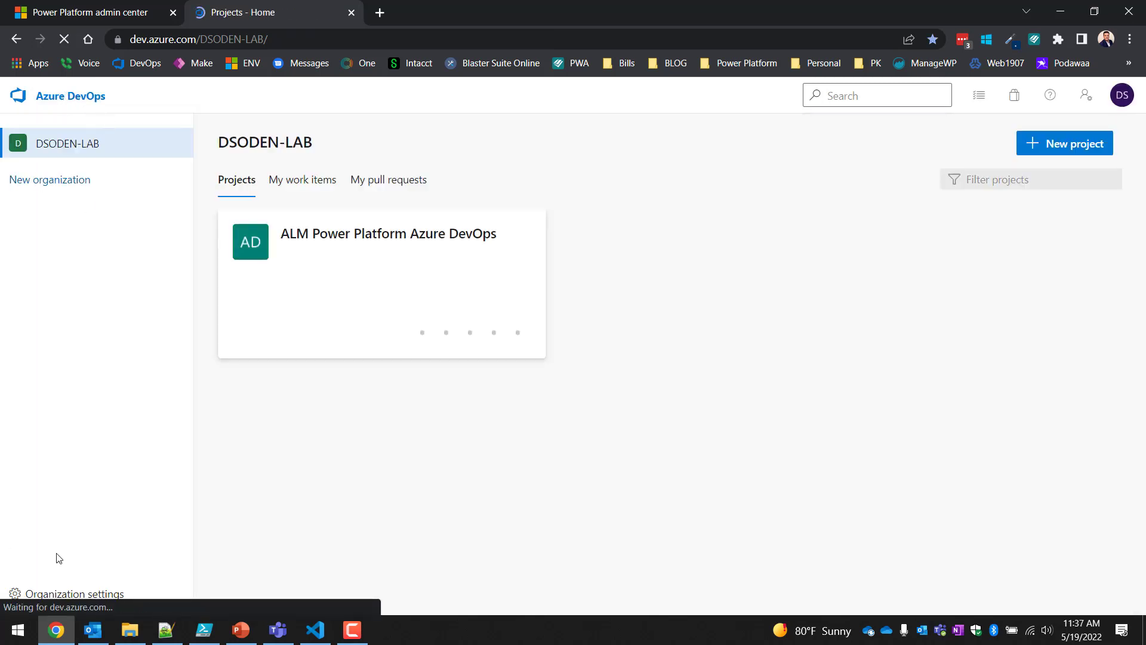
{"action": "left_click", "coordinate": [63, 593]}
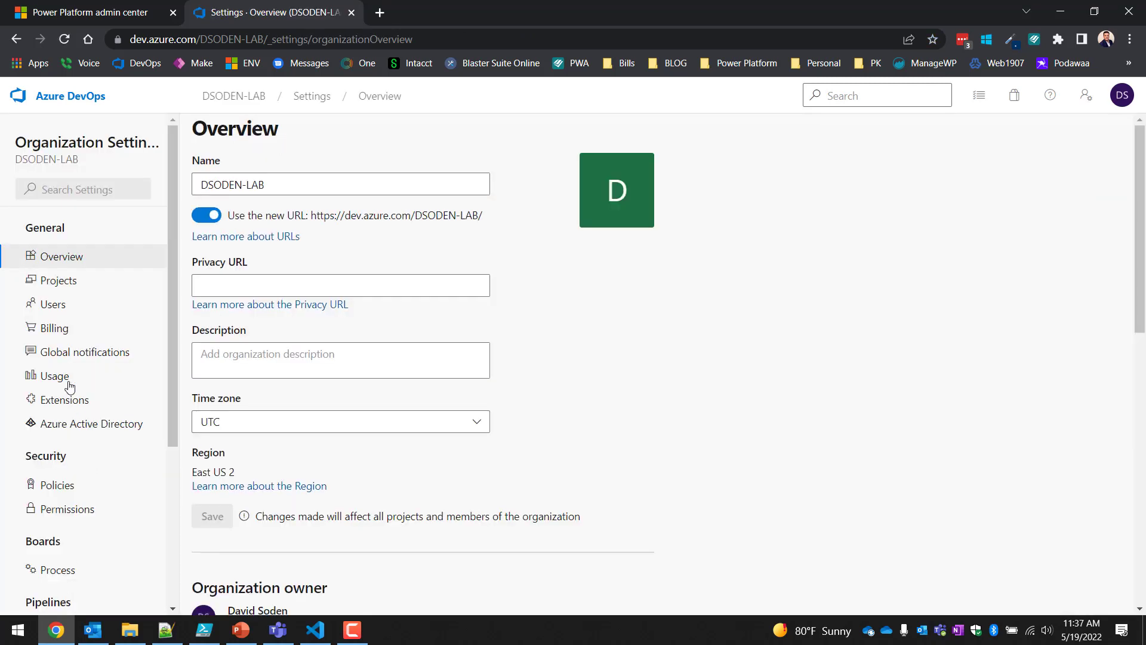
{"action": "left_click", "coordinate": [67, 401]}
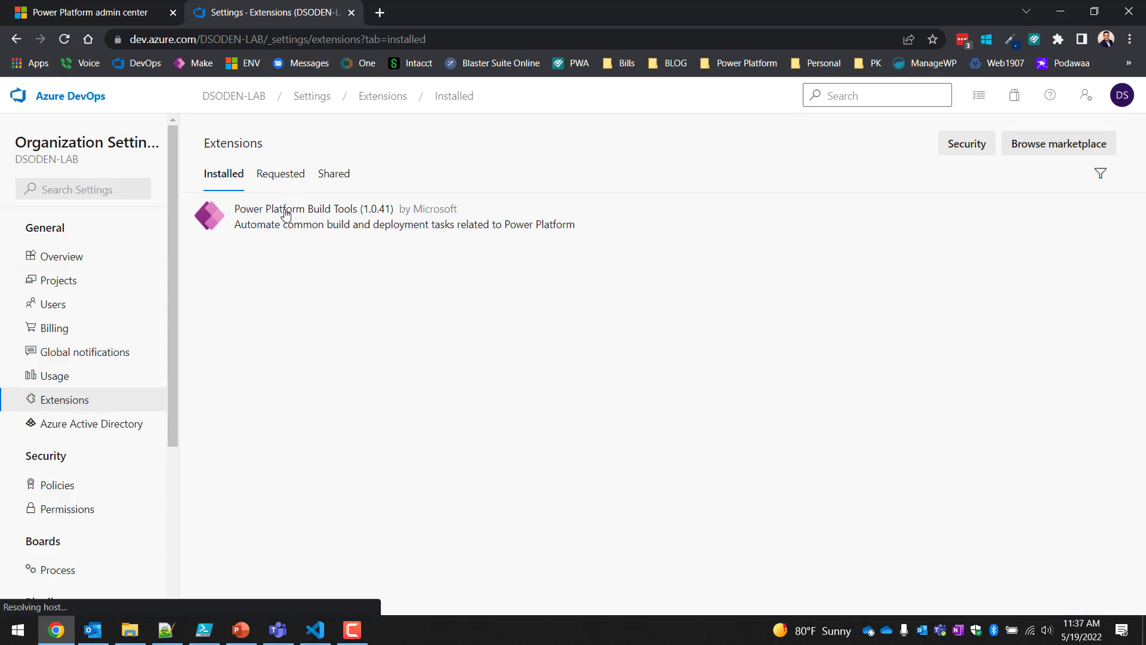
{"action": "left_click", "coordinate": [327, 215]}
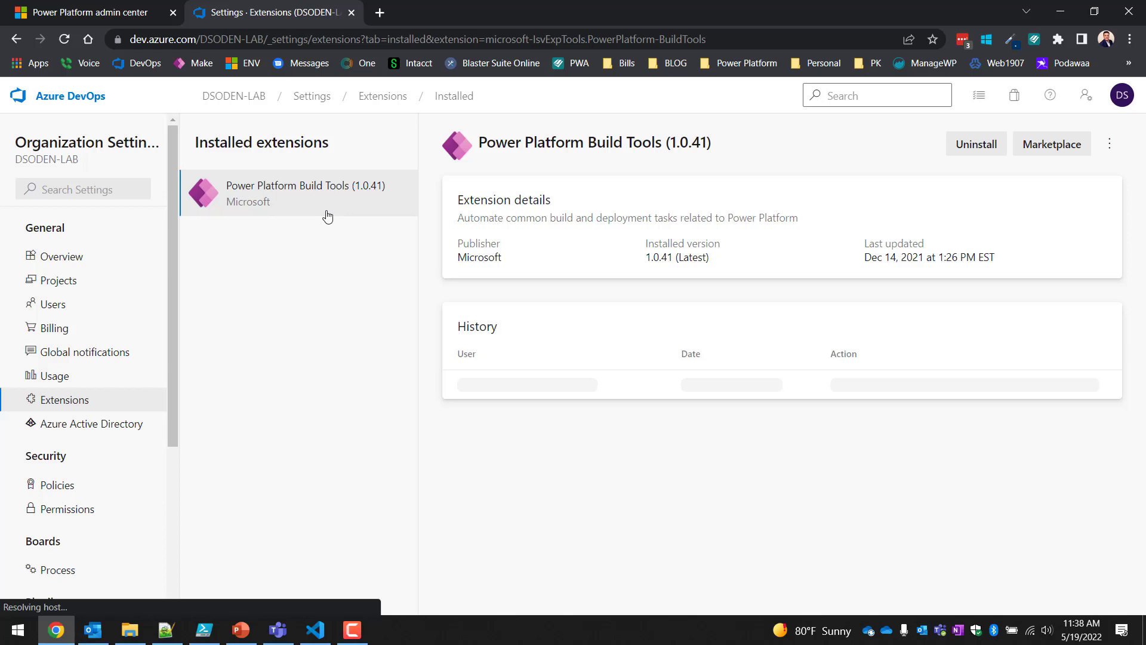
{"action": "left_click", "coordinate": [979, 149]}
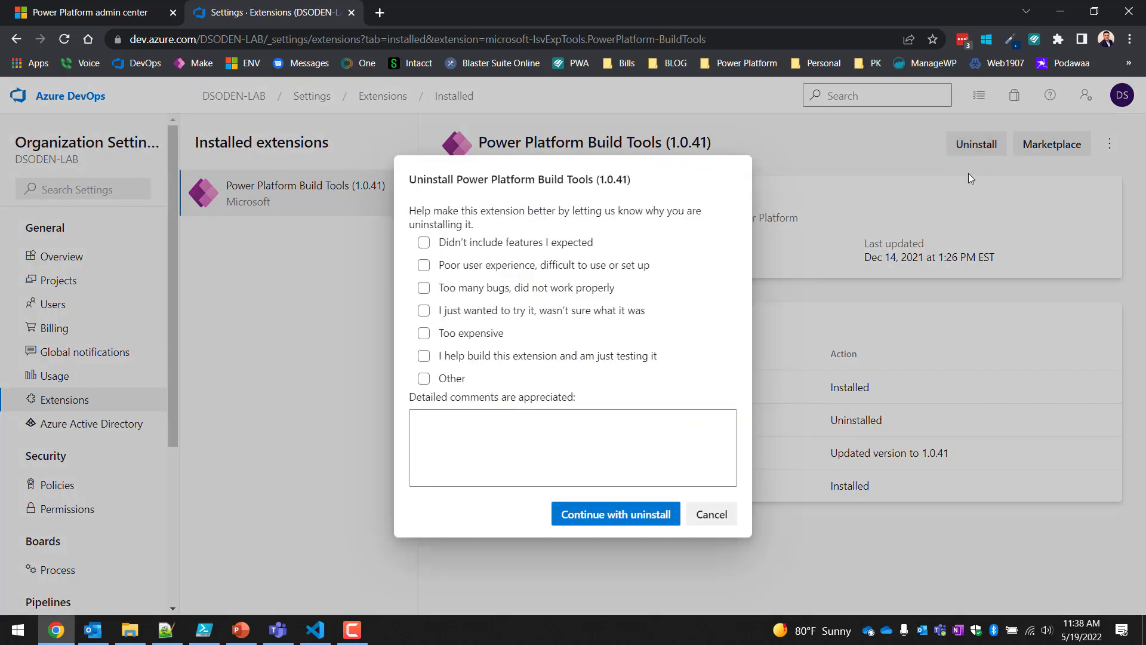
{"action": "left_click", "coordinate": [602, 526]}
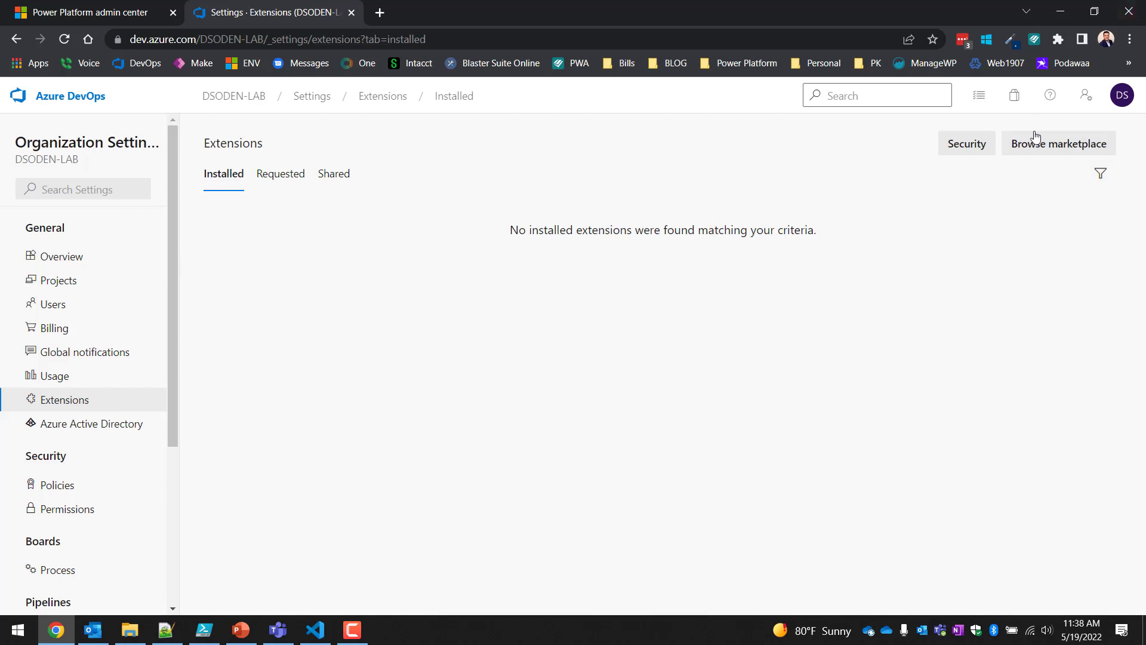
- Search the Azure DevOps extension marketplace for "pwer platform build tools" and open Microsoft's Power Platform Build Tools
{"action": "left_click", "coordinate": [1039, 150]}
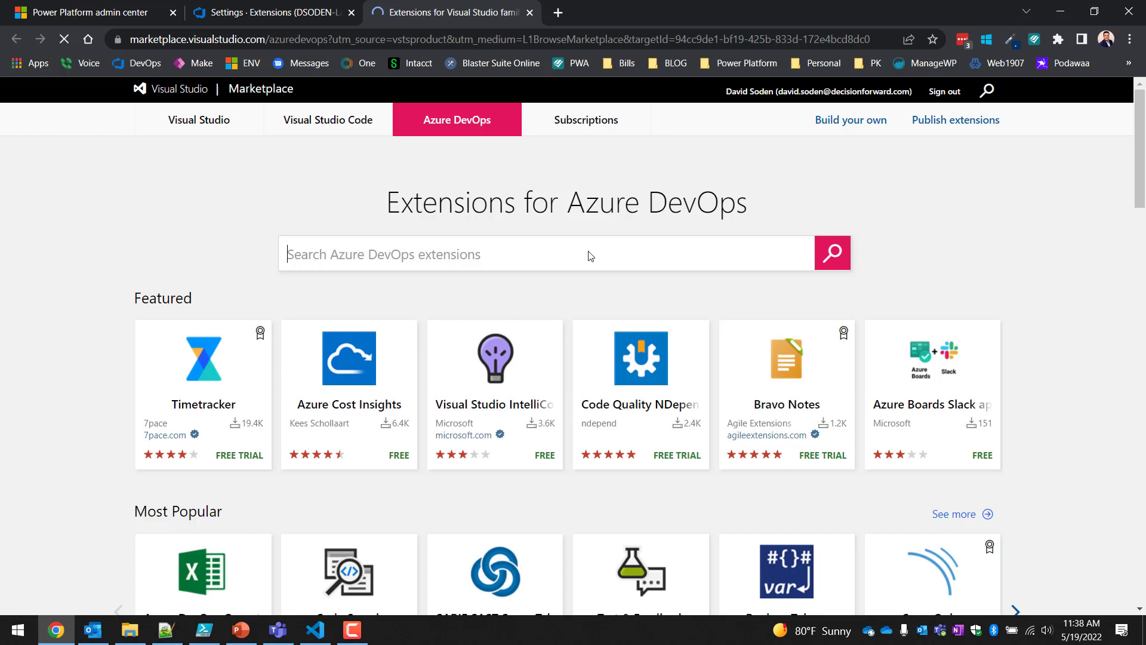
{"action": "type", "text": "pw"}
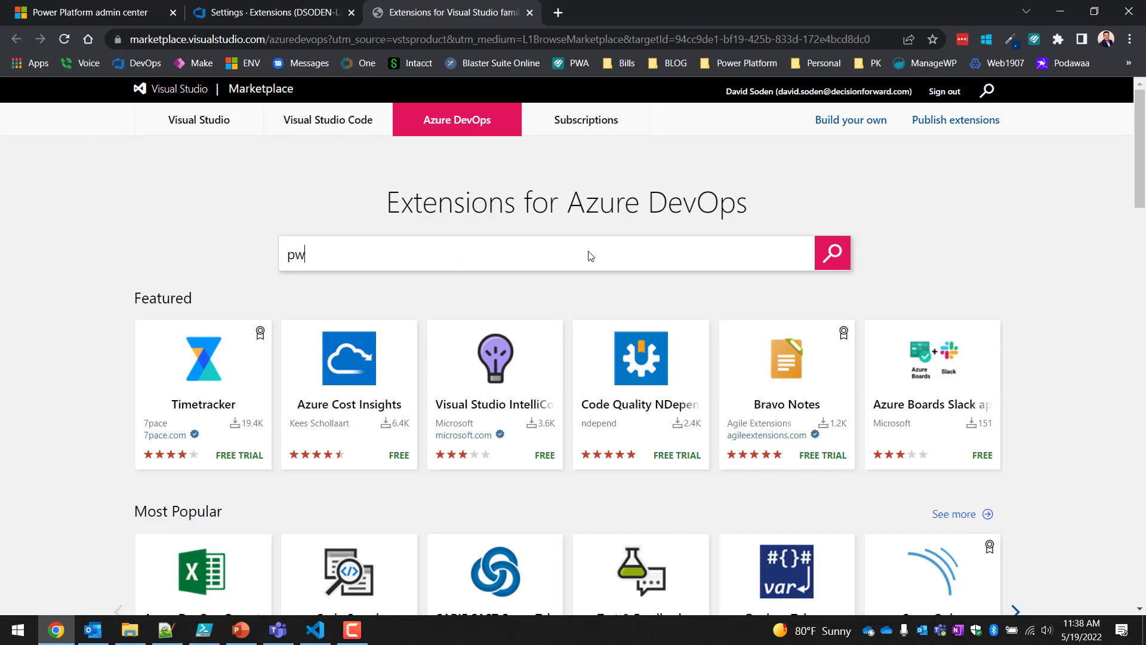
{"action": "type", "text": "er platform build "}
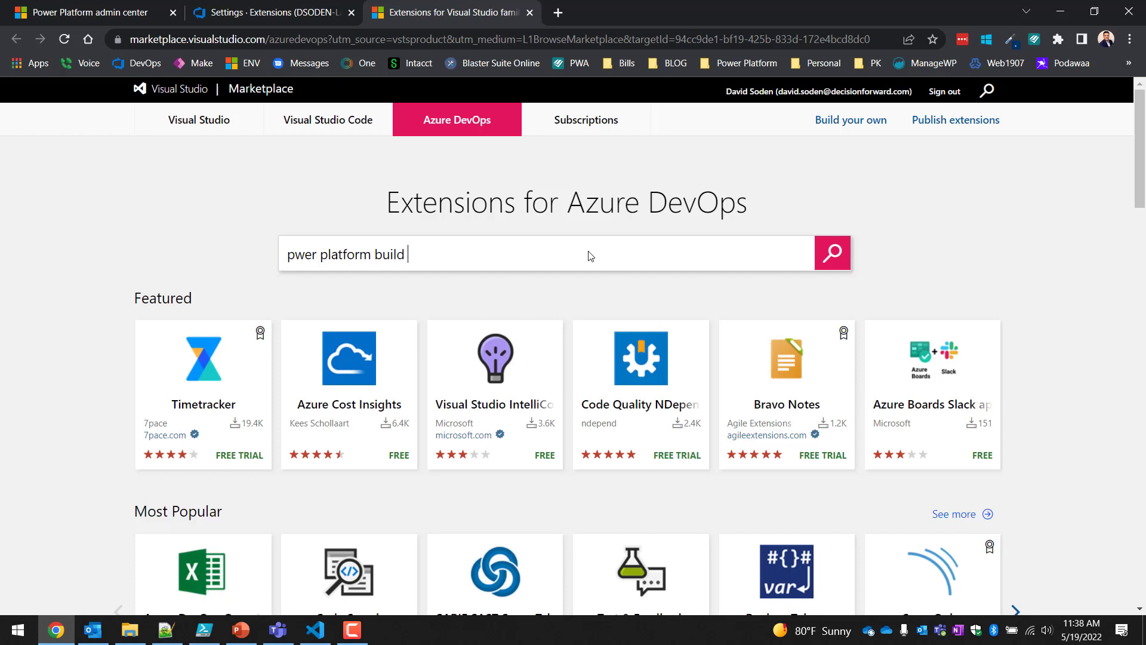
{"action": "type", "text": "tools"}
{"action": "key", "text": "Return"}
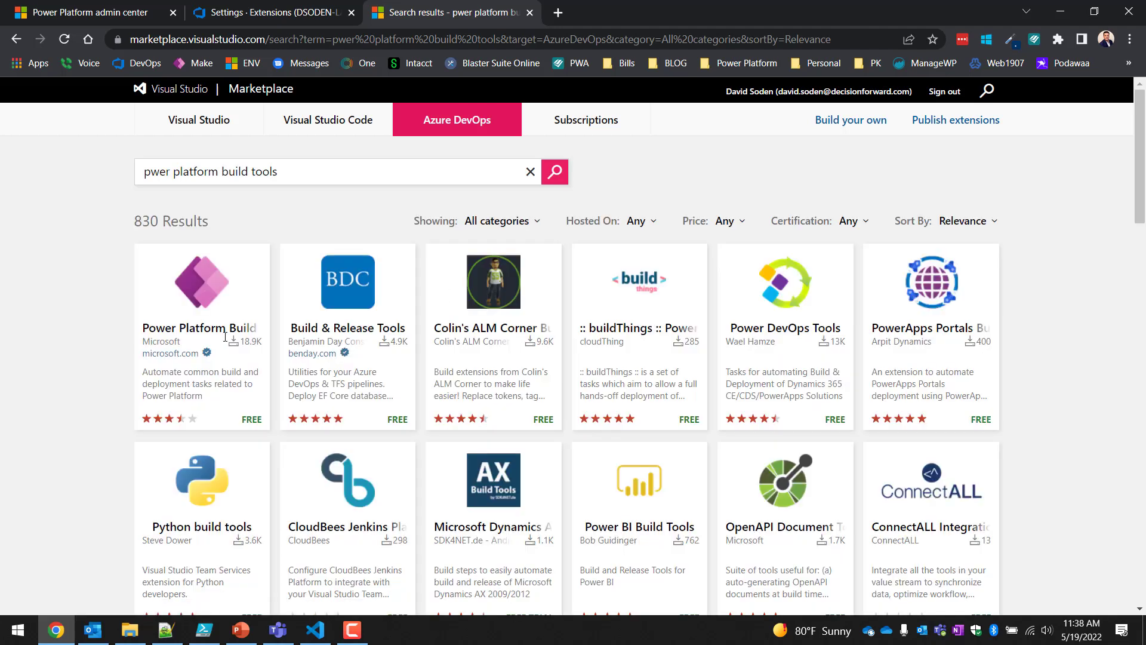
{"action": "left_click", "coordinate": [200, 290]}
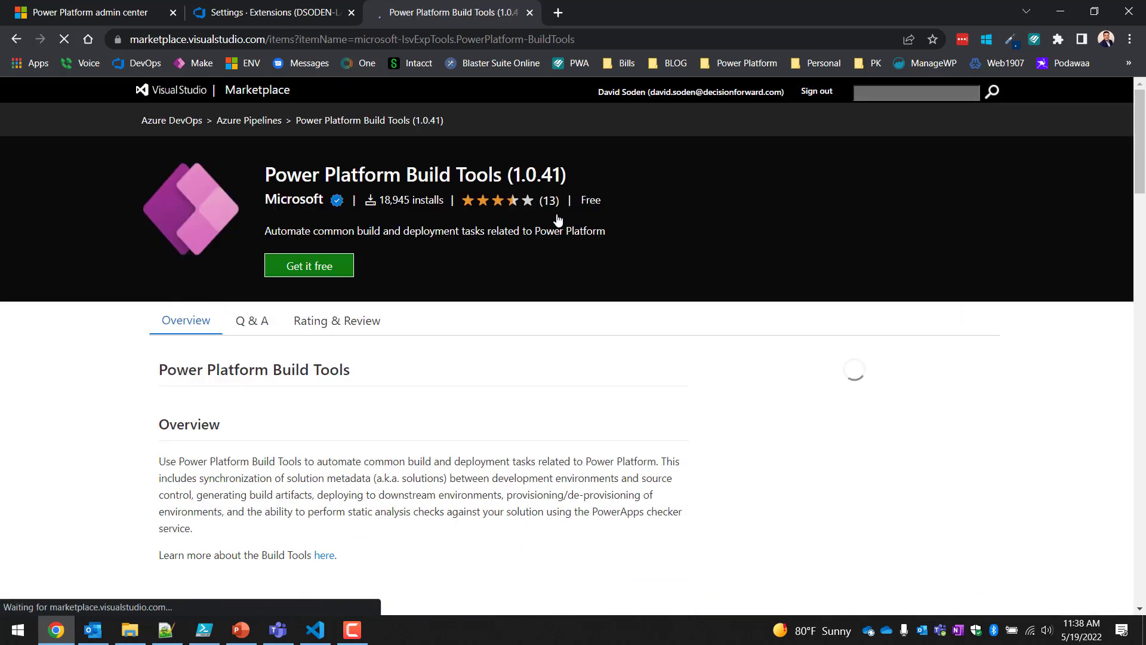
- Install the free Power Platform Build Tools extension in the DSODEN-LAB organization and check the organization's installed extensions
{"action": "left_click", "coordinate": [325, 272]}
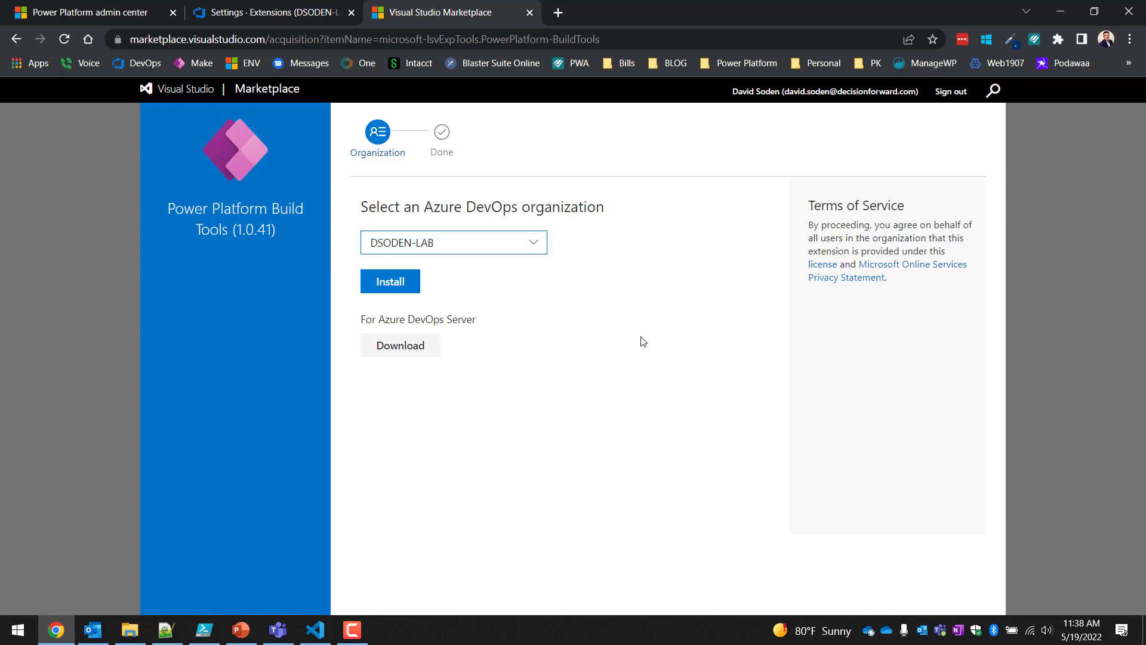
{"action": "left_click", "coordinate": [458, 242]}
{"action": "left_click", "coordinate": [457, 269]}
{"action": "left_click", "coordinate": [379, 279]}
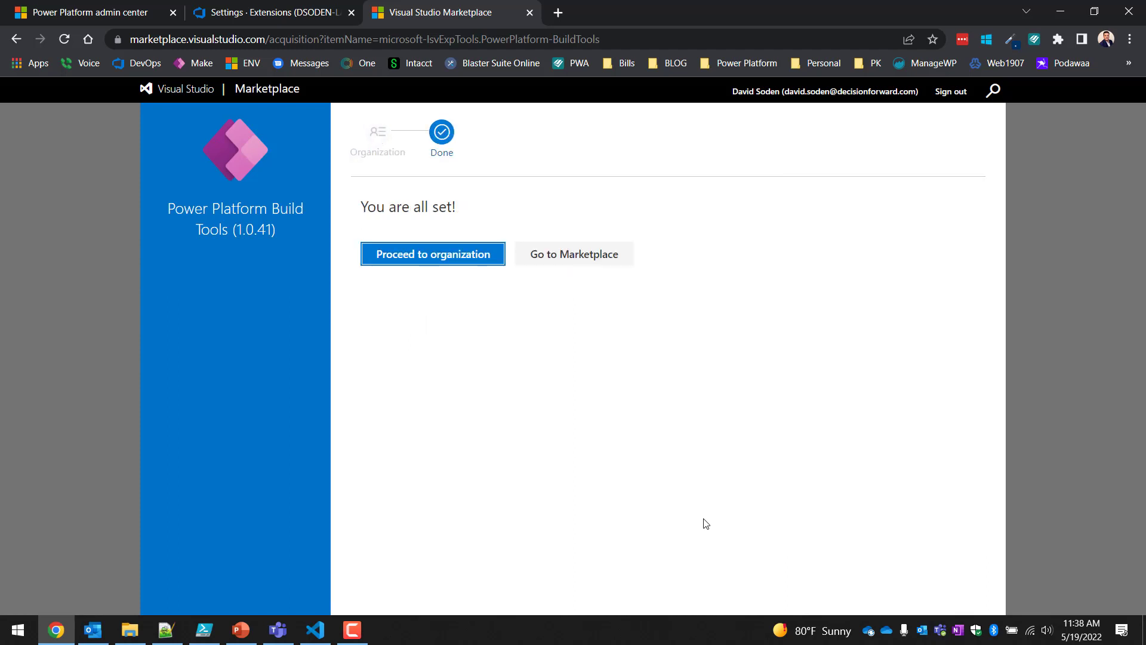
{"action": "left_click", "coordinate": [448, 258]}
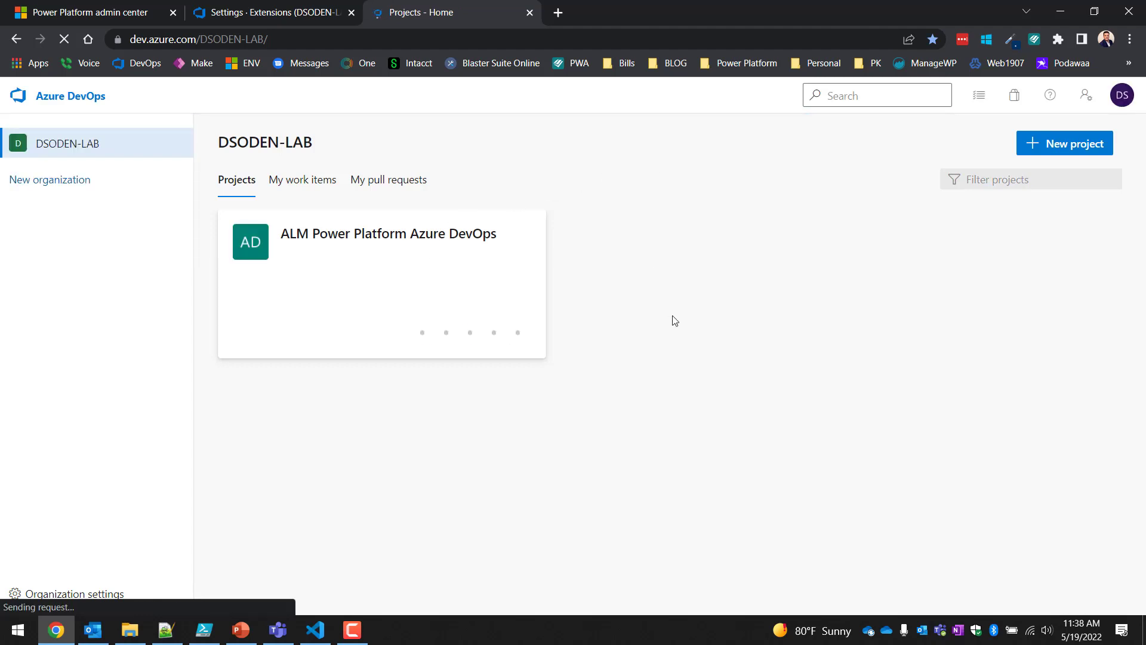
{"action": "left_click", "coordinate": [84, 594]}
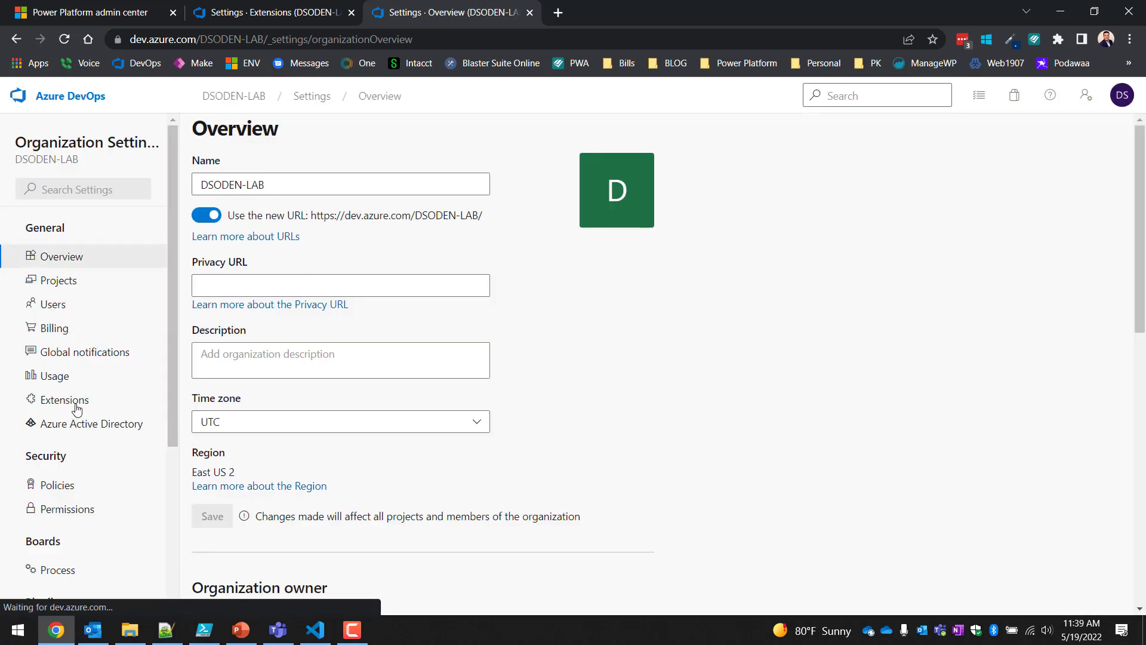
{"action": "left_click", "coordinate": [76, 403]}
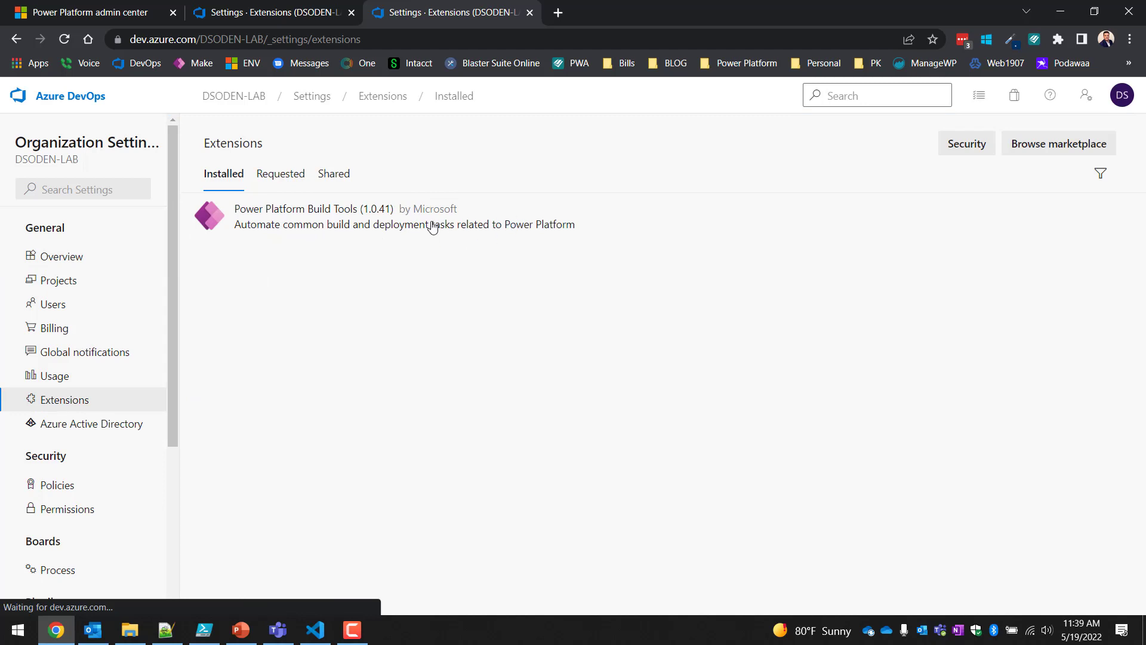
- Open the service connections of the ALM Power Platform Azure DevOps project, glancing at the credentials in the Notepad++ notes on the way
{"action": "left_click", "coordinate": [230, 99]}
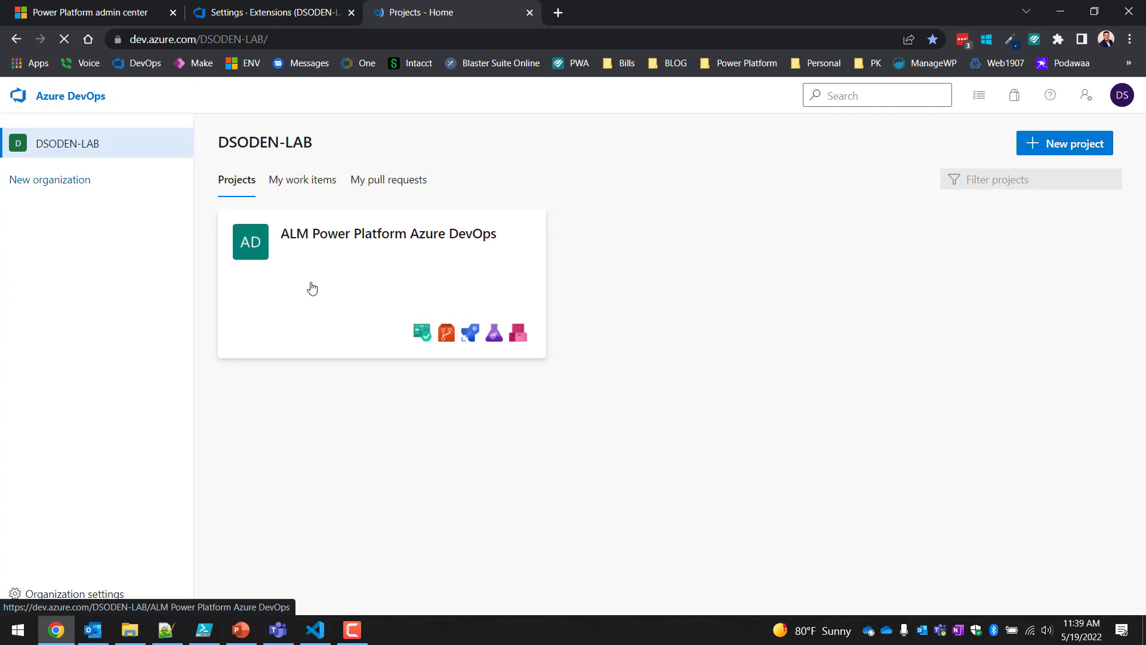
{"action": "left_click", "coordinate": [311, 289]}
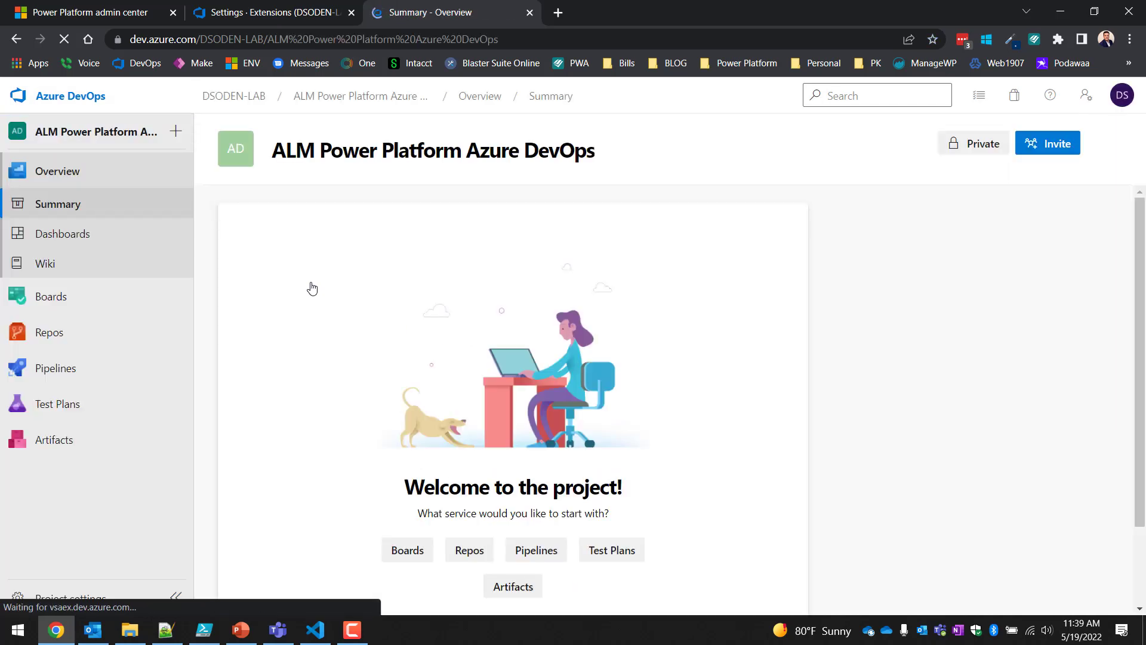
{"action": "mouse_move", "coordinate": [190, 333]}
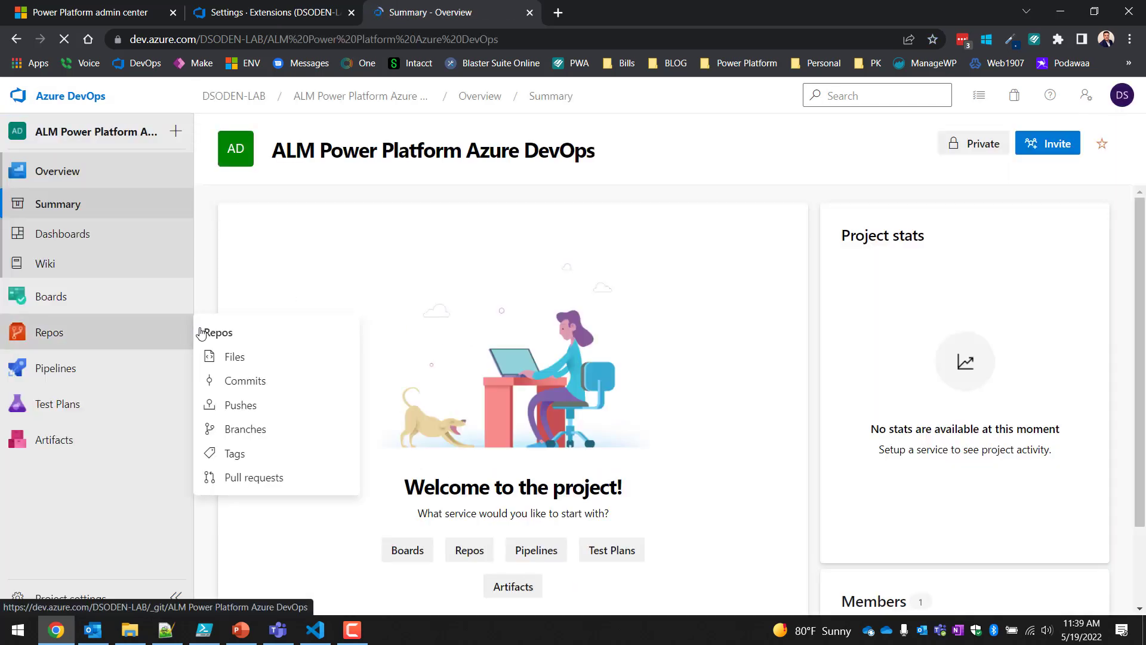
{"action": "key", "text": "alt+Tab"}
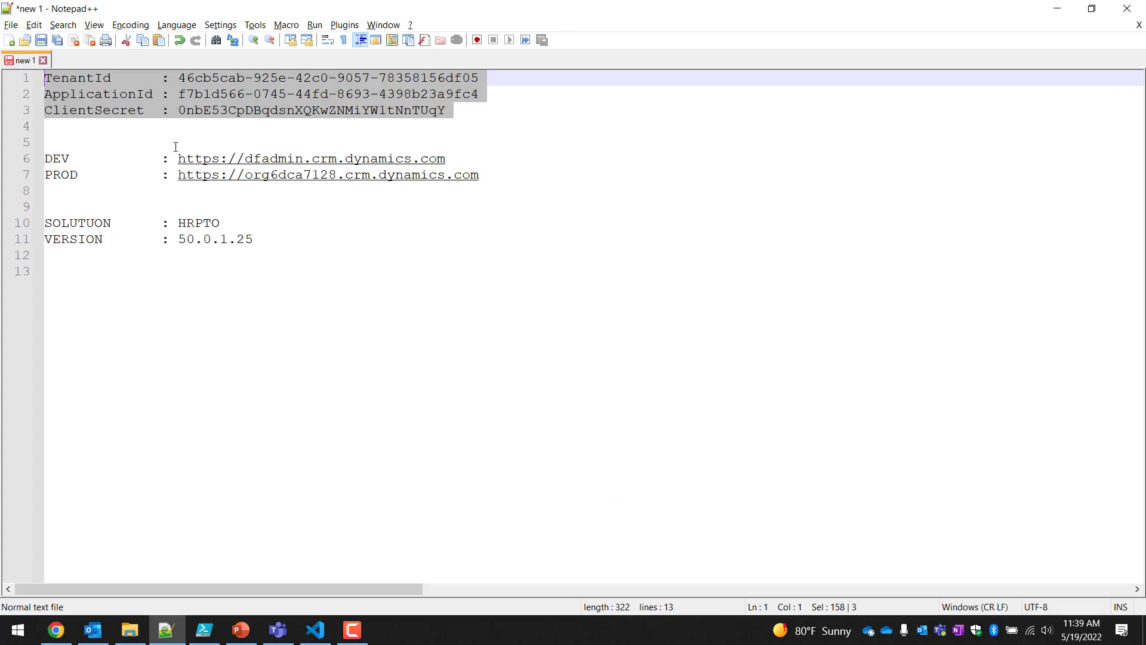
{"action": "key", "text": "alt+Tab"}
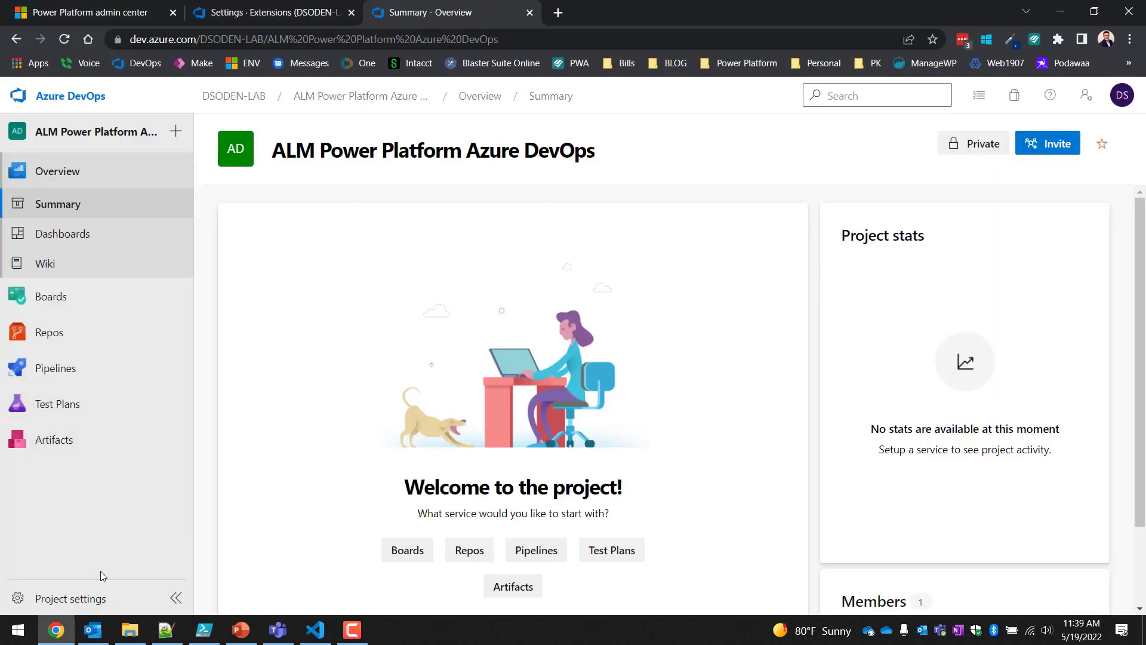
{"action": "left_click", "coordinate": [60, 601]}
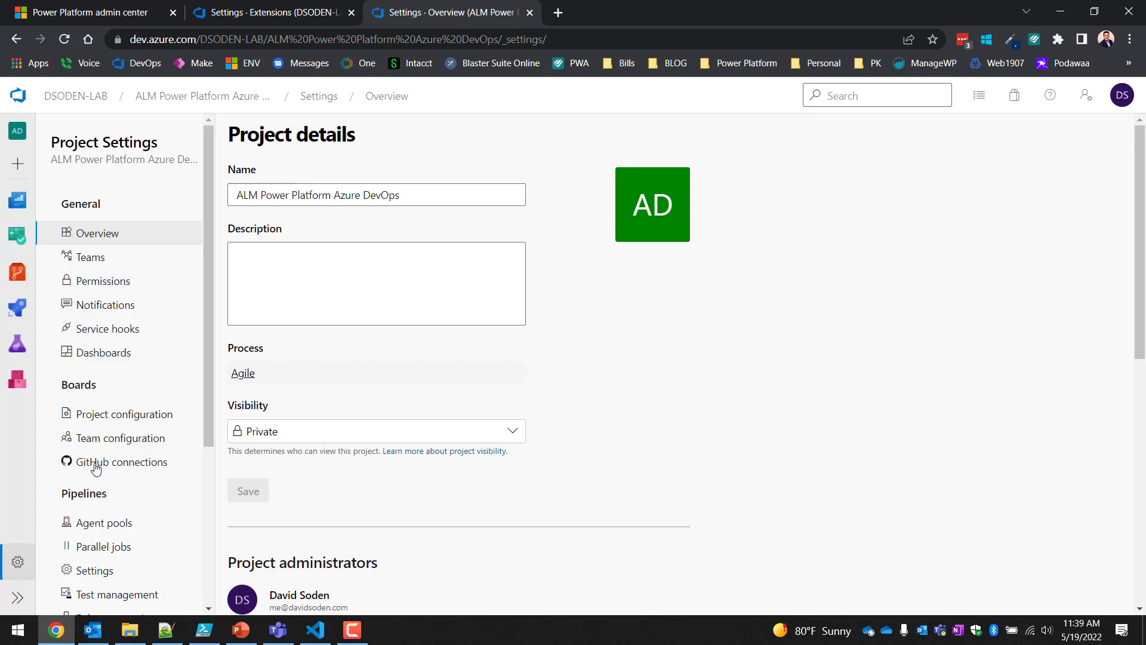
{"action": "scroll", "coordinate": [94, 466], "scroll_direction": "down", "scroll_amount": 4}
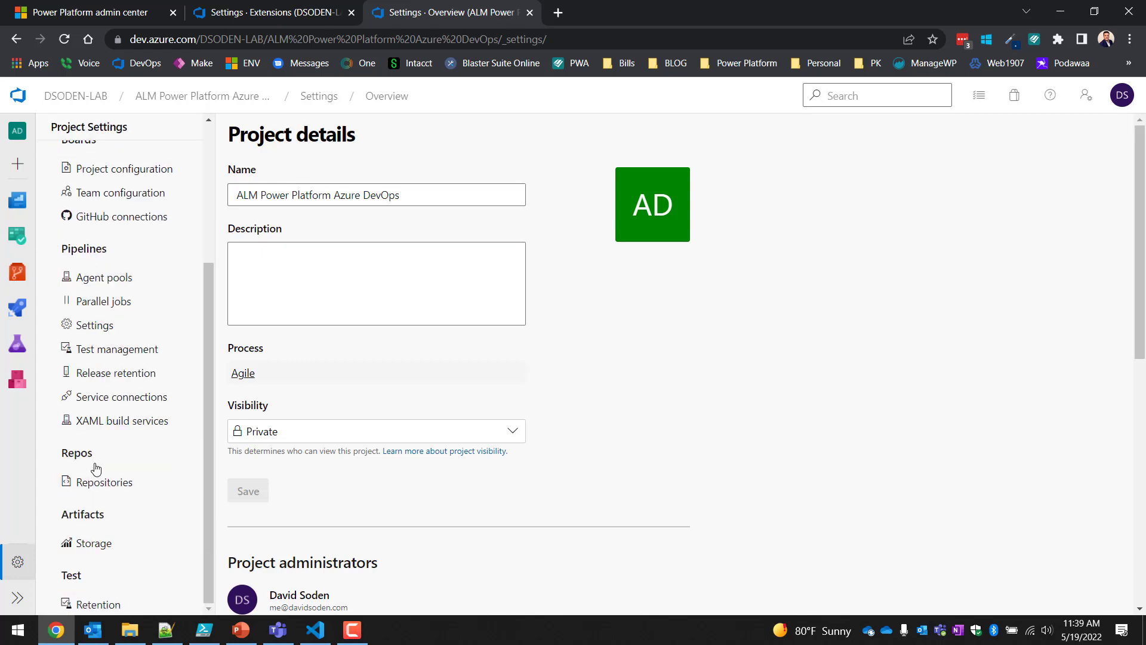
{"action": "left_click", "coordinate": [133, 404]}
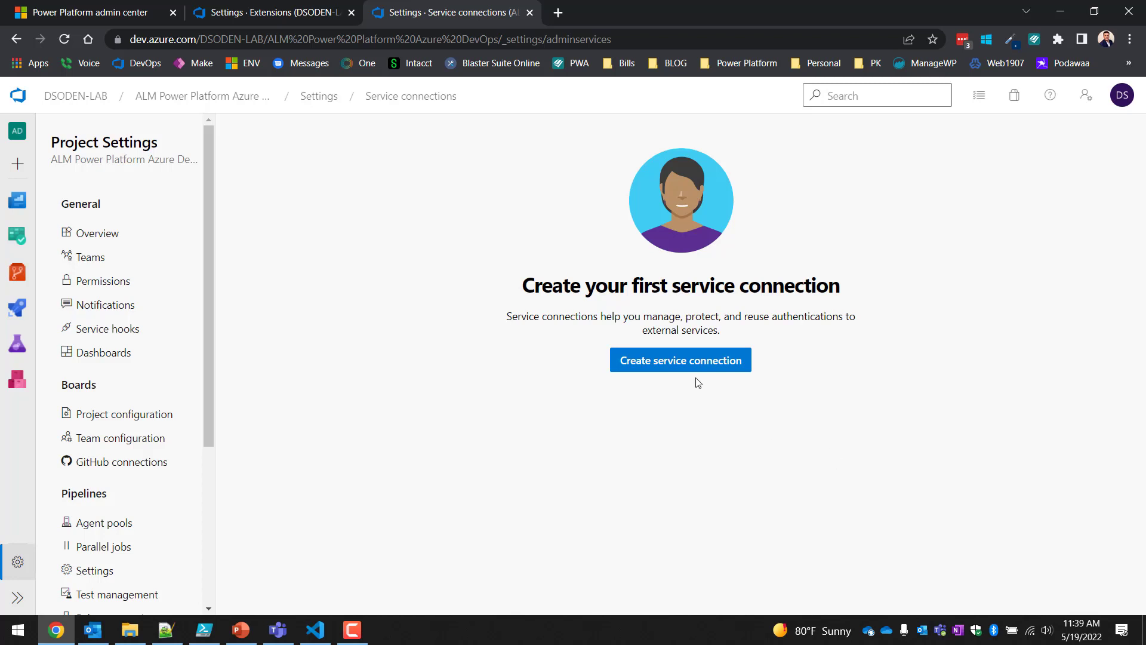
- Start a new service connection, filter the connection types by "powe" and continue with Power Platform
{"action": "left_click", "coordinate": [679, 364]}
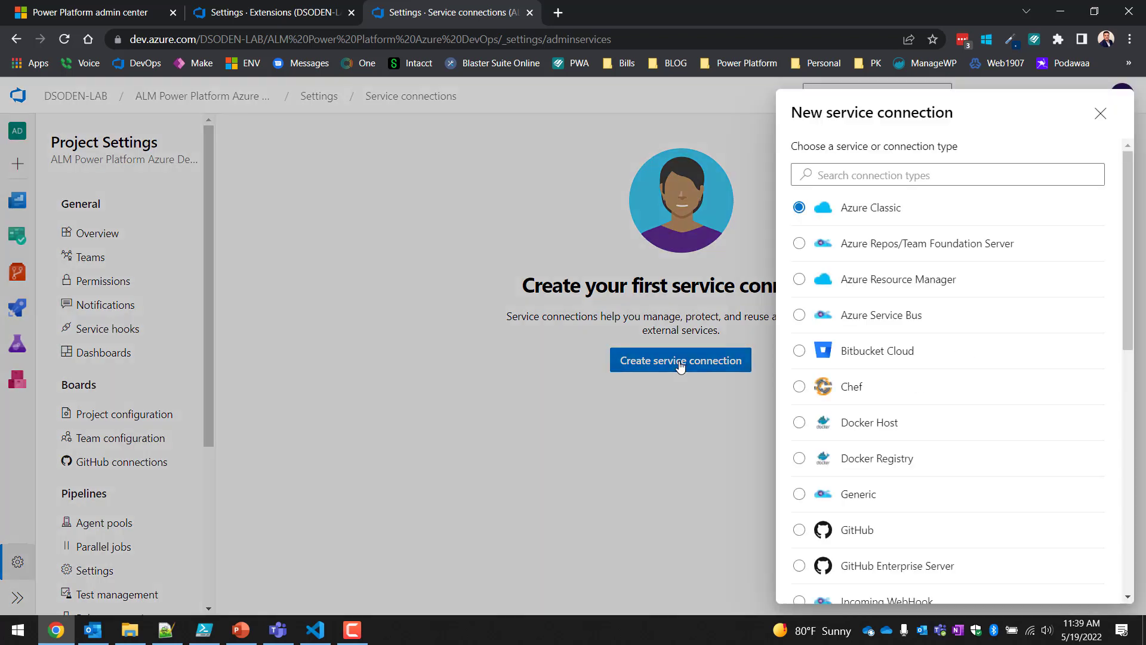
{"action": "scroll", "coordinate": [942, 335], "scroll_direction": "down", "scroll_amount": 7}
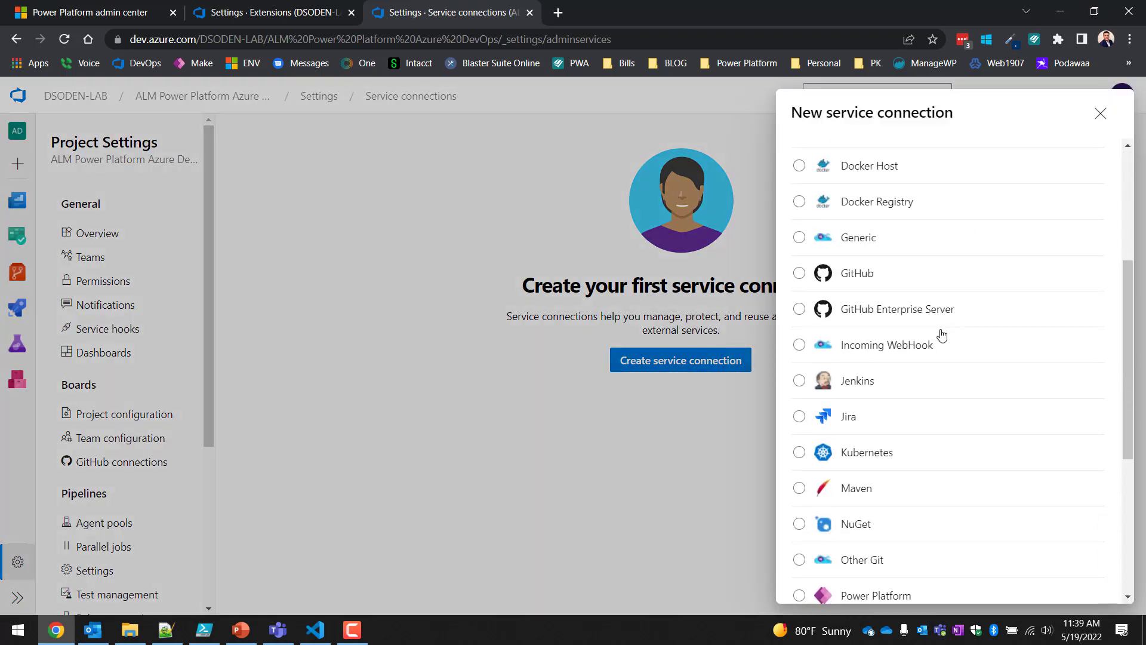
{"action": "scroll", "coordinate": [942, 336], "scroll_direction": "down", "scroll_amount": 3}
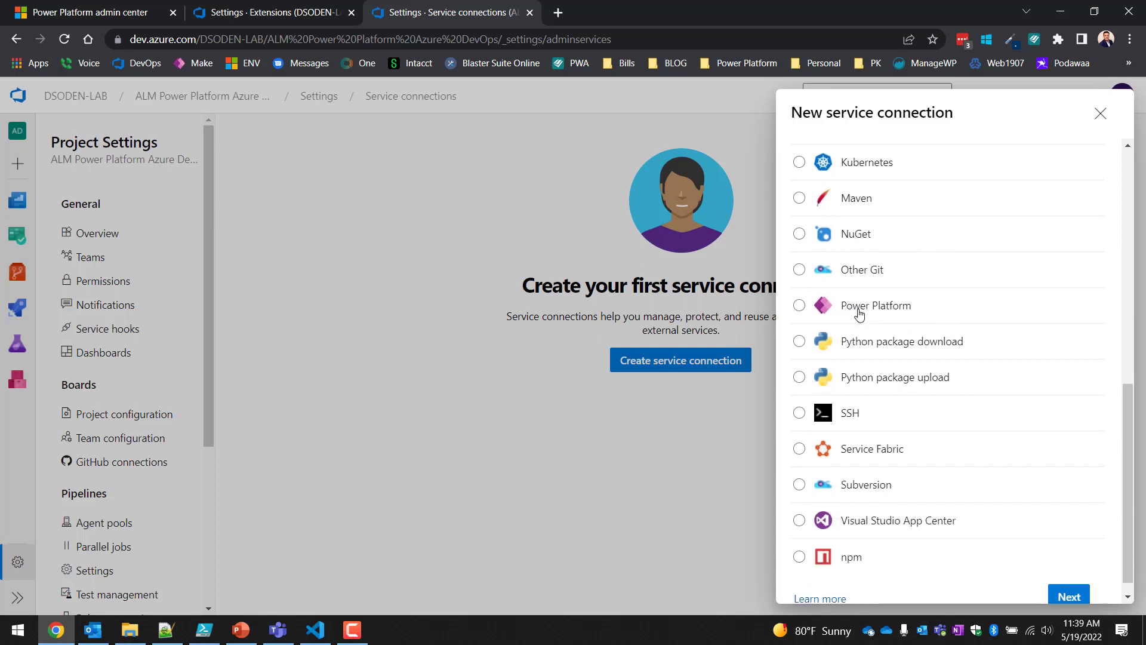
{"action": "left_click", "coordinate": [858, 314]}
{"action": "scroll", "coordinate": [859, 314], "scroll_direction": "up", "scroll_amount": 10}
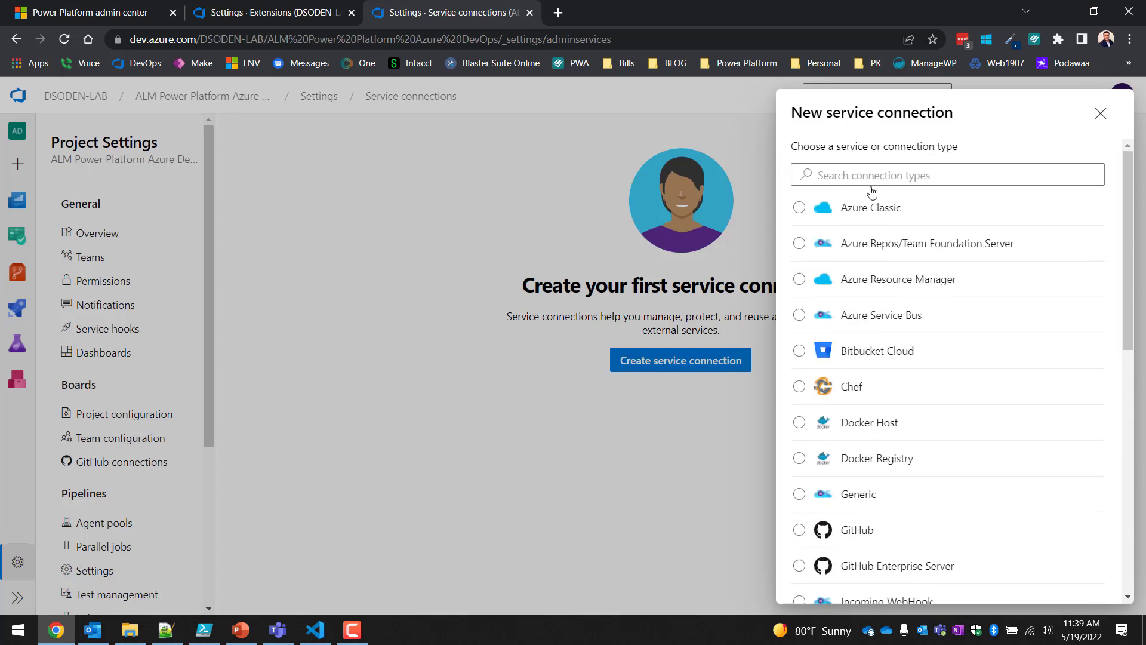
{"action": "left_click", "coordinate": [870, 175]}
{"action": "type", "text": "powe"}
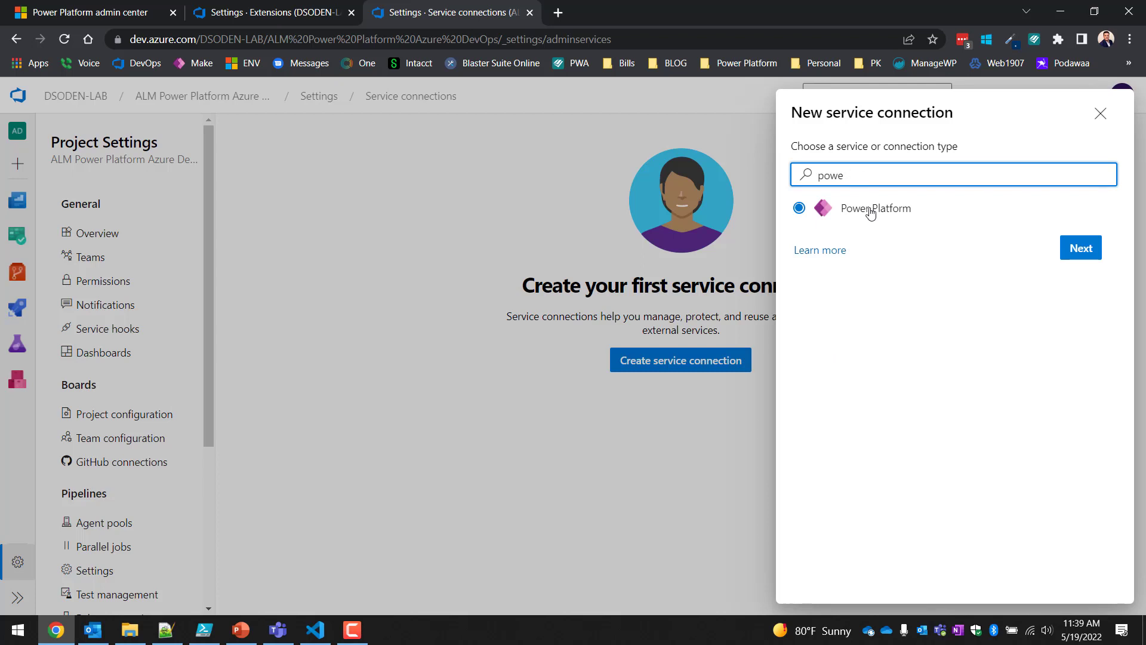
{"action": "left_click", "coordinate": [1074, 256]}
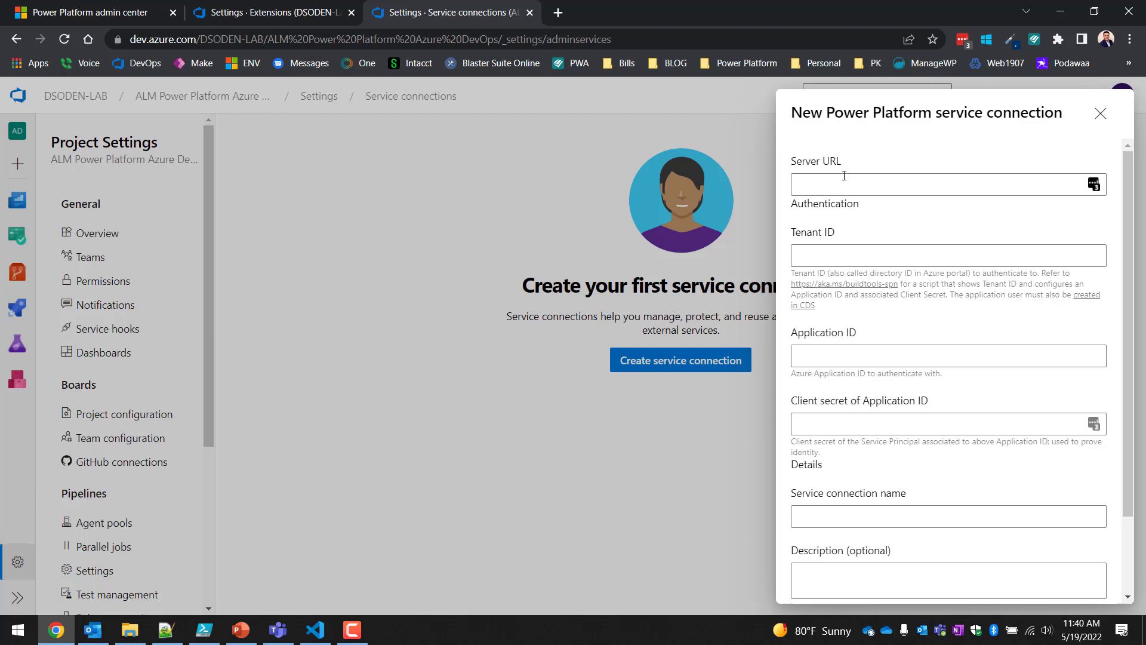
{"action": "double_click", "coordinate": [811, 164]}
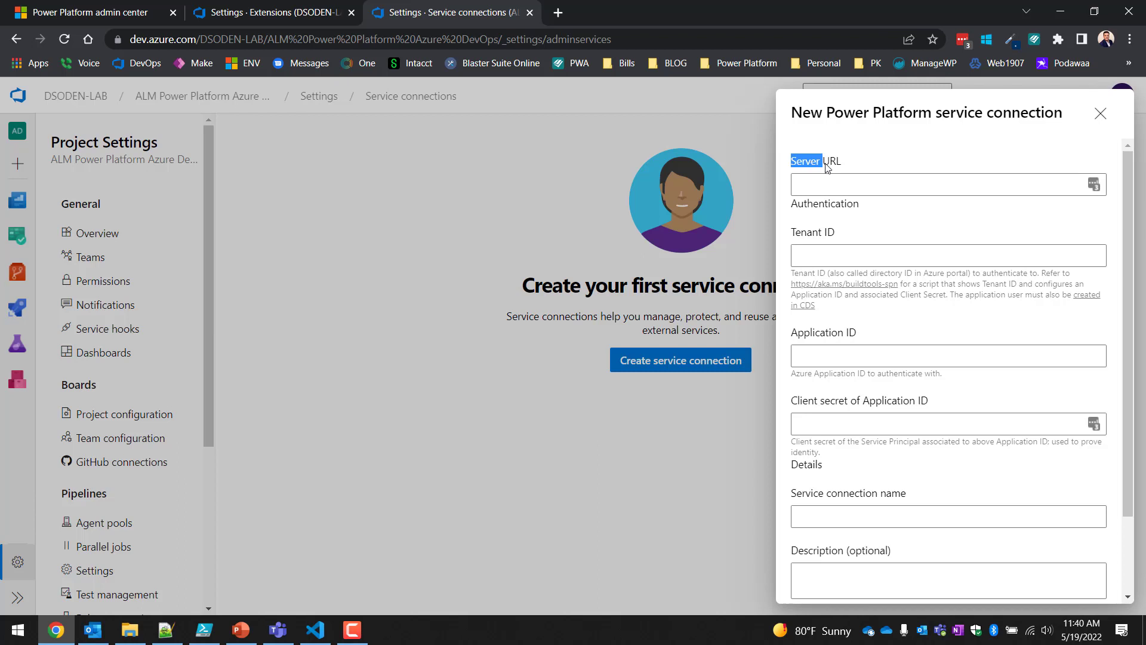
{"action": "left_click", "coordinate": [847, 167]}
{"action": "double_click", "coordinate": [804, 165]}
{"action": "key", "text": "alt+Tab"}
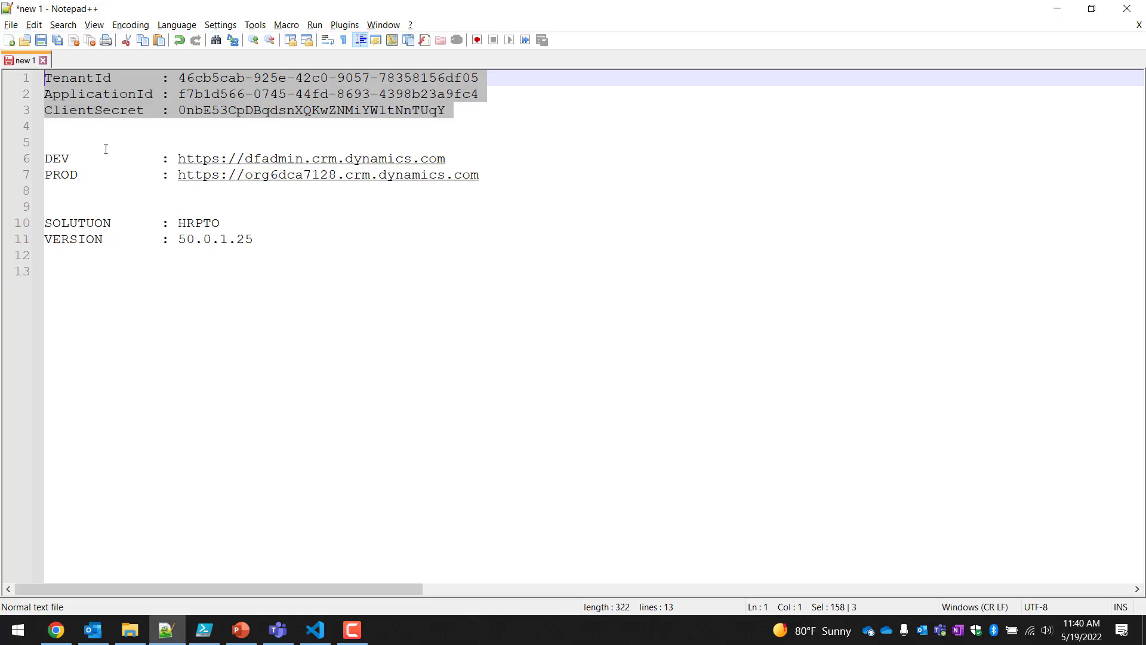
{"action": "left_click_drag", "start_coordinate": [452, 156], "coordinate": [181, 154]}
{"action": "key", "text": "ctrl+c"}
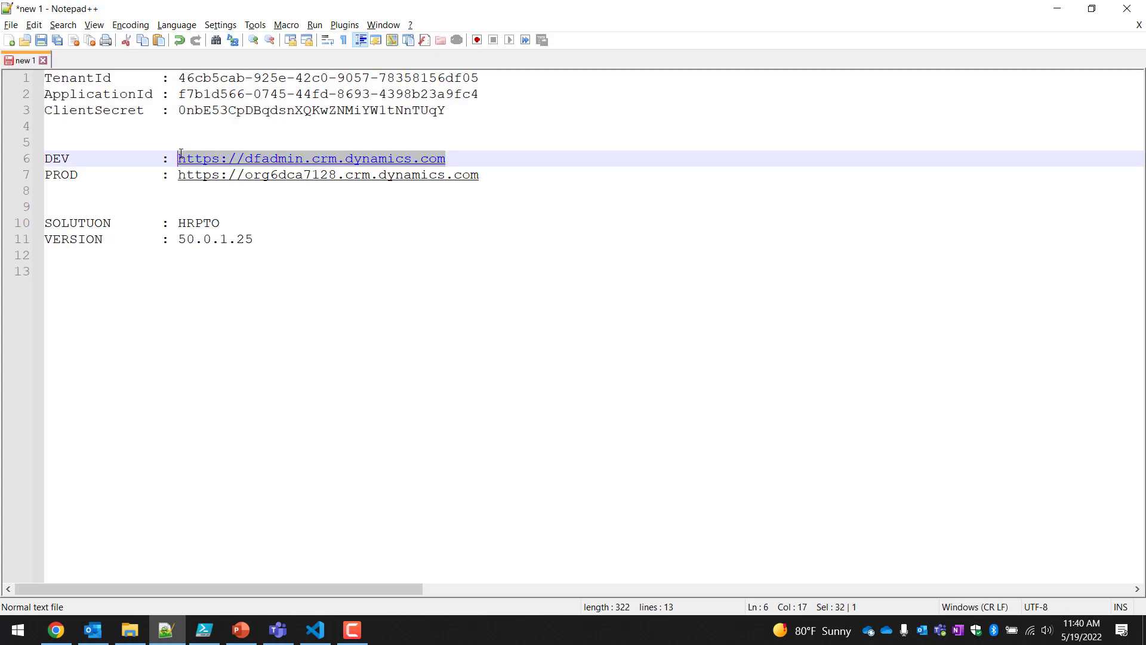
{"action": "key", "text": "alt+Tab"}
{"action": "left_click", "coordinate": [841, 186]}
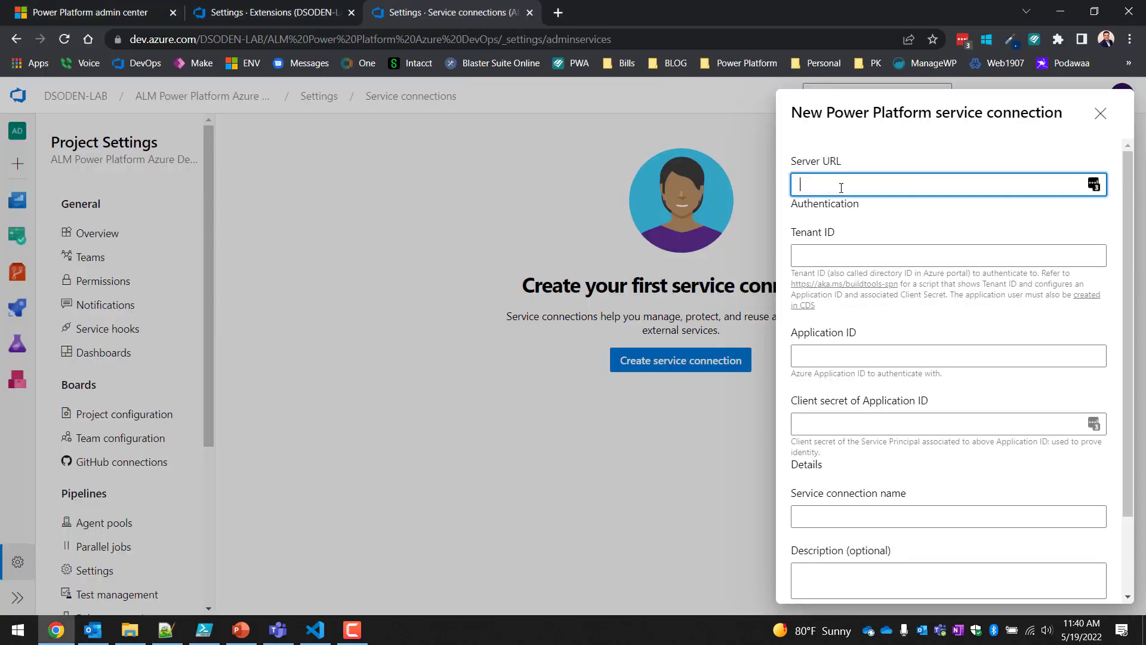
{"action": "key", "text": "ctrl+v"}
- Copy the tenant ID from the Notepad++ notes into the new service connection's Tenant ID field
{"action": "left_click", "coordinate": [833, 255]}
{"action": "key", "text": "alt+Tab"}
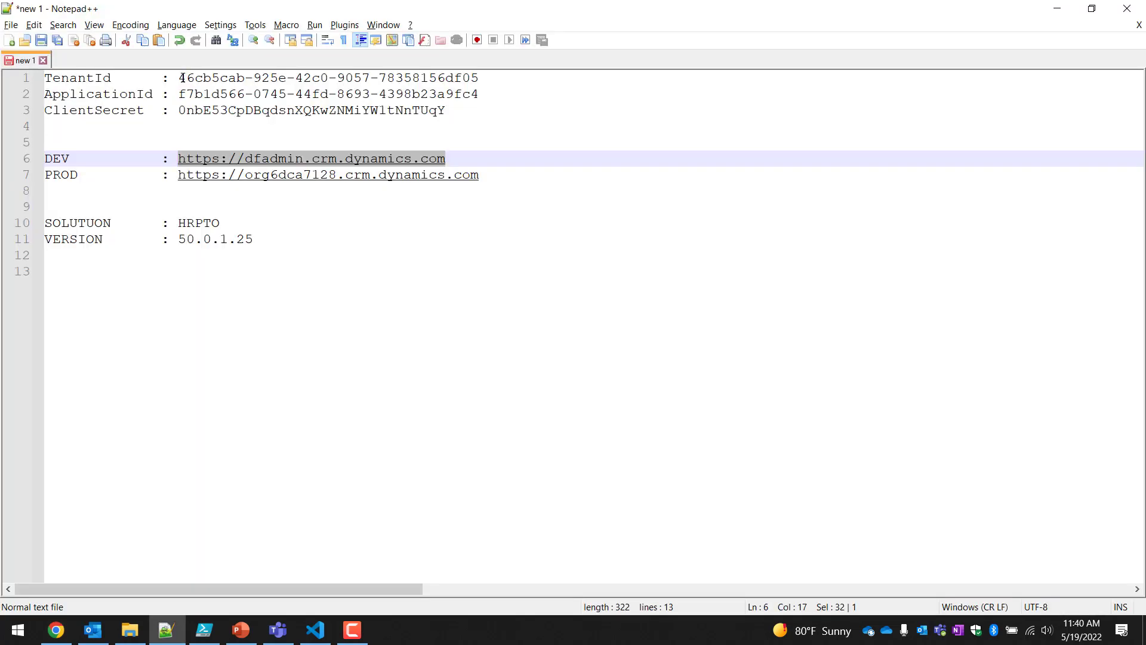
{"action": "left_click_drag", "start_coordinate": [180, 78], "coordinate": [503, 64]}
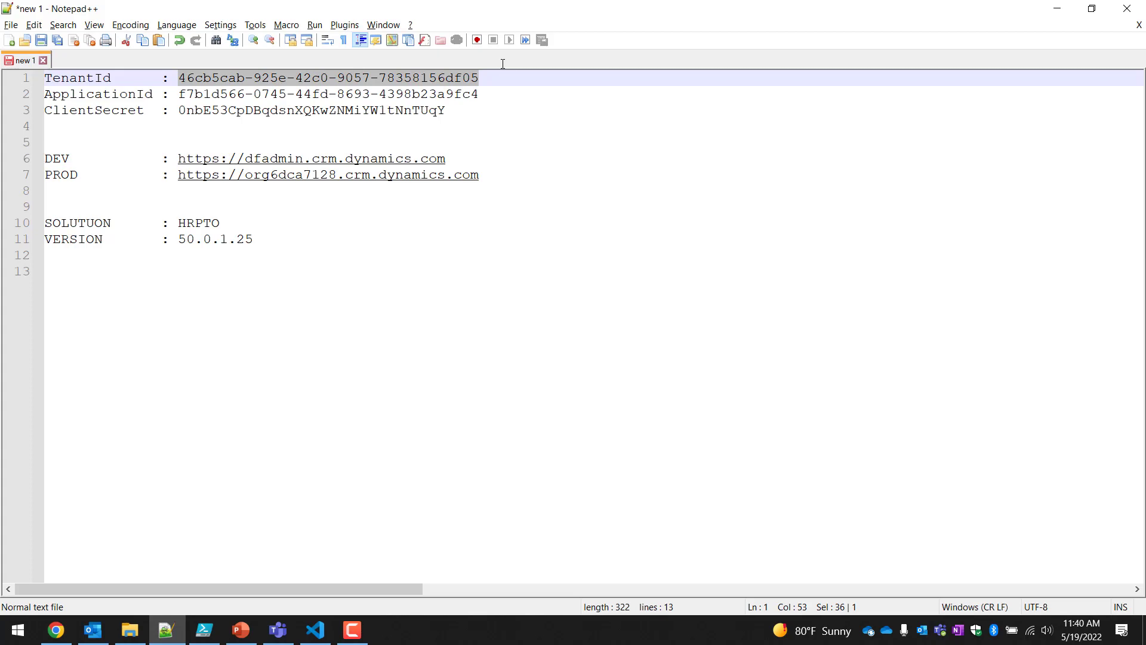
{"action": "key", "text": "ctrl+c"}
{"action": "key", "text": "alt+Tab"}
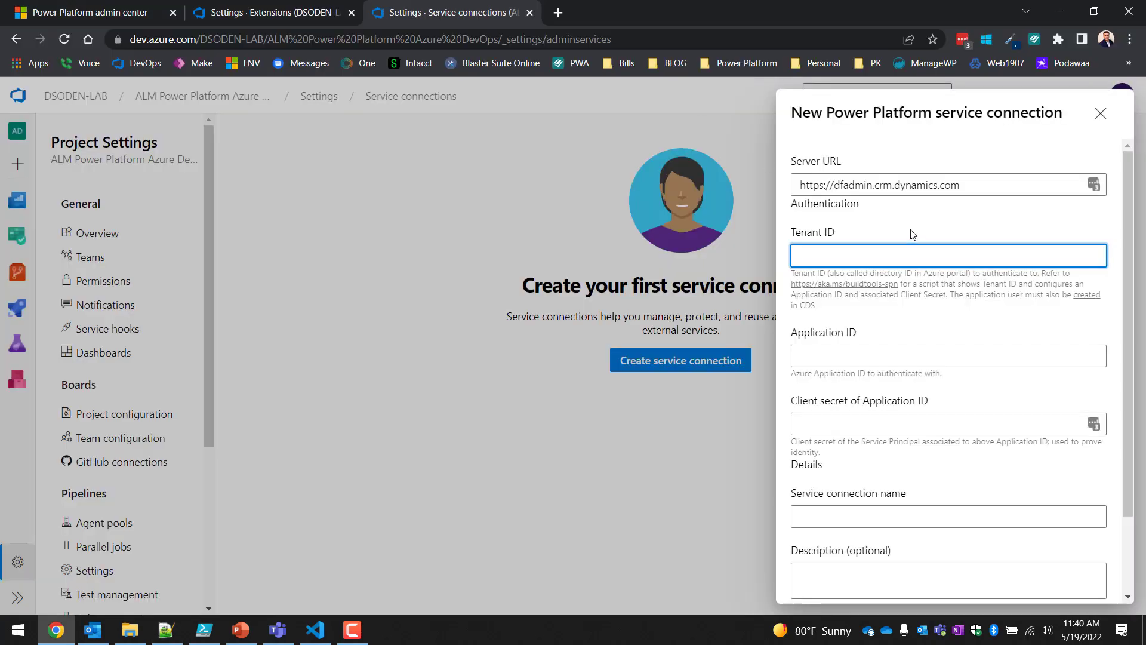
{"action": "key", "text": "ctrl+v"}
- Copy the application ID from the Notepad++ notes into the new service connection's Application ID field
{"action": "left_click", "coordinate": [872, 356]}
{"action": "key", "text": "alt+Tab"}
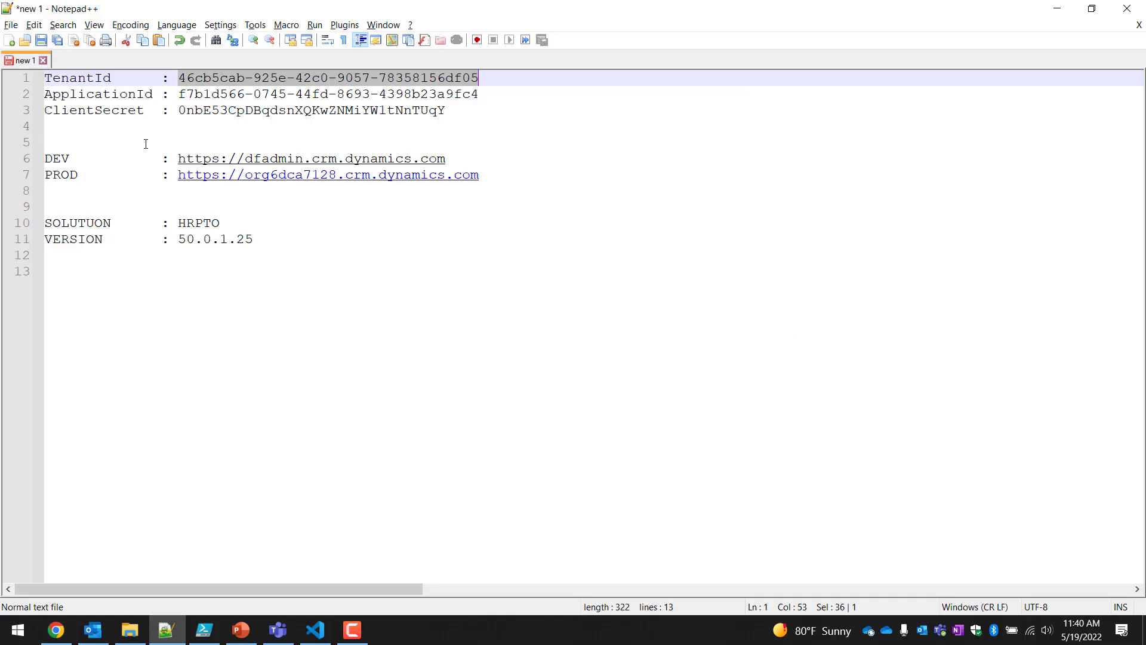
{"action": "left_click_drag", "start_coordinate": [178, 96], "coordinate": [486, 90]}
{"action": "key", "text": "alt+Tab"}
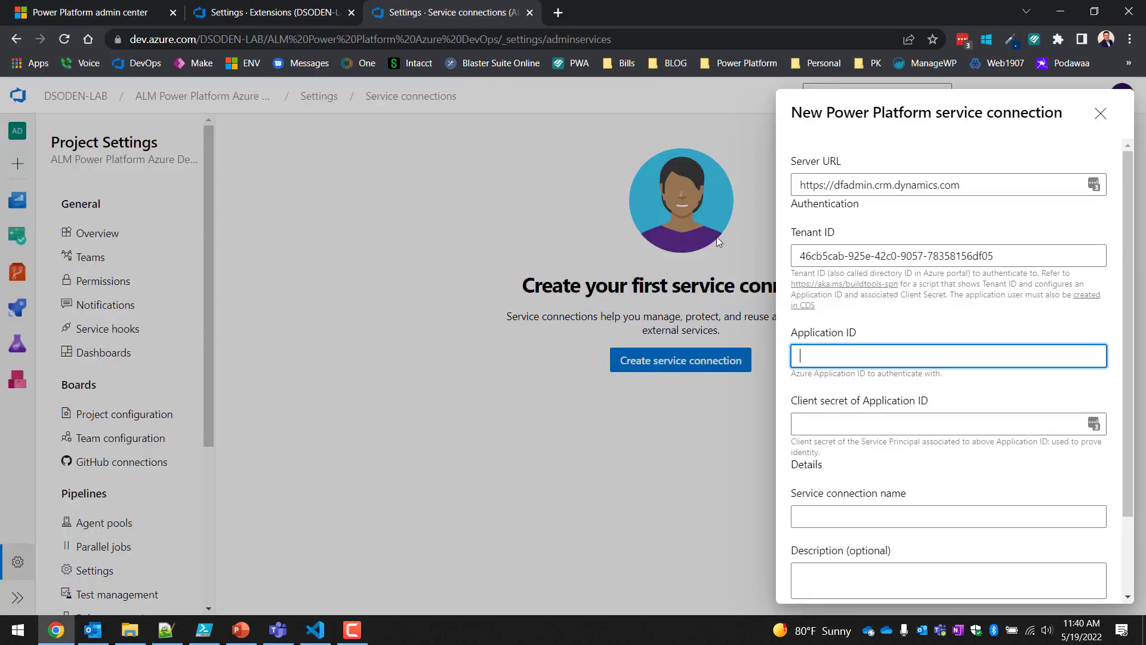
{"action": "key", "text": "ctrl+v"}
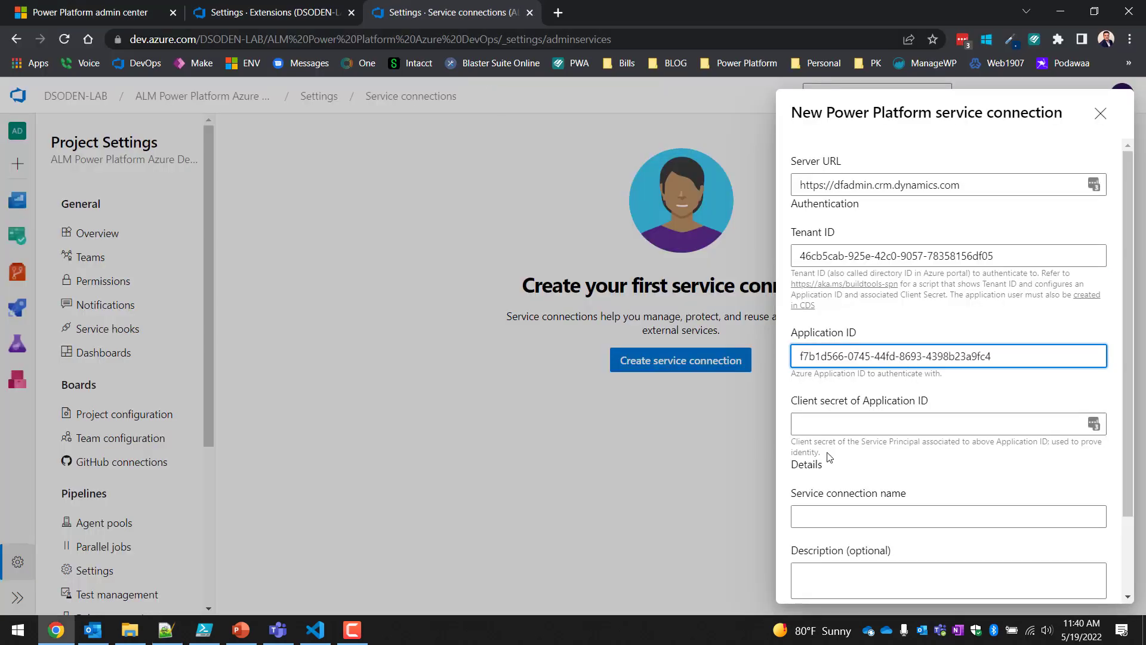
- Copy the client secret from the Notepad++ notes into the connection's Client secret of Application ID field
{"action": "left_click", "coordinate": [837, 427]}
{"action": "key", "text": "alt+Tab"}
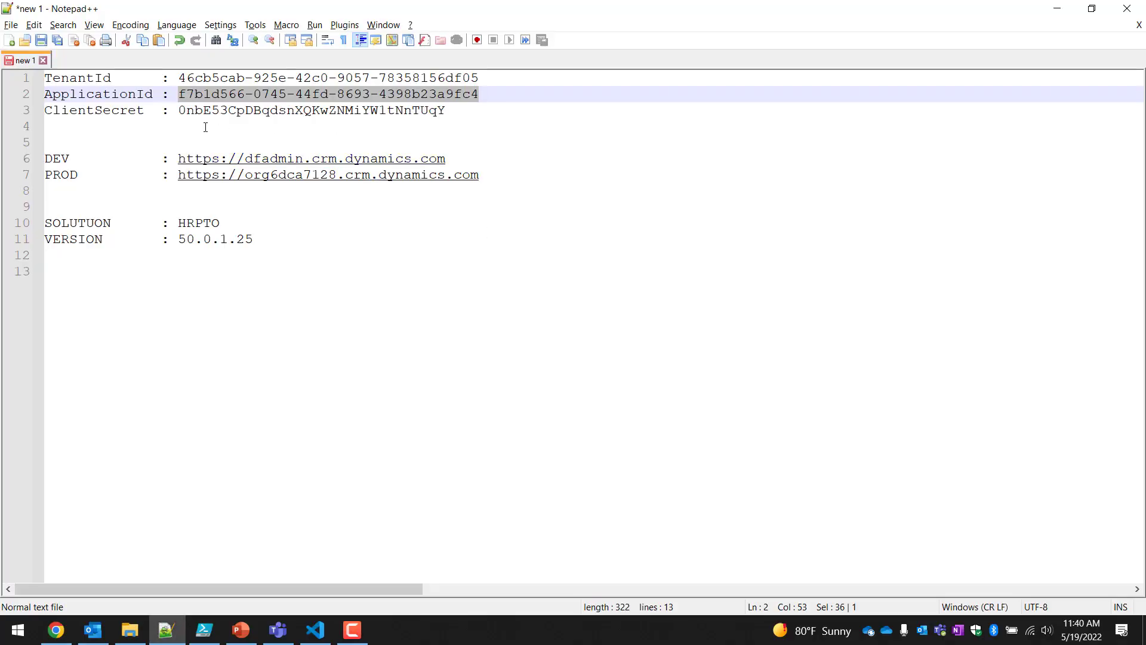
{"action": "left_click_drag", "start_coordinate": [179, 110], "coordinate": [452, 105]}
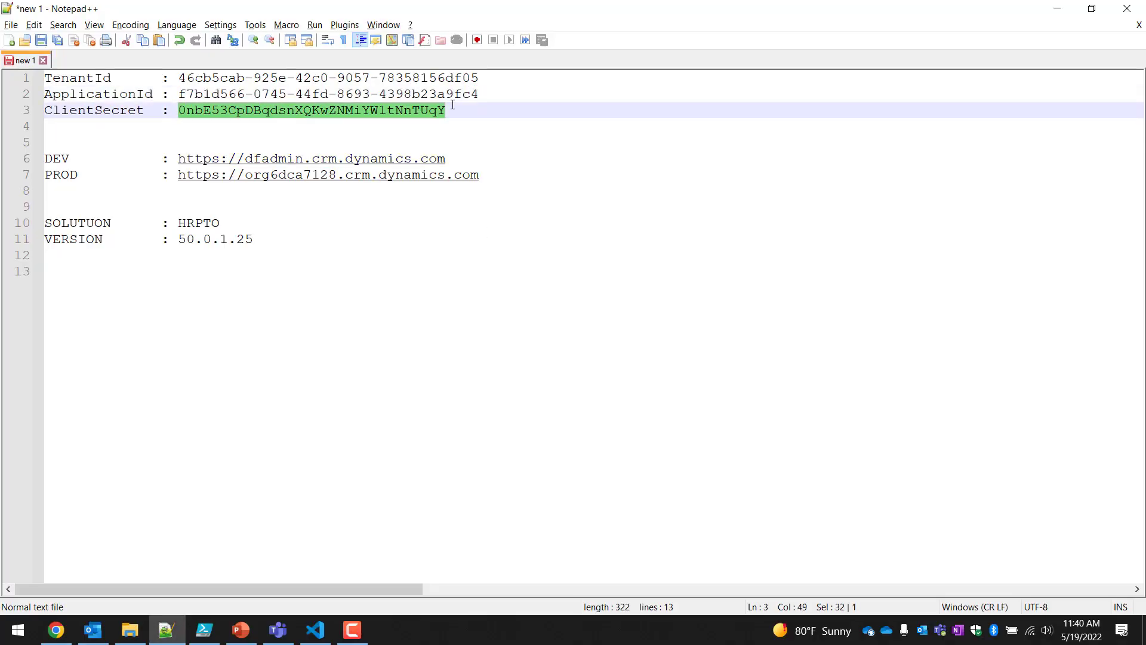
{"action": "key", "text": "alt+Tab"}
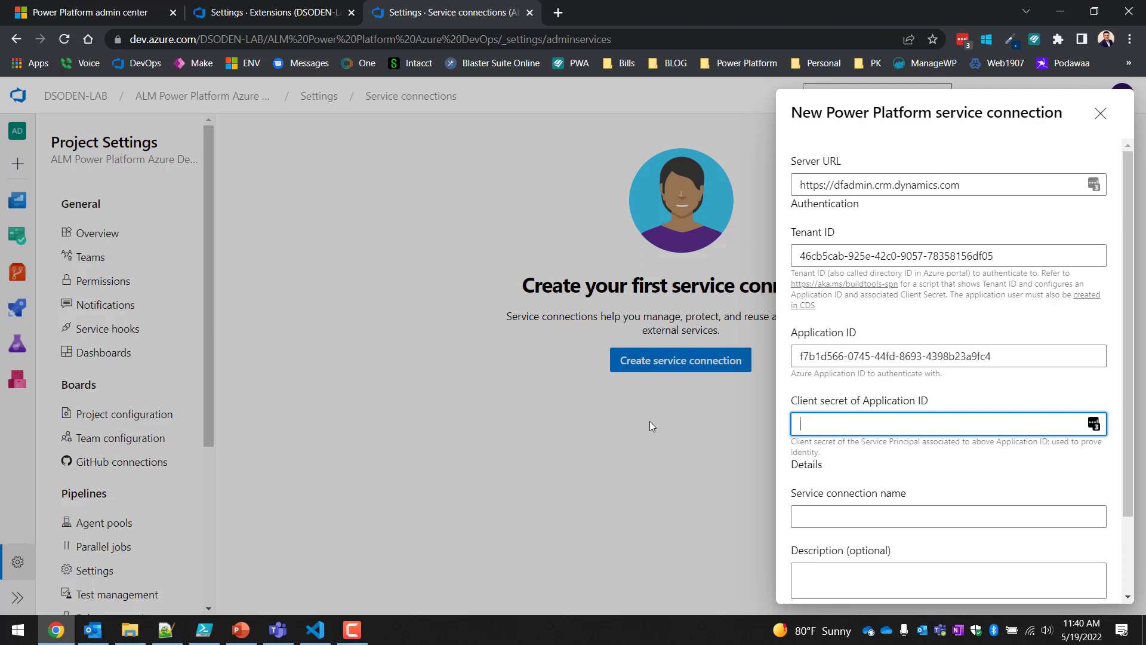
{"action": "key", "text": "ctrl+v"}
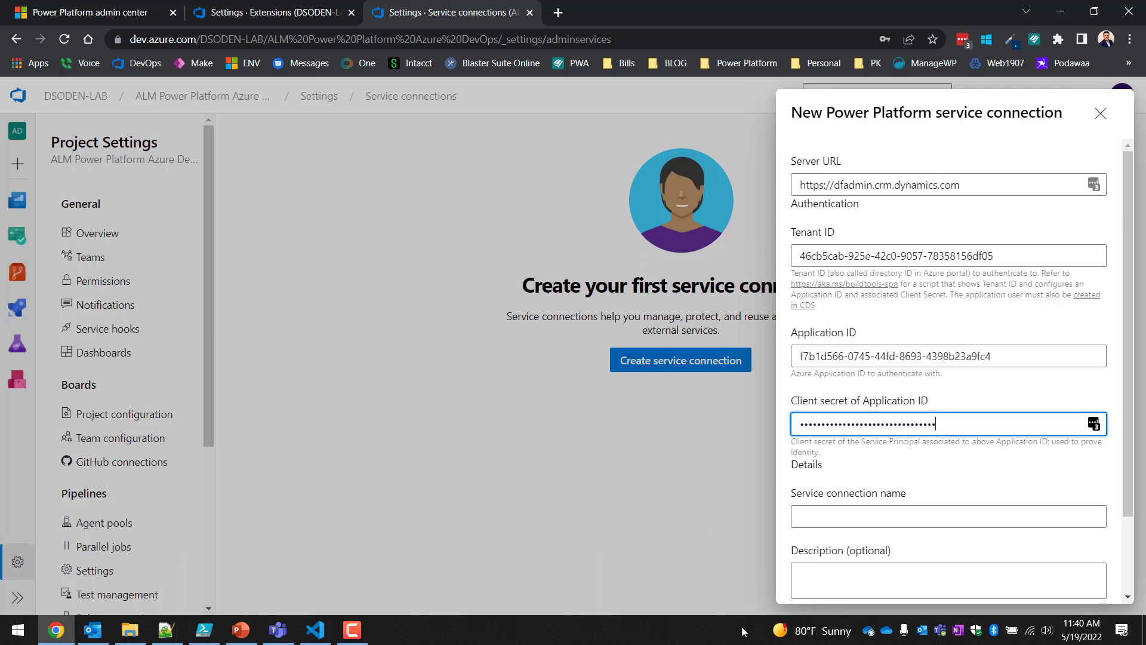
- Name the service connection DEV, grant access permission to all pipelines and save it
{"action": "scroll", "coordinate": [854, 534], "scroll_direction": "down", "scroll_amount": 2}
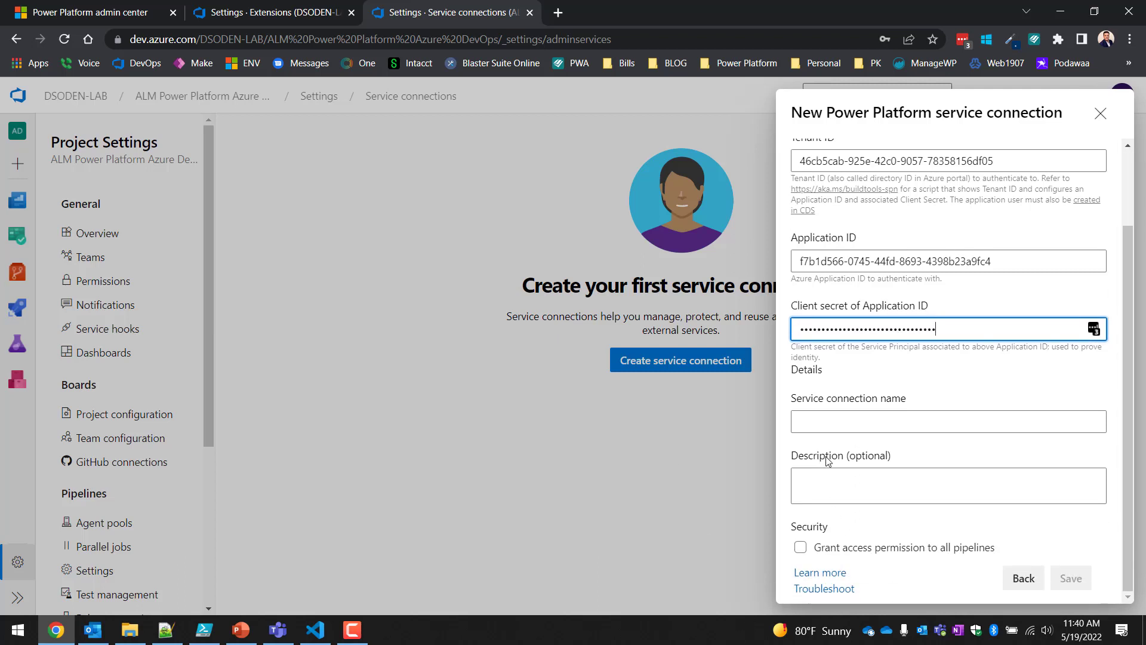
{"action": "left_click", "coordinate": [843, 422]}
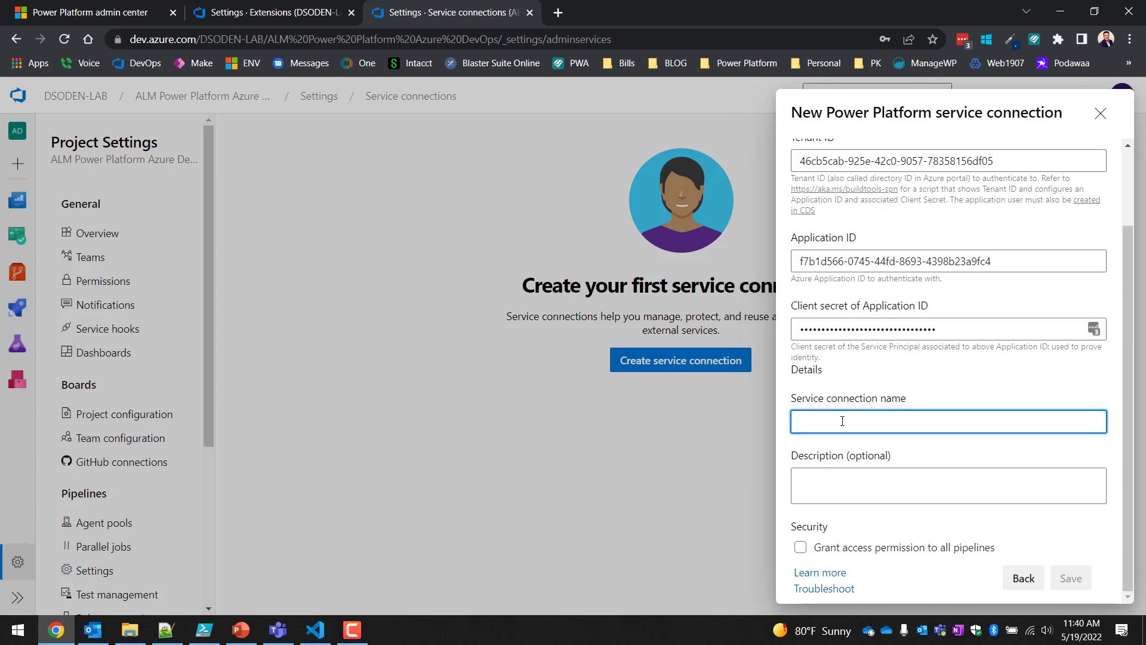
{"action": "type", "text": "DEV"}
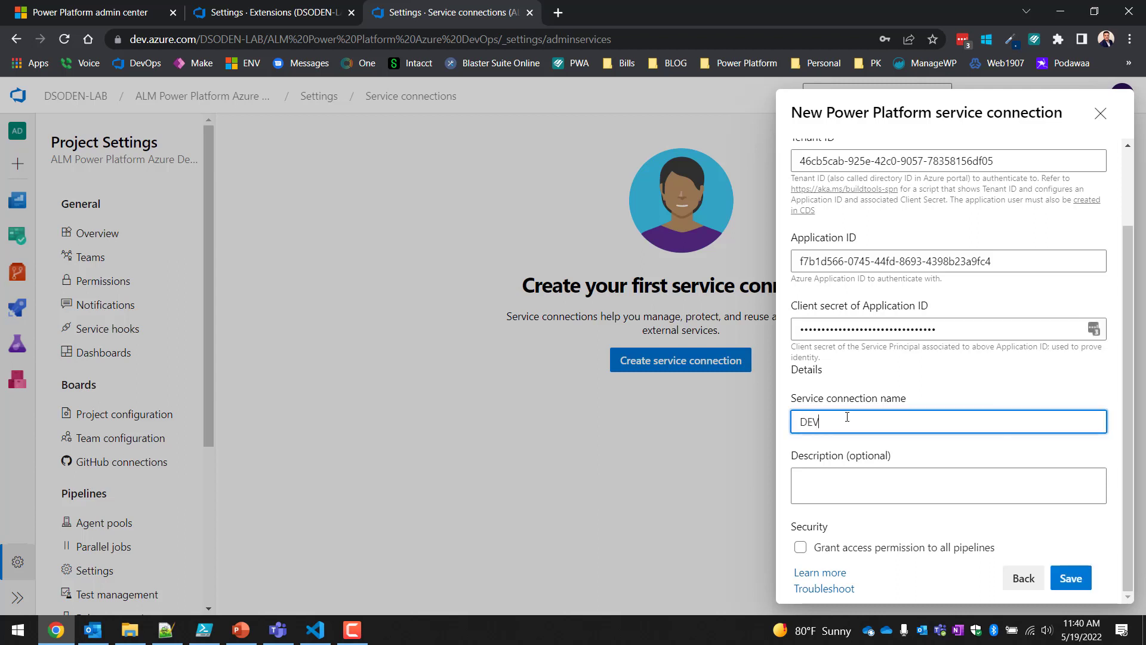
{"action": "left_click", "coordinate": [835, 482]}
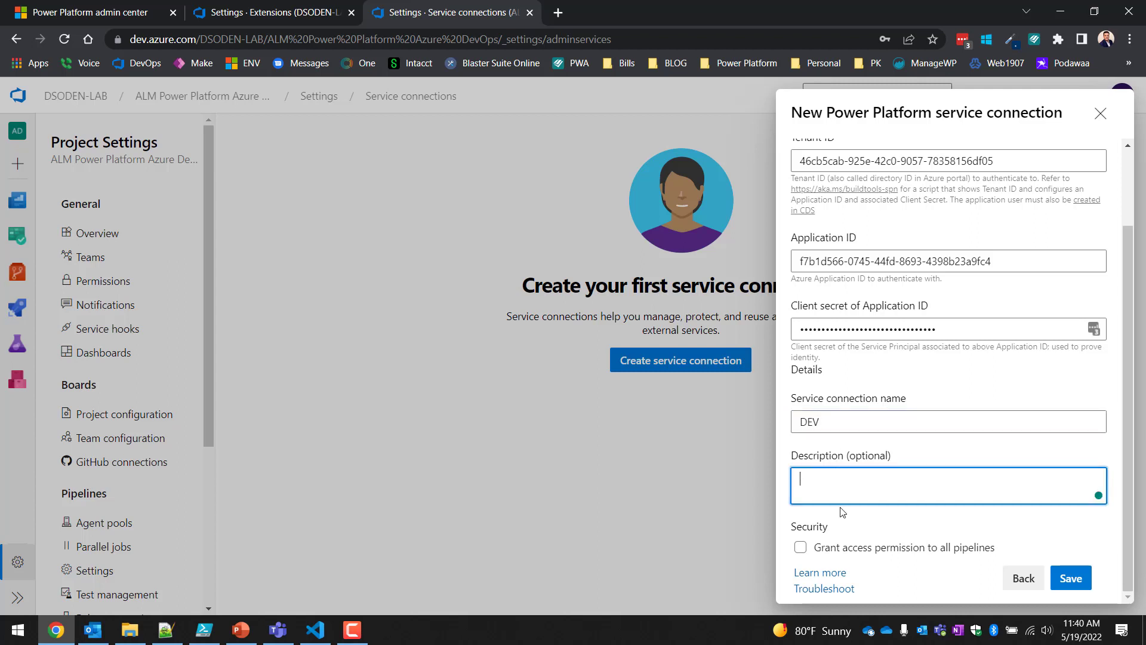
{"action": "left_click", "coordinate": [801, 548]}
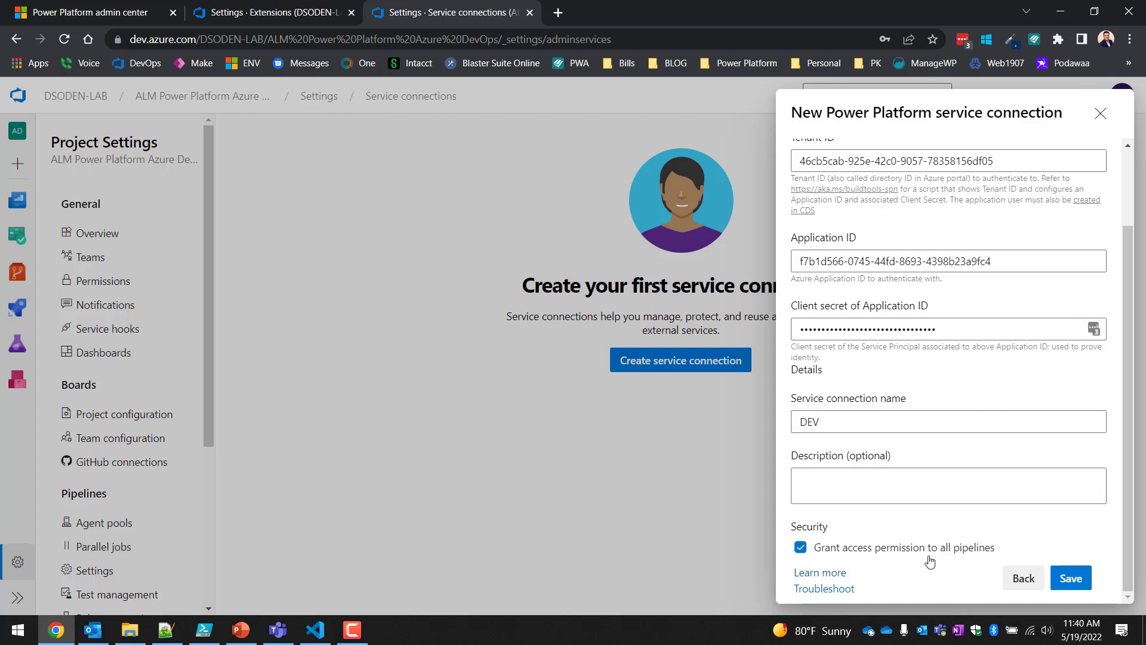
{"action": "left_click", "coordinate": [1066, 579]}
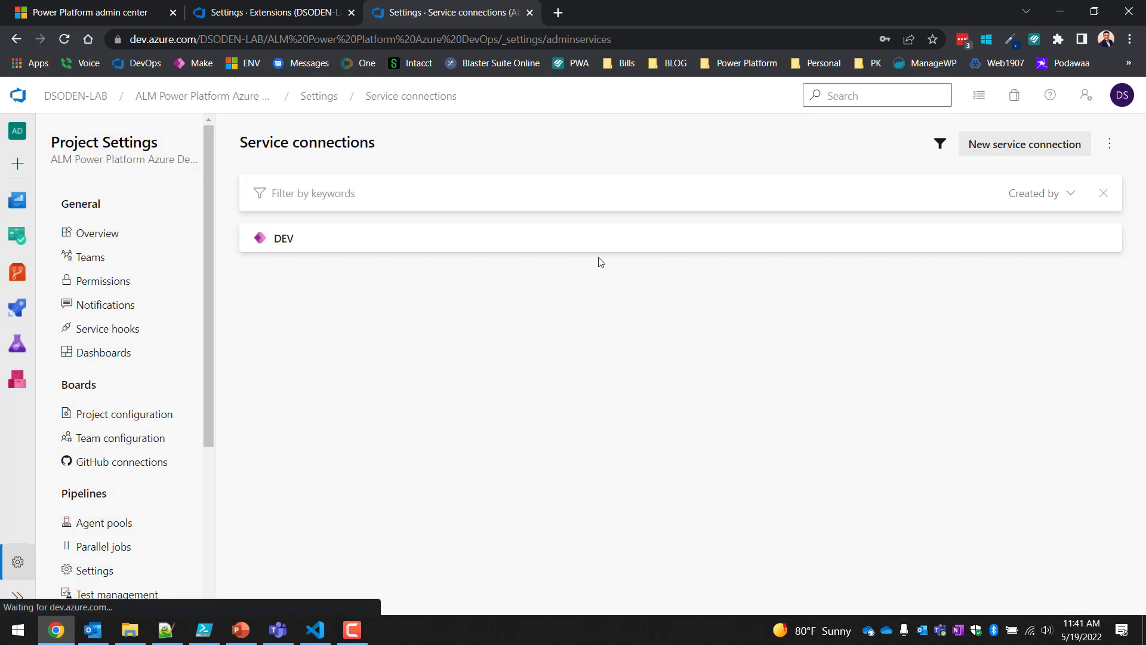
- Review the DEV connection's overview, available actions and edit form without changes, declining the LastPass save offer, and return to the service connections list
{"action": "left_click", "coordinate": [399, 240]}
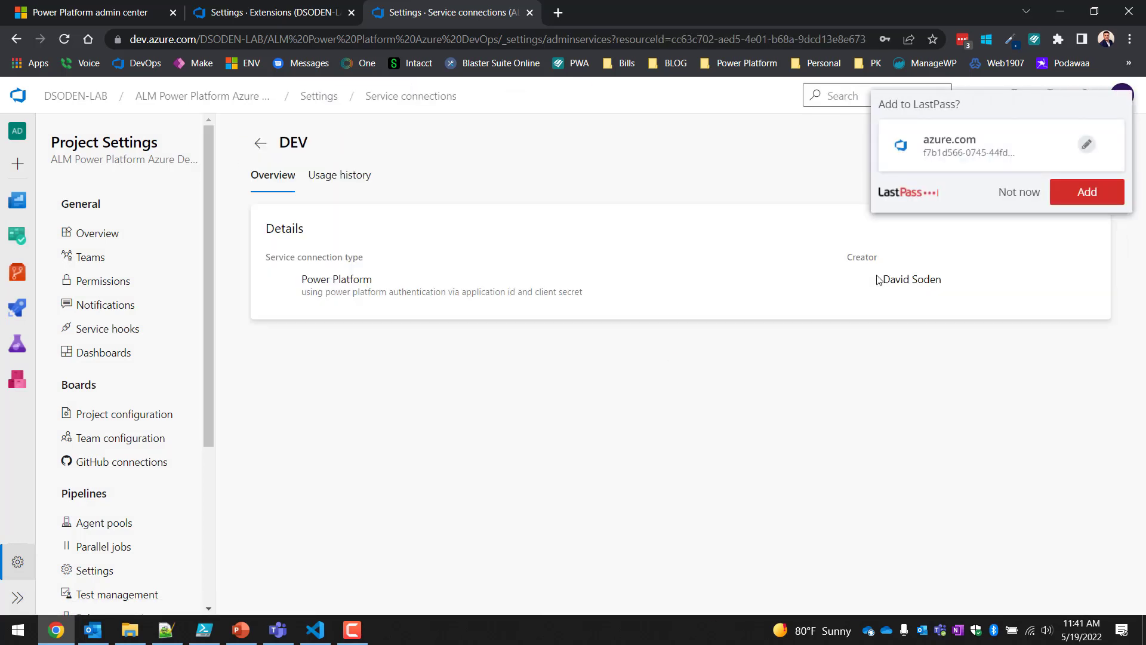
{"action": "left_click", "coordinate": [1018, 193]}
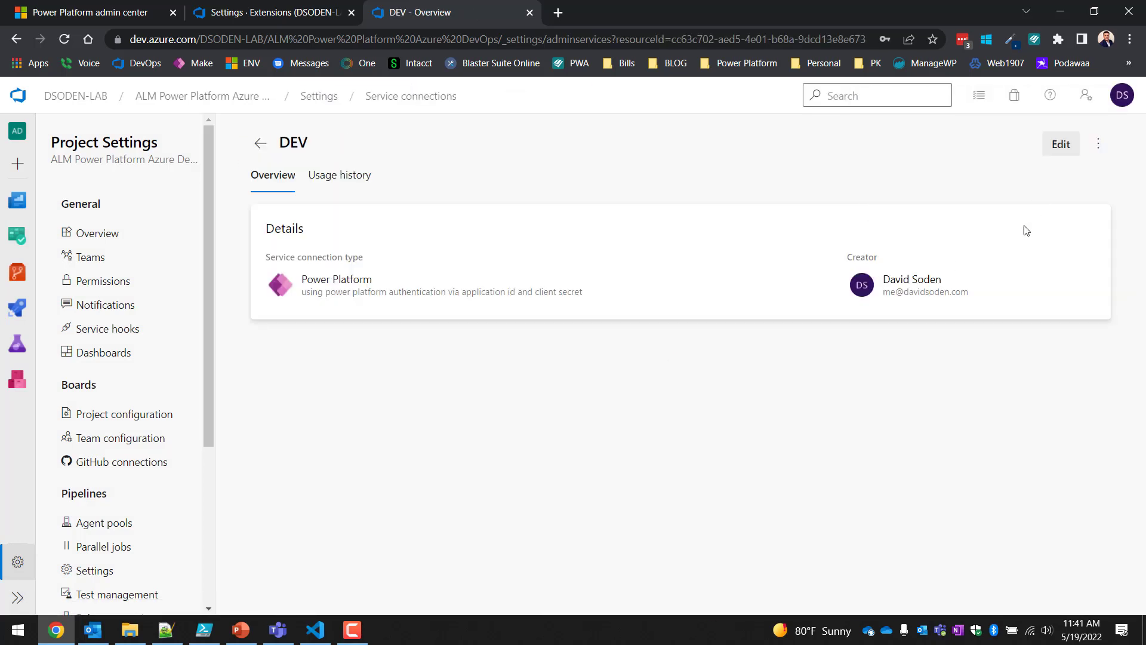
{"action": "left_click", "coordinate": [1097, 143]}
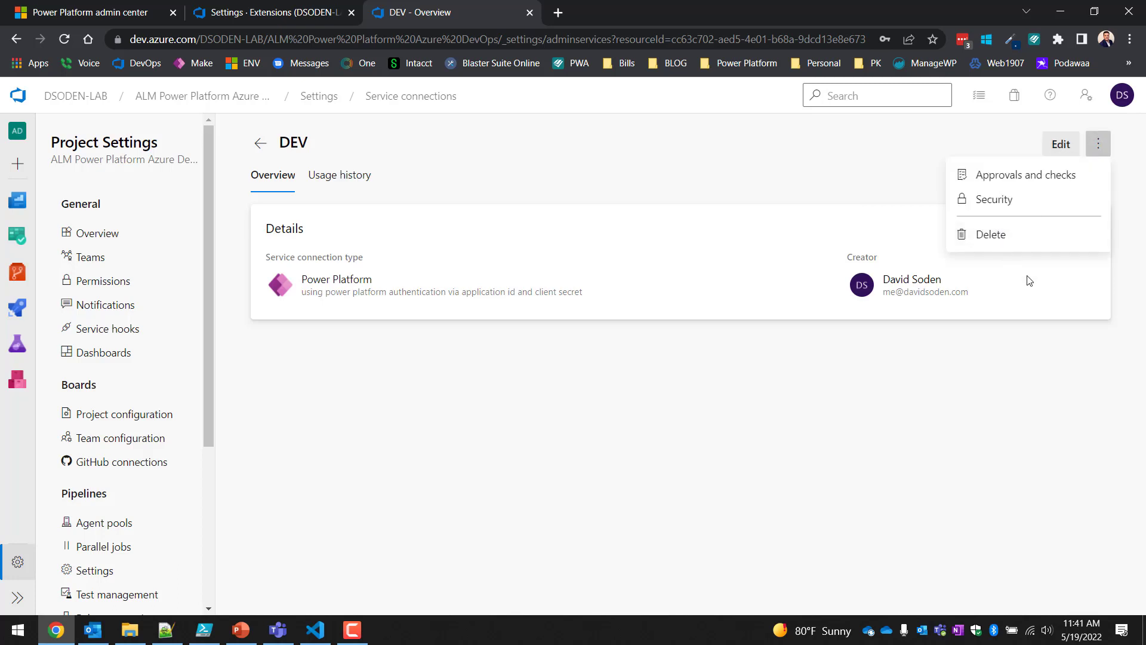
{"action": "left_click", "coordinate": [821, 169]}
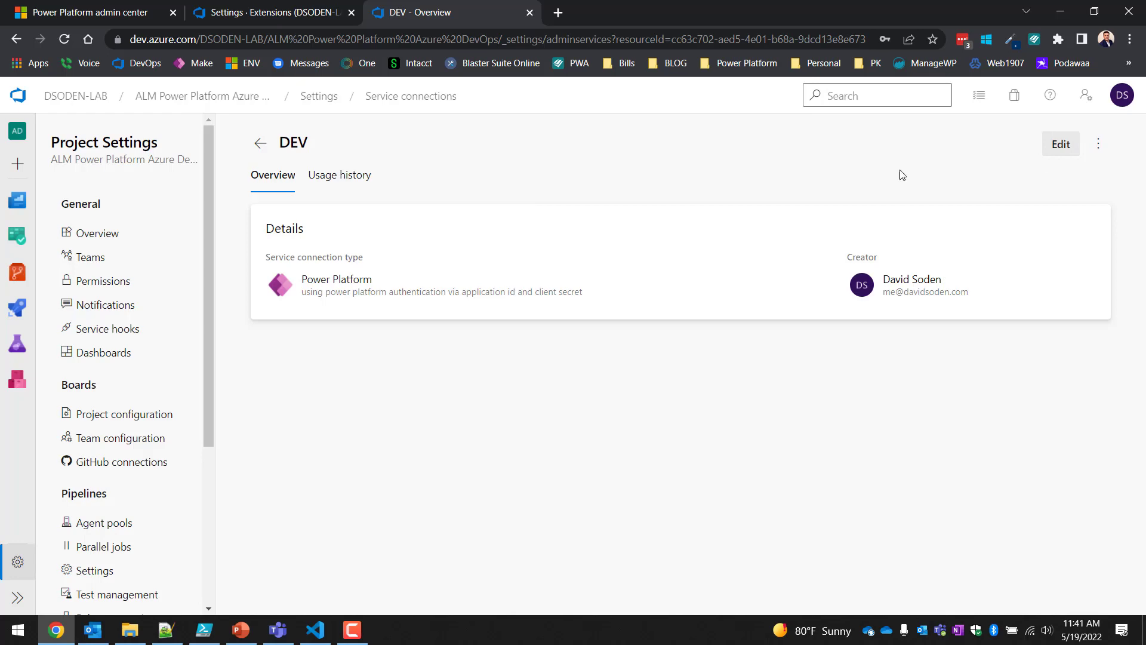
{"action": "left_click", "coordinate": [1058, 148]}
{"action": "scroll", "coordinate": [990, 528], "scroll_direction": "down", "scroll_amount": 2}
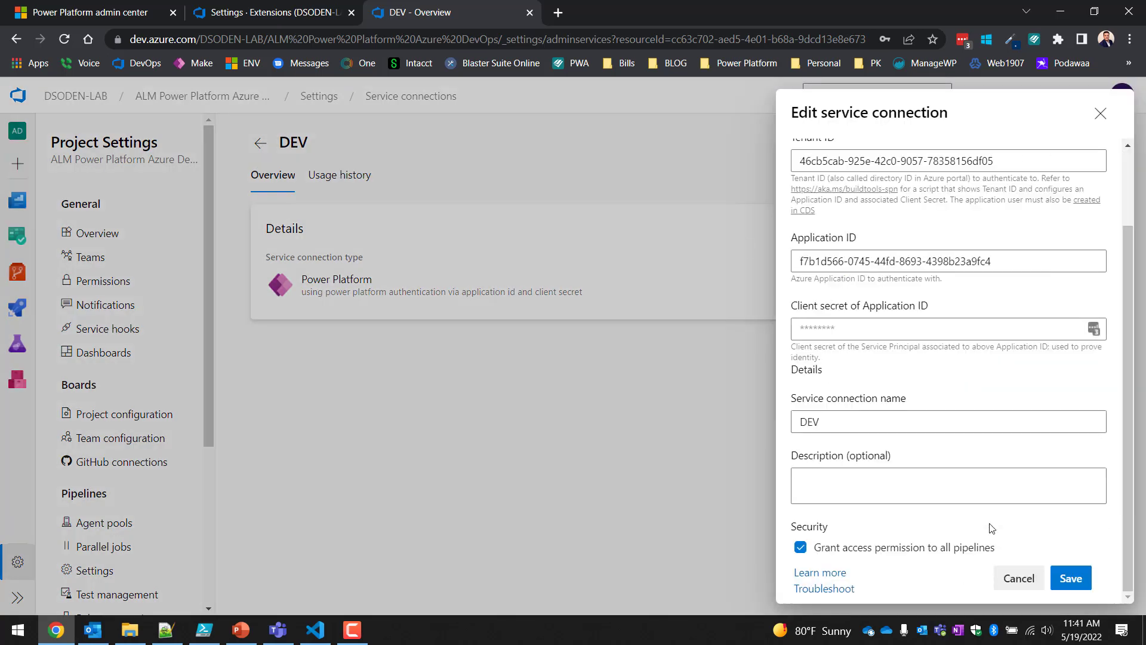
{"action": "left_click", "coordinate": [1018, 575]}
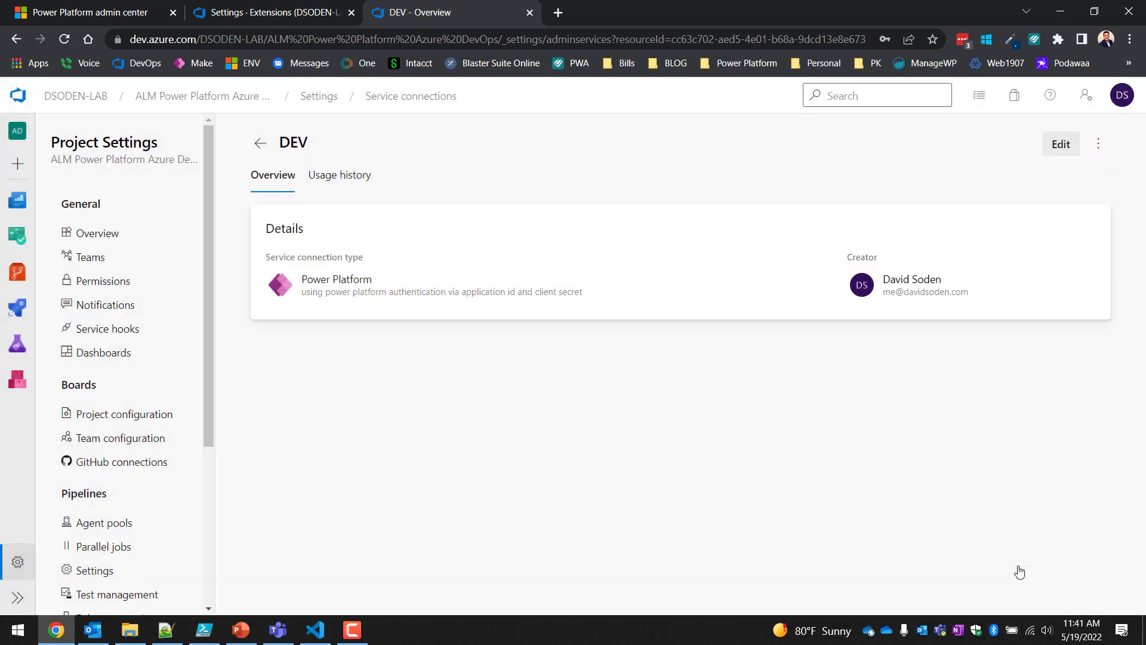
{"action": "left_click", "coordinate": [1098, 148]}
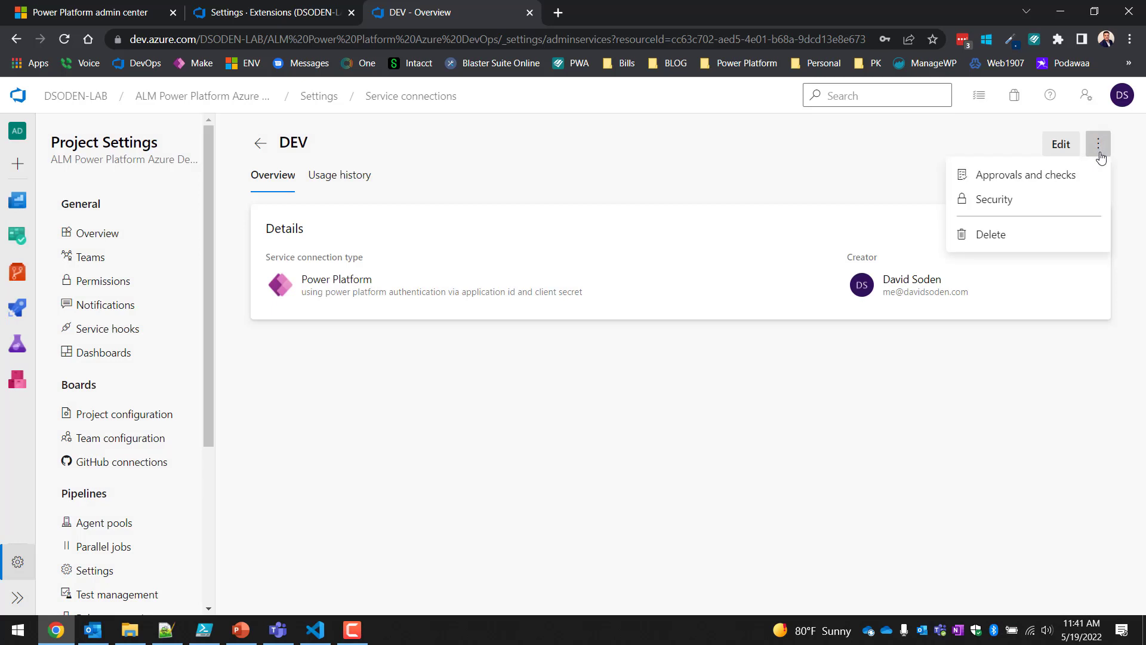
{"action": "left_click", "coordinate": [828, 182]}
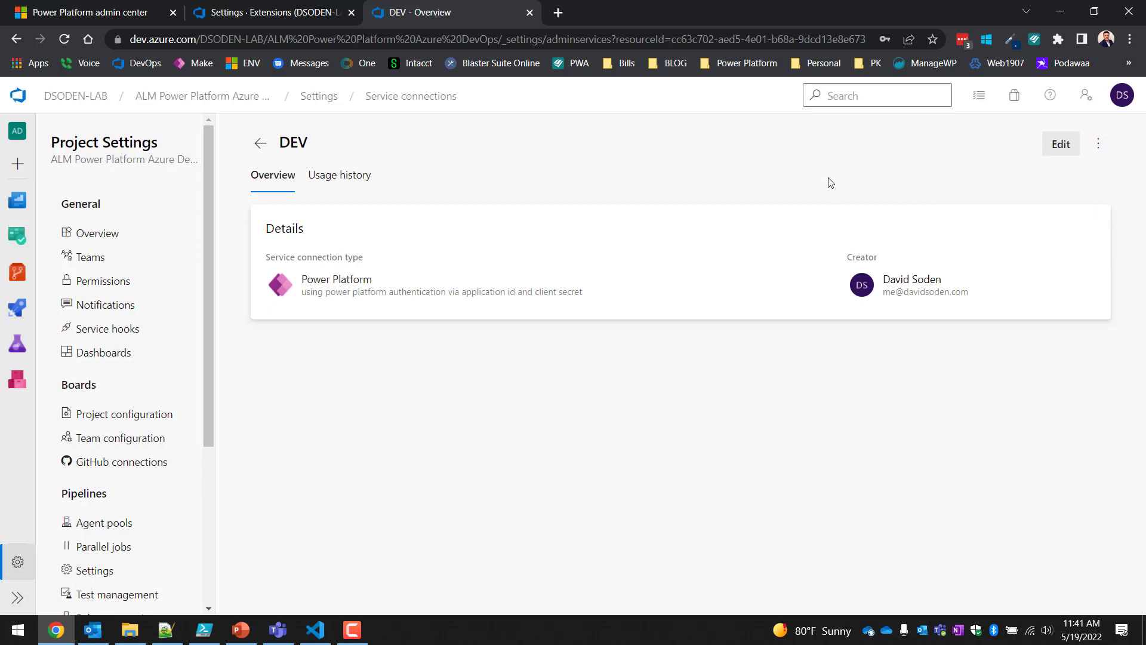
{"action": "left_click", "coordinate": [260, 143]}
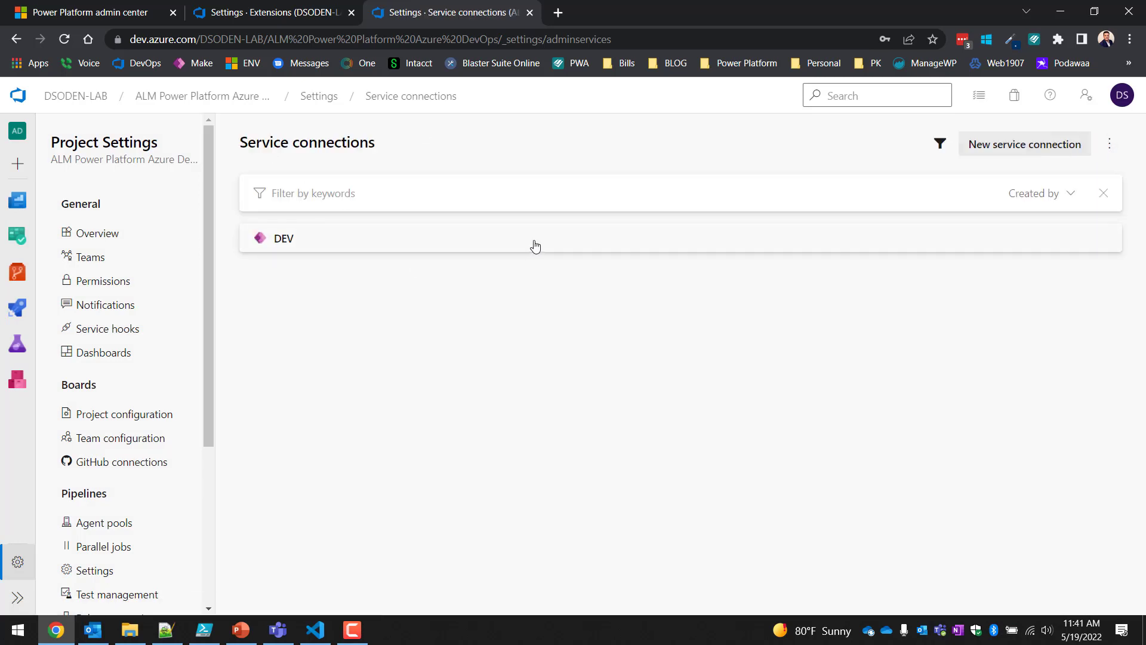
- Briefly open the DEV connection and return to the list, then start a new service connection of type Power Platform
{"action": "left_click", "coordinate": [531, 243]}
{"action": "left_click", "coordinate": [259, 144]}
{"action": "left_click", "coordinate": [1109, 144]}
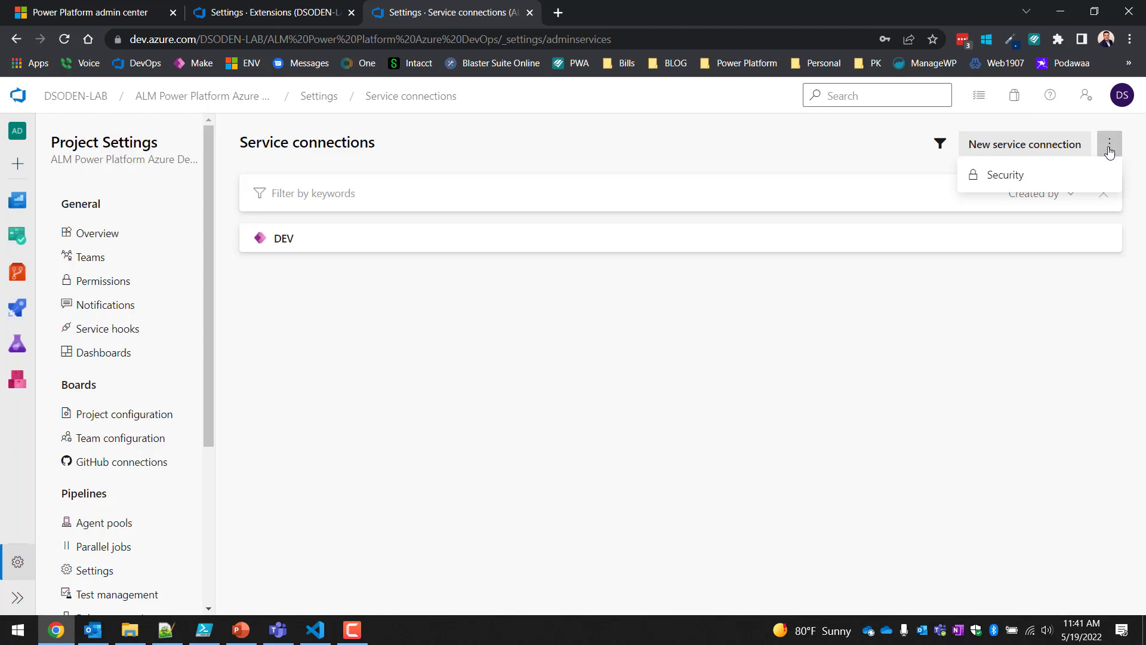
{"action": "left_click", "coordinate": [1044, 146]}
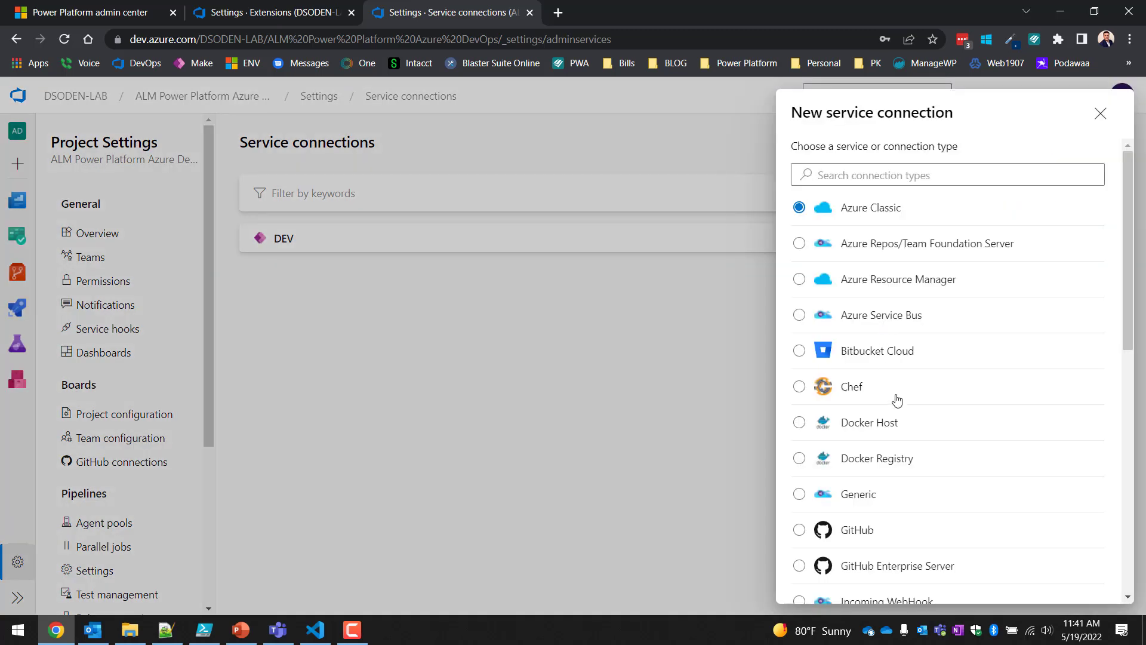
{"action": "scroll", "coordinate": [895, 399], "scroll_direction": "down", "scroll_amount": 10}
{"action": "left_click", "coordinate": [866, 291]}
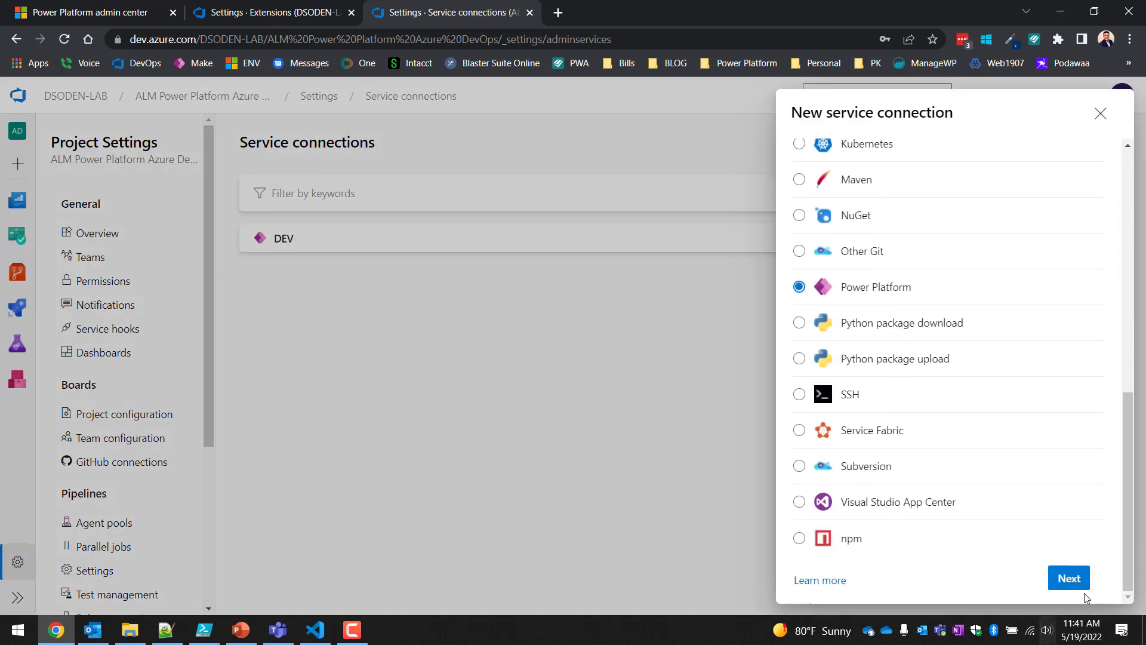
{"action": "left_click", "coordinate": [1073, 580]}
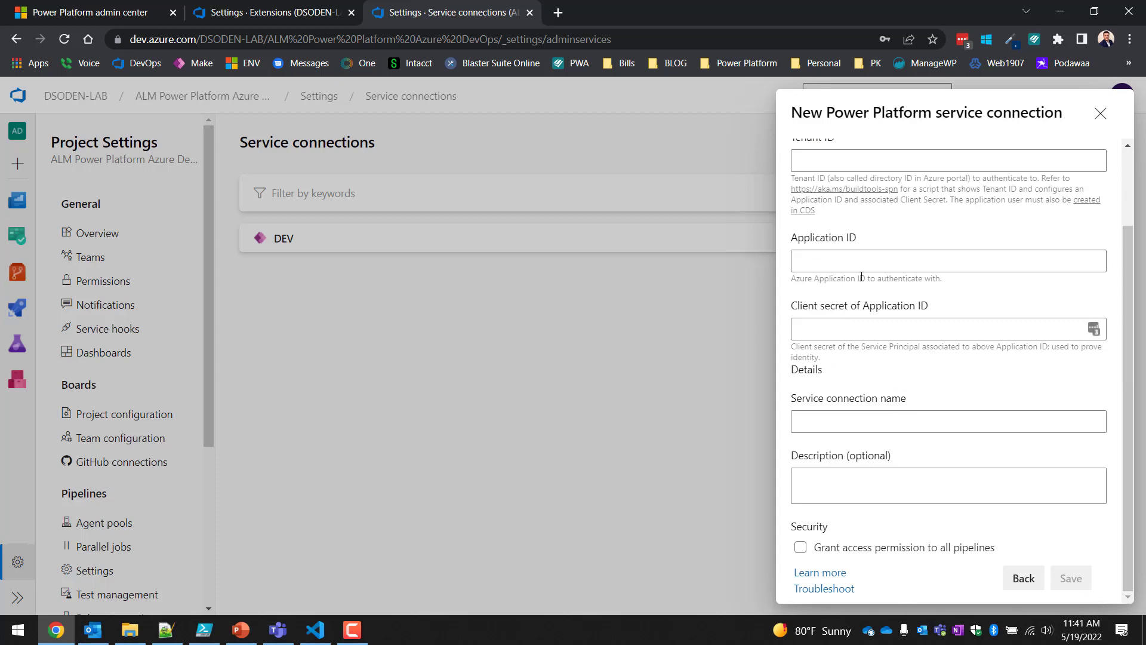
{"action": "scroll", "coordinate": [860, 275], "scroll_direction": "up", "scroll_amount": 2}
{"action": "left_click", "coordinate": [824, 183]}
{"action": "key", "text": "alt+Tab"}
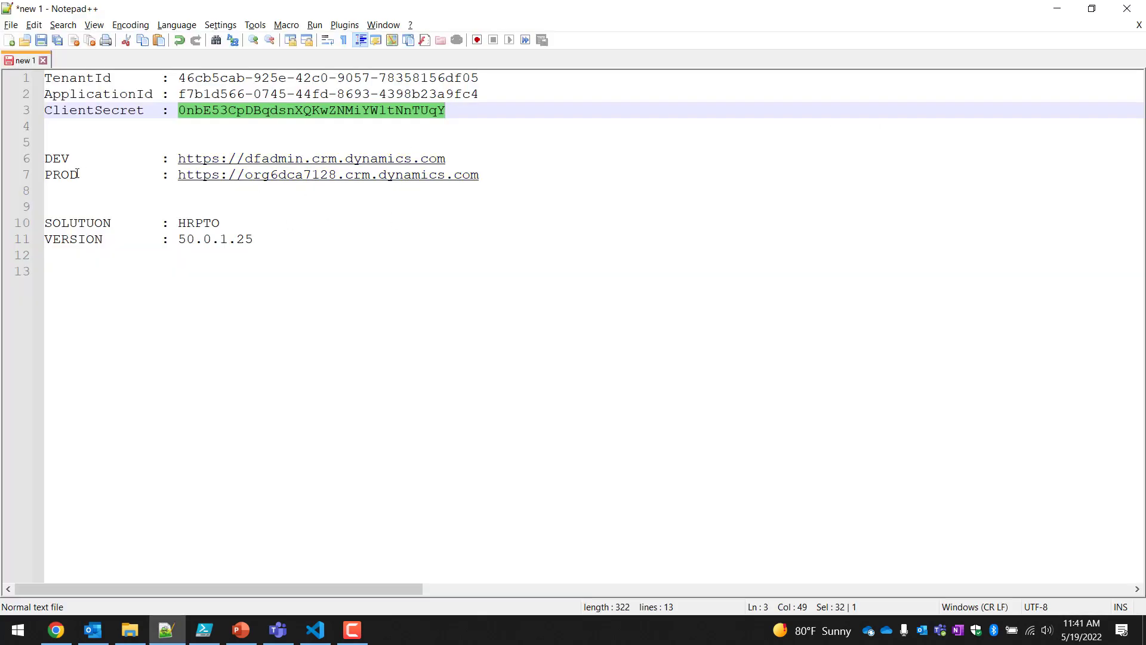
{"action": "left_click_drag", "start_coordinate": [485, 173], "coordinate": [178, 178]}
{"action": "key", "text": "ctrl+c"}
{"action": "key", "text": "alt+Tab"}
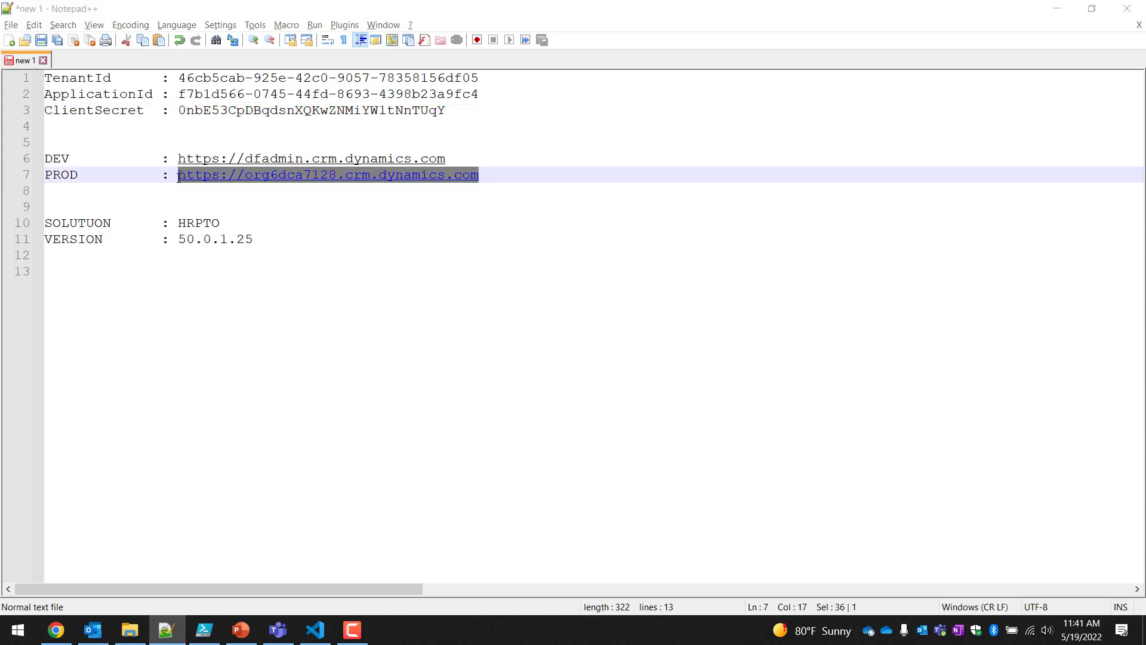
{"action": "key", "text": "ctrl+v"}
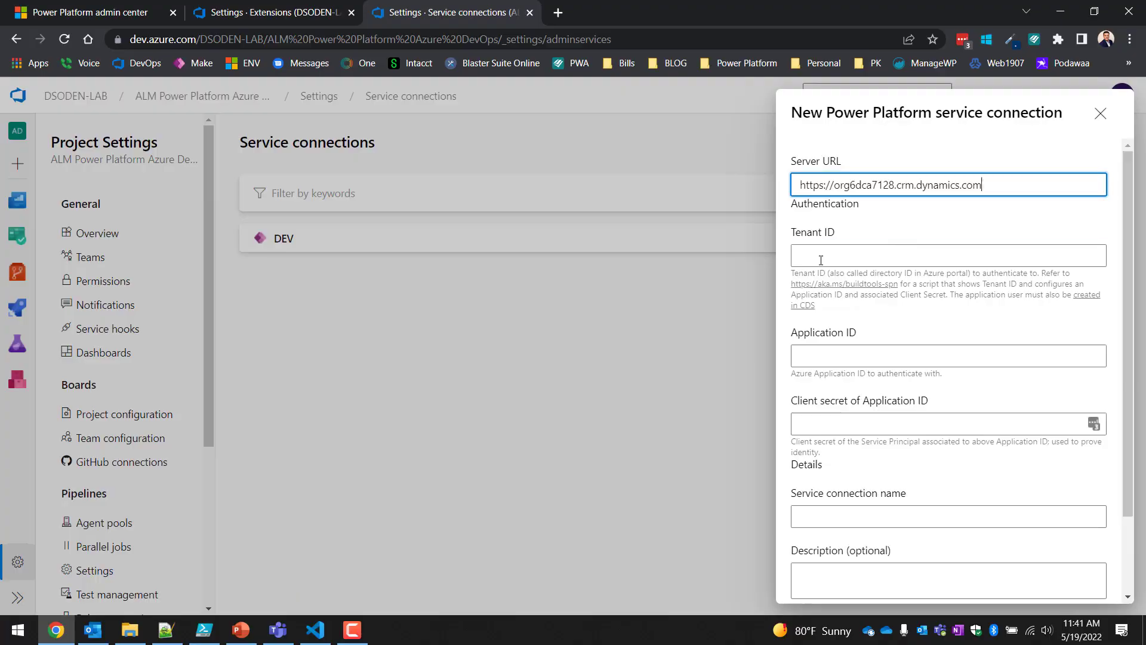
- Copy the tenant ID from the Notepad++ notes into the new connection's Tenant ID field
{"action": "key", "text": "Tab"}
{"action": "key", "text": "alt+Tab"}
{"action": "left_click_drag", "start_coordinate": [180, 78], "coordinate": [487, 60]}
{"action": "key", "text": "ctrl+c"}
{"action": "key", "text": "alt+Tab"}
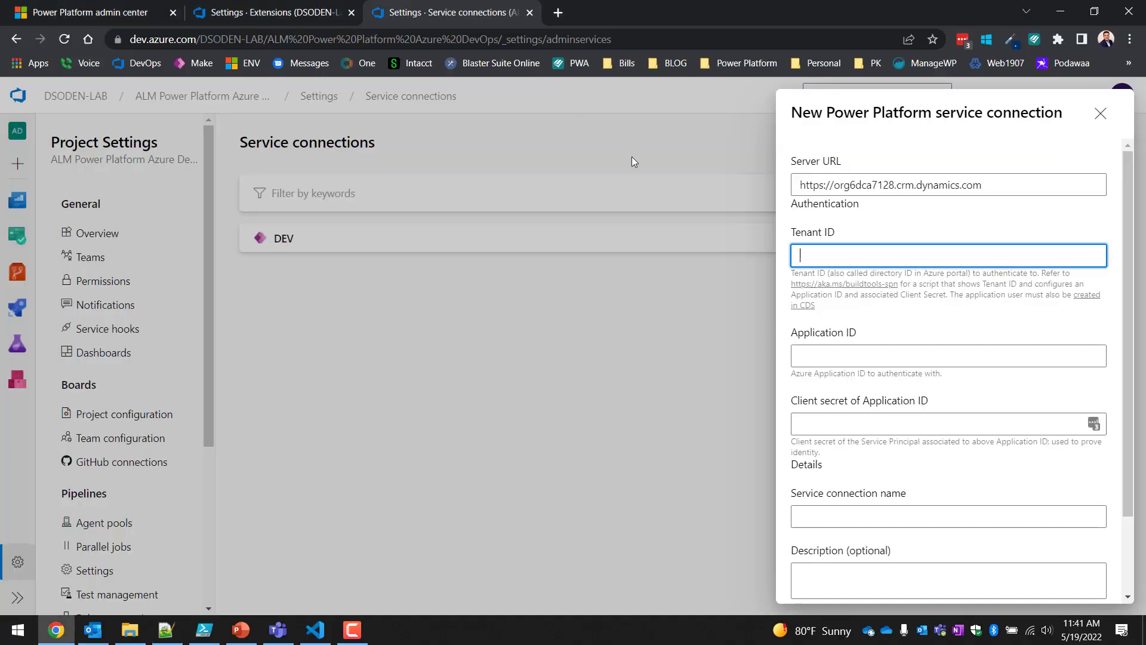
{"action": "key", "text": "ctrl+v"}
- Copy the application ID from the Notepad++ notes into the production connection's Application ID field
{"action": "key", "text": "alt+Tab"}
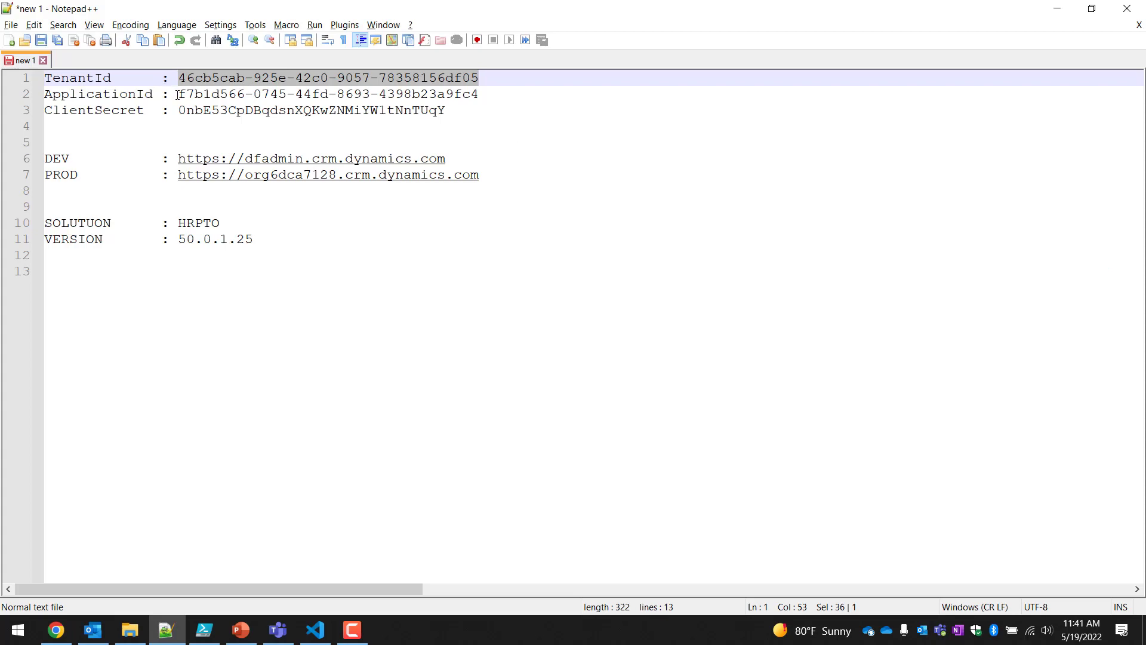
{"action": "left_click_drag", "start_coordinate": [177, 95], "coordinate": [478, 93]}
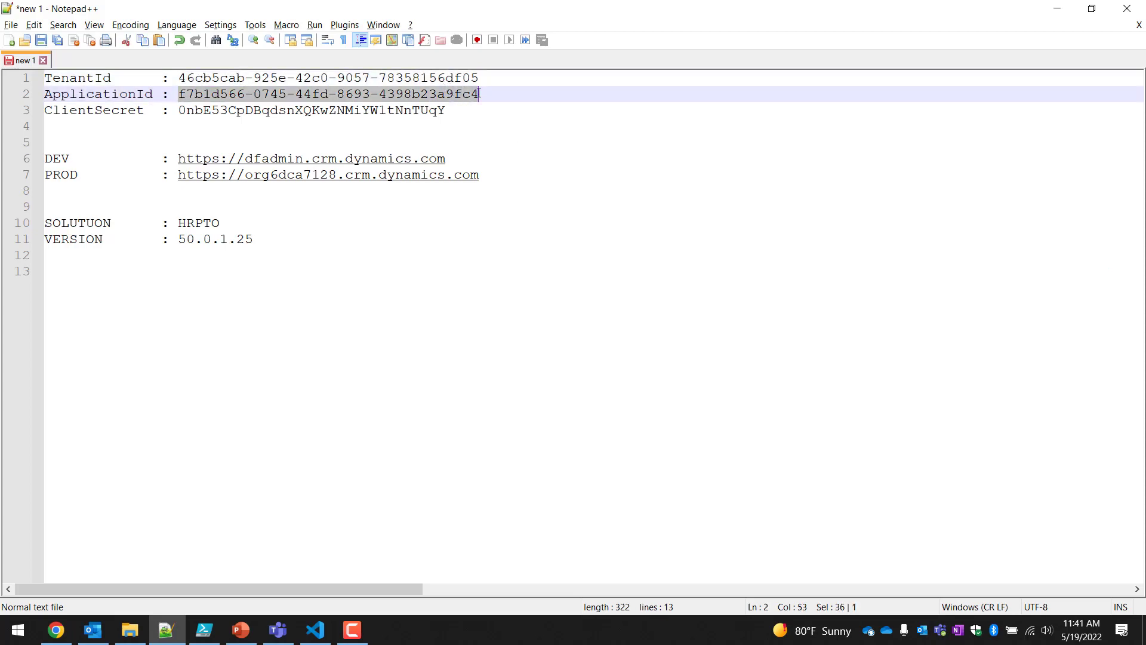
{"action": "key", "text": "ctrl+c"}
{"action": "key", "text": "alt+Tab"}
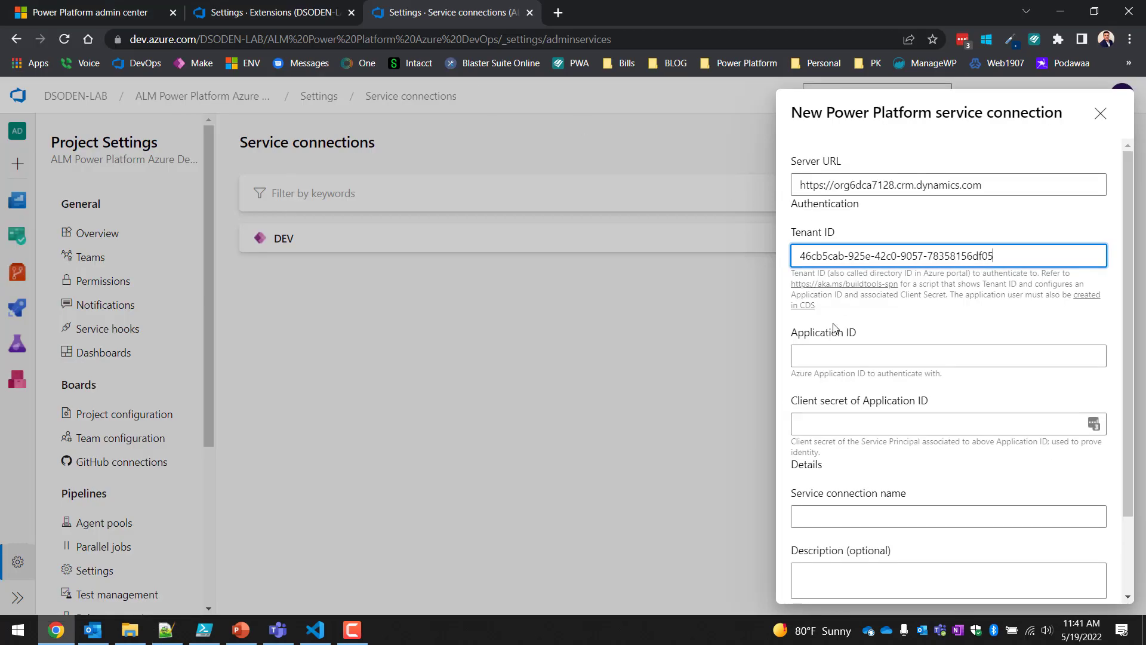
{"action": "left_click", "coordinate": [834, 356]}
{"action": "key", "text": "ctrl+v"}
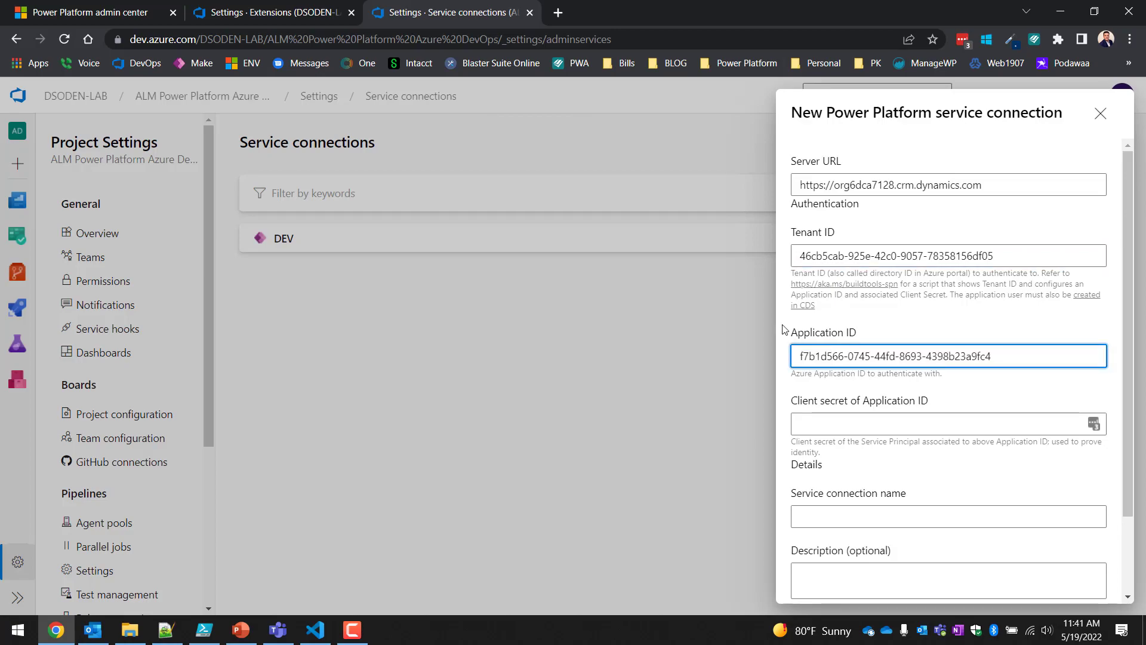
- Copy the client secret from the Notepad++ notes into the production connection's Client secret of Application ID field
{"action": "key", "text": "alt+Tab"}
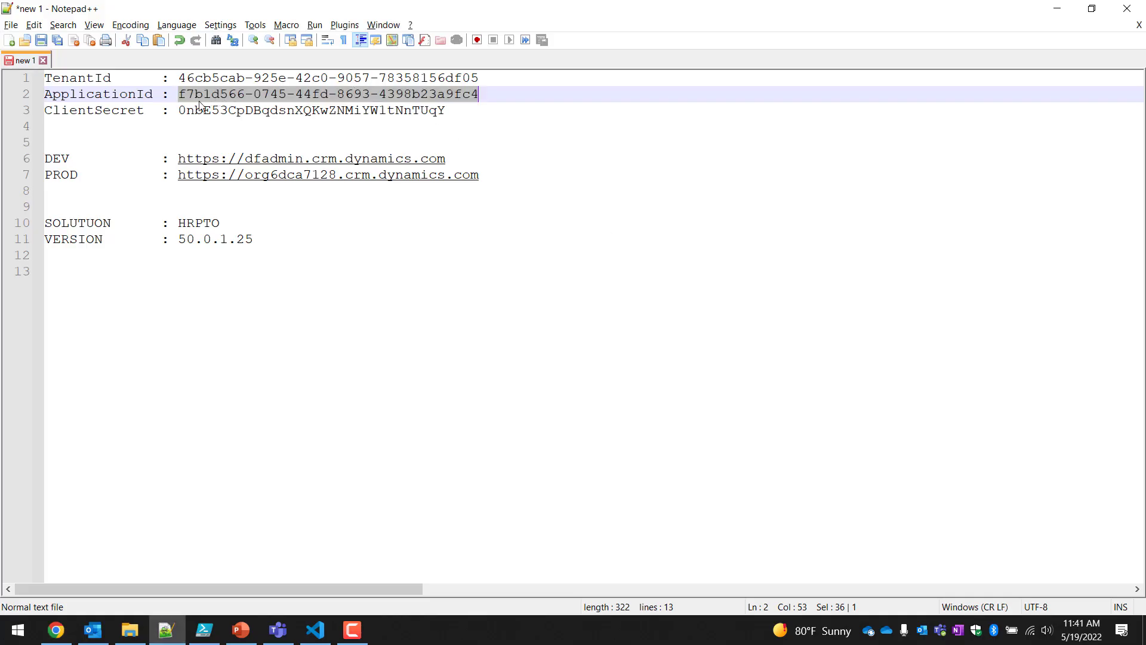
{"action": "left_click_drag", "start_coordinate": [183, 109], "coordinate": [459, 98]}
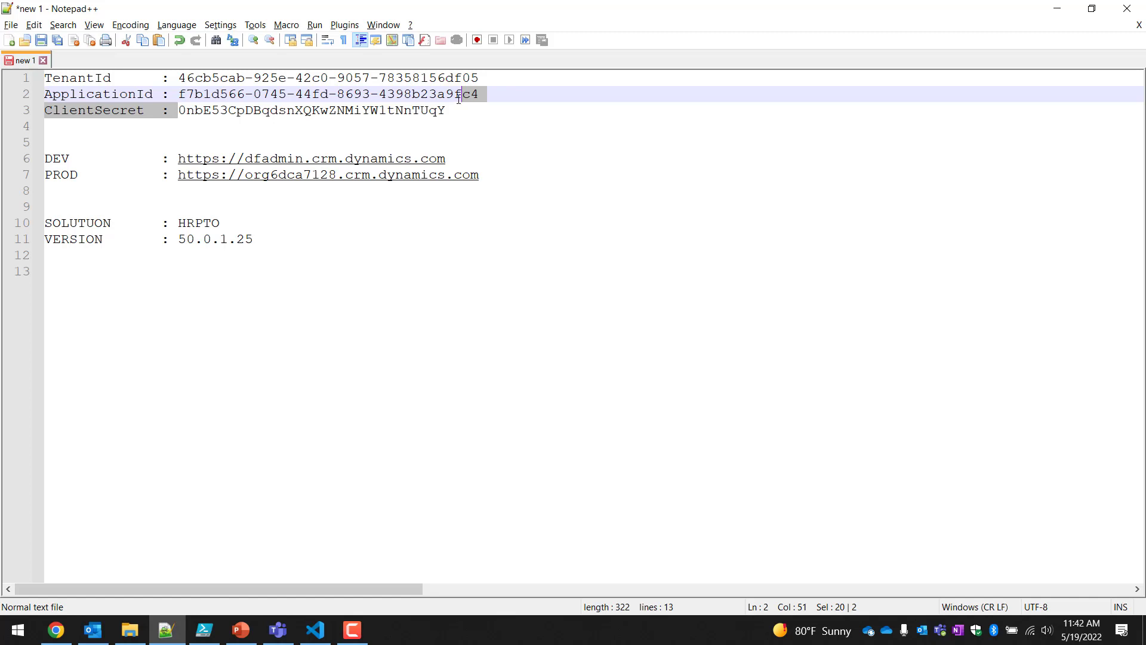
{"action": "left_click", "coordinate": [453, 94]}
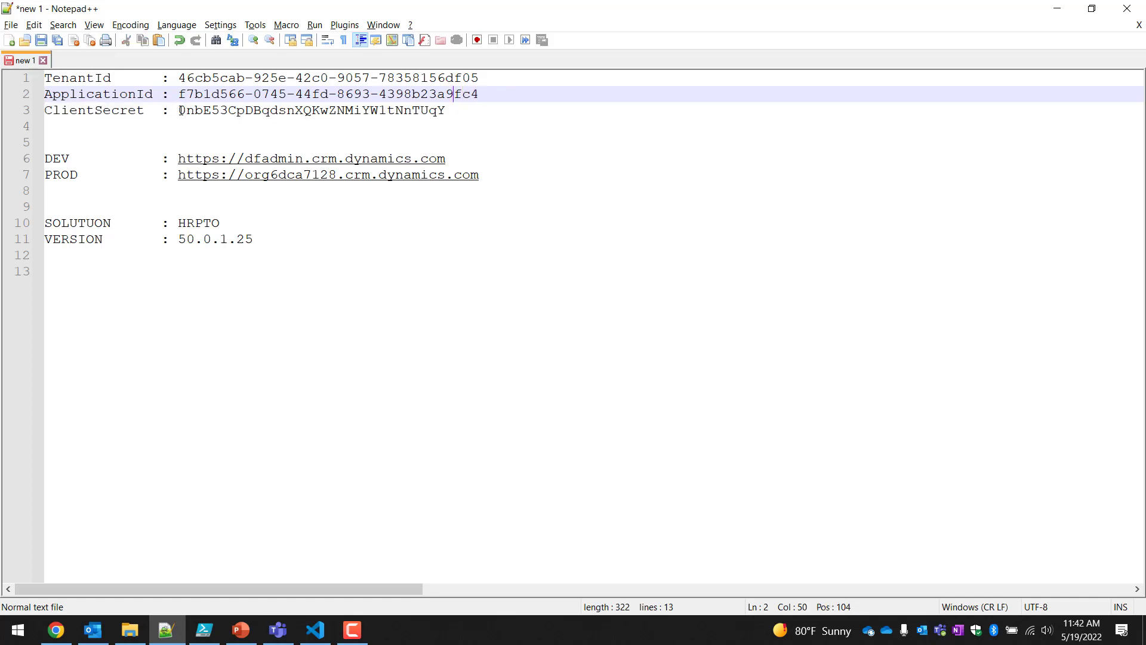
{"action": "left_click_drag", "start_coordinate": [180, 110], "coordinate": [454, 109]}
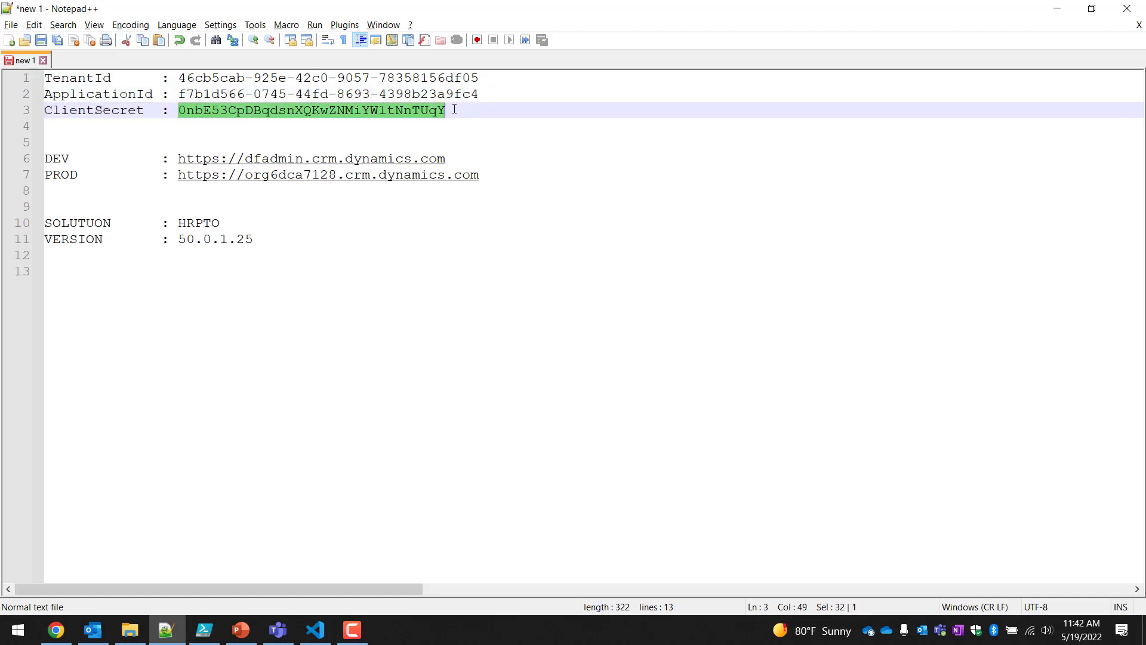
{"action": "key", "text": "alt+Tab"}
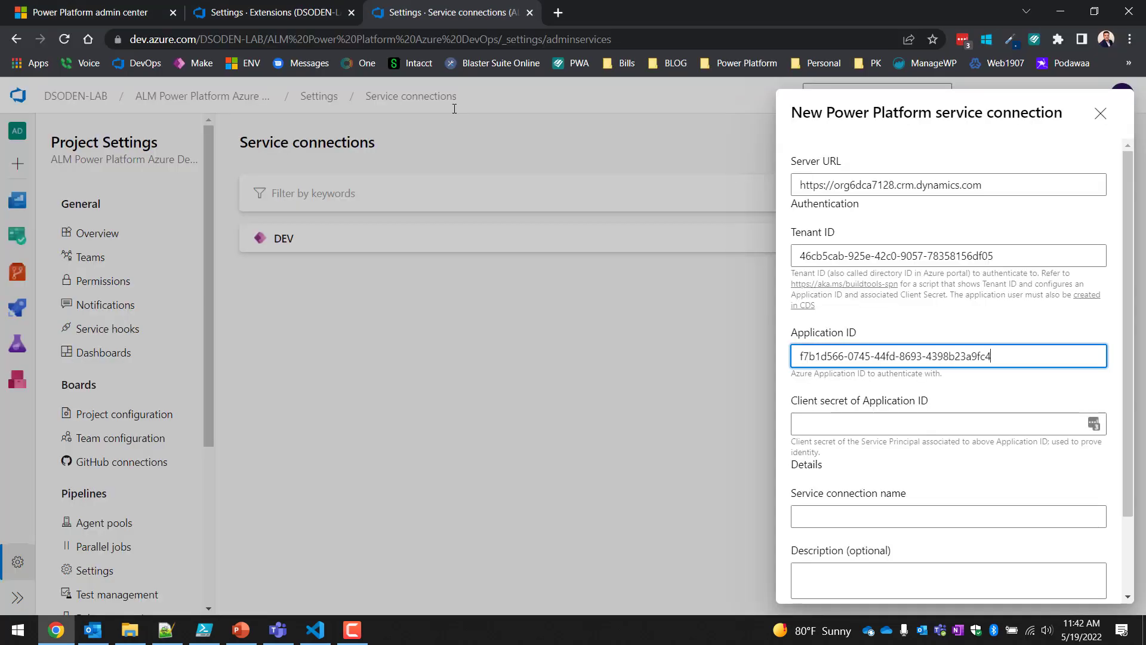
{"action": "left_click", "coordinate": [853, 422]}
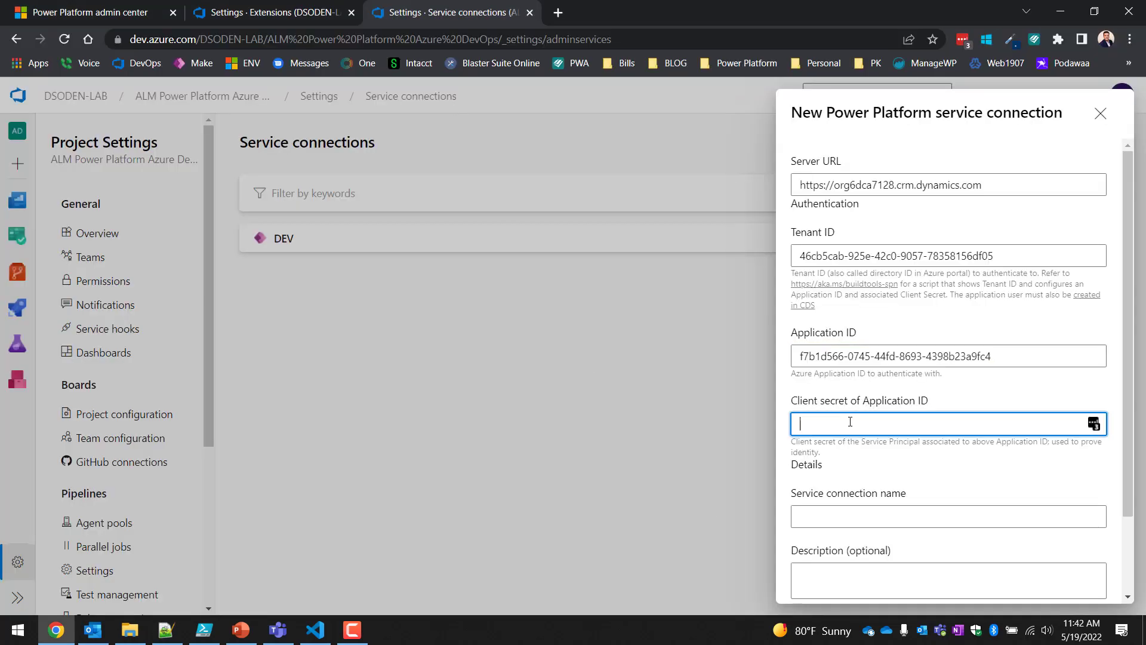
{"action": "key", "text": "ctrl+v"}
- Check the environment label in the Notepad++ notes and name the new service connection Prod
{"action": "key", "text": "alt+Tab"}
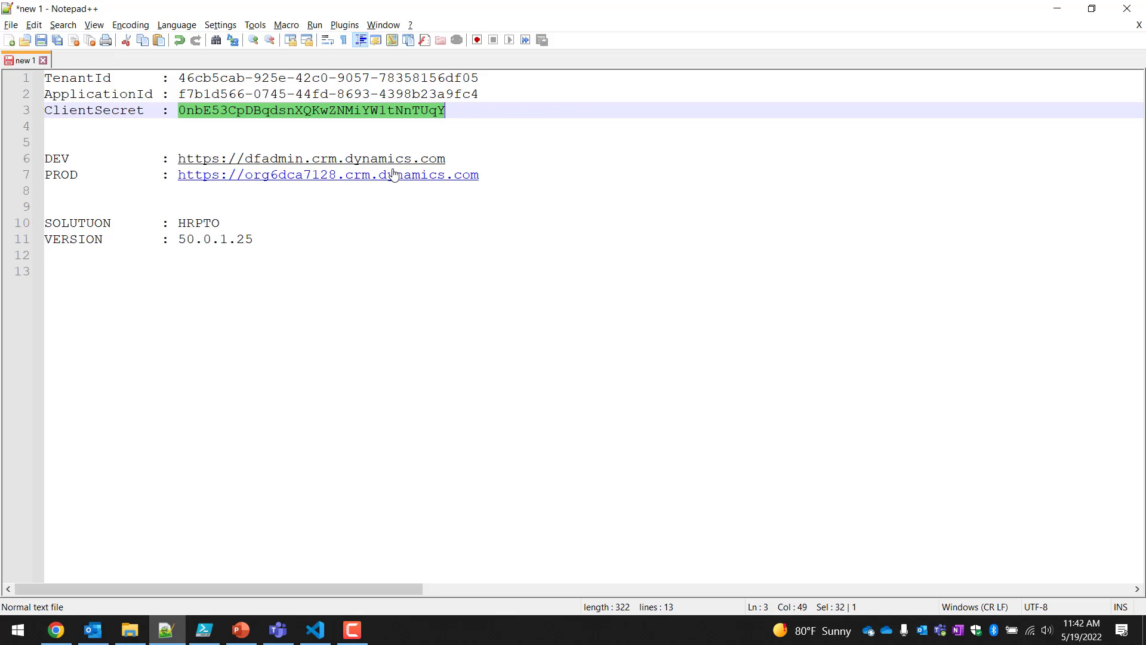
{"action": "key", "text": "alt+Tab"}
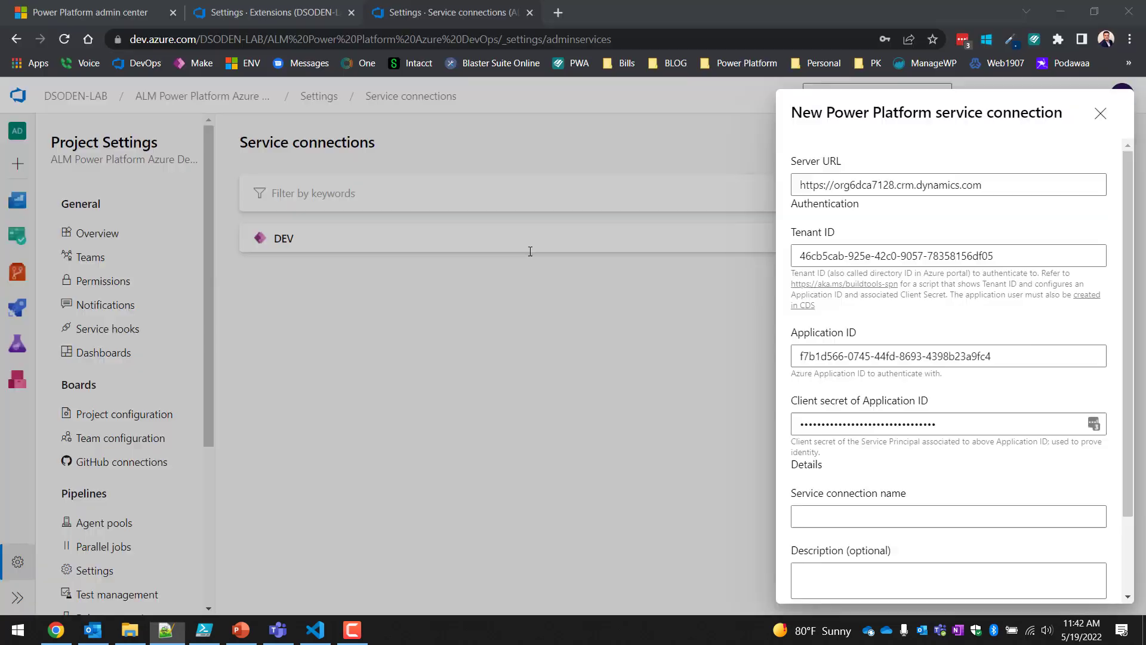
{"action": "left_click", "coordinate": [817, 517]}
{"action": "type", "text": "PROD"}
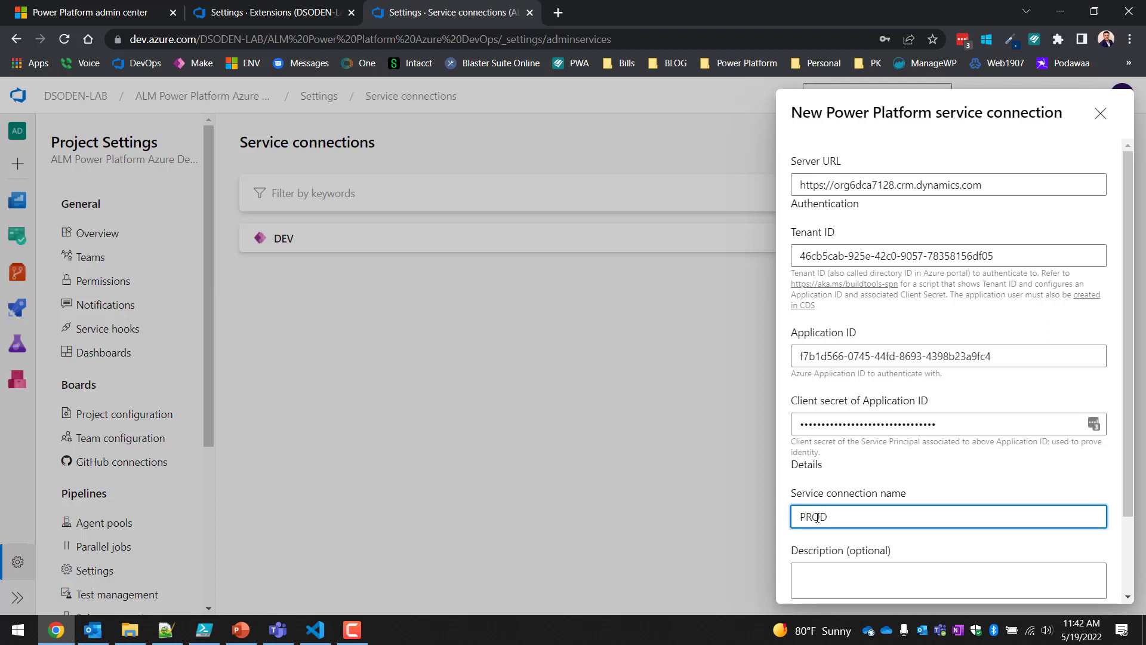
{"action": "key", "text": "BackSpace"}
{"action": "key", "text": "BackSpace"}
{"action": "key", "text": "BackSpace"}
{"action": "key", "text": "BackSpace"}
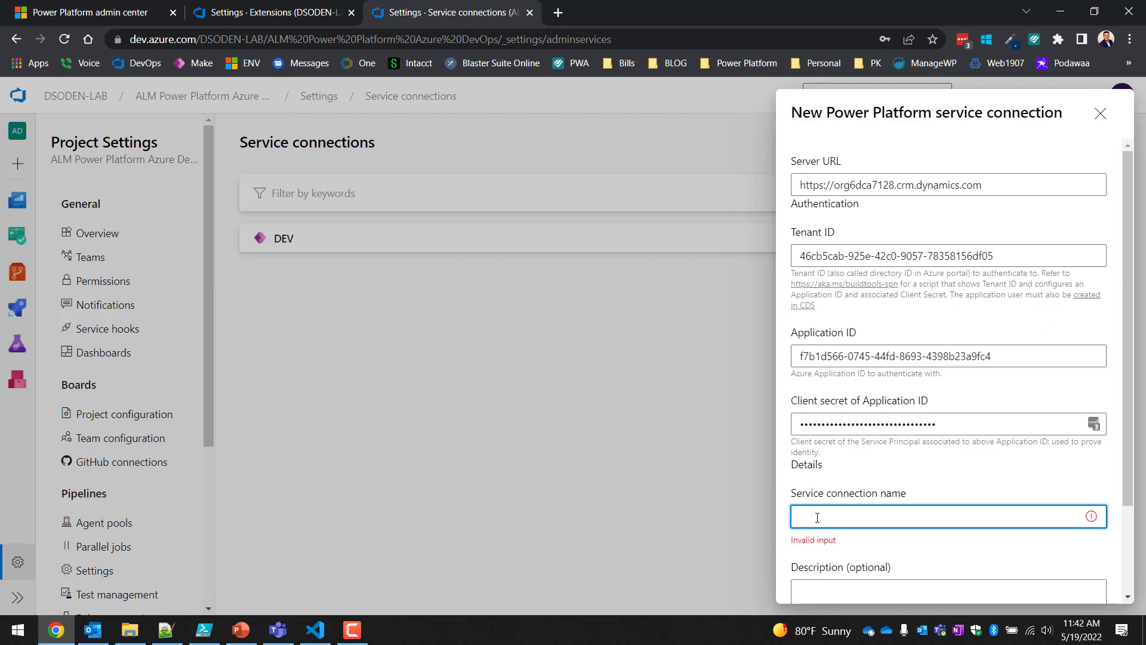
{"action": "type", "text": "Prod"}
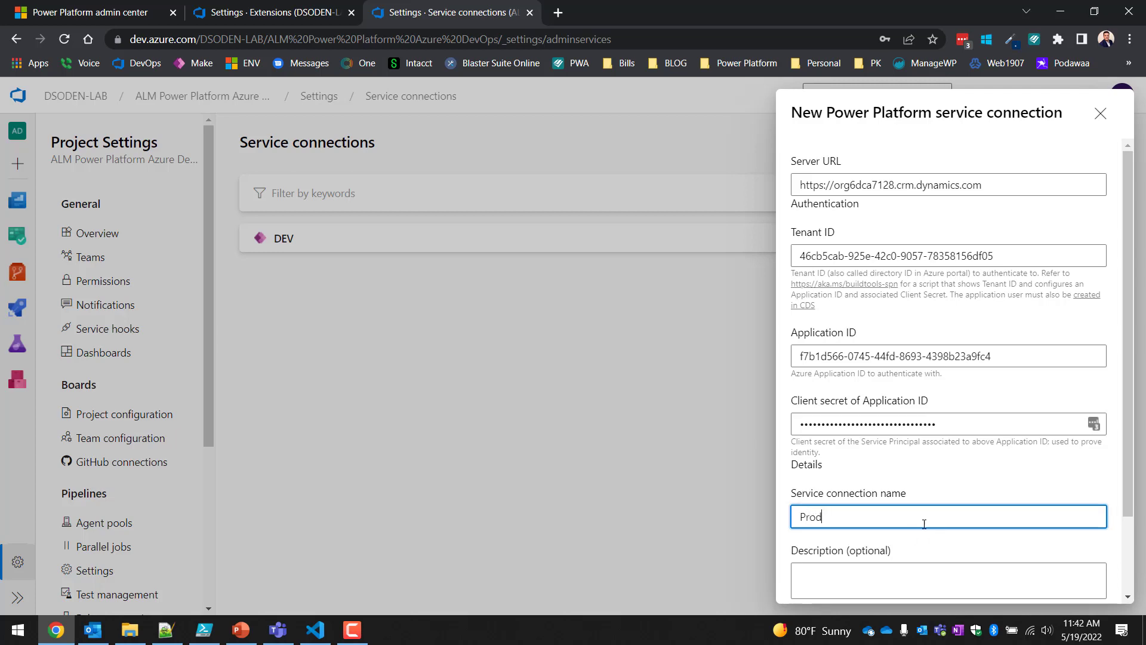
- Review the credential entries and the DEV and PROD environment URLs in the Notepad++ notes, then return to the connection form
{"action": "key", "text": "alt+Tab"}
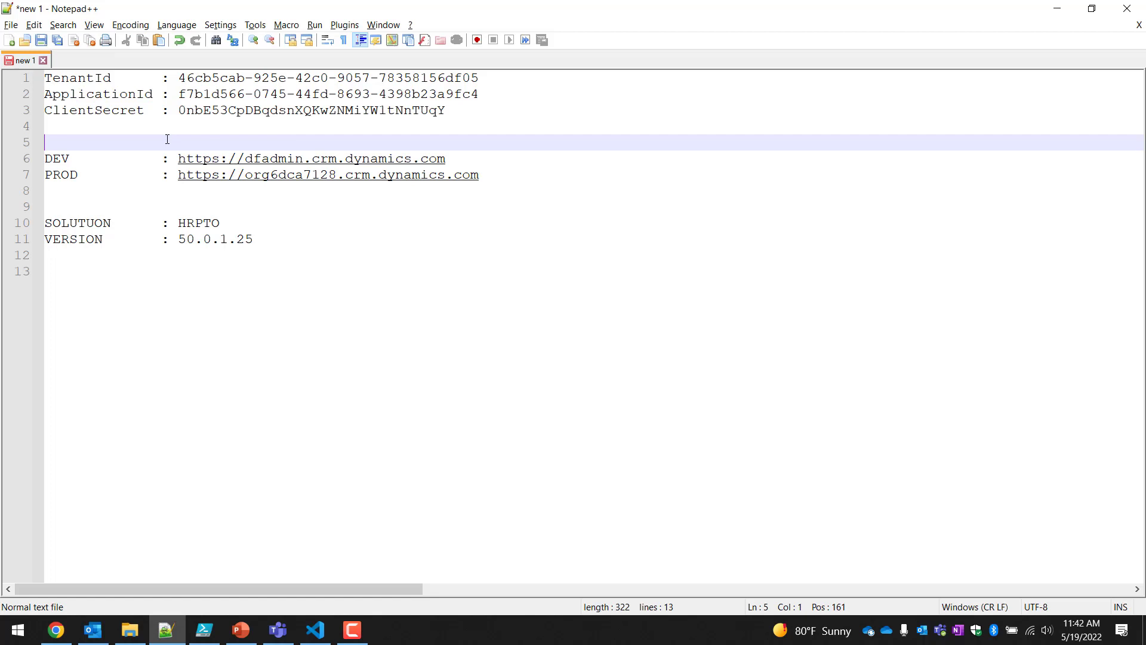
{"action": "left_click_drag", "start_coordinate": [167, 139], "coordinate": [452, 192]}
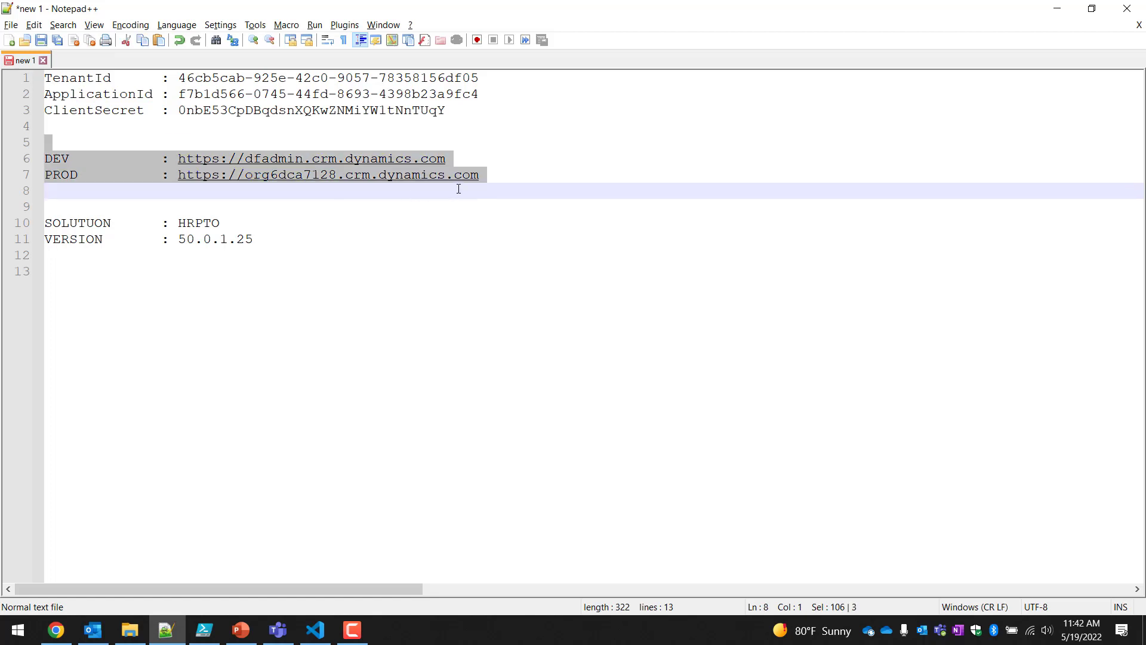
{"action": "left_click", "coordinate": [455, 261]}
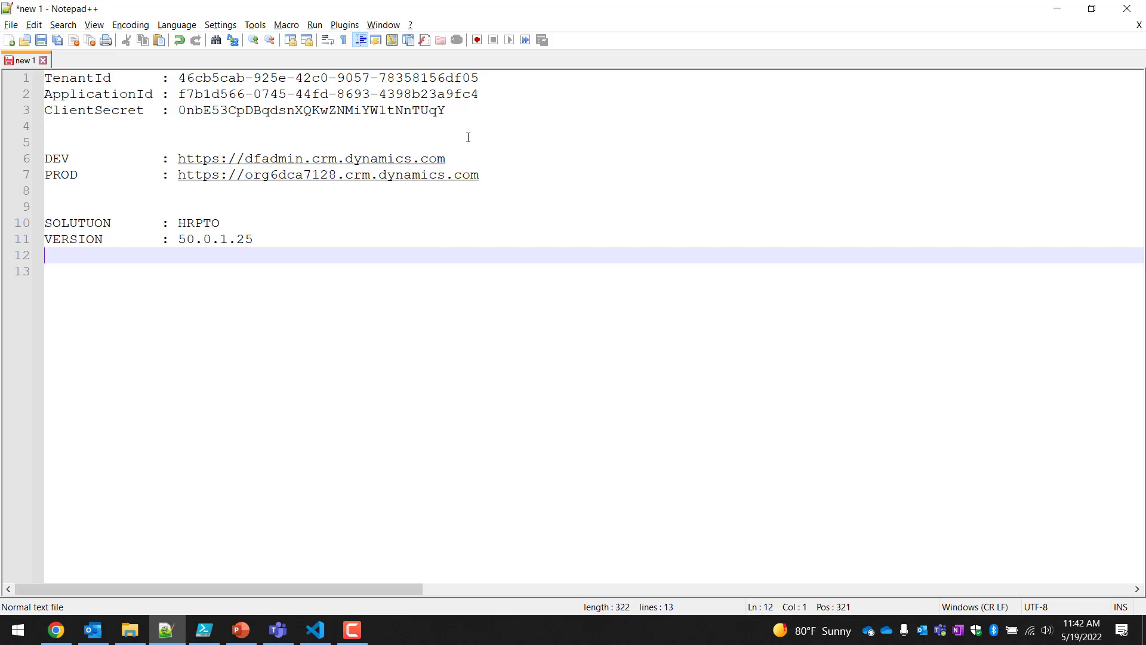
{"action": "left_click_drag", "start_coordinate": [459, 126], "coordinate": [25, 73]}
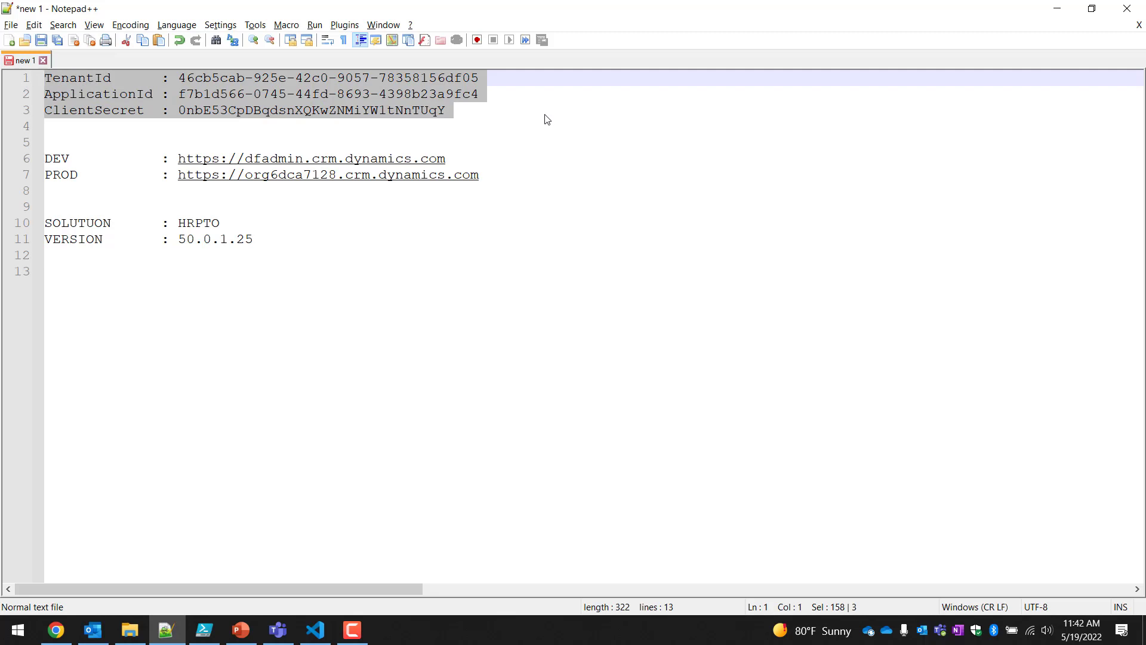
{"action": "left_click", "coordinate": [506, 122]}
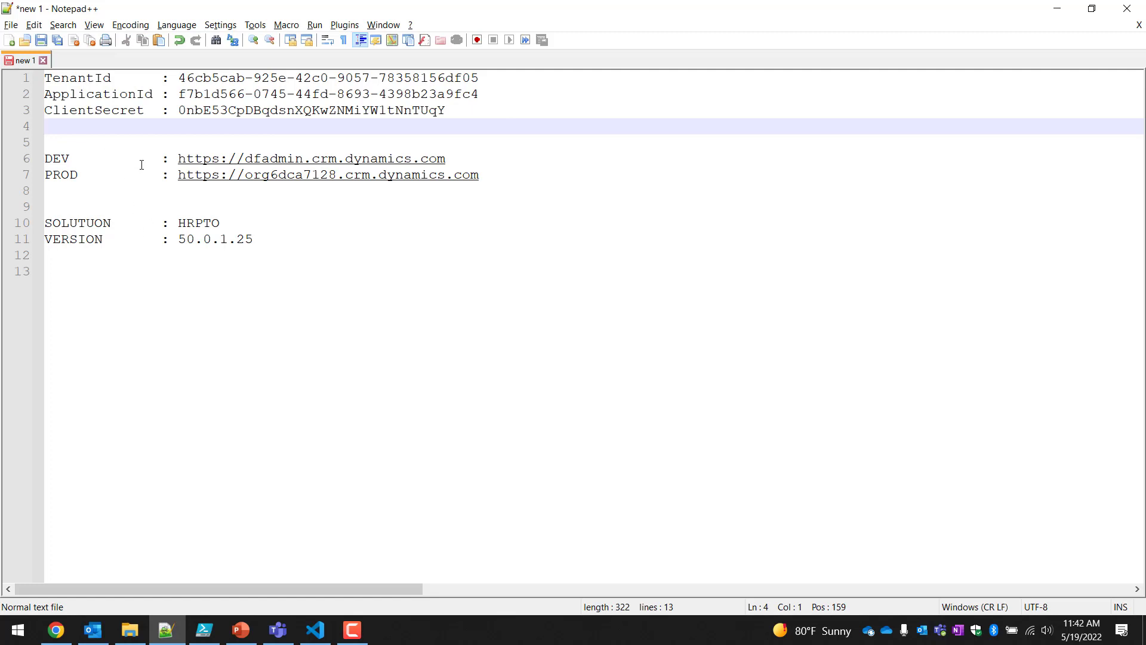
{"action": "left_click_drag", "start_coordinate": [501, 176], "coordinate": [296, 188]}
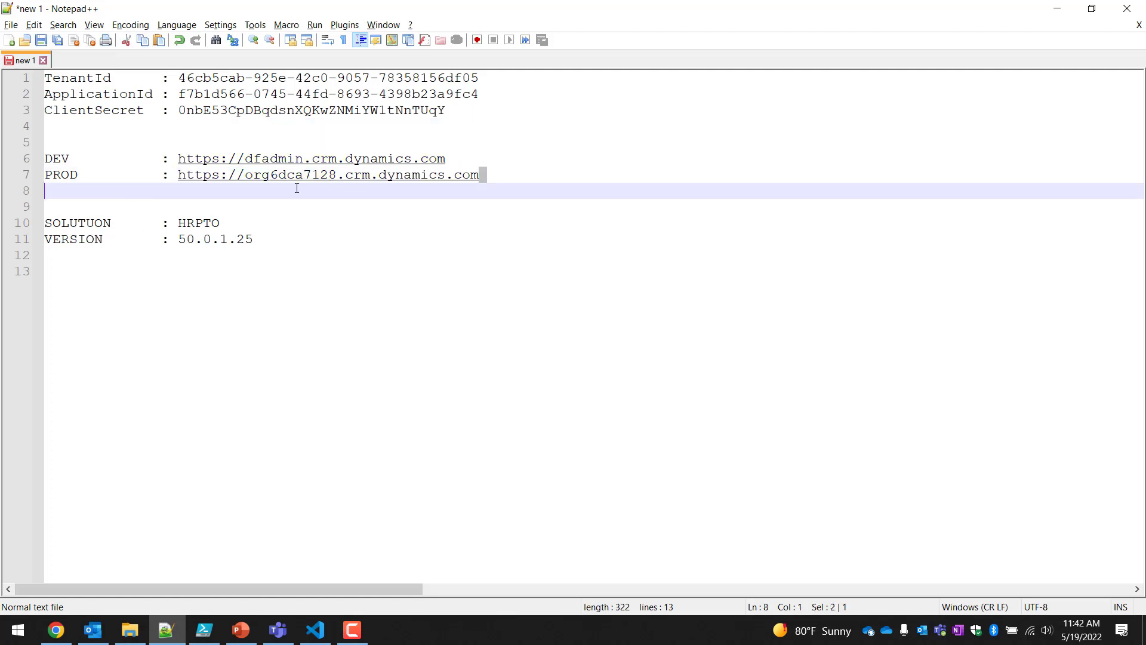
{"action": "left_click_drag", "start_coordinate": [186, 187], "coordinate": [167, 175]}
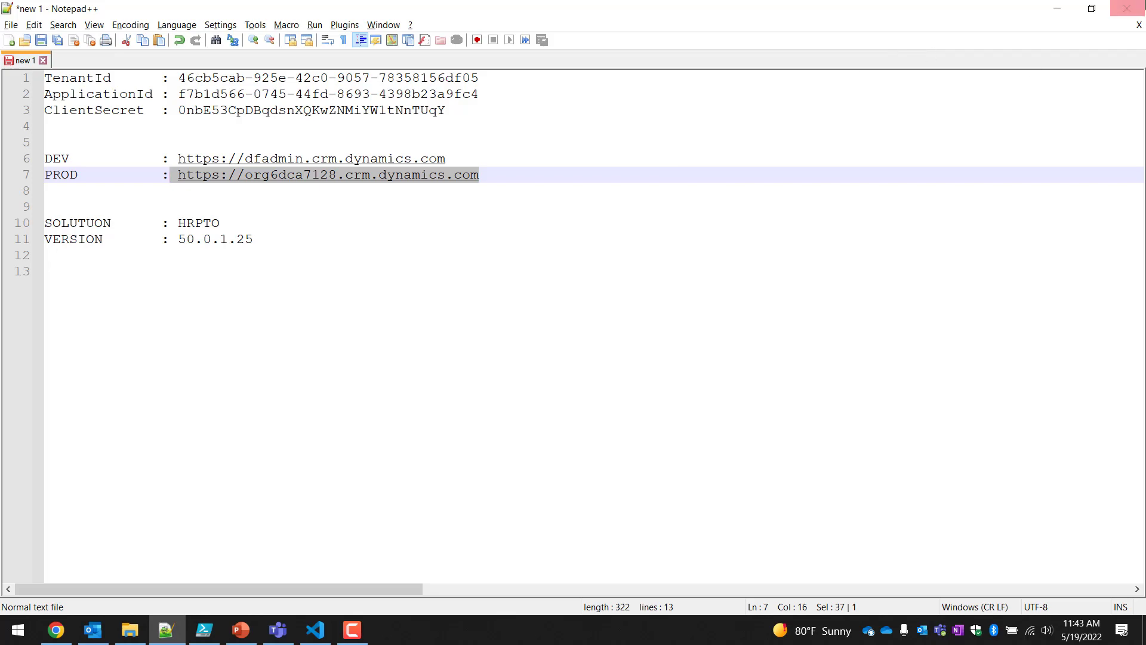
{"action": "left_click", "coordinate": [1057, 9]}
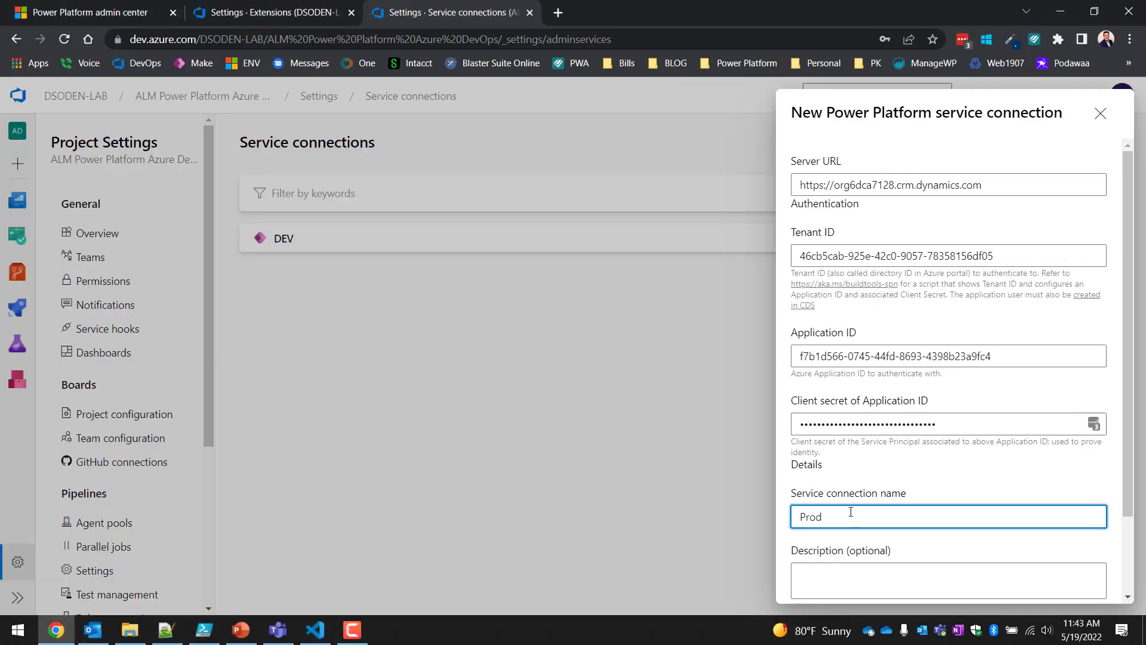
- Save the Prod service connection and go to the ALM Power Platform Azure DevOps project summary, declining the LastPass save offer
{"action": "scroll", "coordinate": [857, 502], "scroll_direction": "down", "scroll_amount": 2}
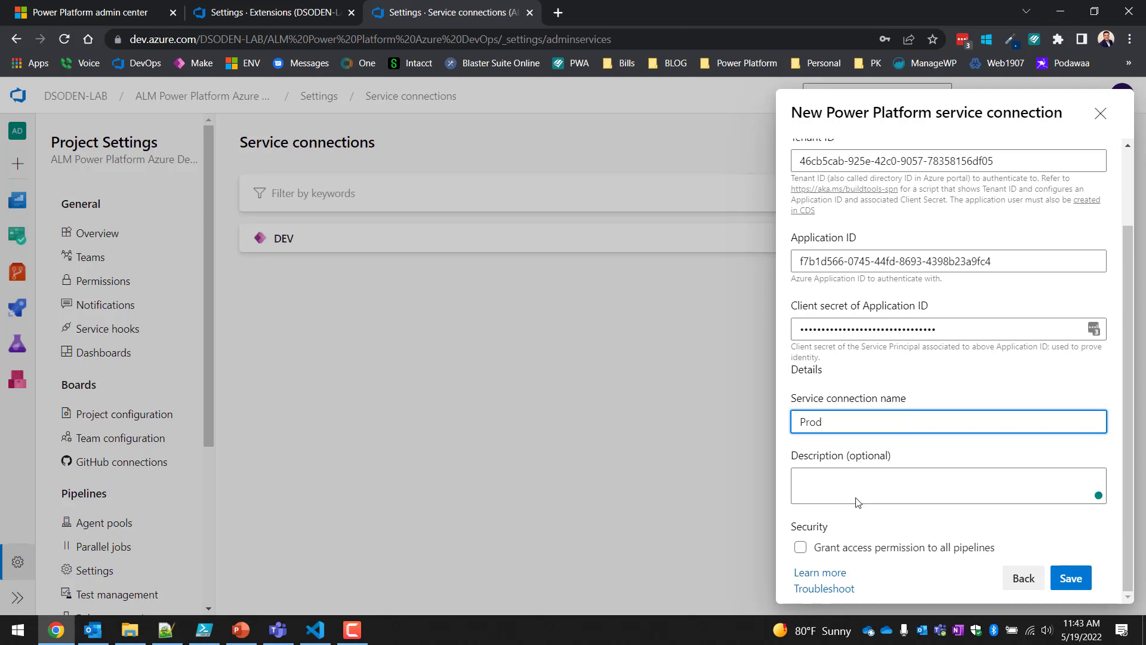
{"action": "scroll", "coordinate": [909, 246], "scroll_direction": "up", "scroll_amount": 2}
{"action": "scroll", "coordinate": [909, 246], "scroll_direction": "down", "scroll_amount": 2}
{"action": "left_click", "coordinate": [1071, 578]}
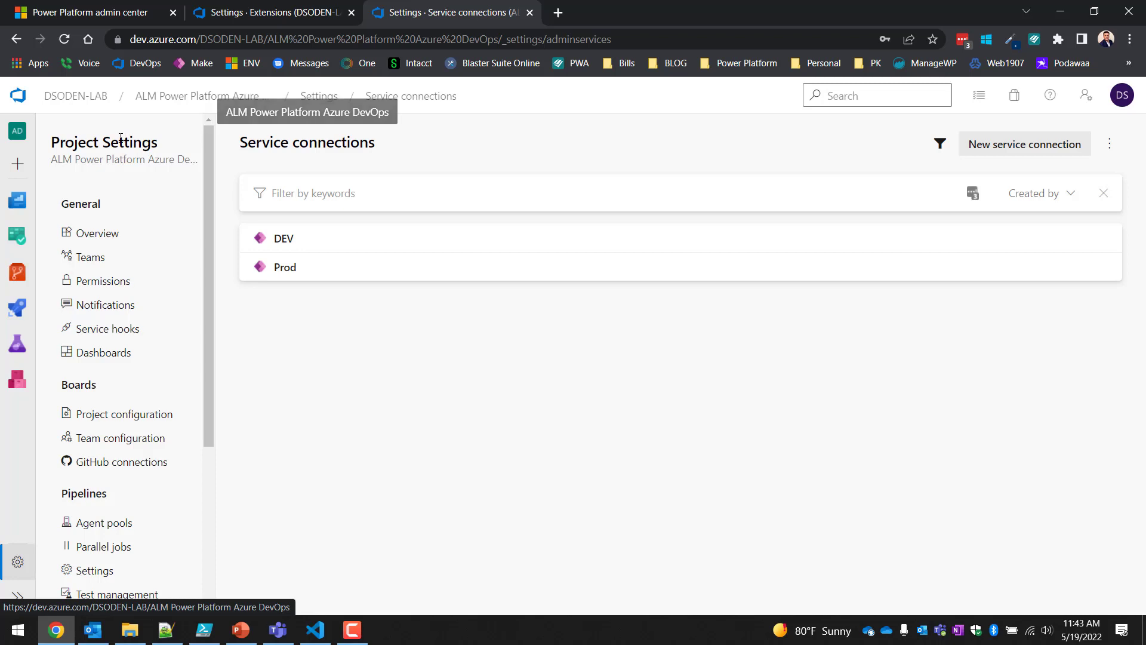
{"action": "left_click", "coordinate": [194, 105]}
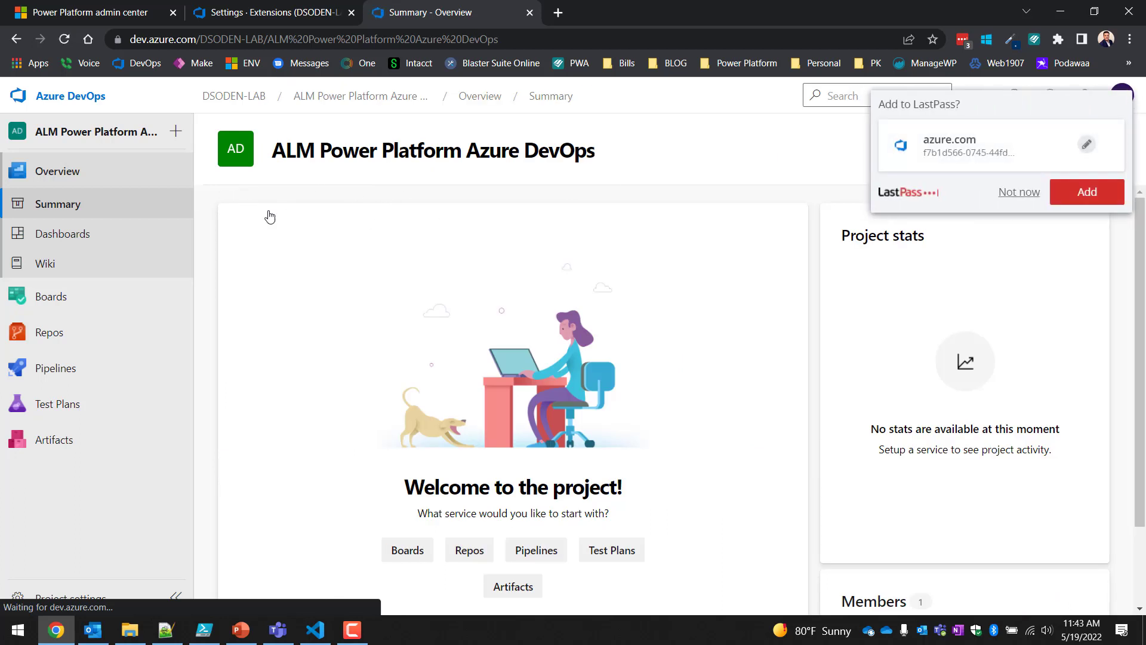
{"action": "left_click", "coordinate": [1009, 192]}
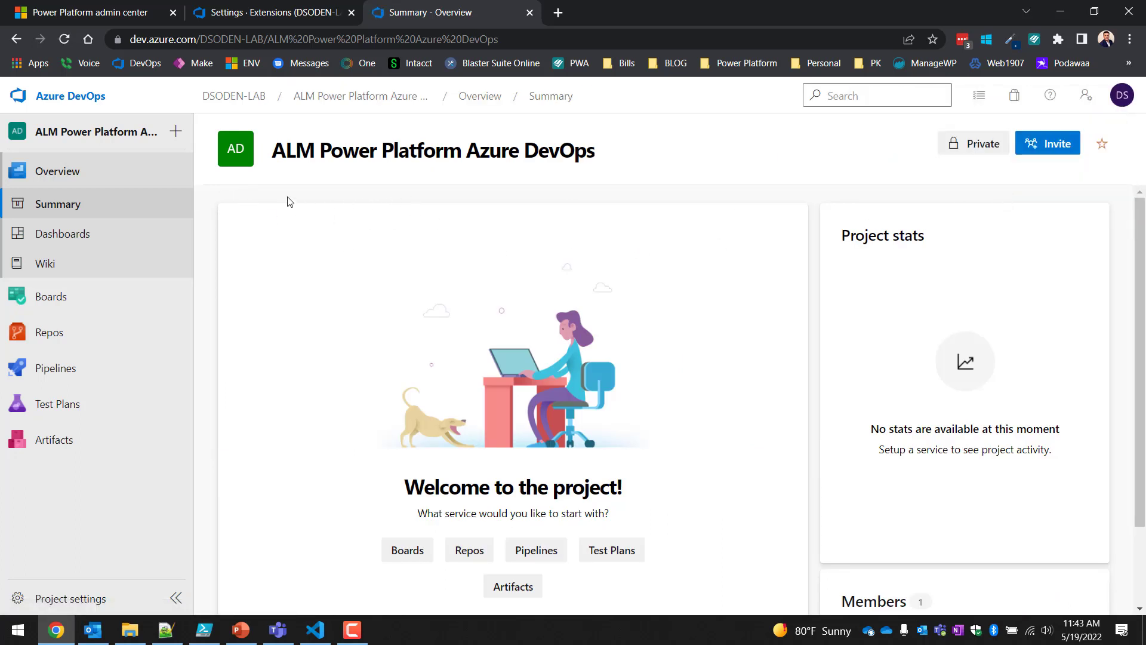
- Import a build pipeline into the project from Azure-DevOps-ALM-Template.json in the Azure DevOps folder of Downloads\PowerPlatformALM
{"action": "left_click", "coordinate": [42, 373]}
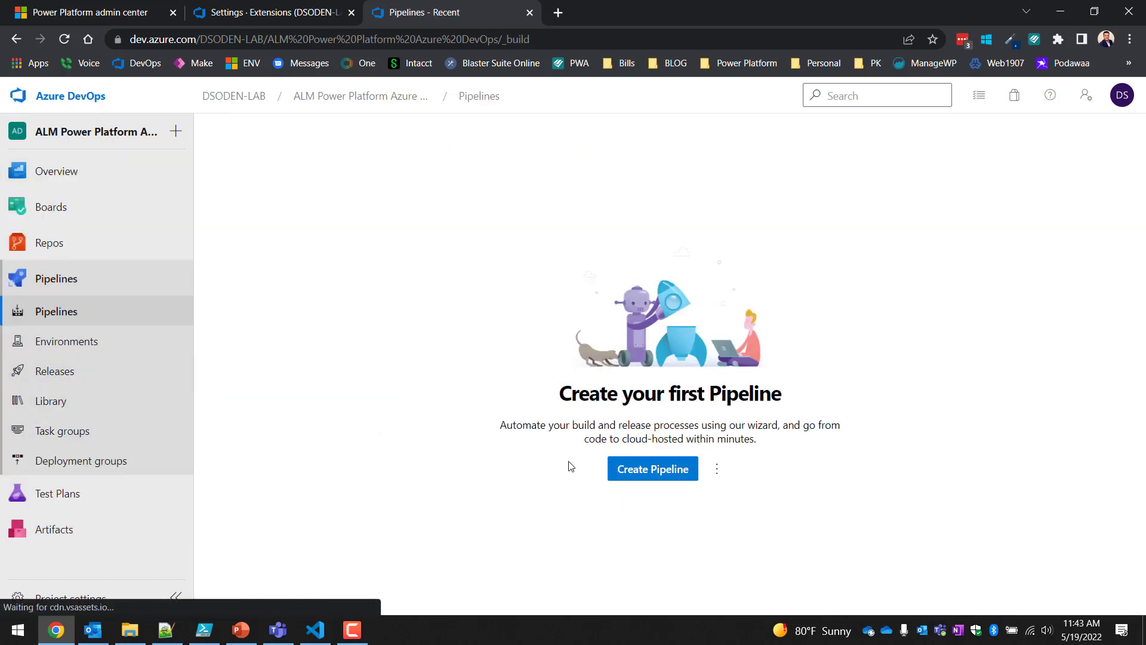
{"action": "left_click", "coordinate": [718, 470]}
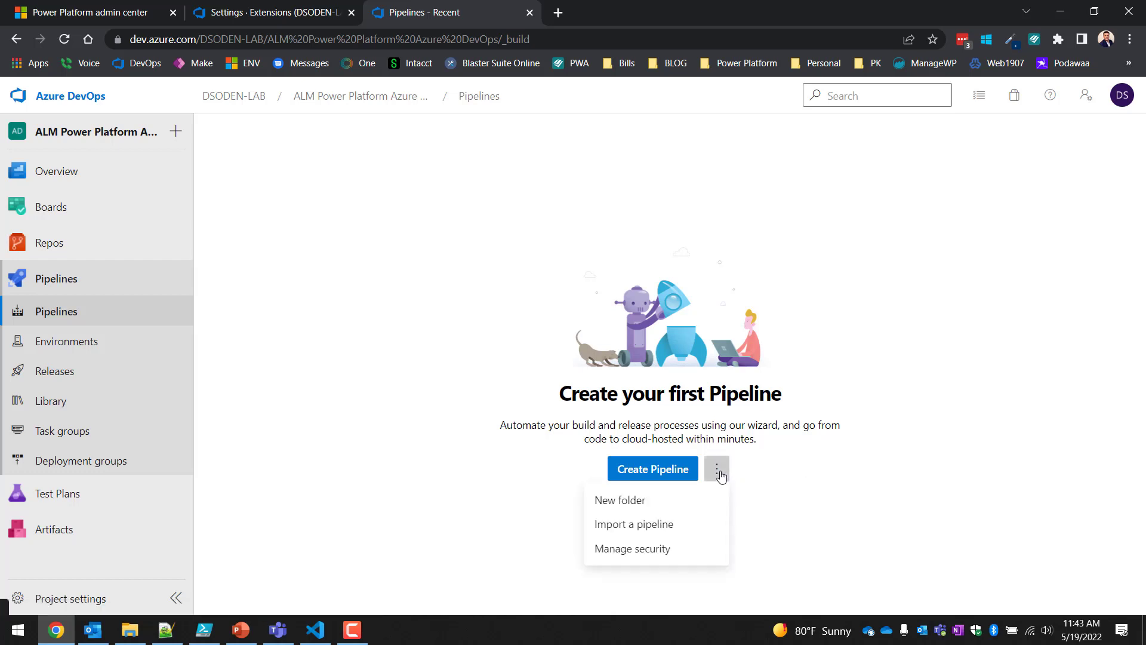
{"action": "left_click", "coordinate": [637, 525]}
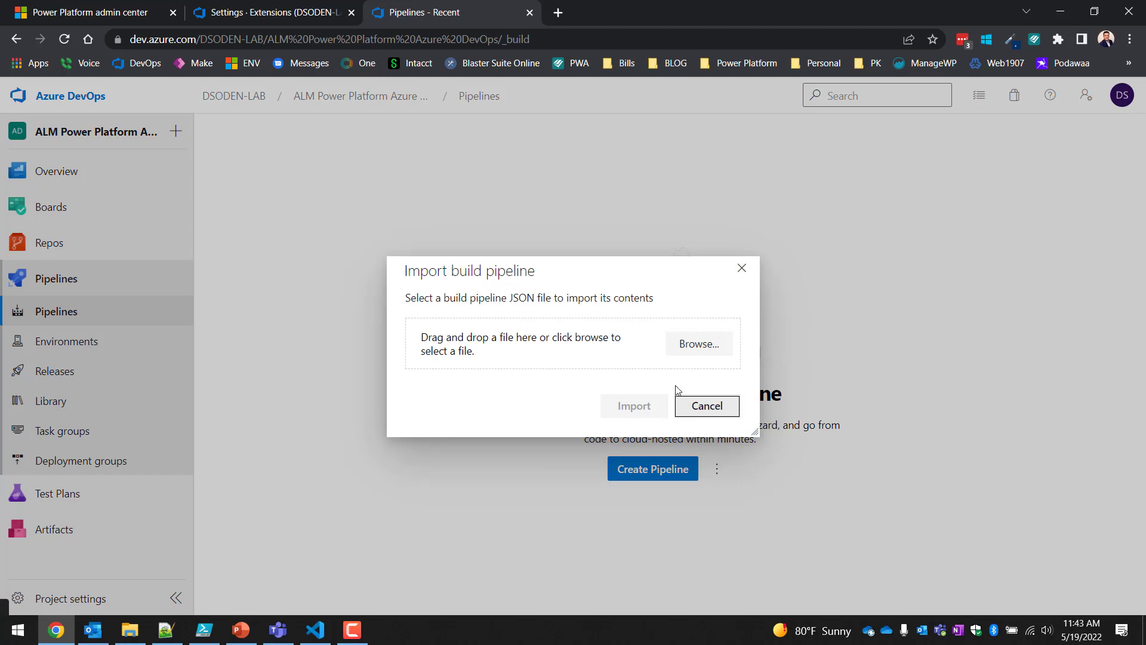
{"action": "left_click", "coordinate": [709, 346]}
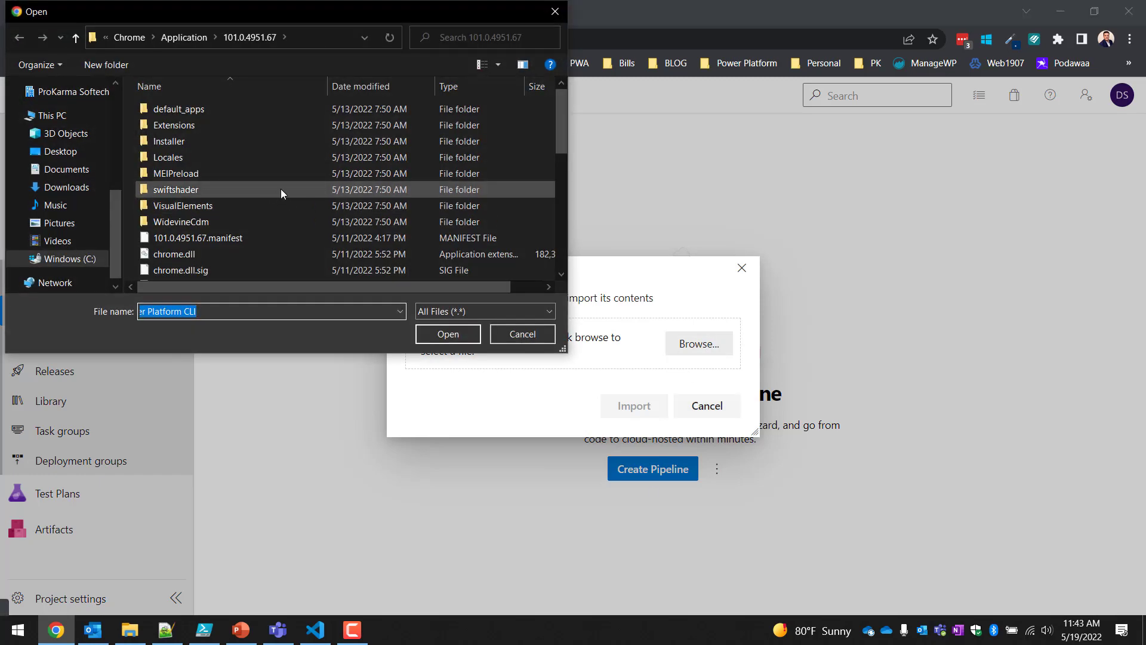
{"action": "left_click", "coordinate": [67, 187]}
{"action": "double_click", "coordinate": [179, 126]}
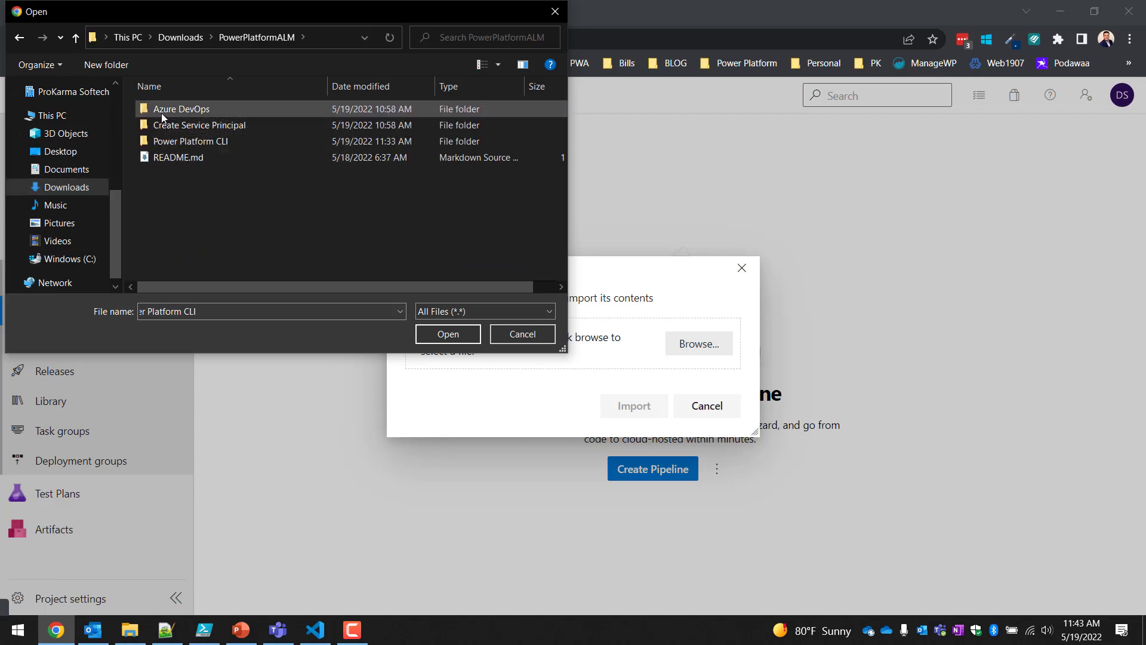
{"action": "double_click", "coordinate": [198, 112]}
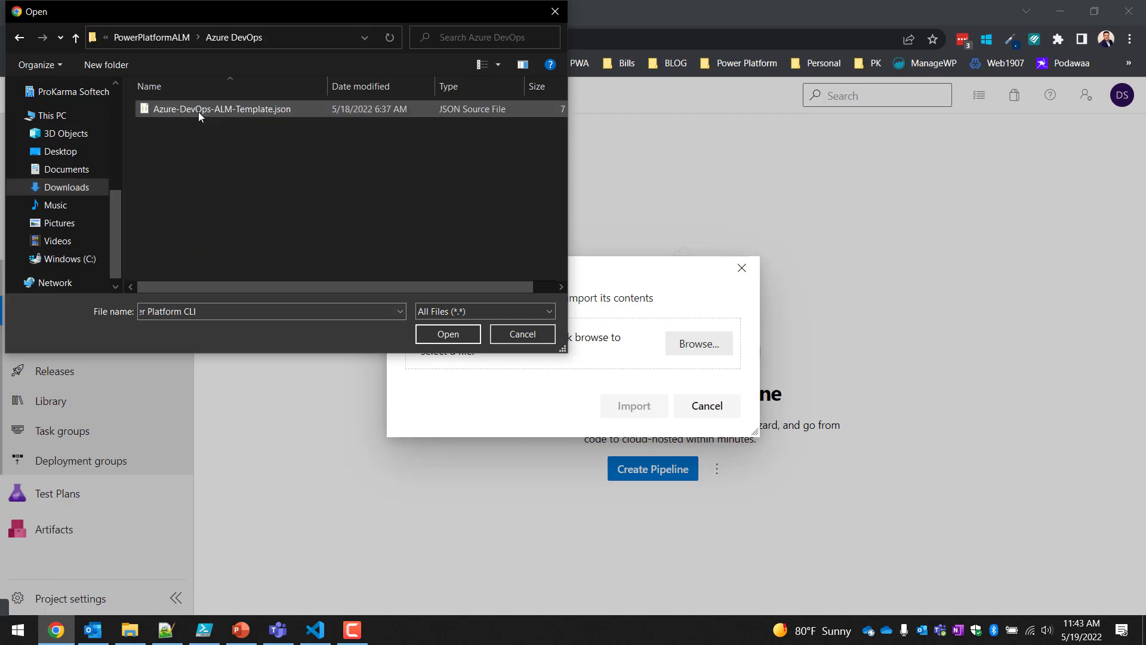
{"action": "left_click", "coordinate": [256, 110]}
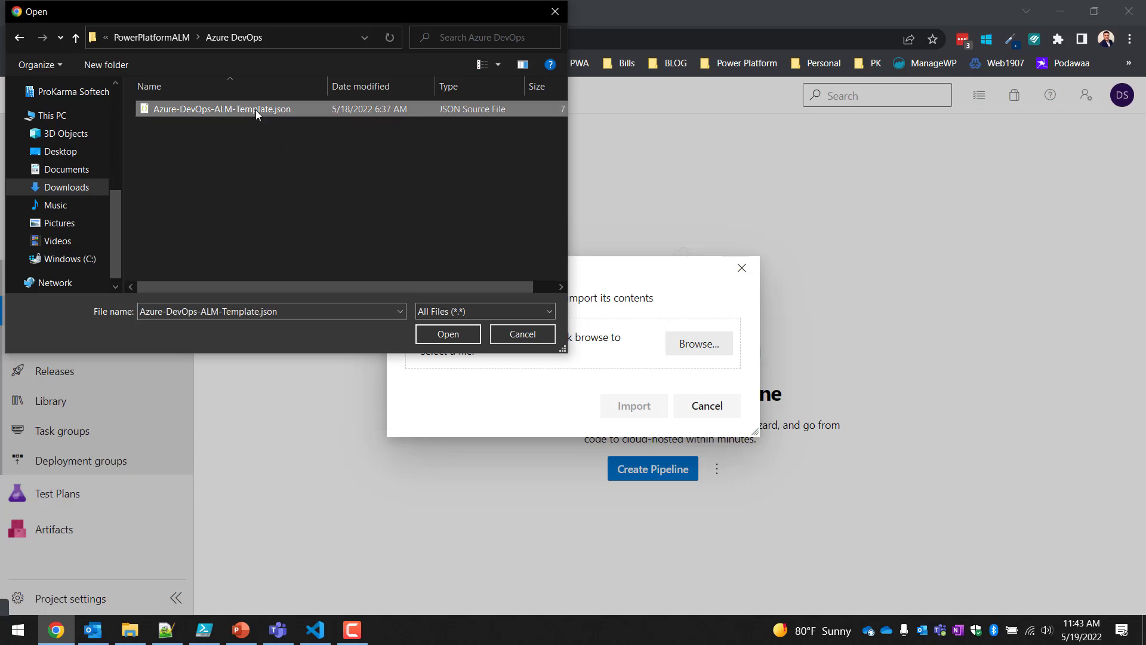
{"action": "left_click", "coordinate": [447, 333]}
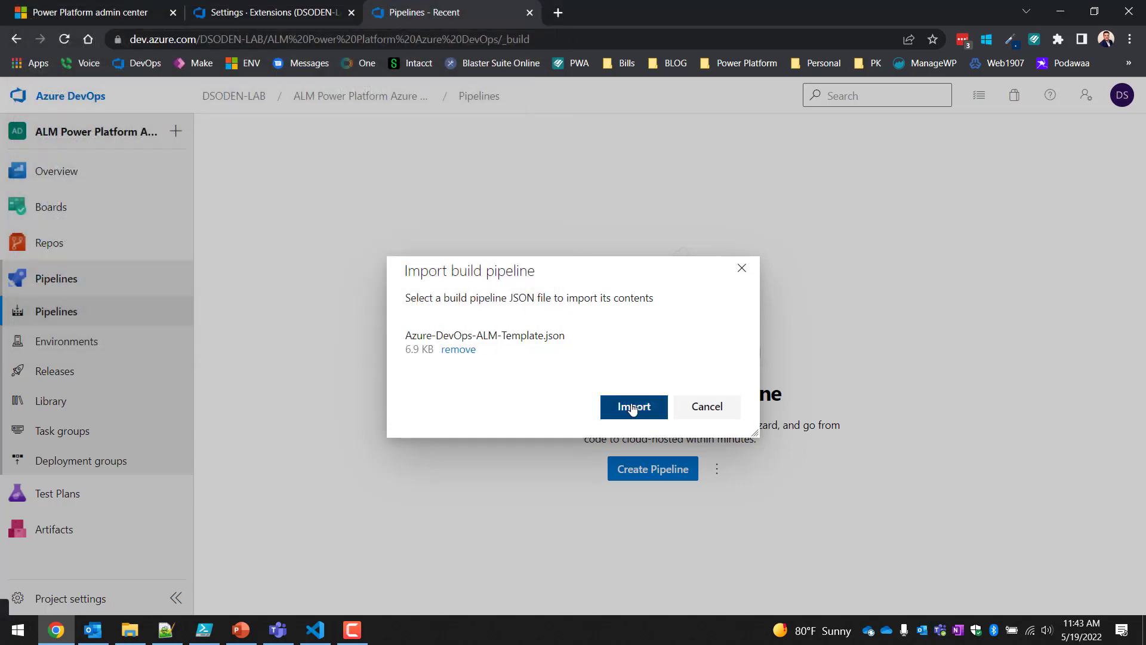
{"action": "left_click", "coordinate": [632, 409]}
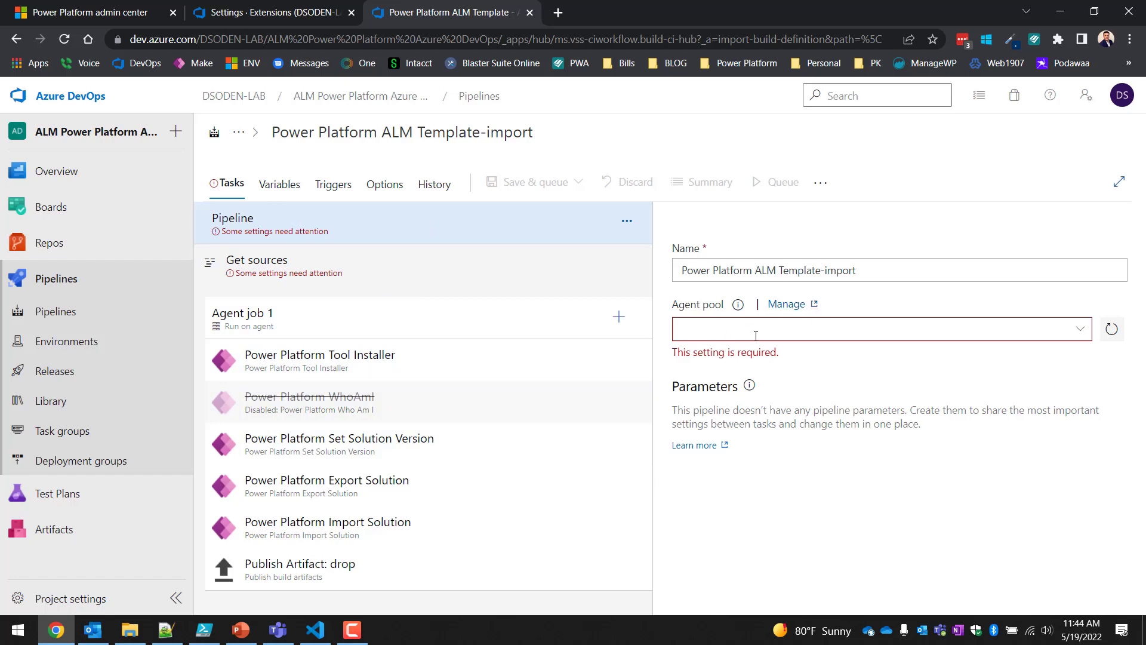
- Set the imported pipeline's agent pool to the hosted Azure Pipelines
{"action": "left_click", "coordinate": [1080, 330]}
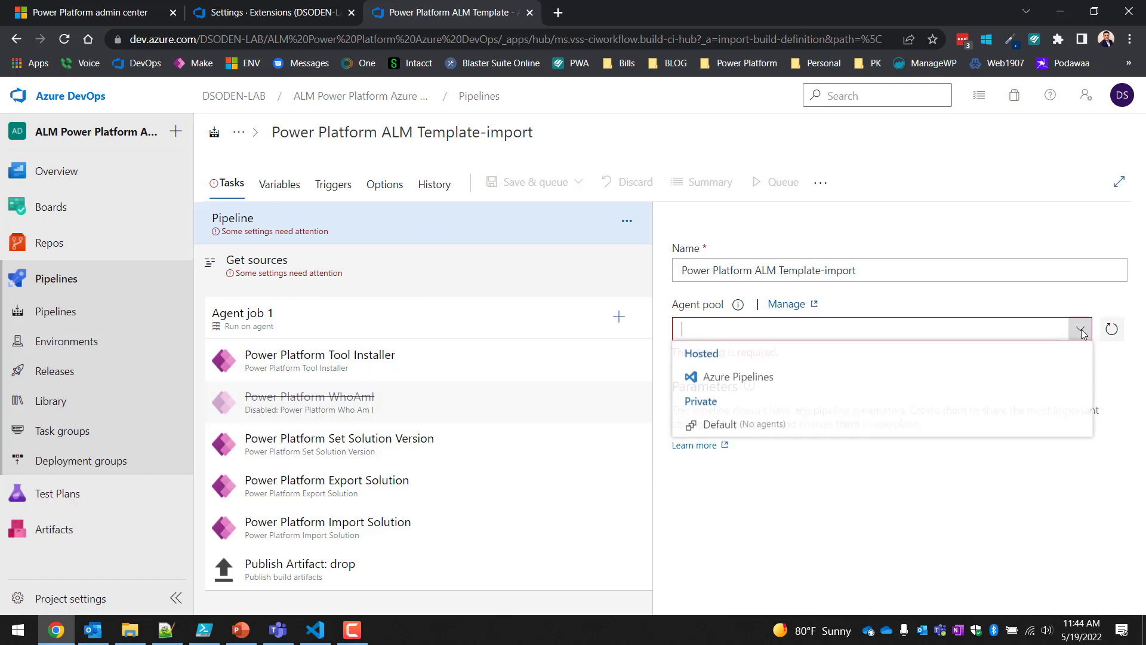
{"action": "left_click", "coordinate": [724, 382]}
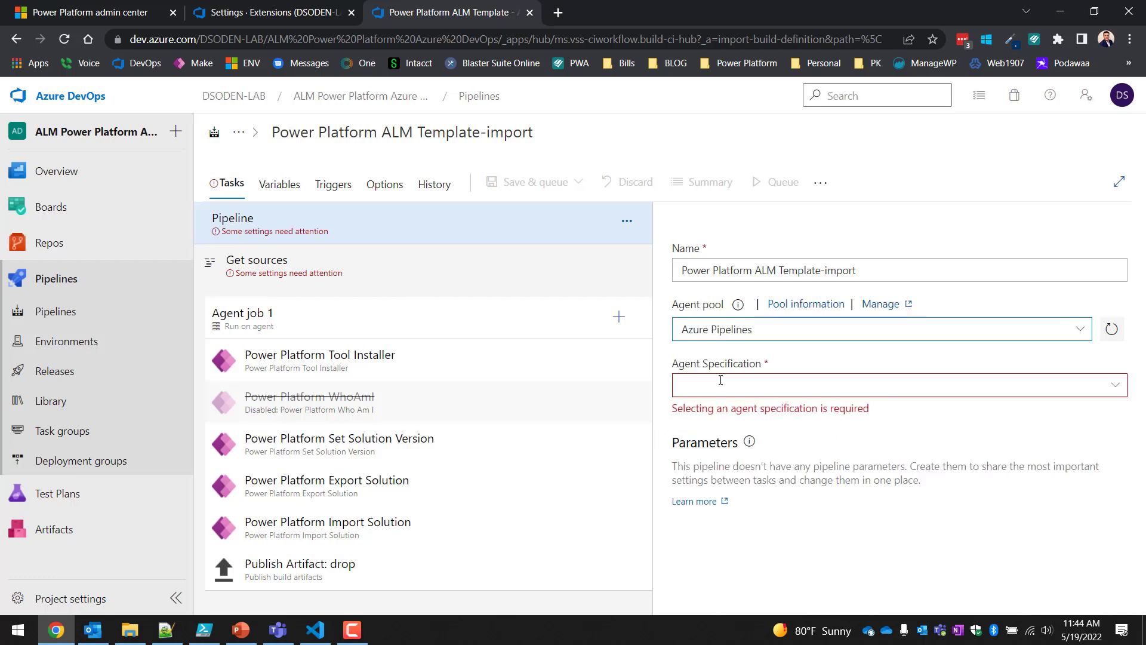
- Search the web for "power platform build tools" in a new tab and open the Microsoft Power Platform Build Tools for Azure DevOps article
{"action": "left_click", "coordinate": [558, 13]}
{"action": "type", "text": "power"}
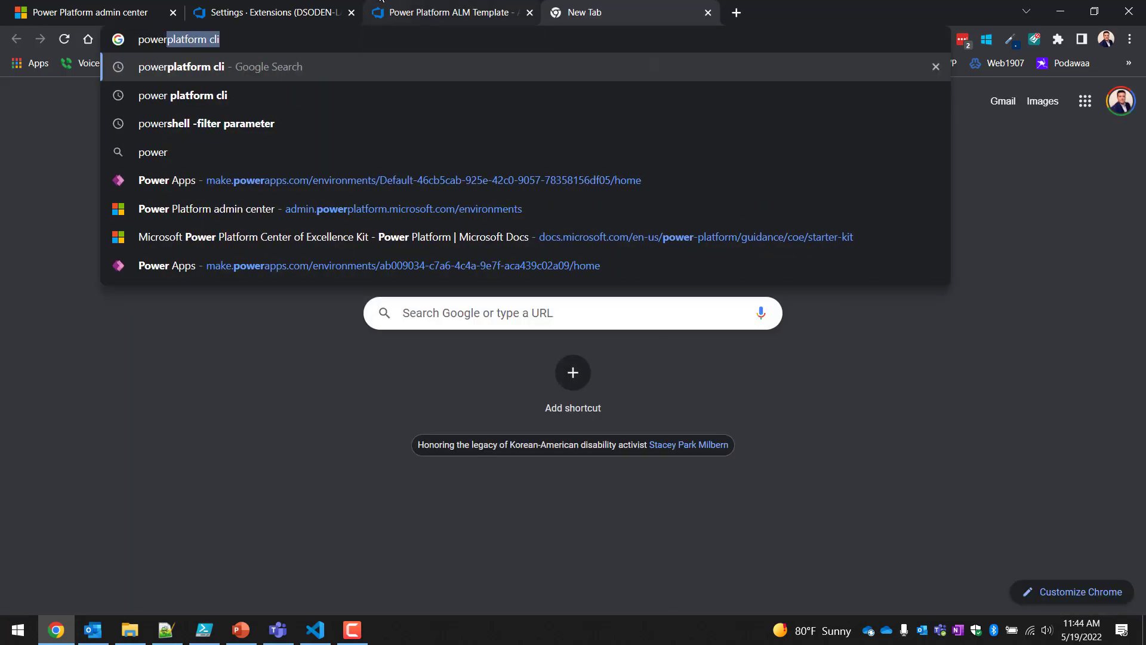
{"action": "type", "text": " platform"}
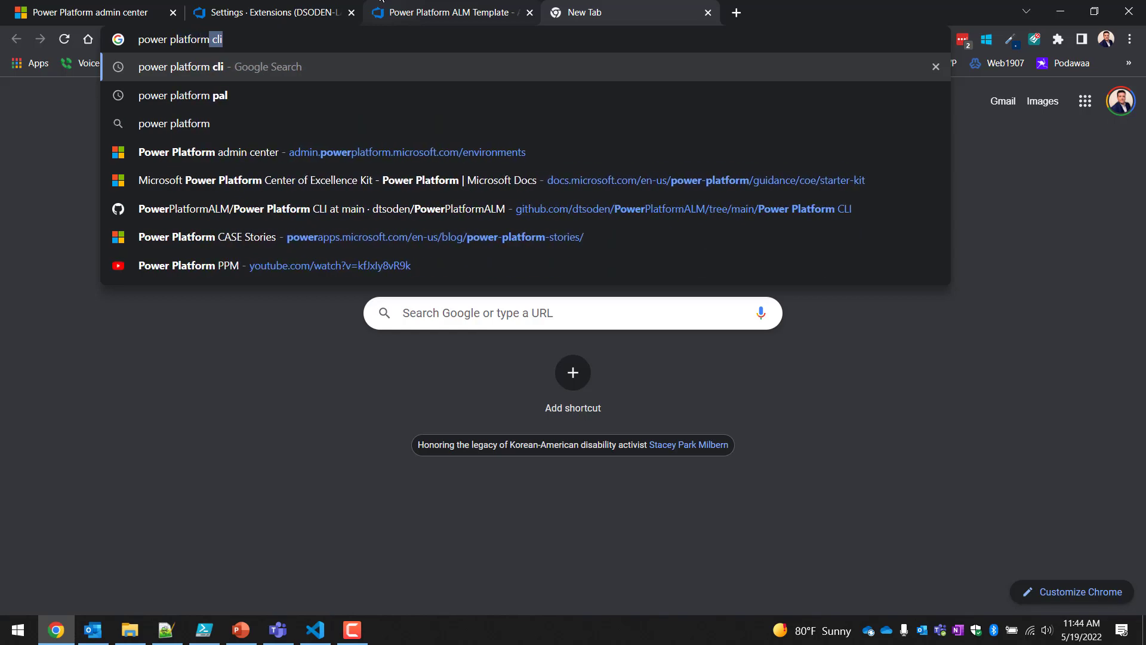
{"action": "type", "text": " dev"}
{"action": "key", "text": "BackSpace"}
{"action": "key", "text": "BackSpace"}
{"action": "key", "text": "BackSpace"}
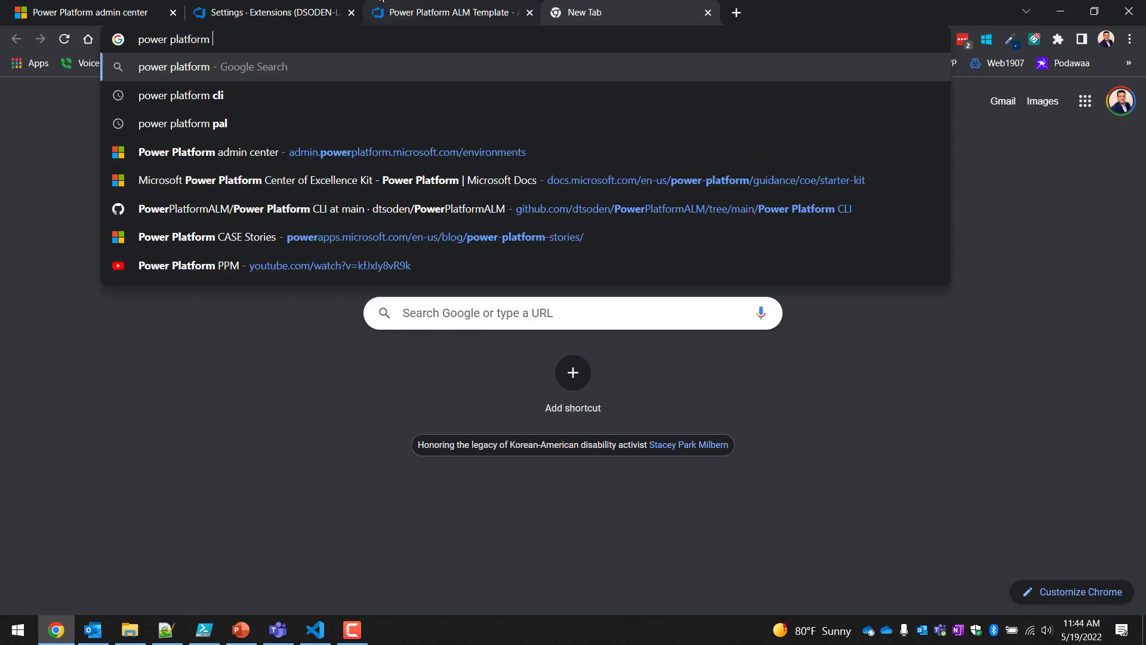
{"action": "type", "text": "build"}
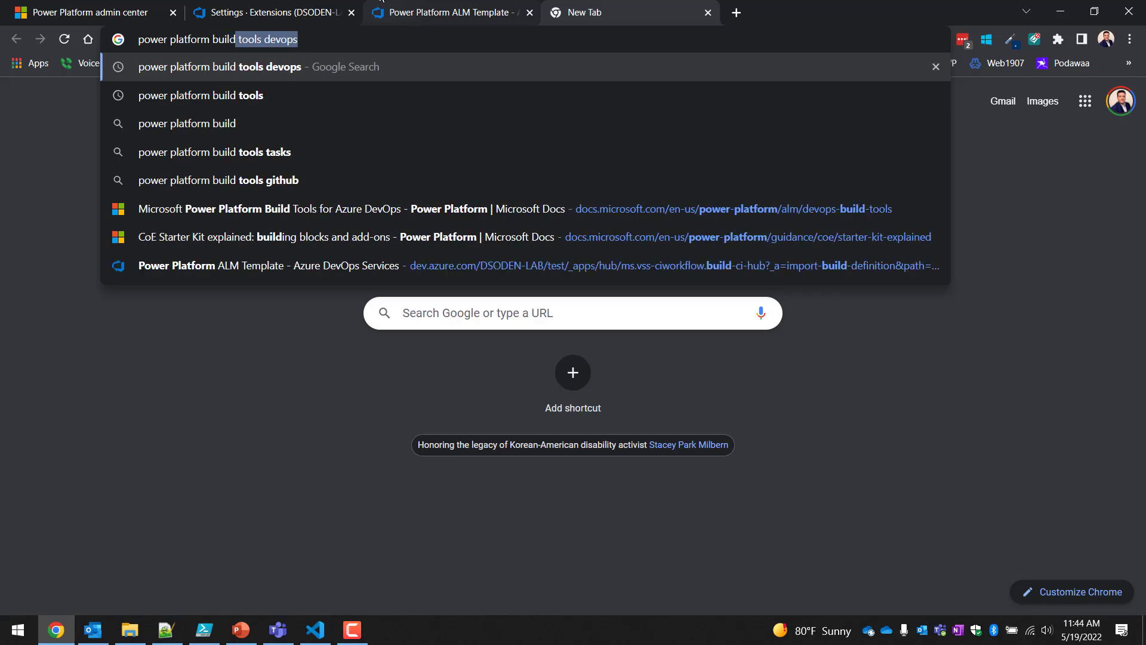
{"action": "type", "text": " tools"}
{"action": "key", "text": "Return"}
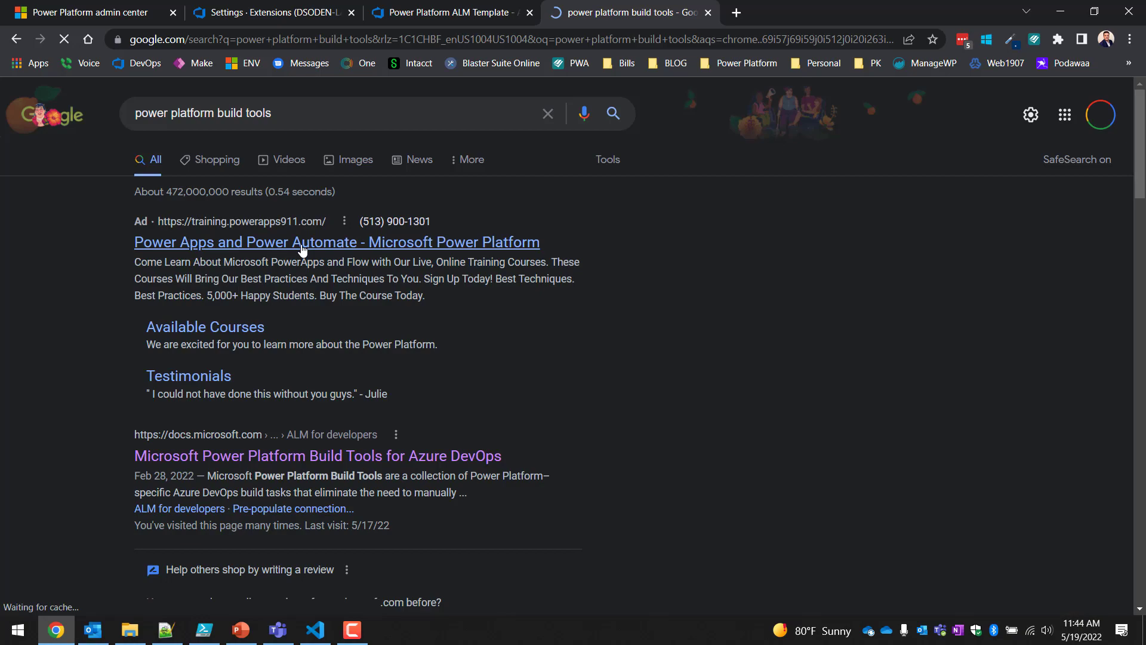
{"action": "left_click", "coordinate": [311, 456]}
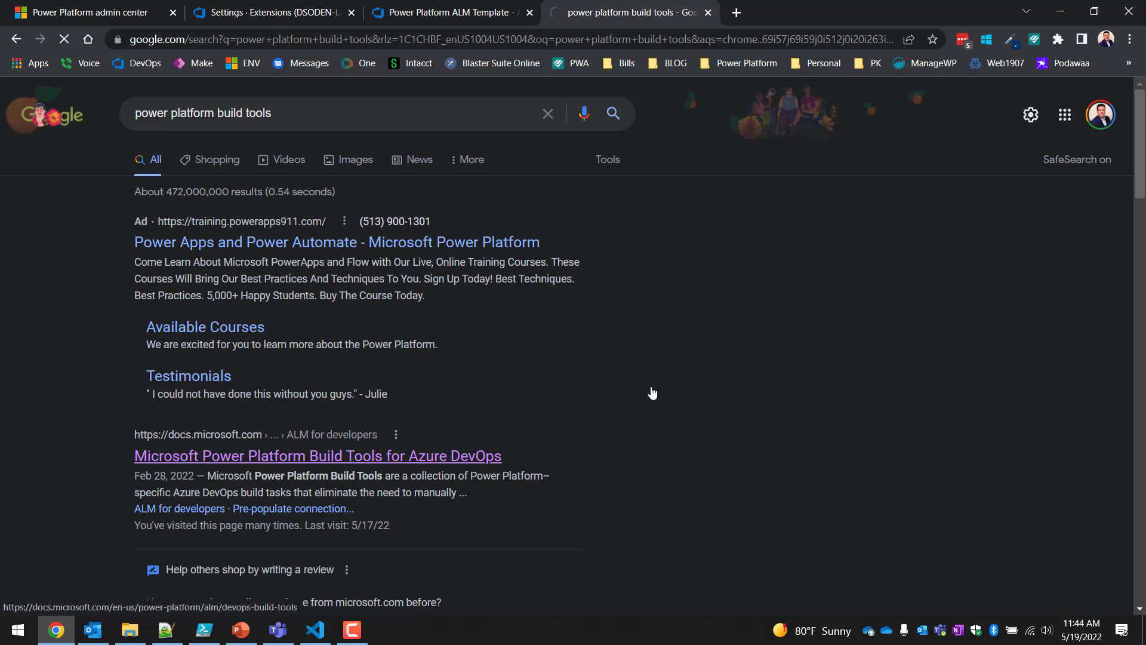
- Examine the Build Tools article, covering the ALM overview, task types, installation, environment connections and service principal setup
{"action": "scroll", "coordinate": [640, 370], "scroll_direction": "down", "scroll_amount": 5}
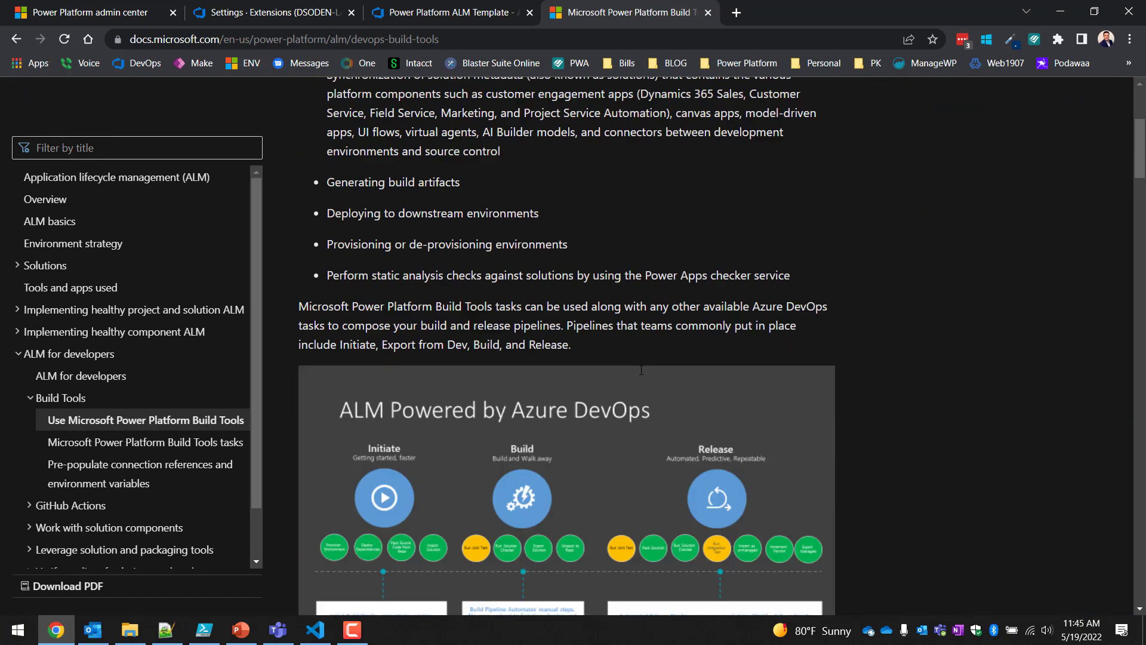
{"action": "scroll", "coordinate": [641, 370], "scroll_direction": "down", "scroll_amount": 12}
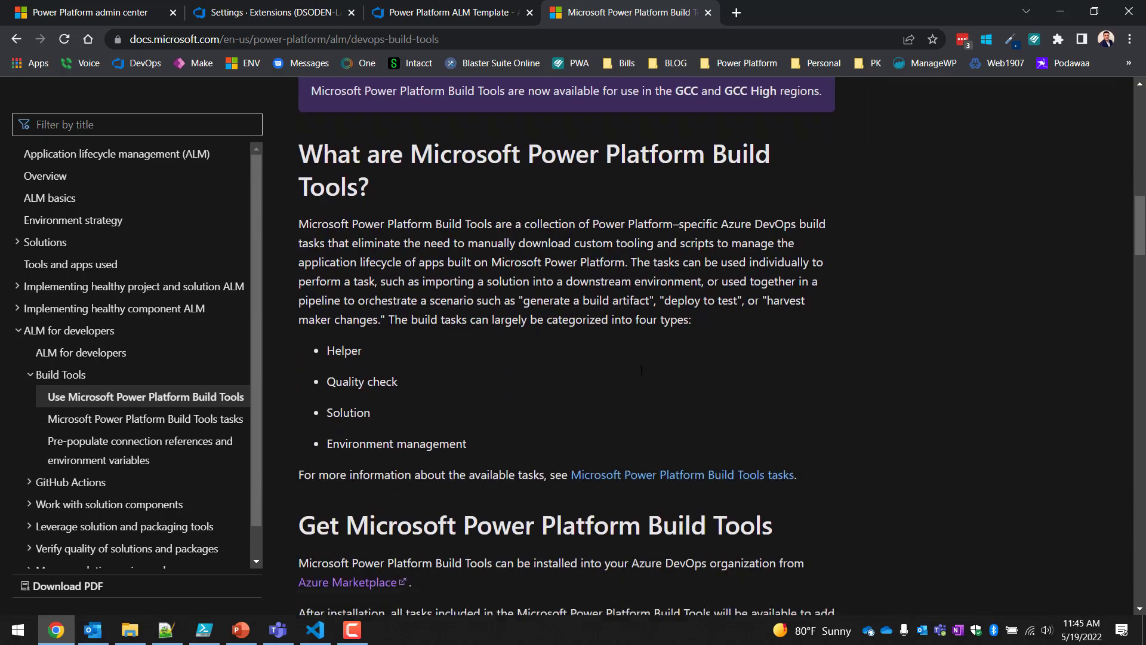
{"action": "scroll", "coordinate": [641, 370], "scroll_direction": "down", "scroll_amount": 9}
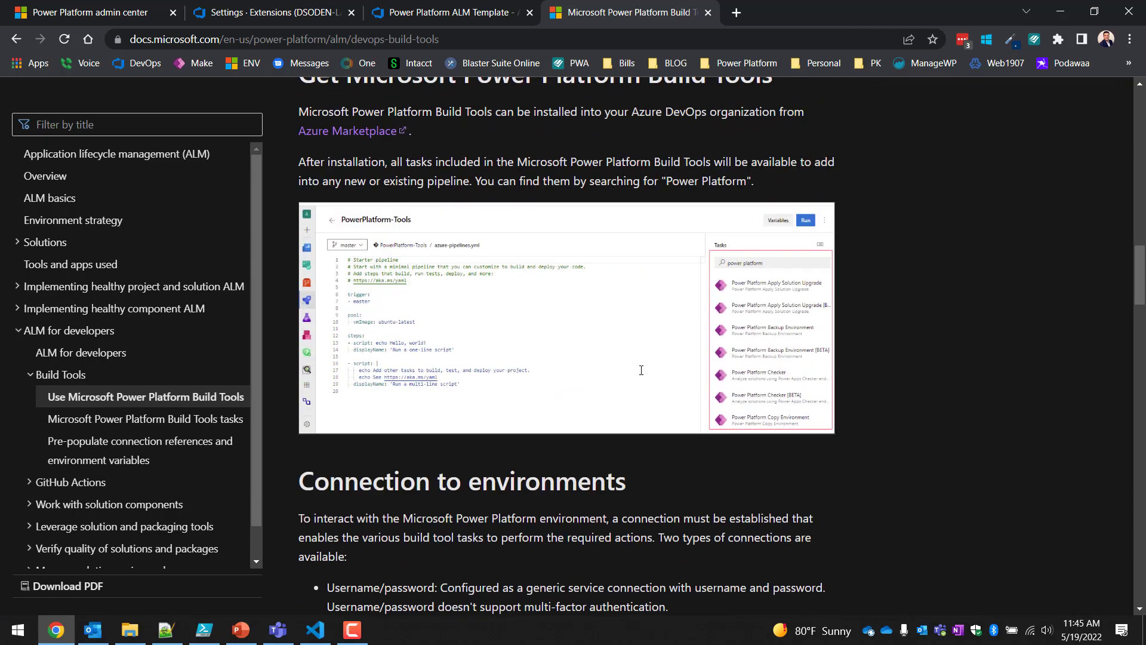
{"action": "scroll", "coordinate": [641, 370], "scroll_direction": "down", "scroll_amount": 15}
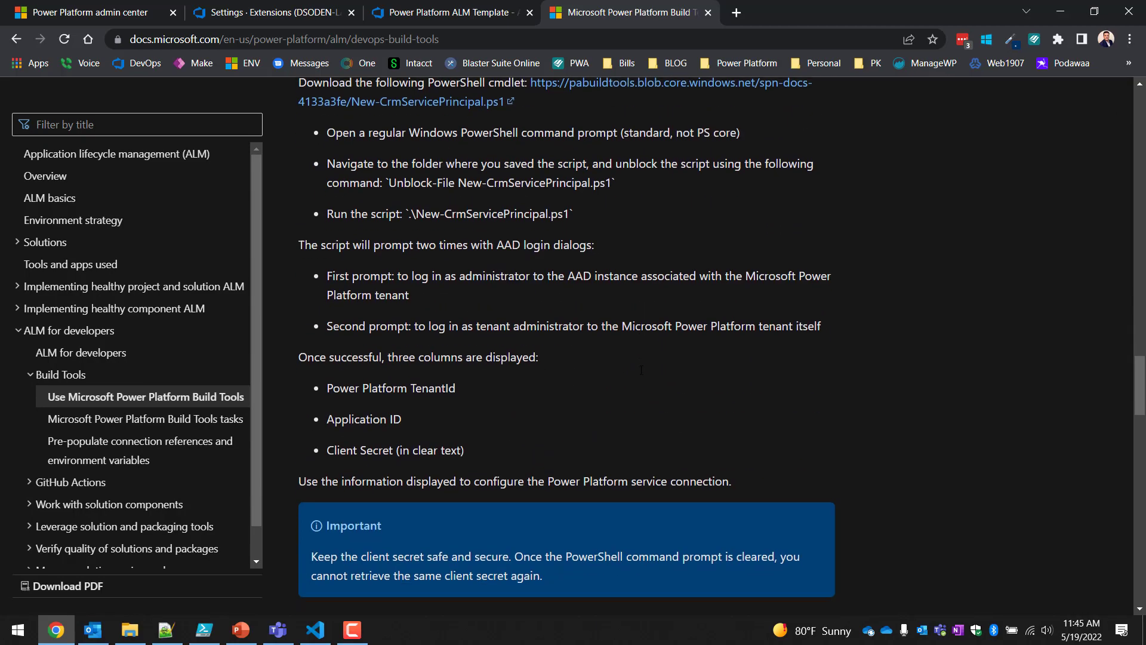
{"action": "scroll", "coordinate": [640, 370], "scroll_direction": "up", "scroll_amount": 20}
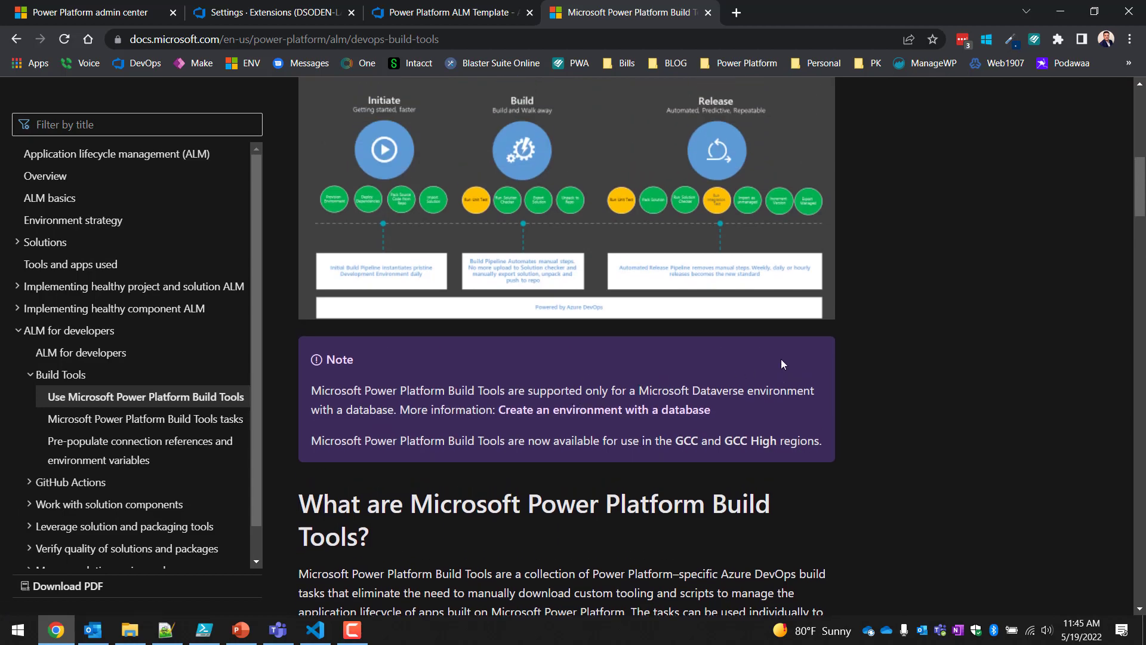
{"action": "scroll", "coordinate": [781, 364], "scroll_direction": "up", "scroll_amount": 6}
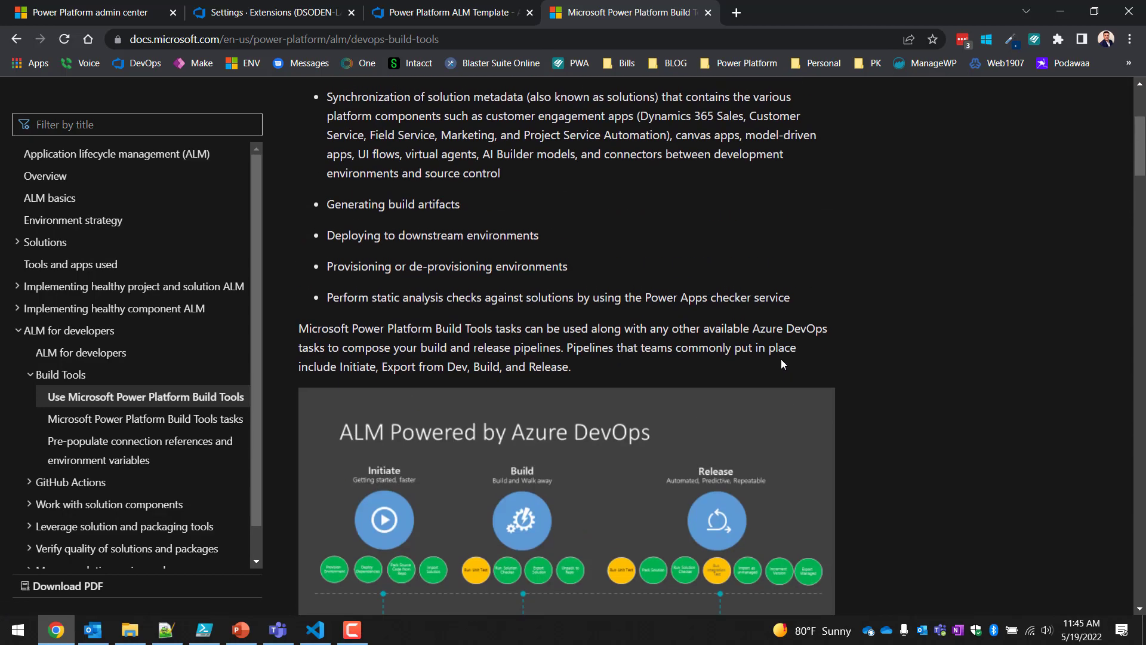
{"action": "scroll", "coordinate": [781, 363], "scroll_direction": "up", "scroll_amount": 4}
{"action": "scroll", "coordinate": [781, 362], "scroll_direction": "down", "scroll_amount": 10}
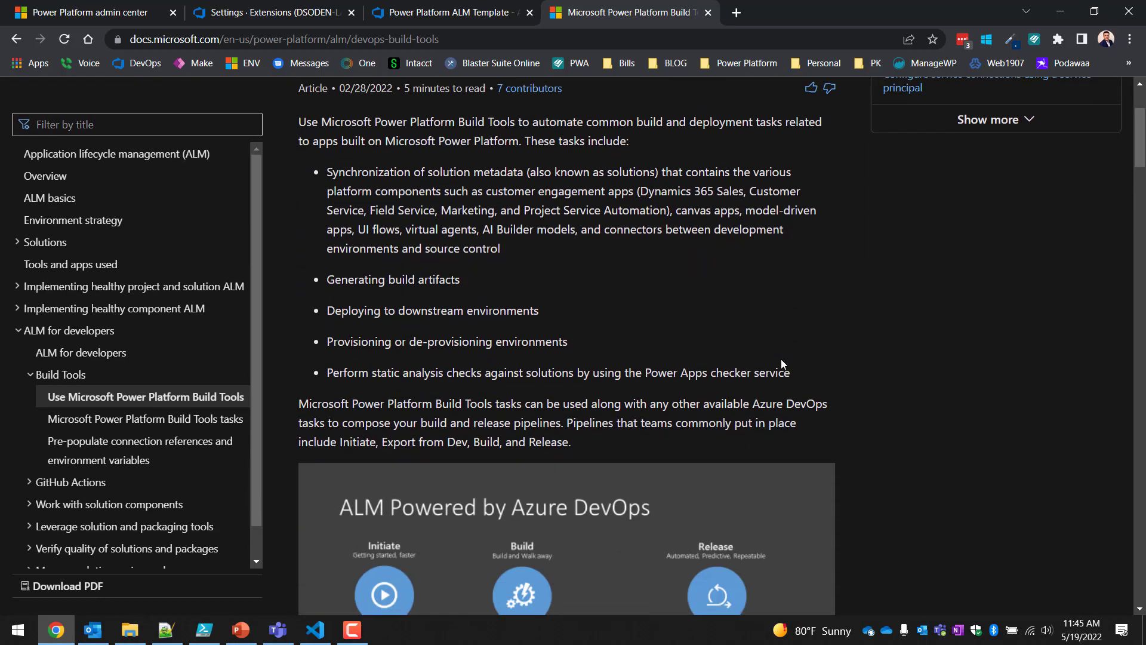
{"action": "scroll", "coordinate": [781, 359], "scroll_direction": "down", "scroll_amount": 6}
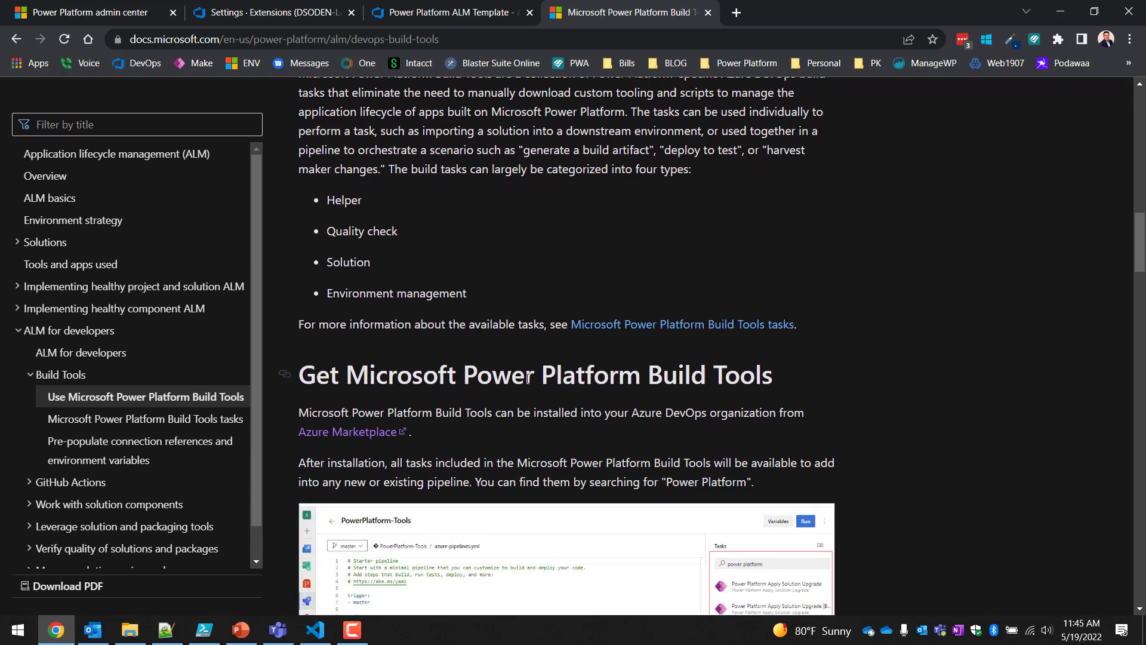
{"action": "scroll", "coordinate": [537, 358], "scroll_direction": "down", "scroll_amount": 2}
{"action": "scroll", "coordinate": [527, 379], "scroll_direction": "down", "scroll_amount": 5}
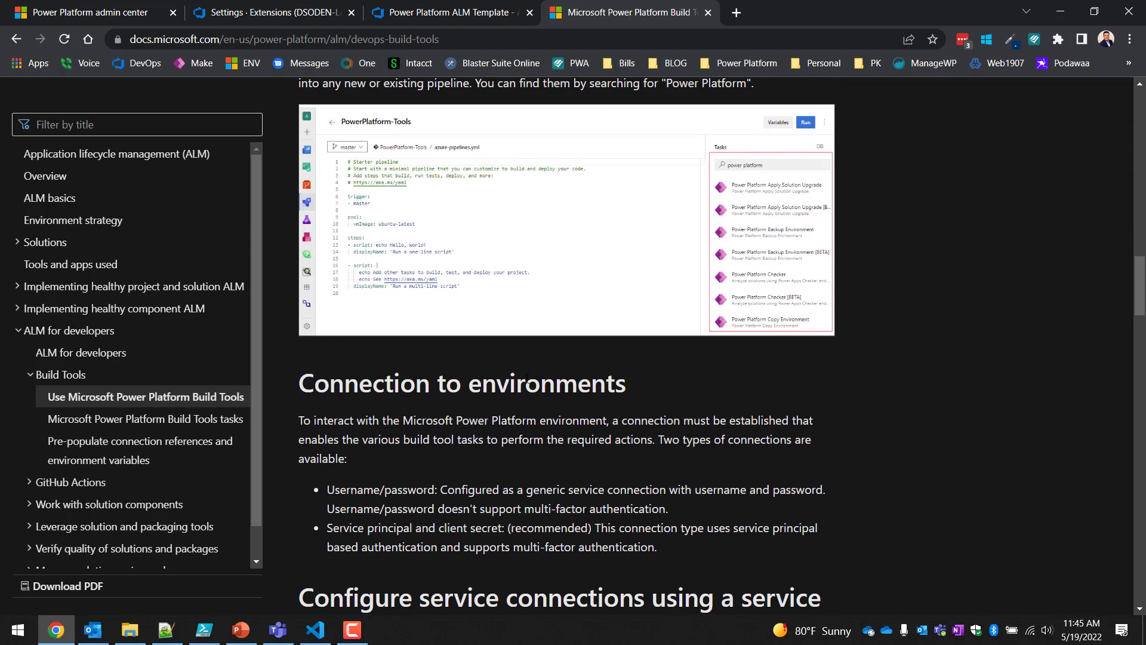
{"action": "scroll", "coordinate": [527, 379], "scroll_direction": "down", "scroll_amount": 4}
{"action": "scroll", "coordinate": [527, 379], "scroll_direction": "down", "scroll_amount": 2}
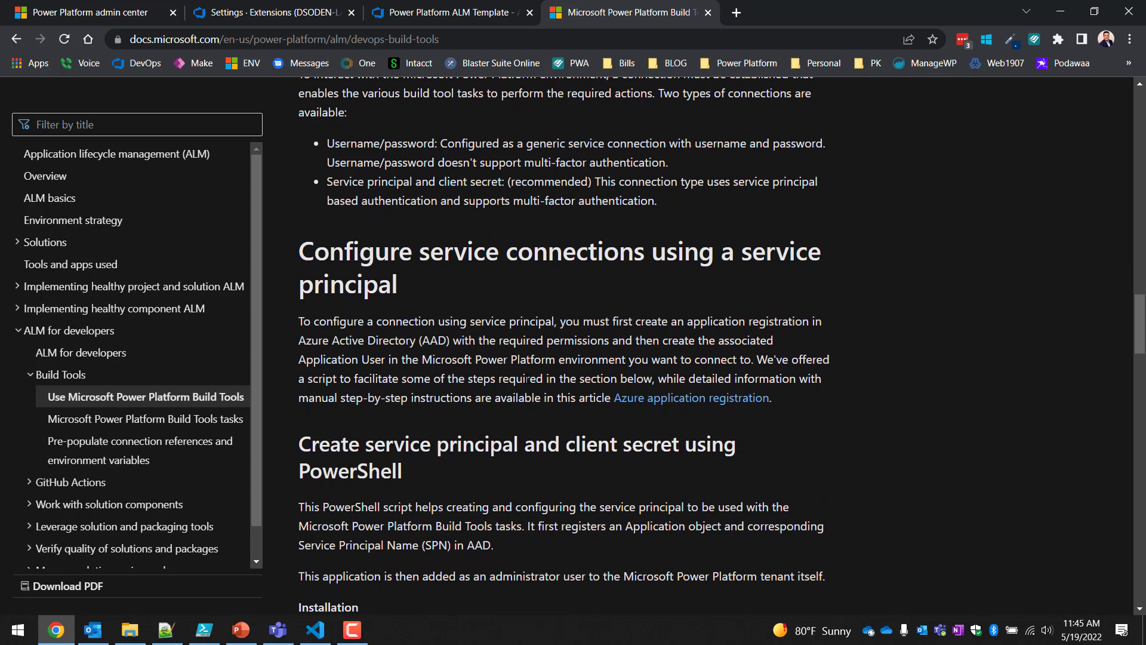
{"action": "scroll", "coordinate": [469, 452], "scroll_direction": "down", "scroll_amount": 1}
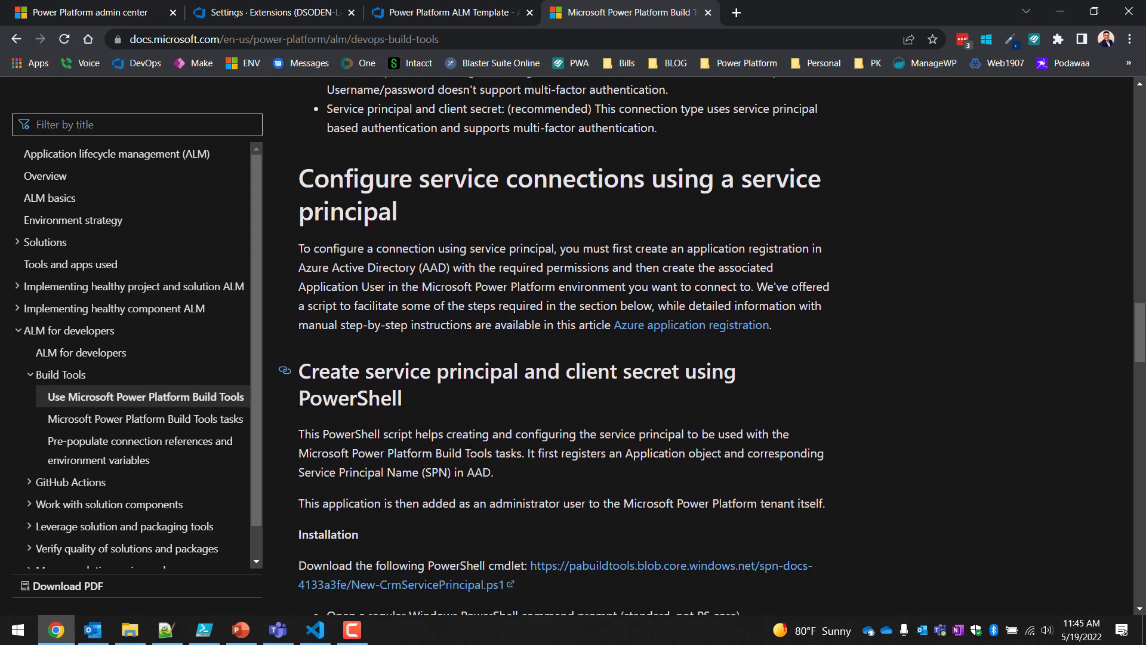
{"action": "scroll", "coordinate": [470, 452], "scroll_direction": "up", "scroll_amount": 1}
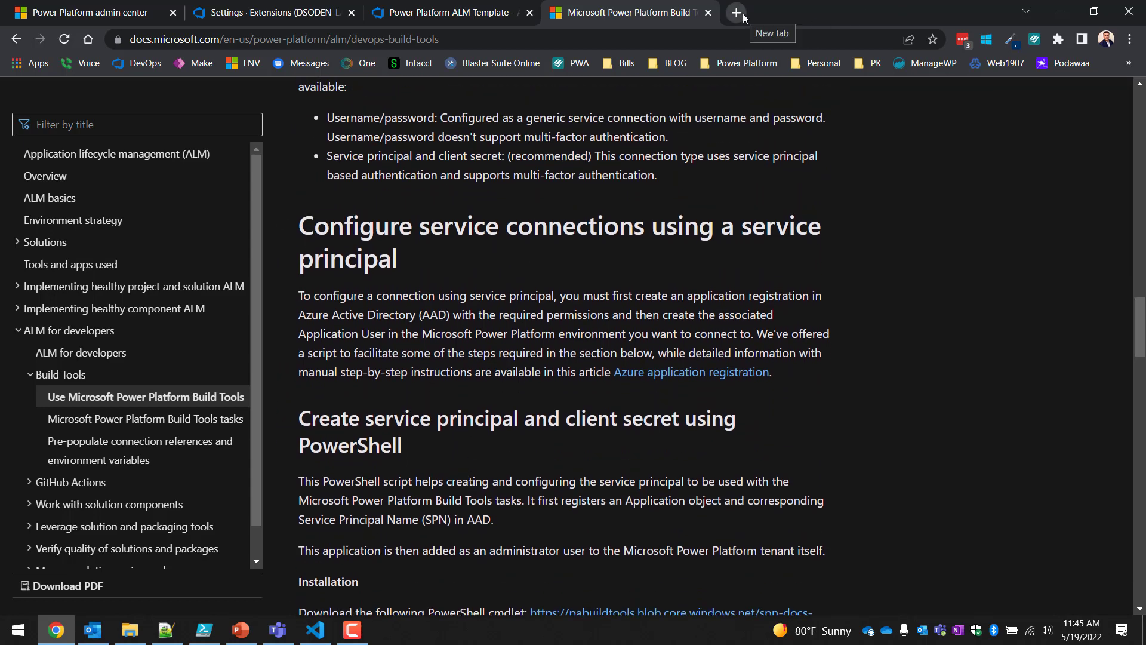
- Return to the imported Power Platform ALM Template pipeline and set its Agent Specification to windows latest
{"action": "left_click", "coordinate": [489, 18]}
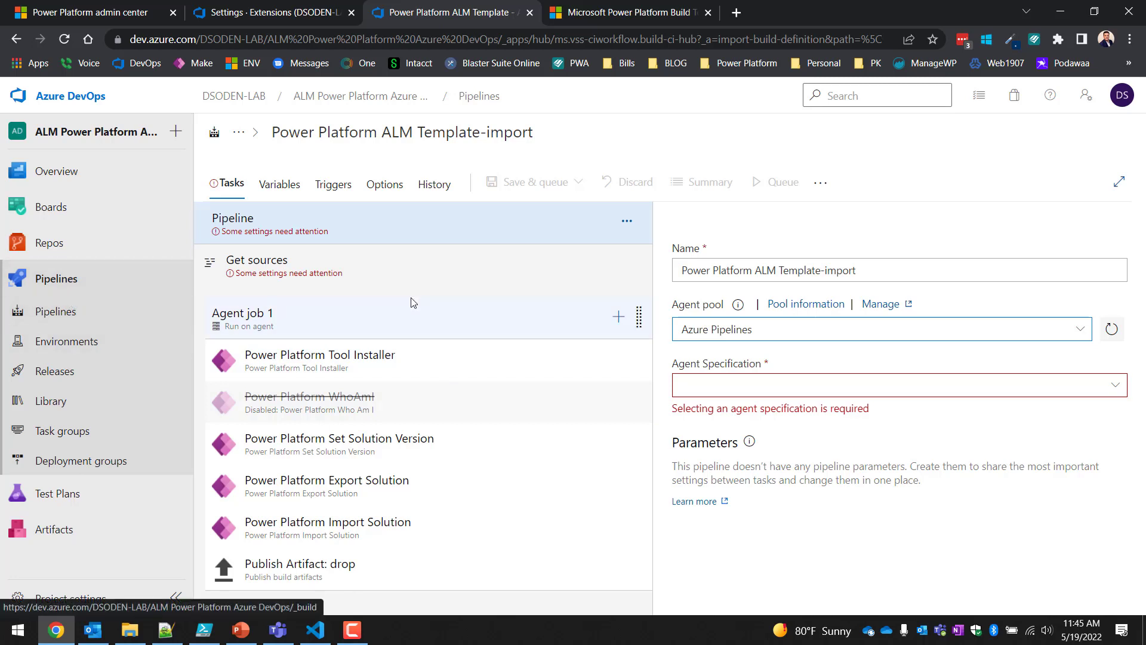
{"action": "left_click", "coordinate": [881, 380]}
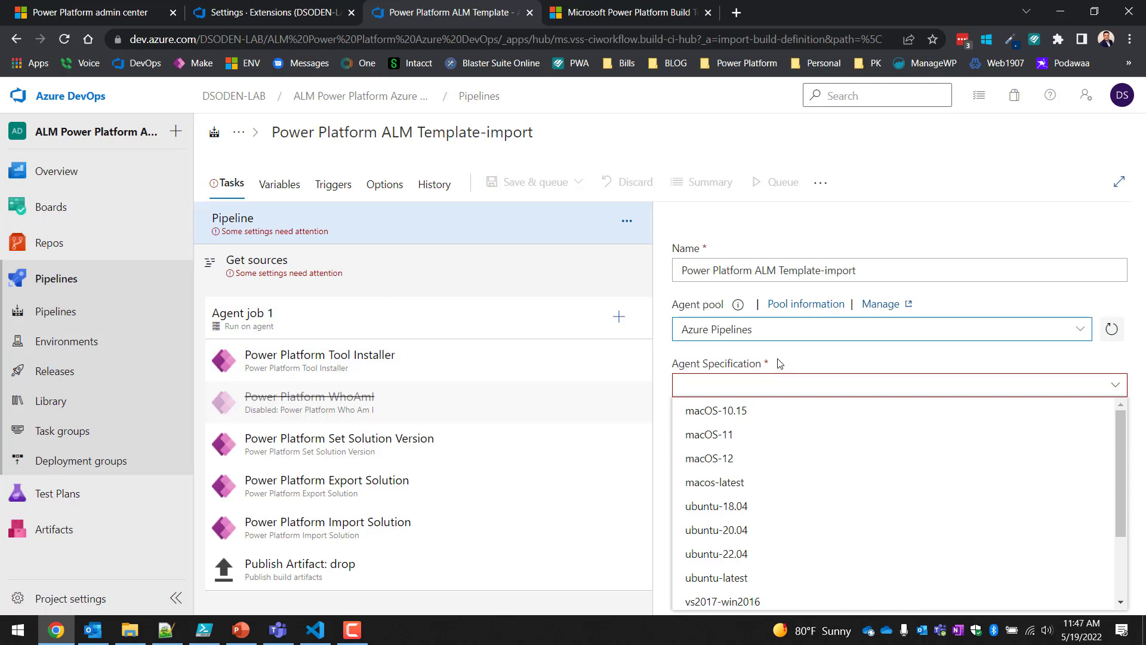
{"action": "scroll", "coordinate": [796, 510], "scroll_direction": "down", "scroll_amount": 2}
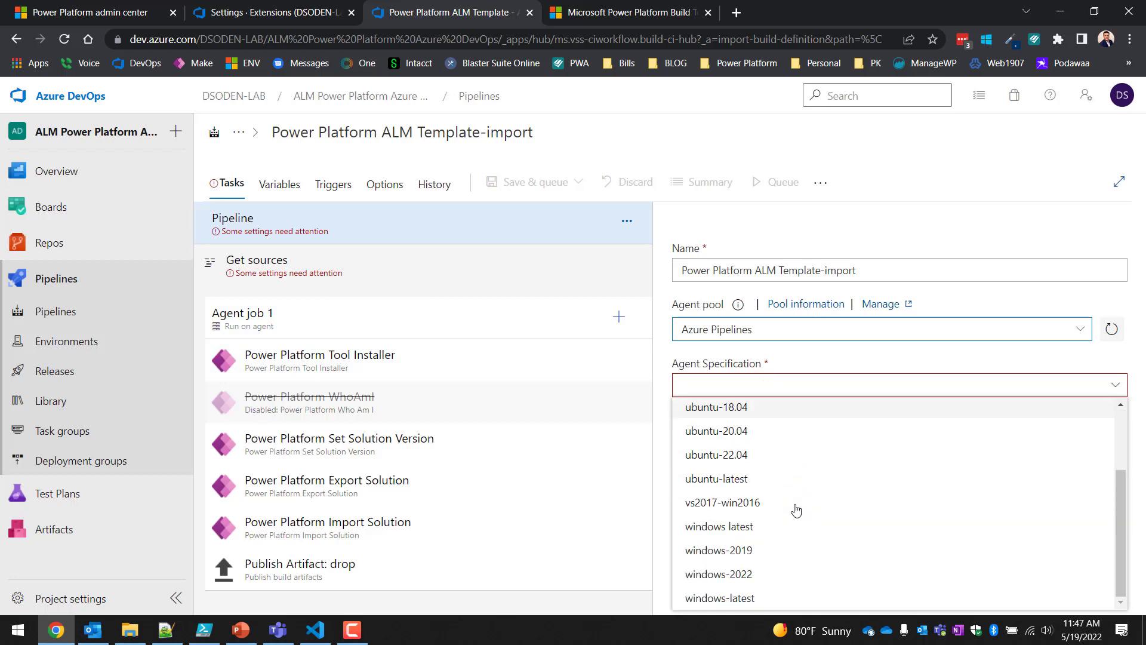
{"action": "left_click", "coordinate": [712, 527]}
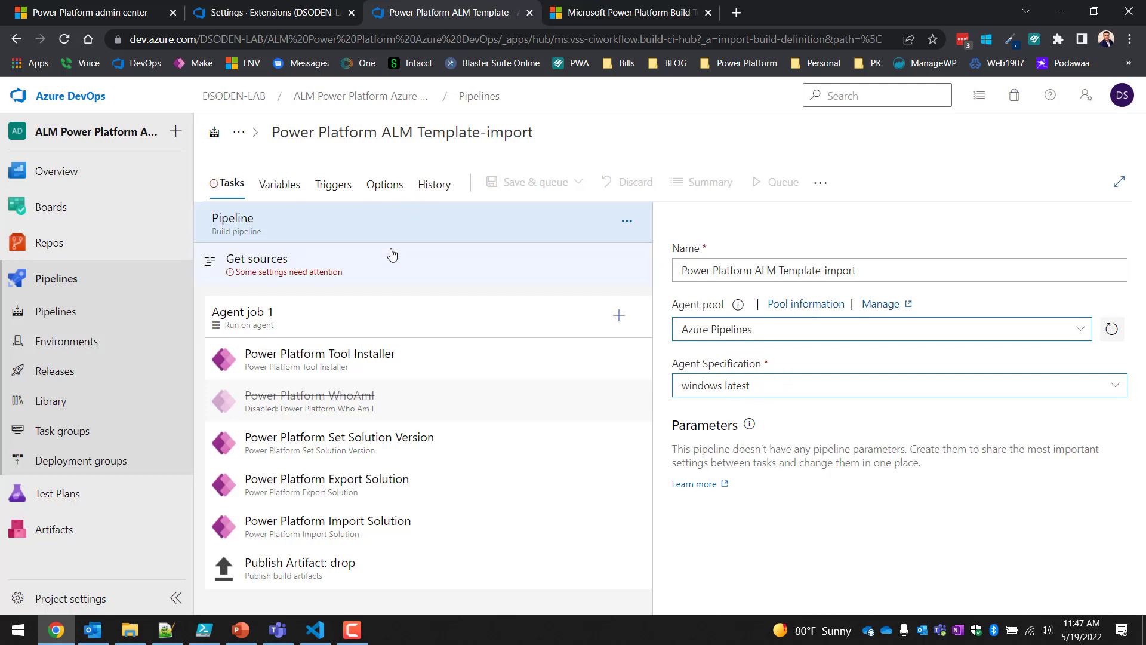
- Check which default branches are available for the repository in the pipeline's Get sources settings
{"action": "left_click", "coordinate": [398, 266]}
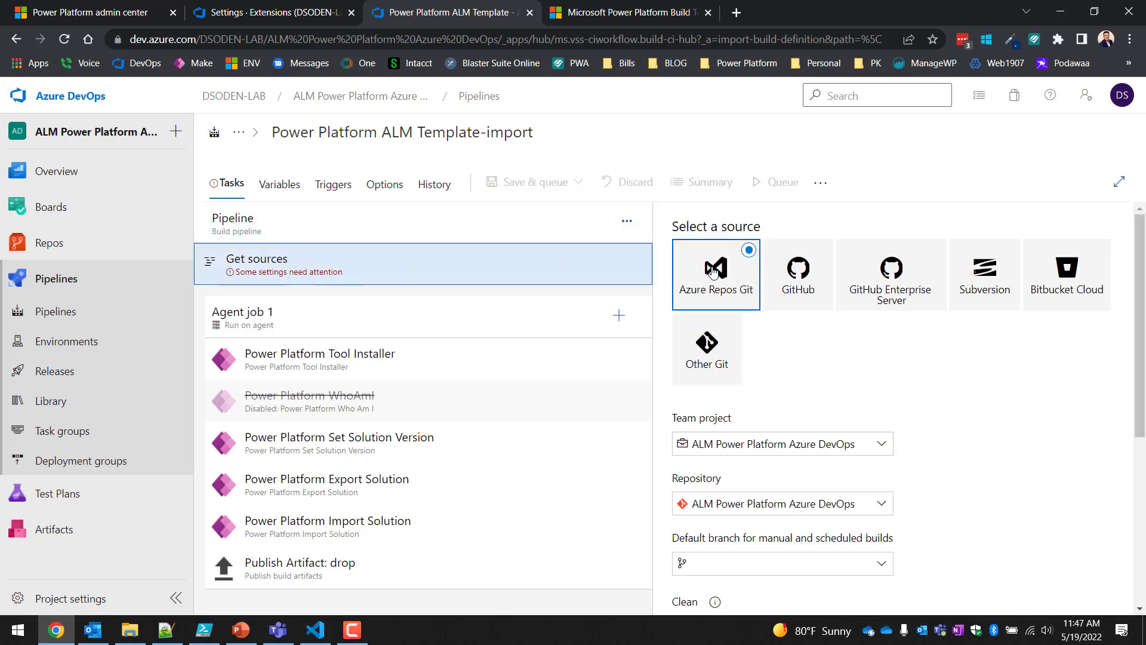
{"action": "scroll", "coordinate": [980, 391], "scroll_direction": "down", "scroll_amount": 5}
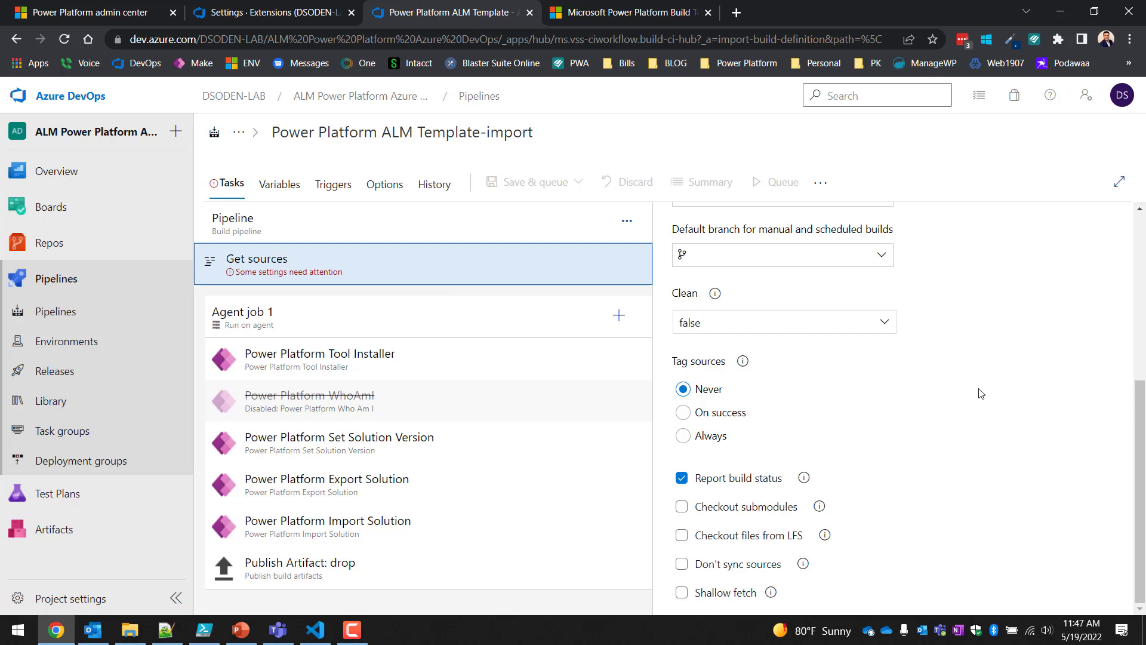
{"action": "scroll", "coordinate": [980, 392], "scroll_direction": "up", "scroll_amount": 3}
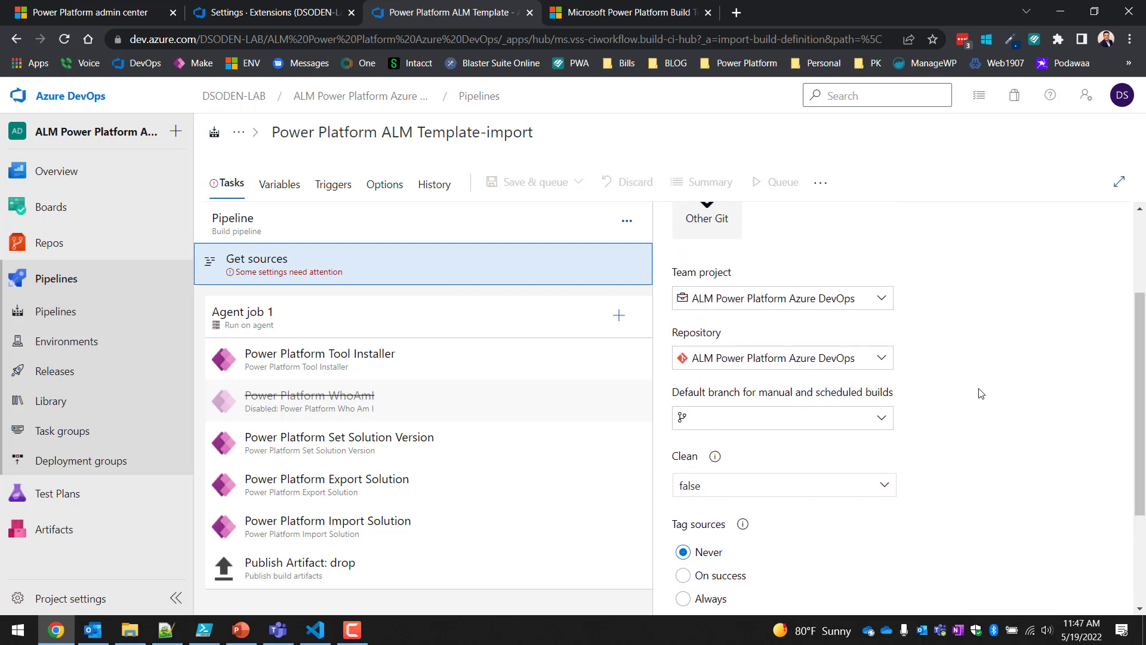
{"action": "left_click", "coordinate": [884, 435]}
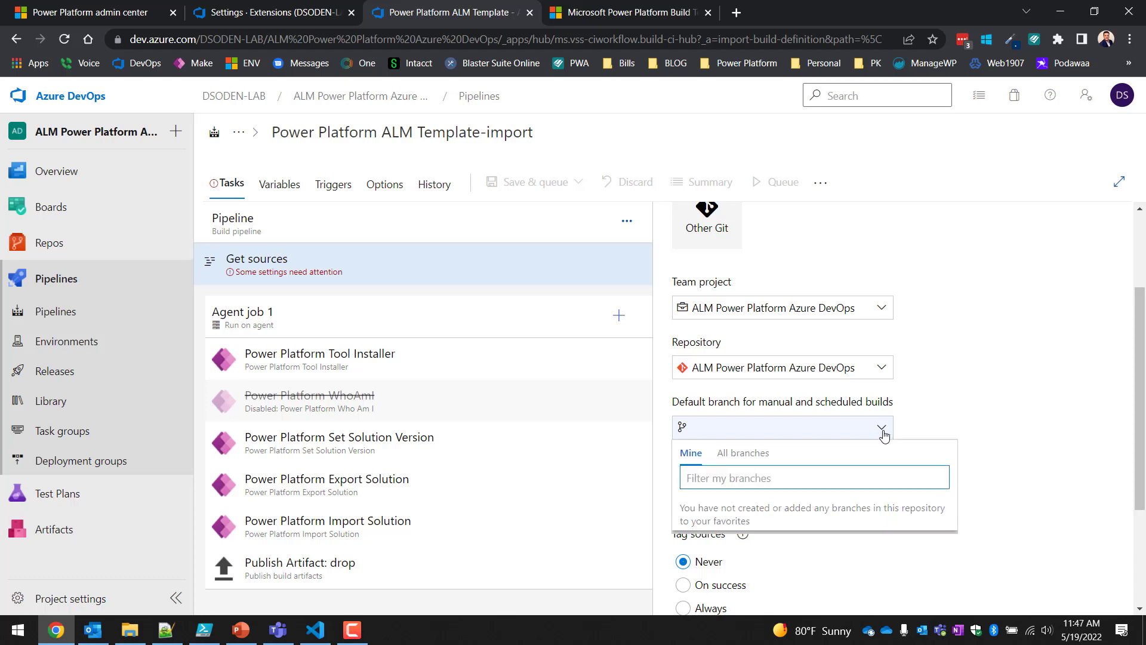
{"action": "left_click", "coordinate": [930, 399]}
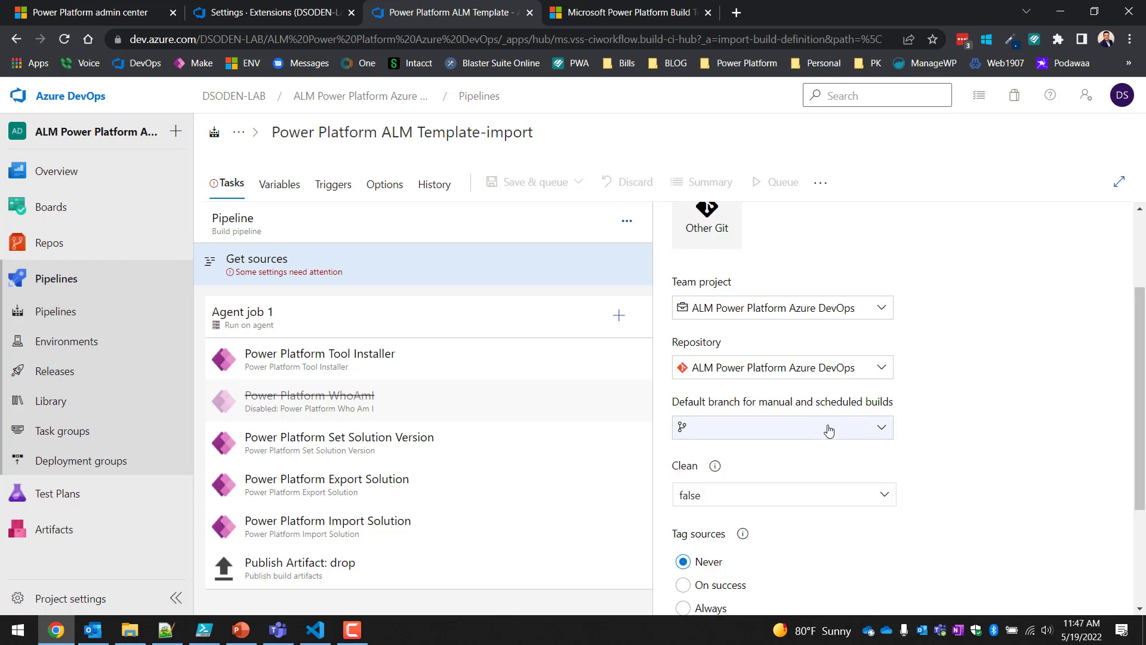
{"action": "left_click", "coordinate": [829, 429]}
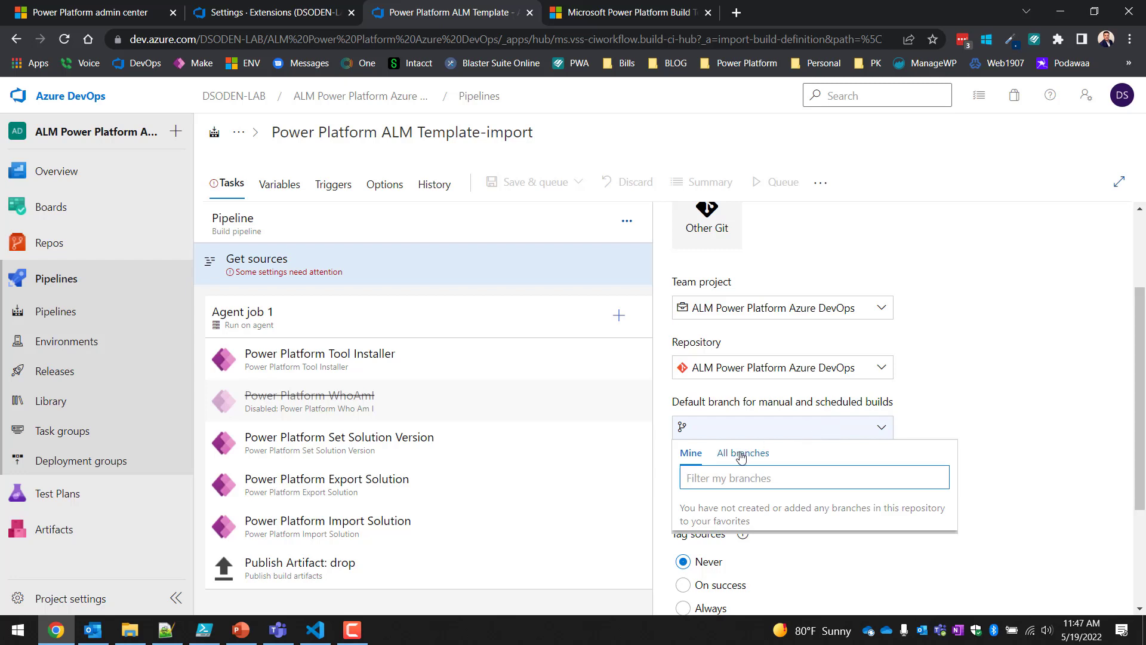
{"action": "left_click", "coordinate": [1005, 389]}
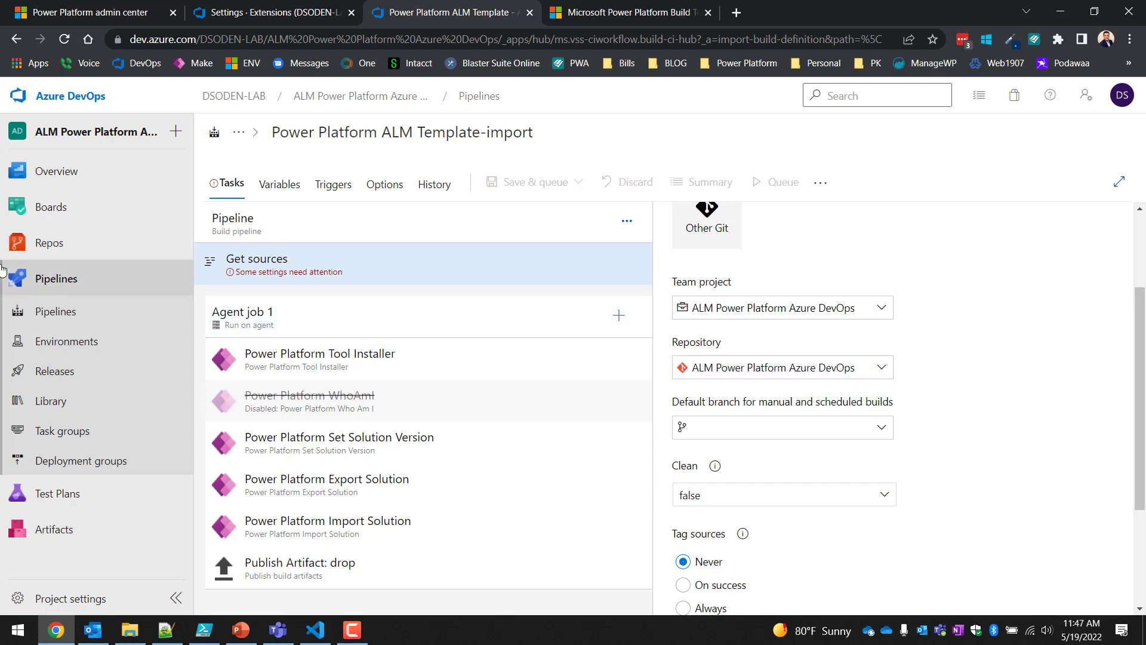
- Leave the unsaved pipeline and initialize the empty project repository's main branch with a README
{"action": "left_click", "coordinate": [49, 244]}
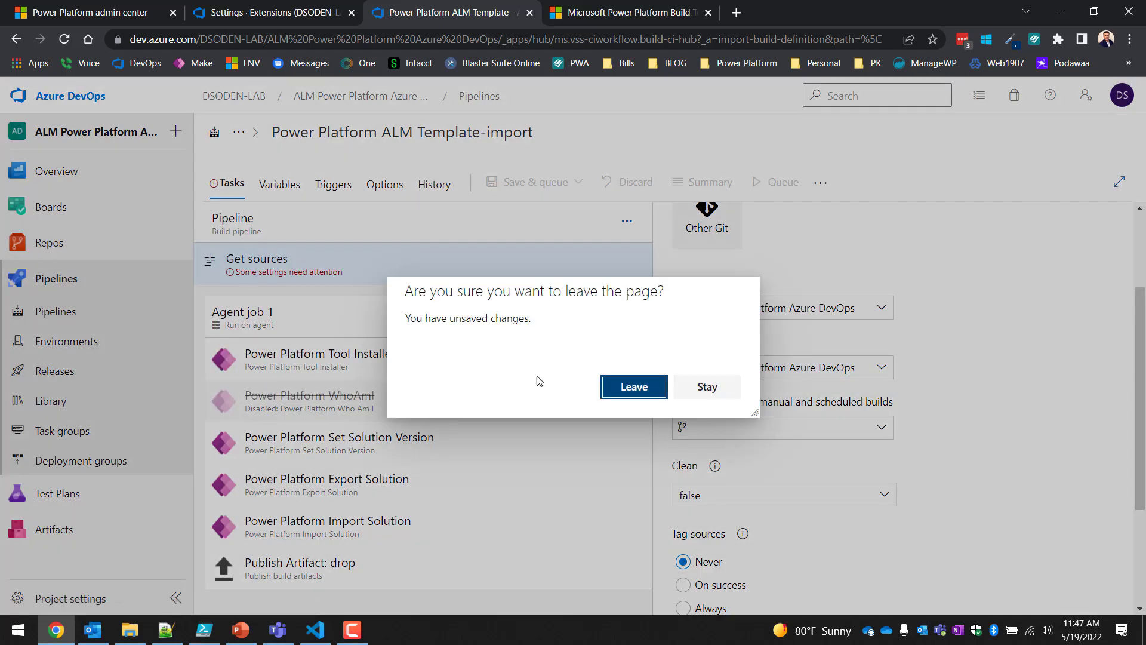
{"action": "left_click", "coordinate": [645, 391]}
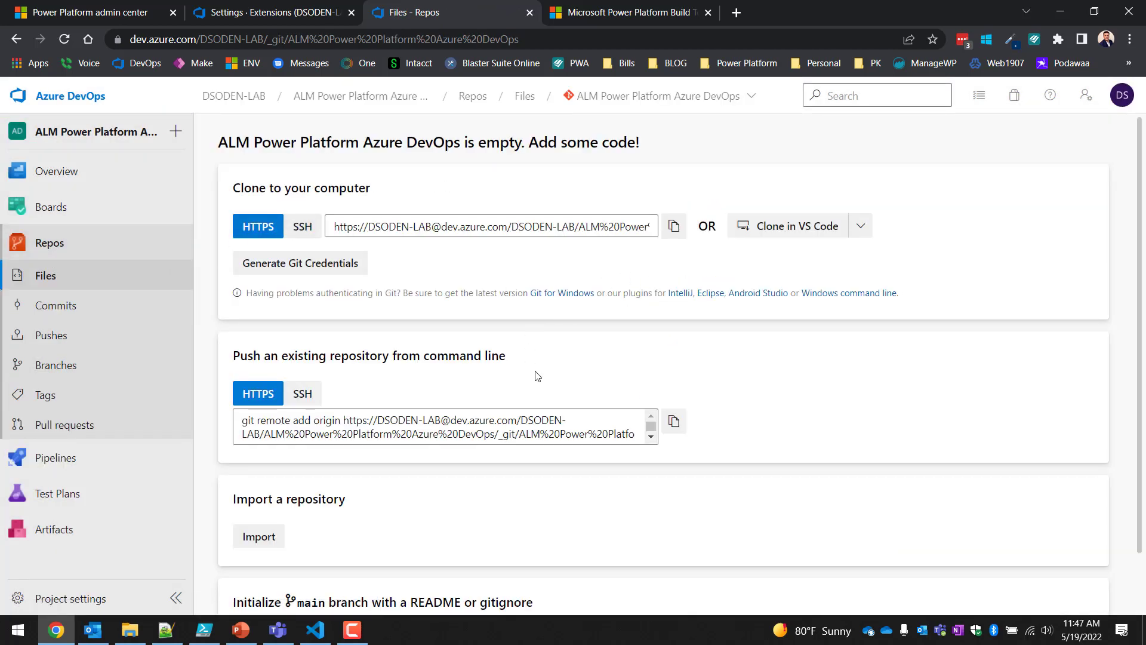
{"action": "scroll", "coordinate": [536, 374], "scroll_direction": "down", "scroll_amount": 1}
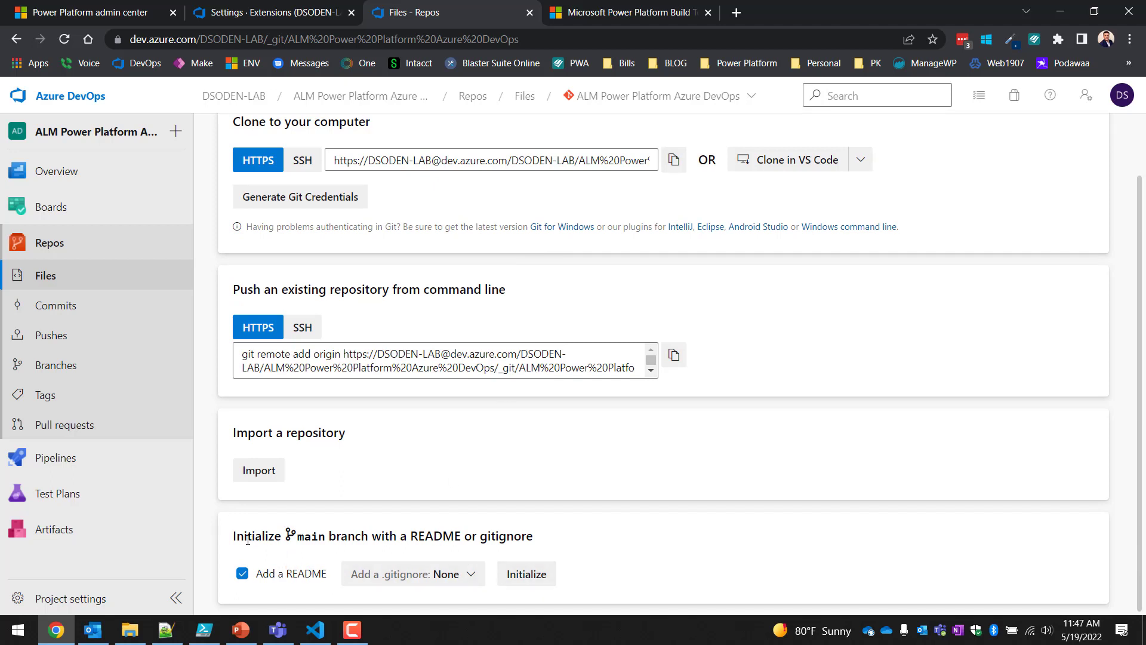
{"action": "left_click_drag", "start_coordinate": [244, 535], "coordinate": [582, 552]}
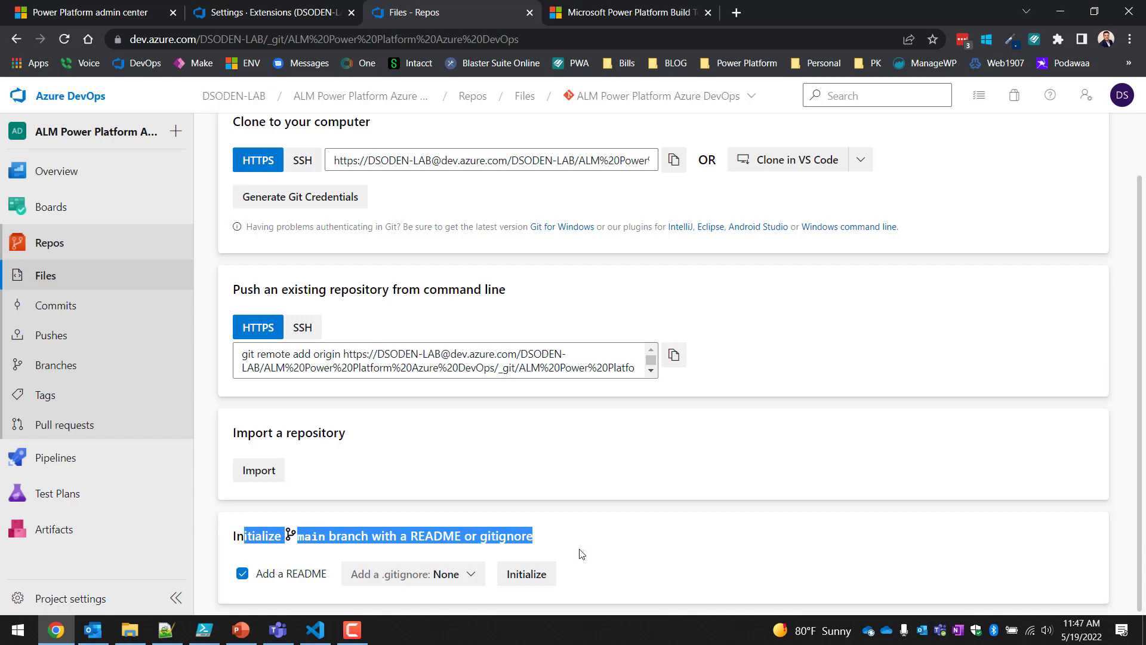
{"action": "left_click", "coordinate": [582, 553]}
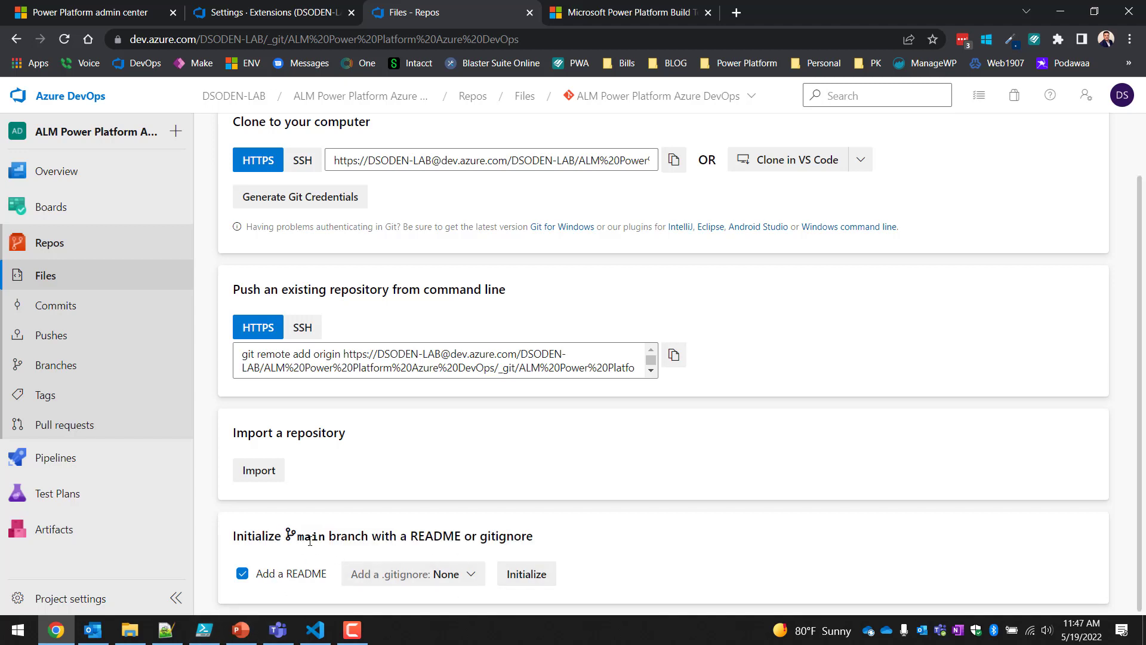
{"action": "left_click", "coordinate": [524, 574]}
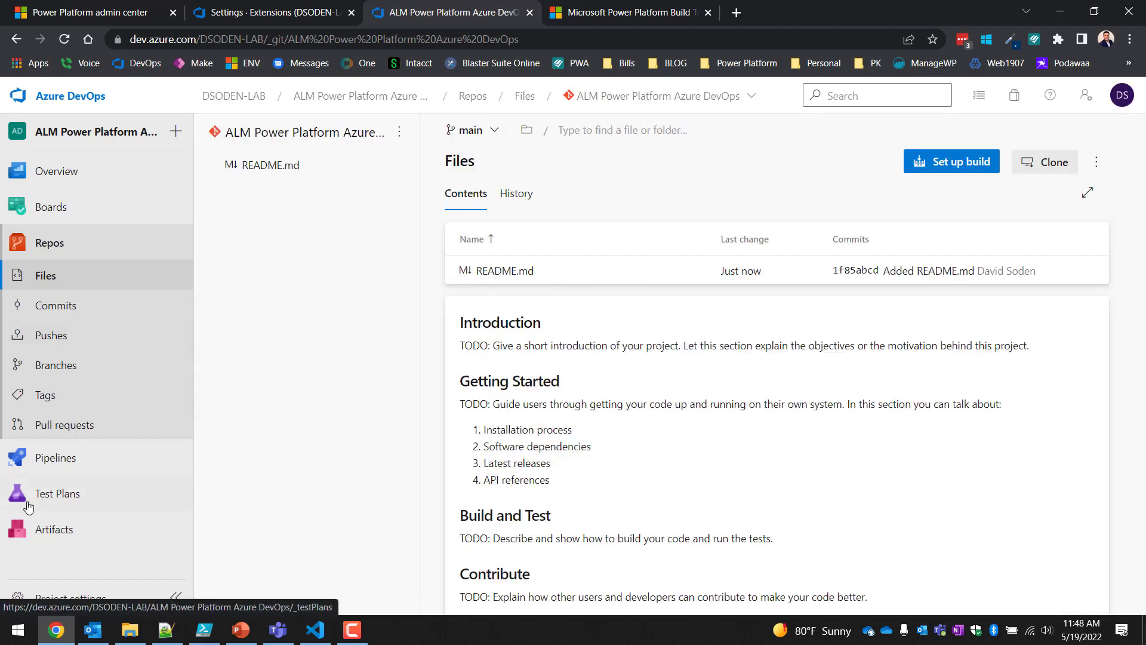
- Import Azure-DevOps-ALM-Template.json as a build pipeline in the project's Pipelines area
{"action": "left_click", "coordinate": [30, 458]}
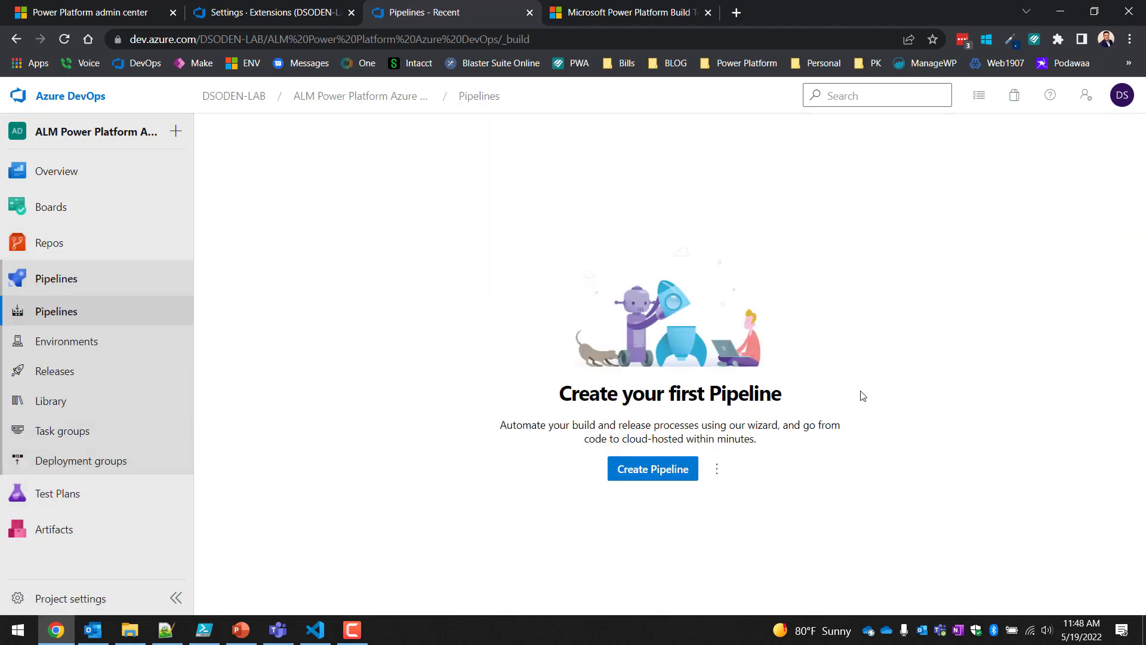
{"action": "left_click", "coordinate": [717, 473]}
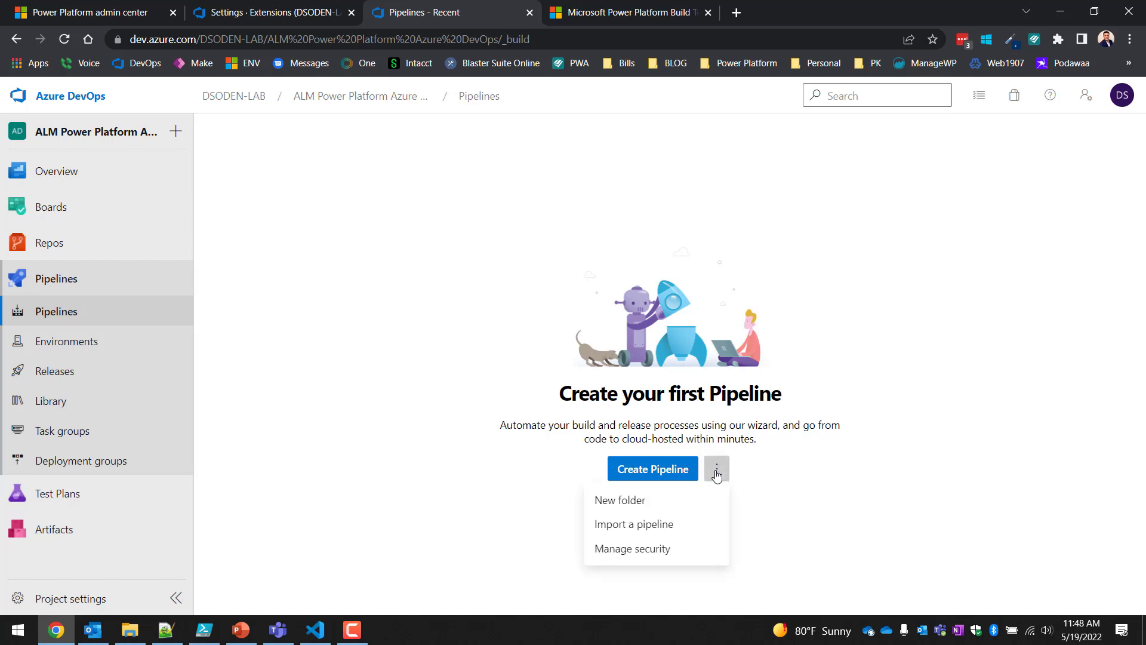
{"action": "left_click", "coordinate": [653, 533]}
{"action": "left_click", "coordinate": [692, 343]}
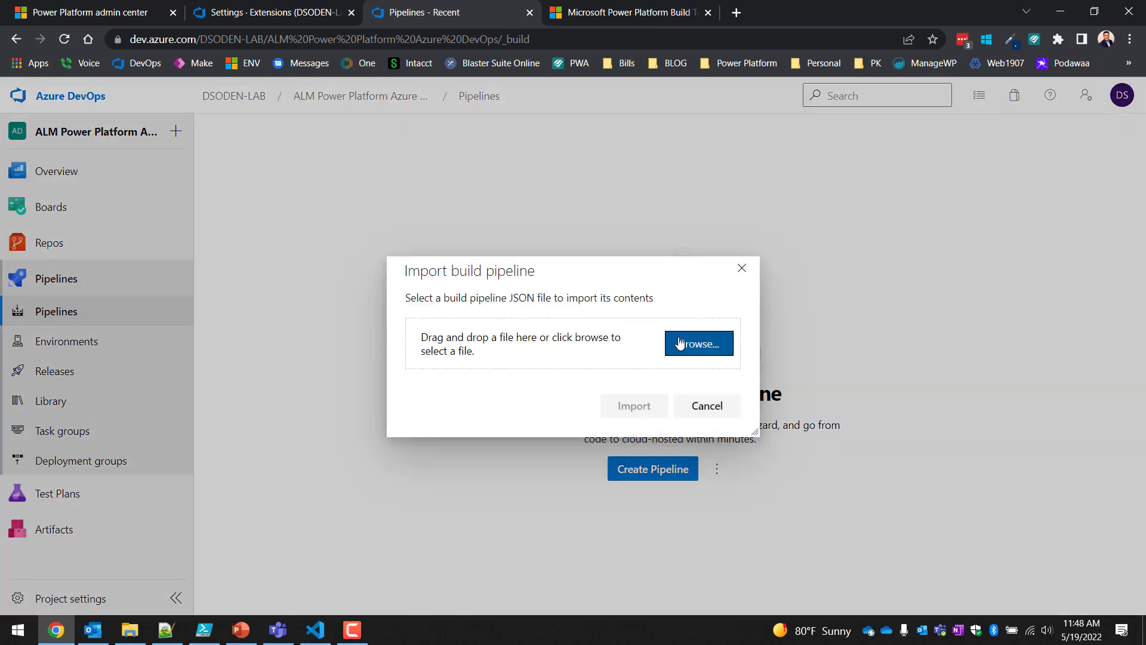
{"action": "left_click", "coordinate": [225, 110]}
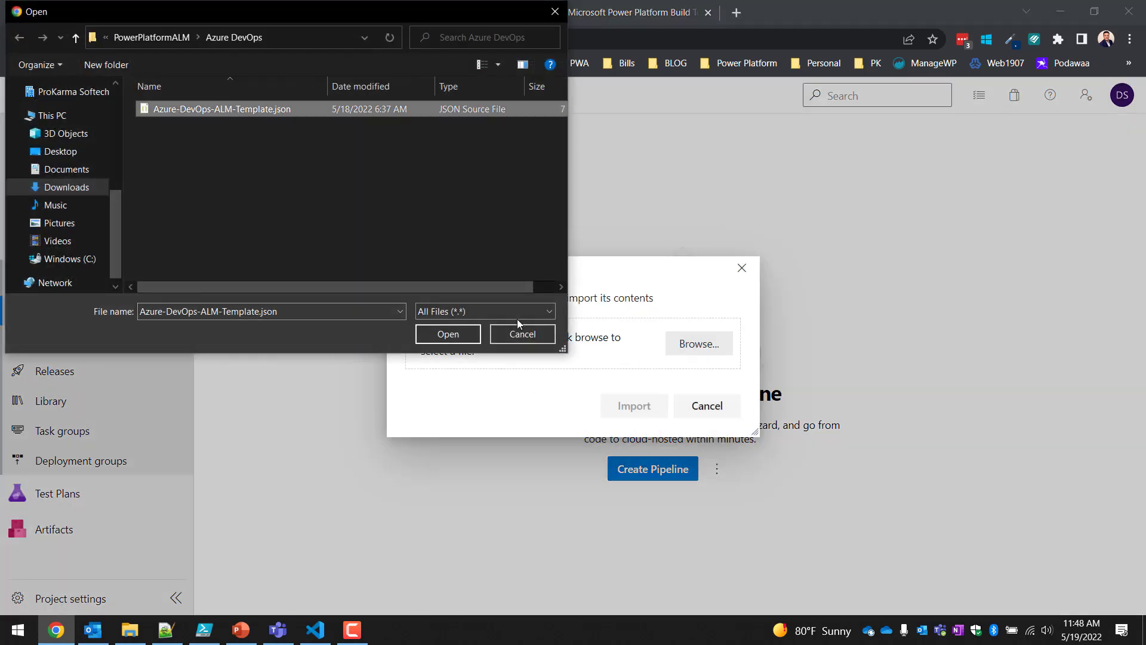
{"action": "left_click", "coordinate": [448, 334]}
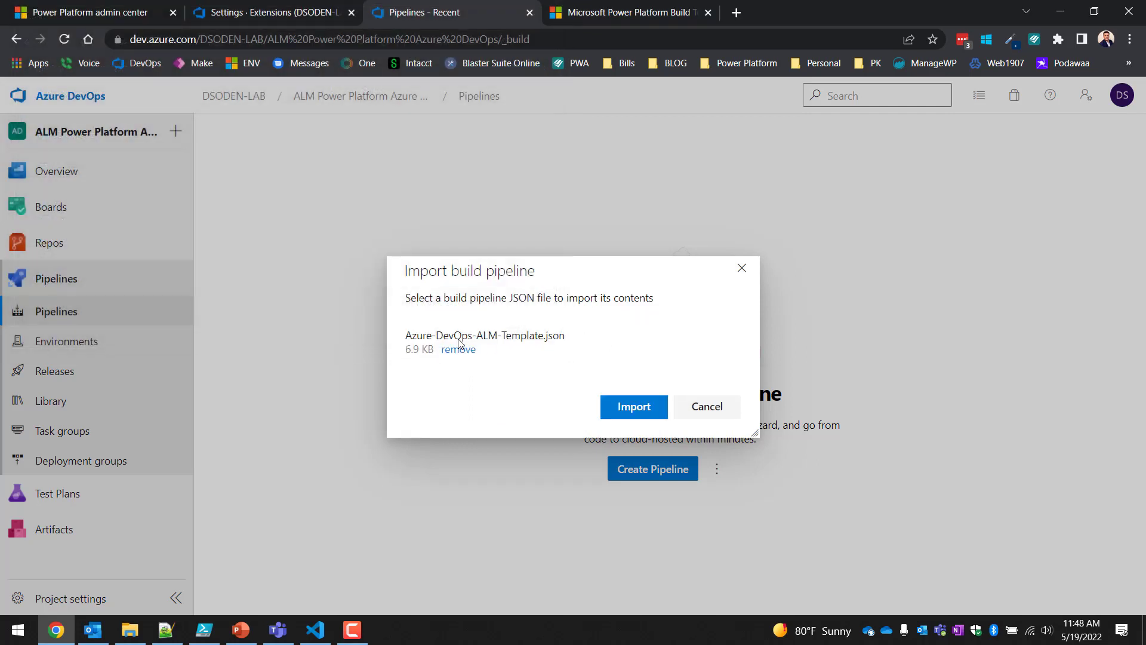
{"action": "left_click", "coordinate": [635, 406]}
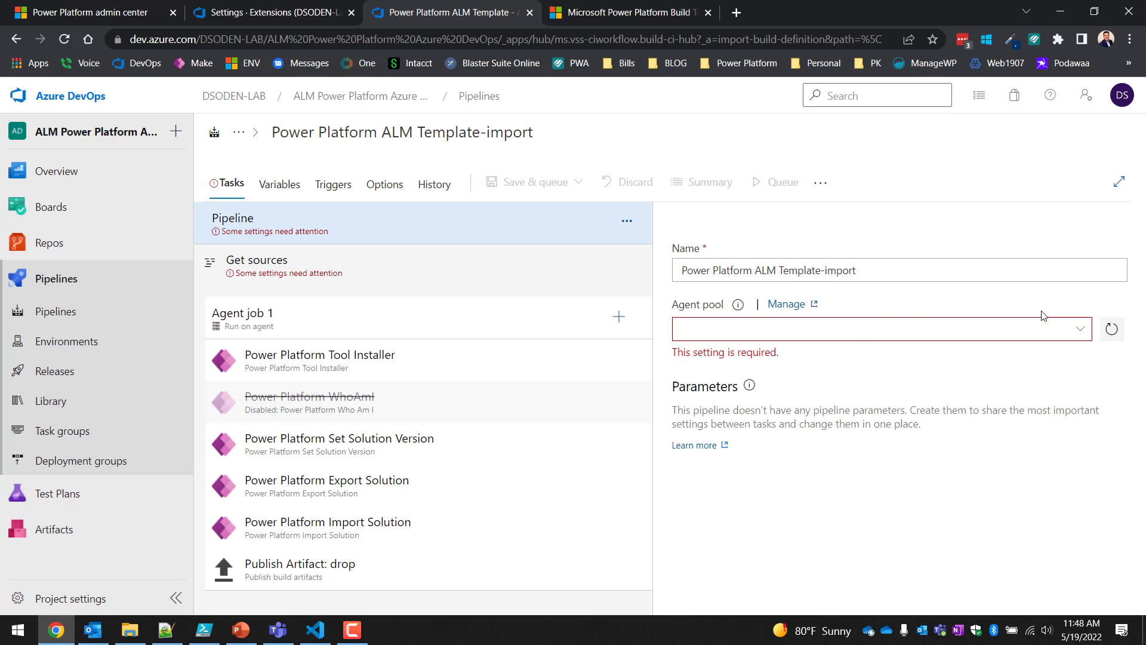
- Set the imported pipeline's agent pool to Azure Pipelines and its Agent Specification to windows latest
{"action": "left_click", "coordinate": [1082, 333]}
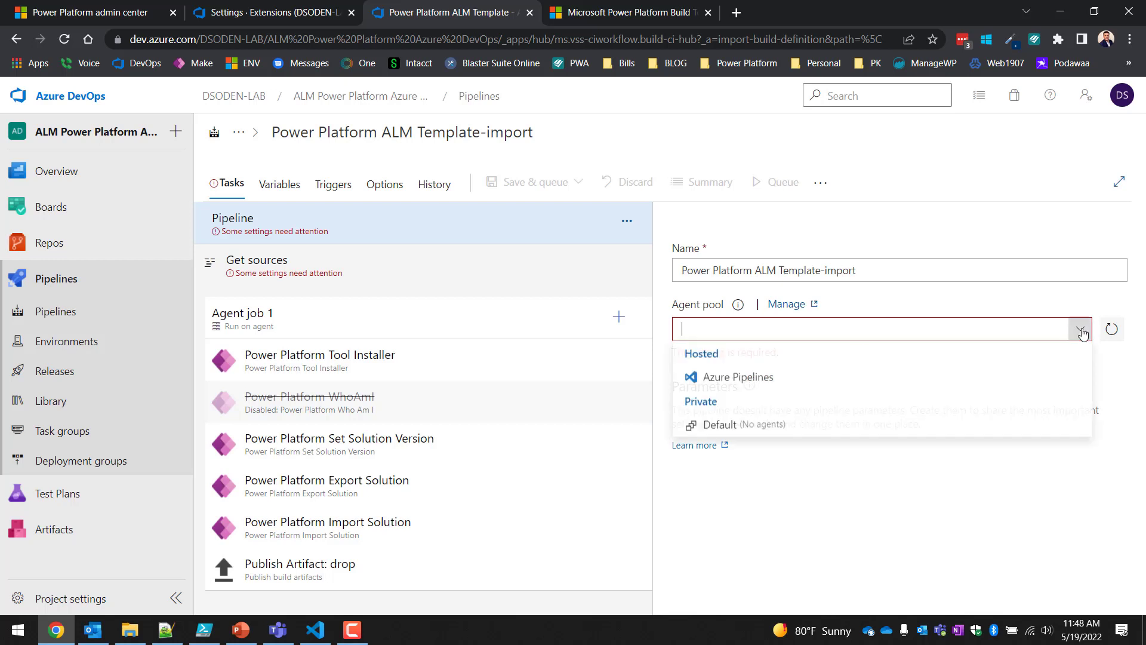
{"action": "left_click", "coordinate": [748, 379]}
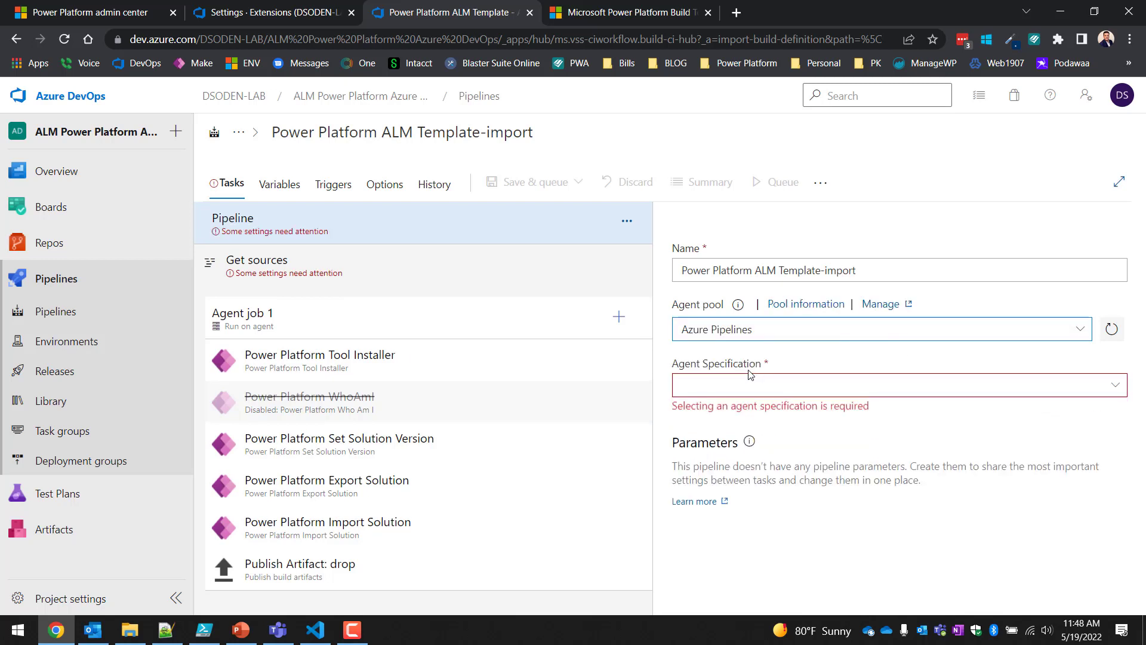
{"action": "left_click", "coordinate": [1115, 385]}
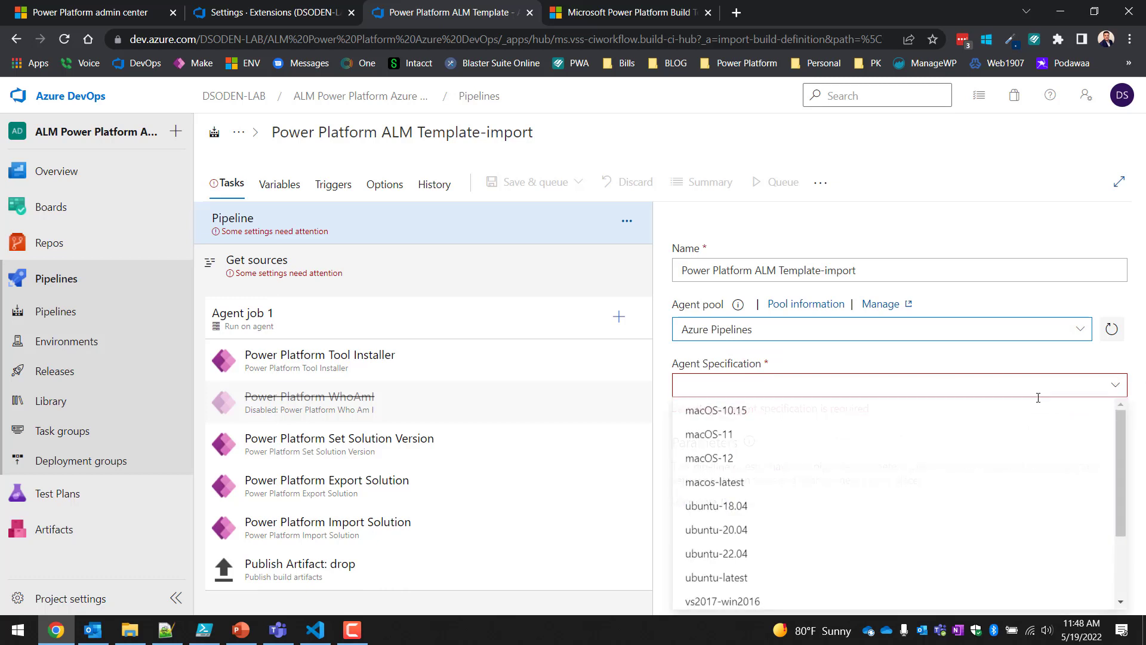
{"action": "scroll", "coordinate": [740, 434], "scroll_direction": "down", "scroll_amount": 2}
{"action": "left_click", "coordinate": [730, 528]}
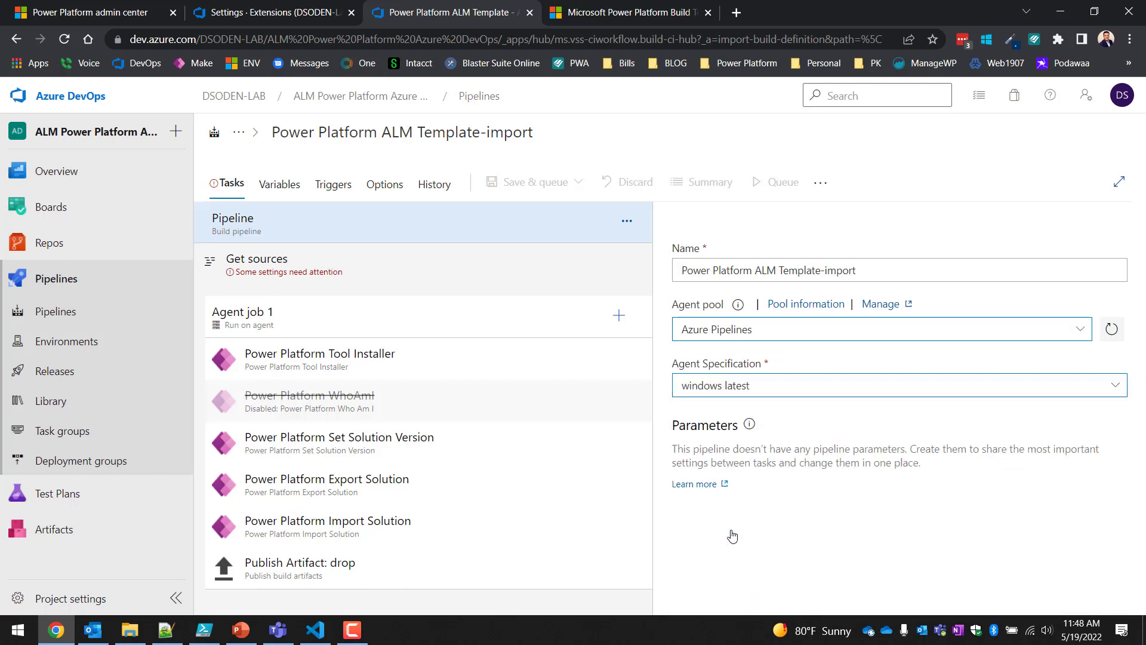
- Check the source repository and the default branch choices in the pipeline's Get sources settings
{"action": "left_click", "coordinate": [347, 272]}
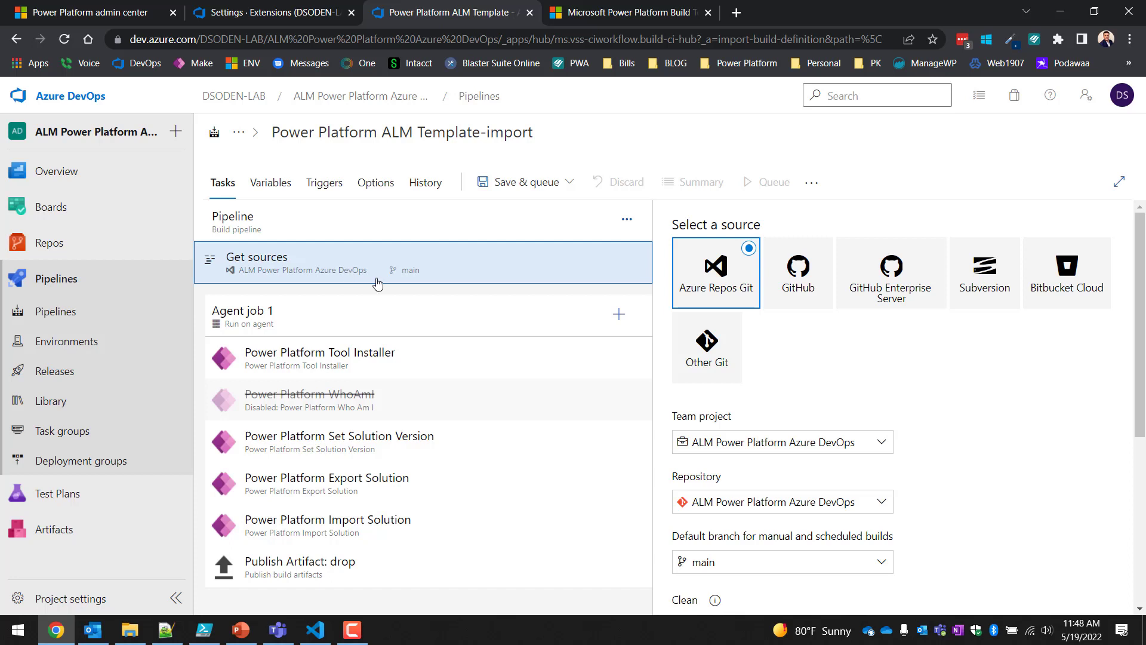
{"action": "scroll", "coordinate": [929, 463], "scroll_direction": "down", "scroll_amount": 2}
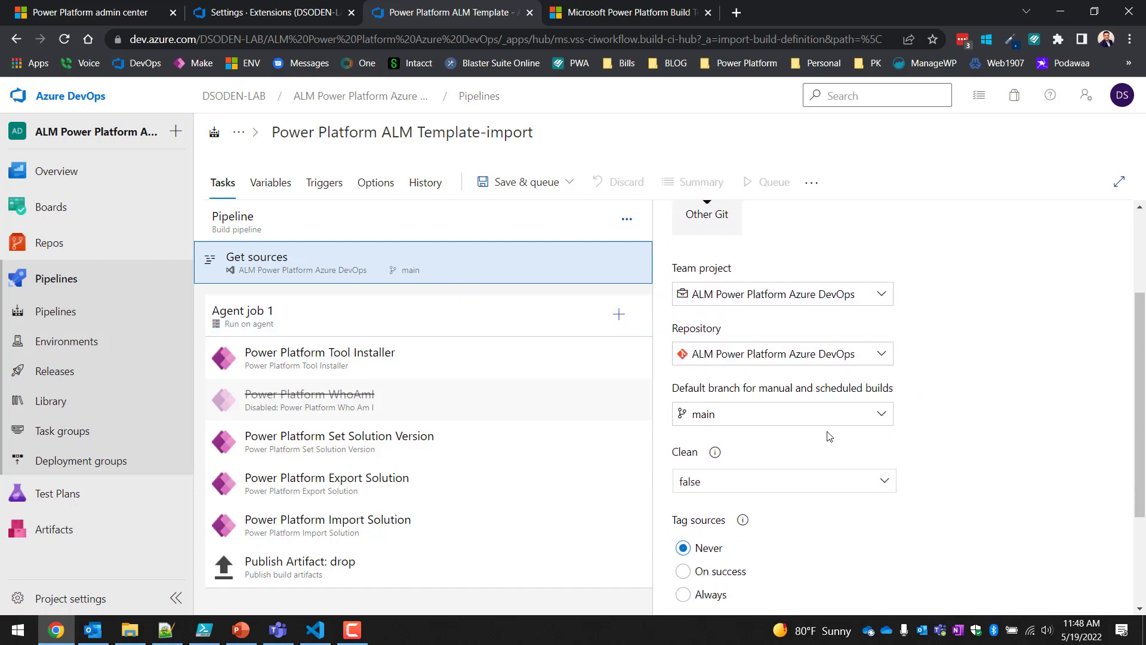
{"action": "left_click", "coordinate": [891, 421]}
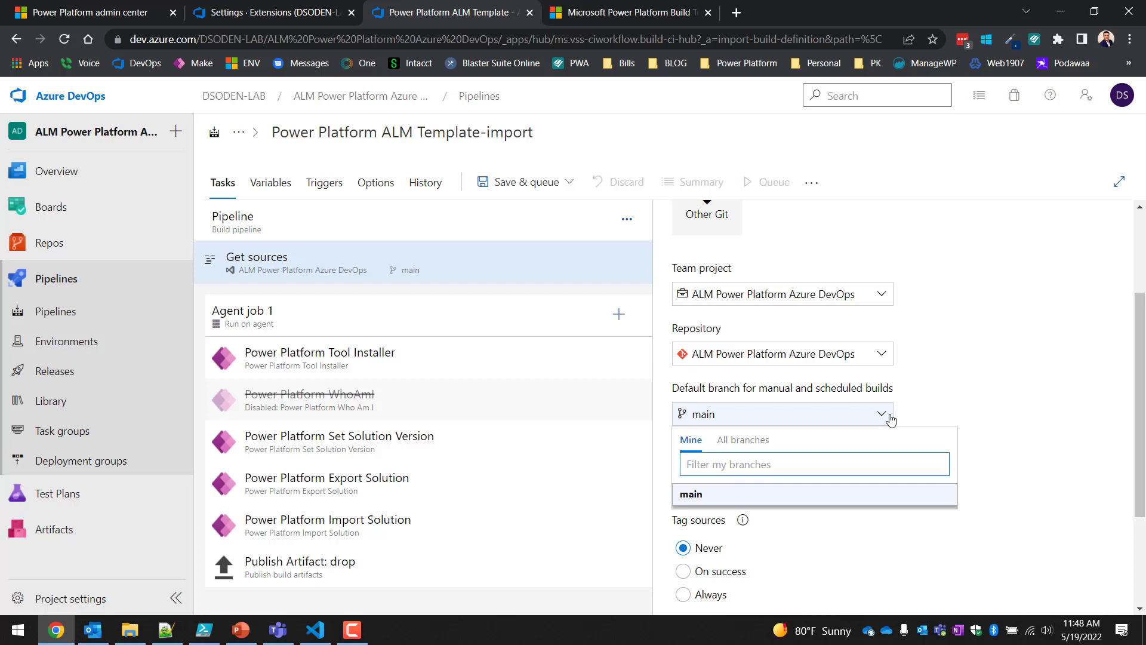
{"action": "left_click", "coordinate": [1059, 363]}
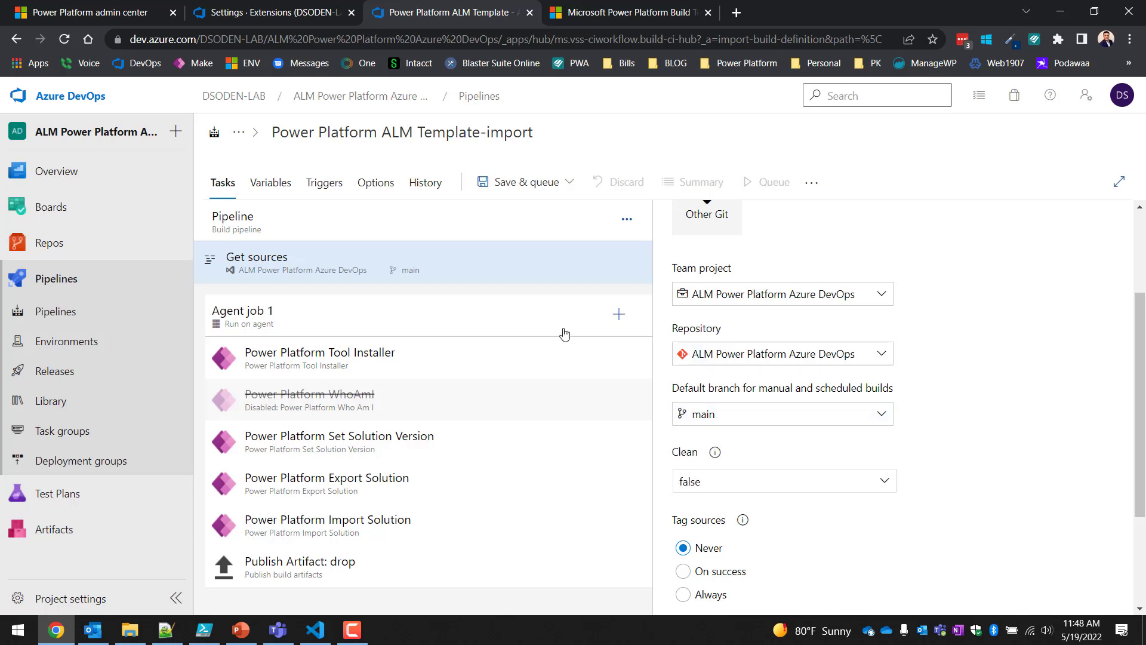
- Review the agent selection and execution plan settings of Agent job 1
{"action": "left_click", "coordinate": [523, 316]}
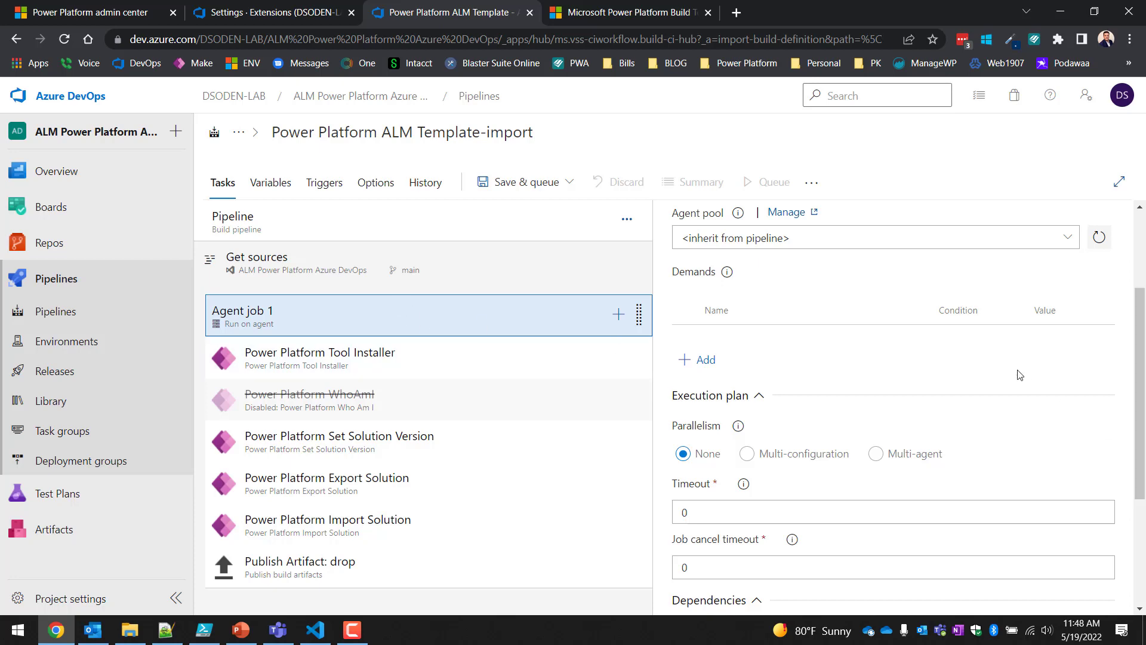
{"action": "scroll", "coordinate": [1020, 374], "scroll_direction": "down", "scroll_amount": 3}
{"action": "scroll", "coordinate": [1019, 374], "scroll_direction": "down", "scroll_amount": 1}
{"action": "scroll", "coordinate": [1019, 374], "scroll_direction": "up", "scroll_amount": 5}
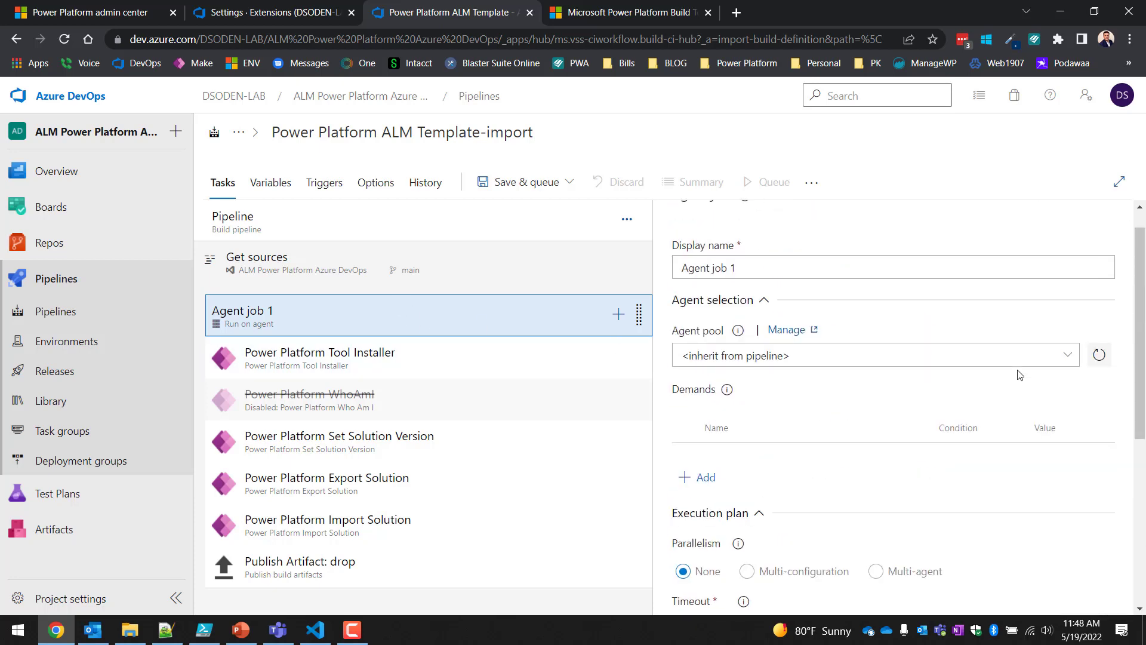
{"action": "scroll", "coordinate": [1020, 374], "scroll_direction": "up", "scroll_amount": 1}
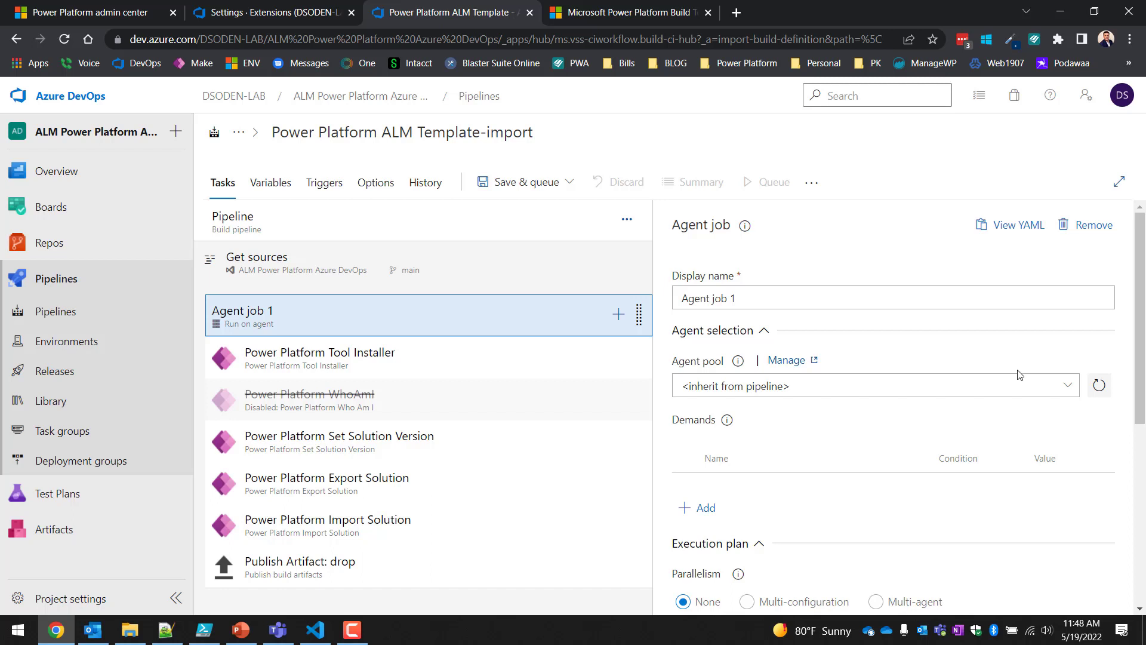
- Review the Tool Installer, disabled WhoAmI and Set Solution Version tasks, including the actions available for the WhoAmI task
{"action": "left_click", "coordinate": [549, 361]}
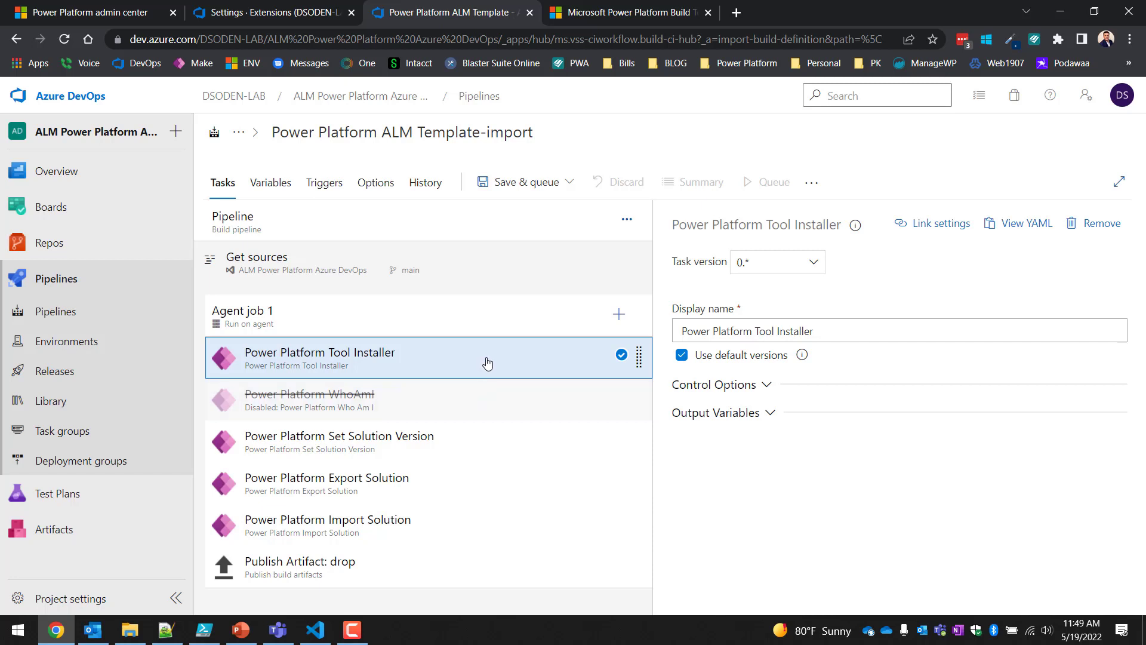
{"action": "left_click", "coordinate": [526, 398]}
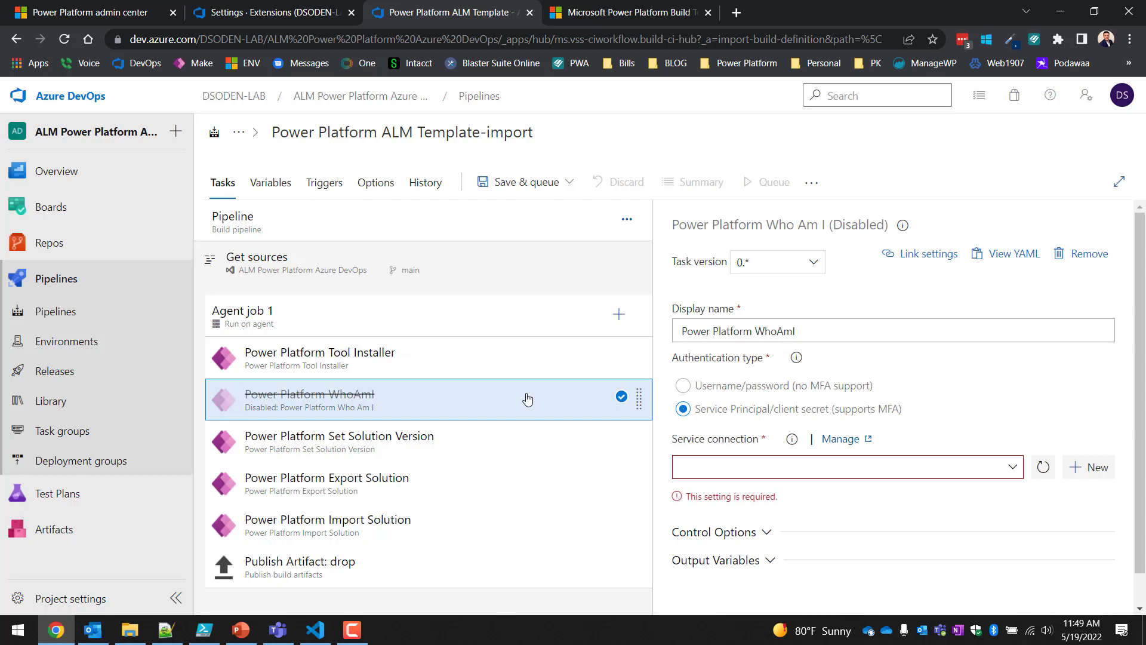
{"action": "right_click", "coordinate": [527, 399]}
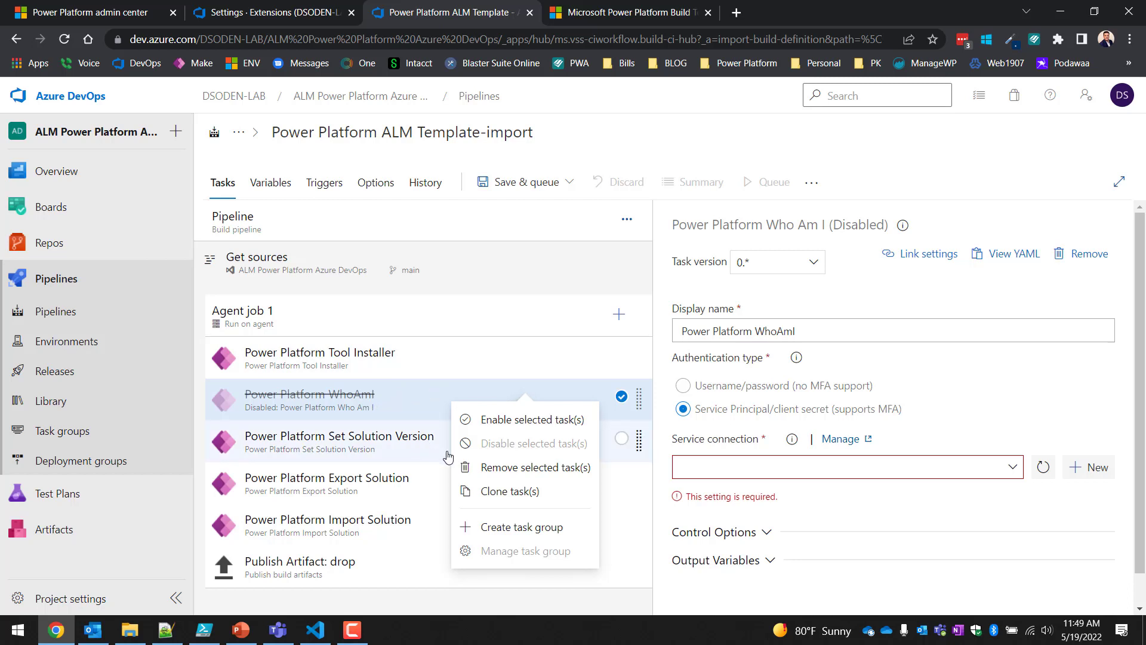
{"action": "left_click", "coordinate": [613, 453]}
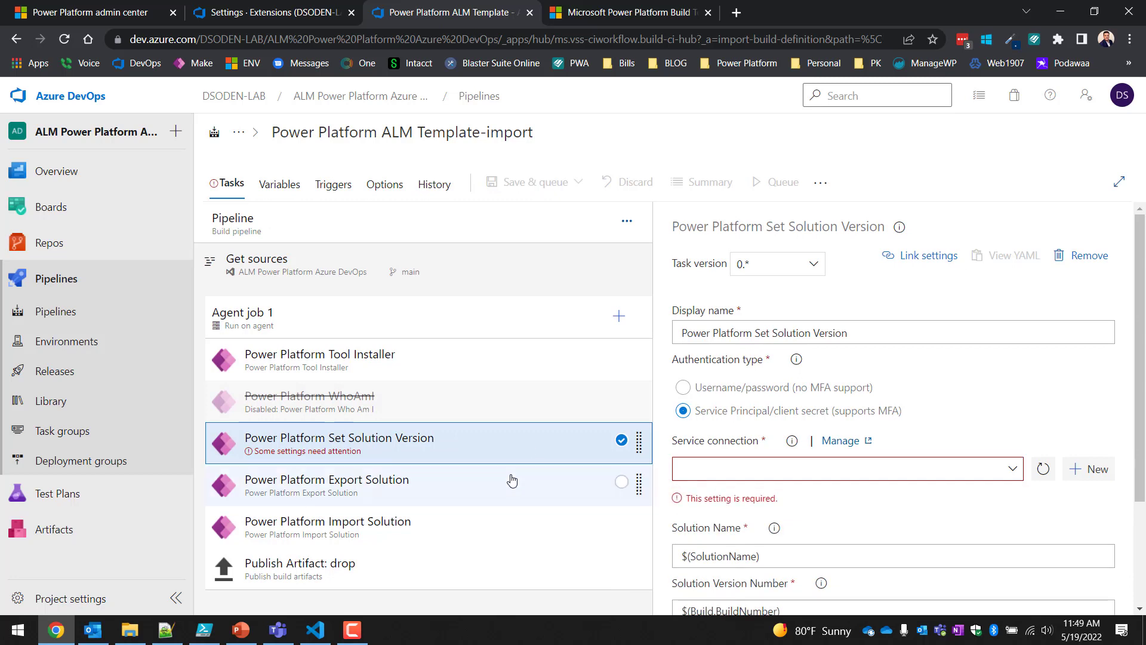
{"action": "left_click", "coordinate": [429, 411]}
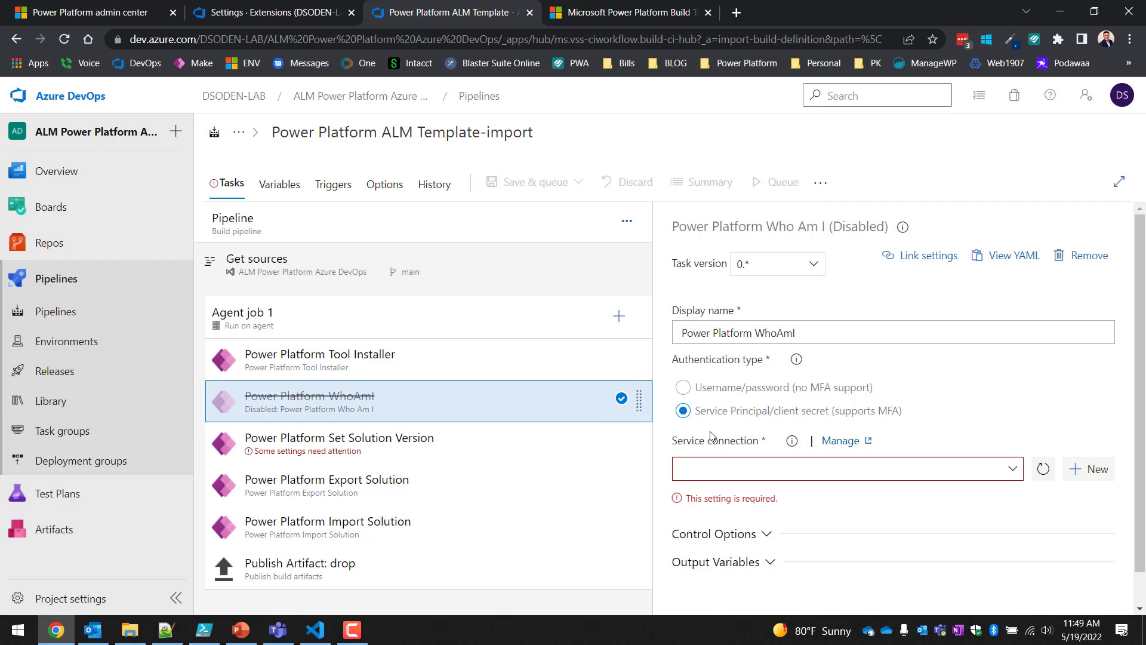
- Set the service connection of the disabled Power Platform WhoAmI task to DEV
{"action": "key", "text": "Tab"}
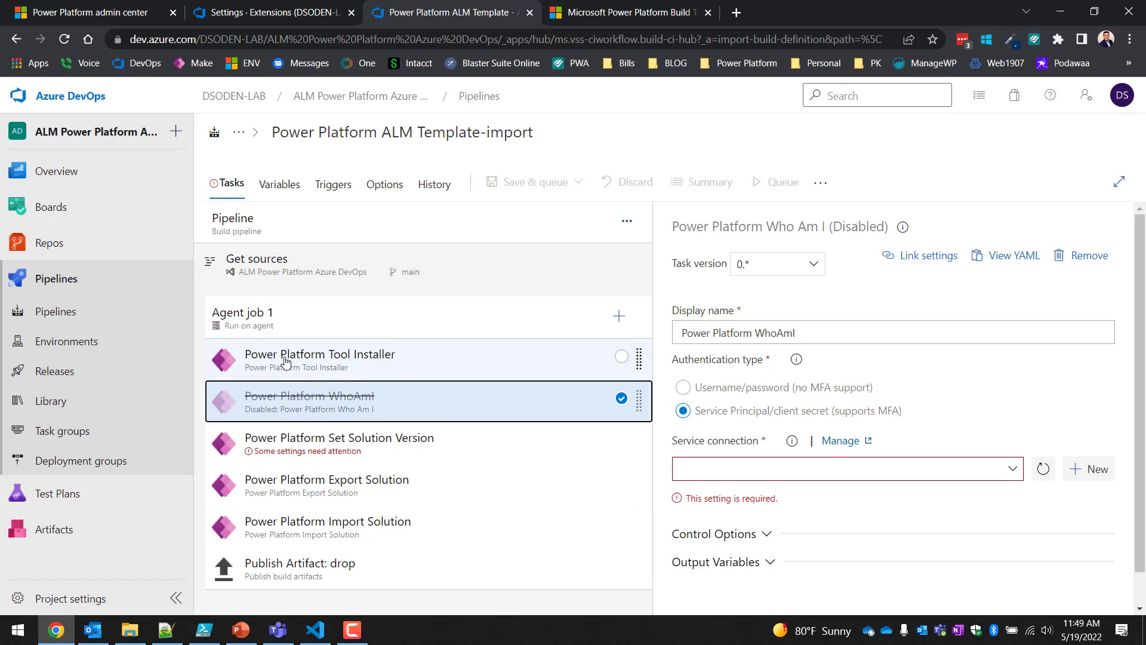
{"action": "left_click", "coordinate": [1014, 473]}
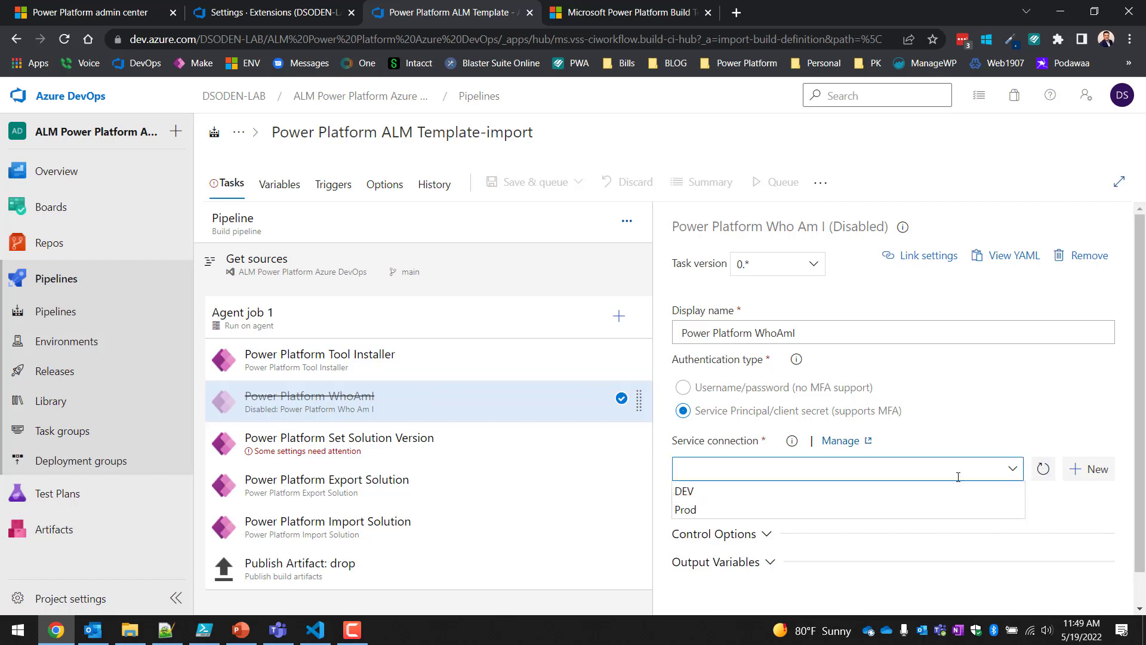
{"action": "left_click", "coordinate": [706, 492]}
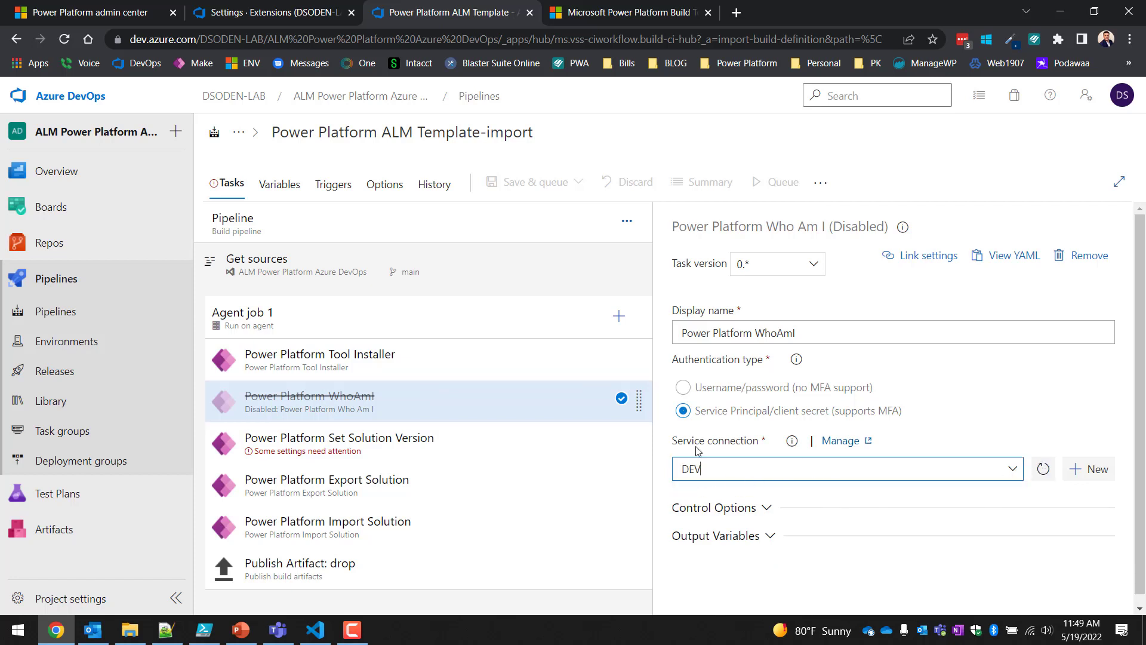
- Set the service connection to DEV for both the Set Solution Version and Export Solution tasks
{"action": "left_click", "coordinate": [552, 433]}
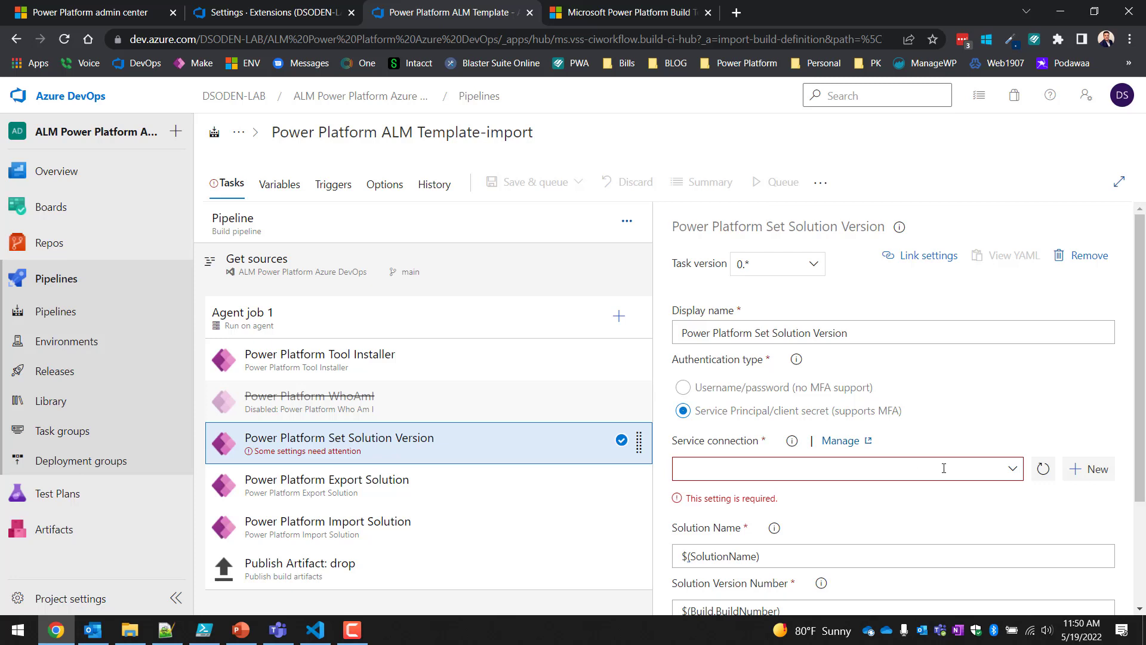
{"action": "left_click", "coordinate": [1017, 474]}
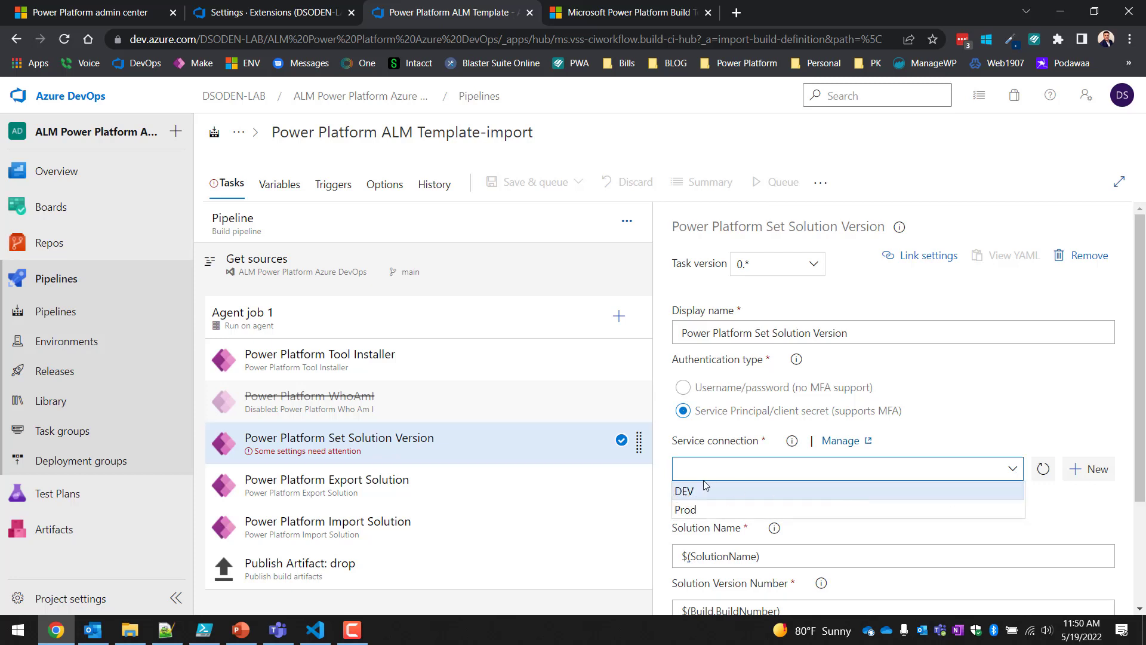
{"action": "left_click", "coordinate": [705, 495]}
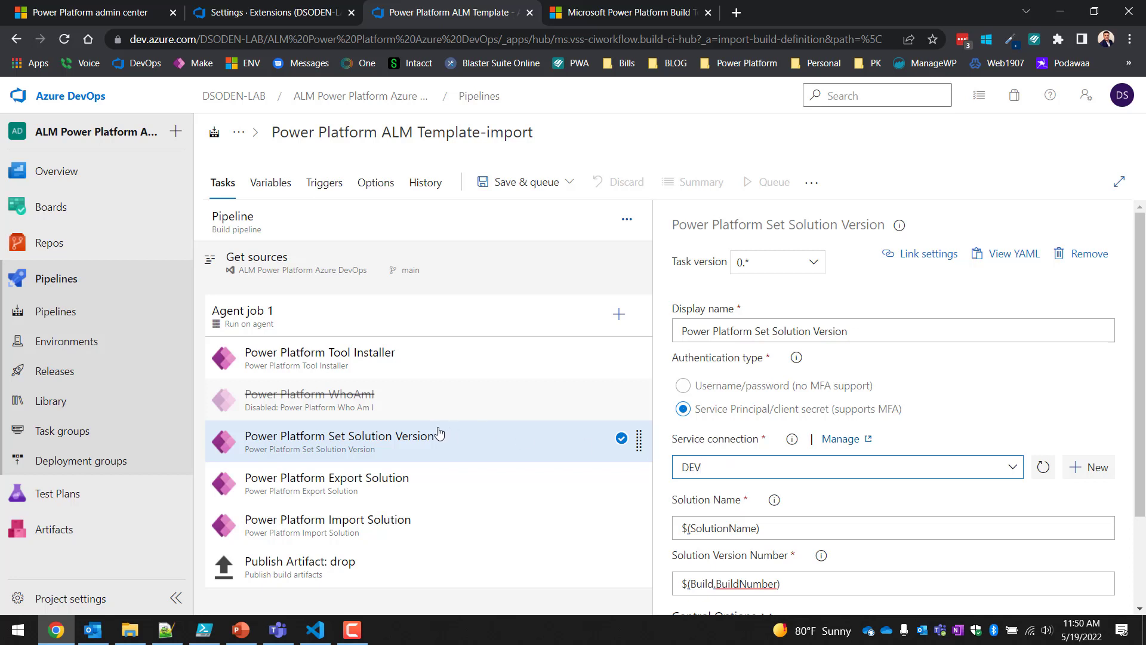
{"action": "left_click", "coordinate": [477, 482]}
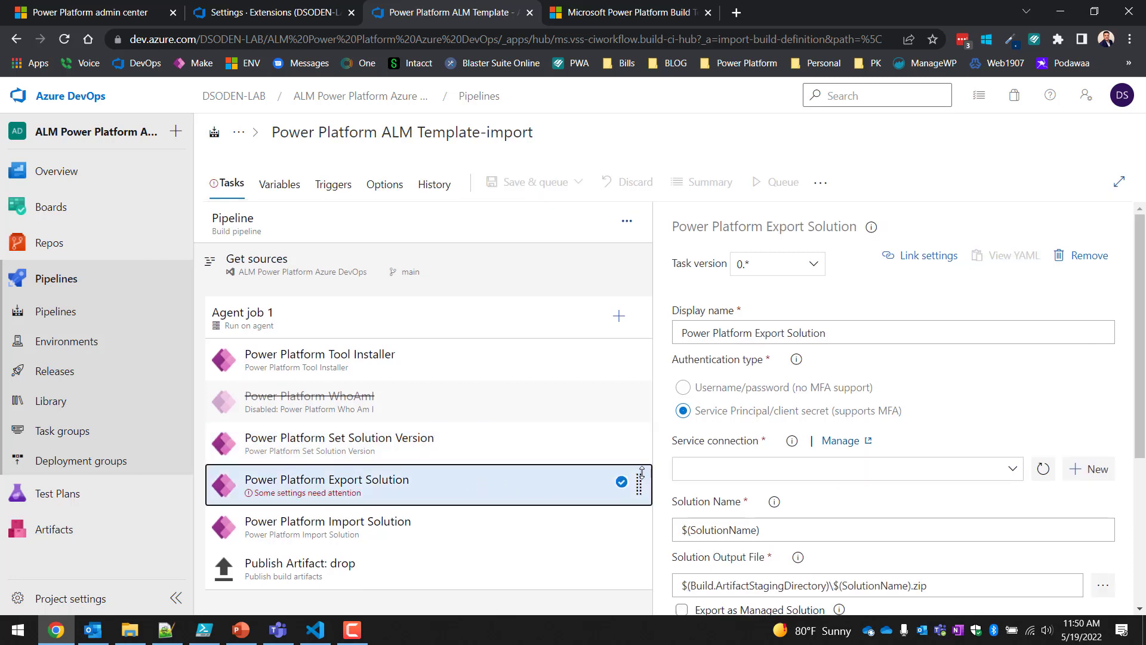
{"action": "left_click", "coordinate": [1016, 472]}
{"action": "left_click", "coordinate": [696, 491]}
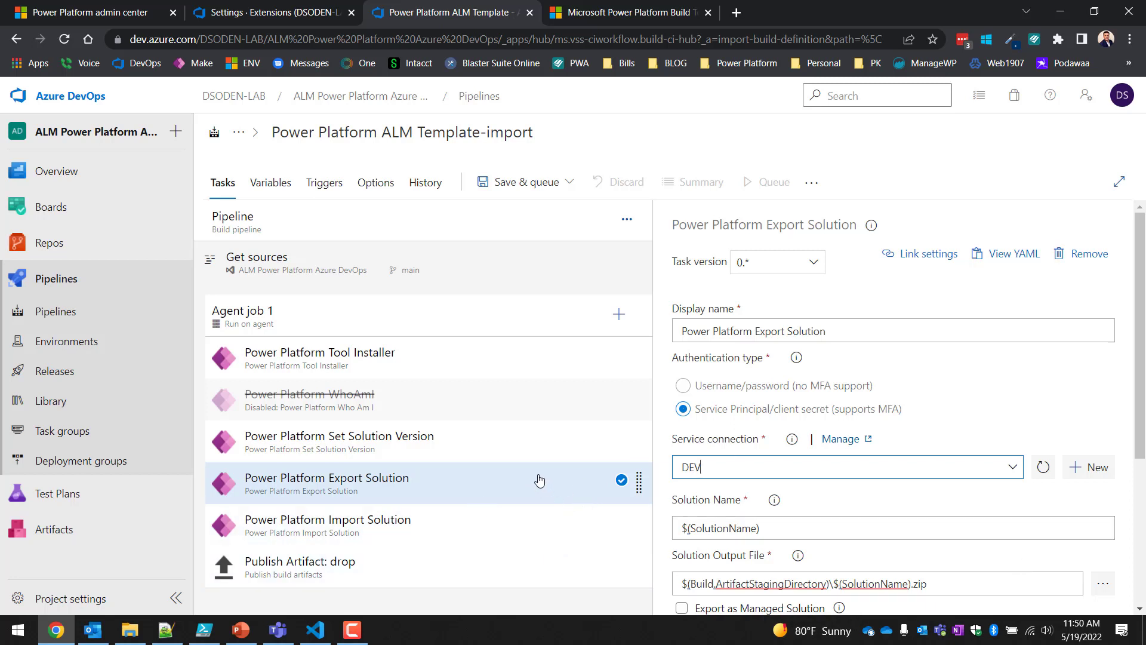
- Set the service connection of the Power Platform Import Solution task to Prod
{"action": "left_click", "coordinate": [491, 531]}
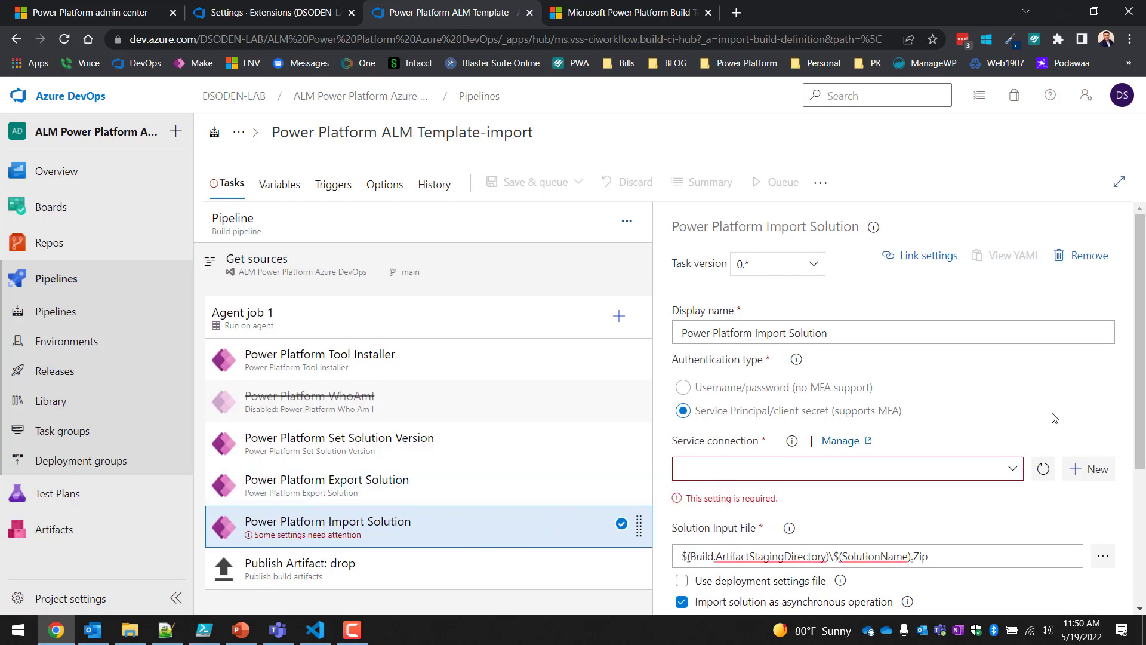
{"action": "left_click", "coordinate": [1012, 468]}
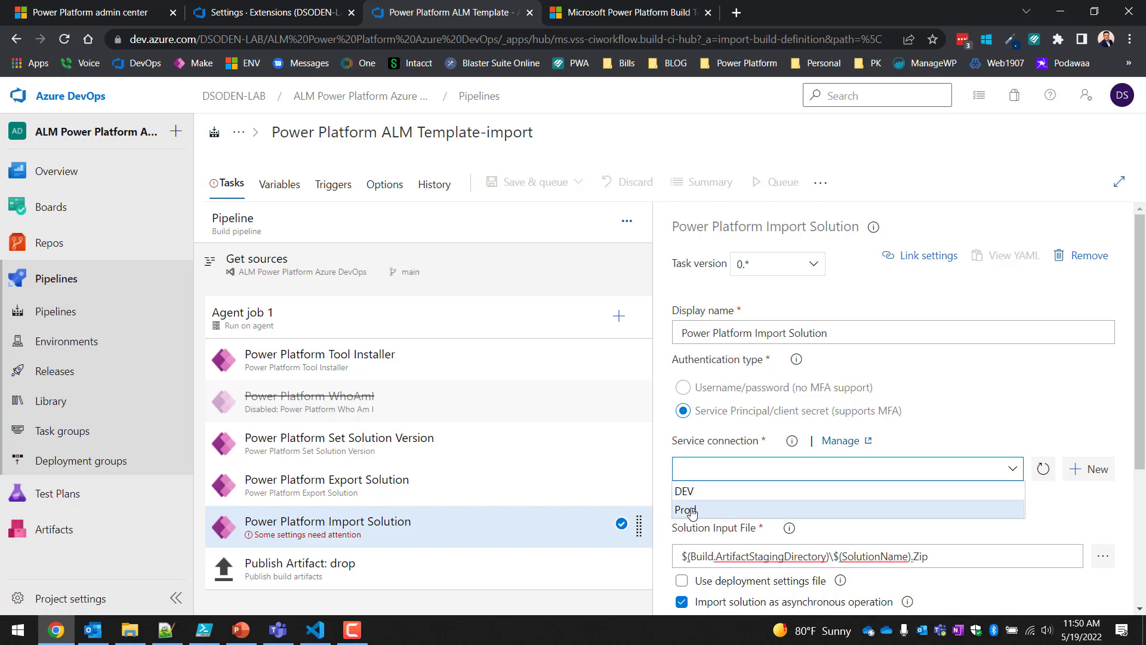
{"action": "left_click", "coordinate": [686, 509]}
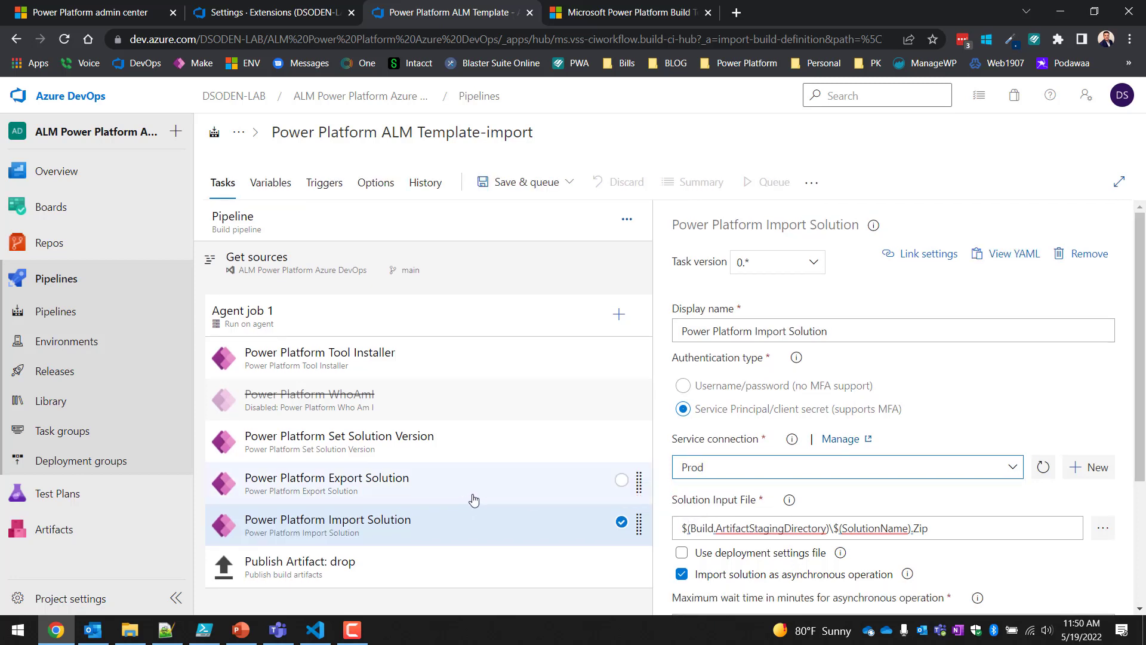
- Check the Publish Artifact: drop task and save the build pipeline in the root folder without queuing it
{"action": "left_click", "coordinate": [323, 567]}
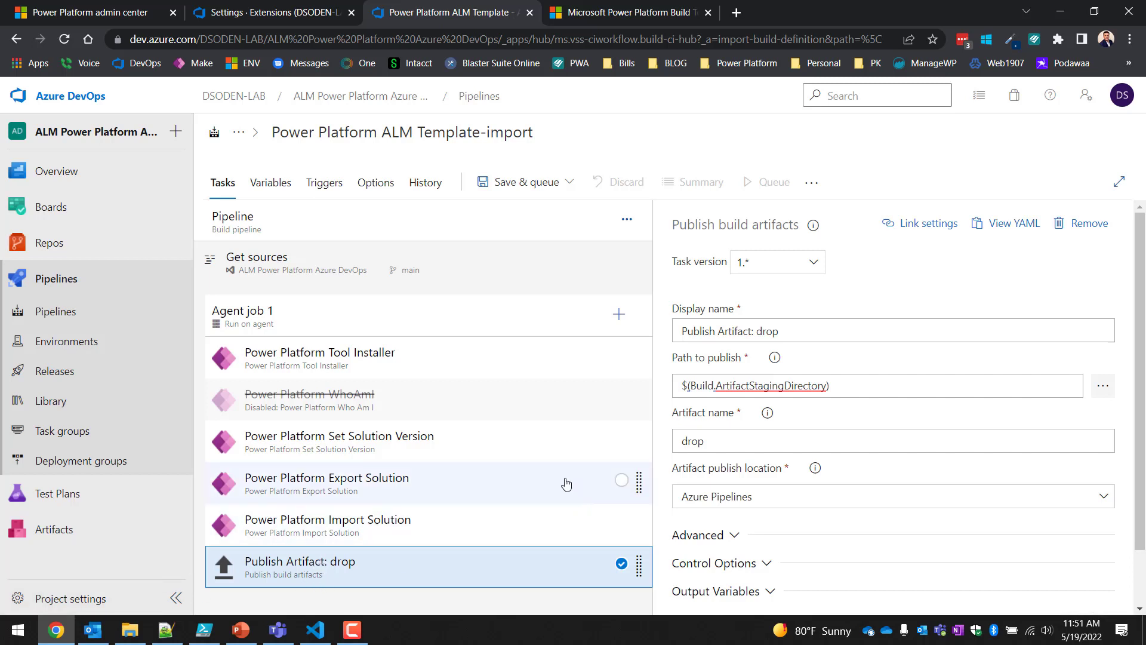
{"action": "left_click", "coordinate": [545, 561]}
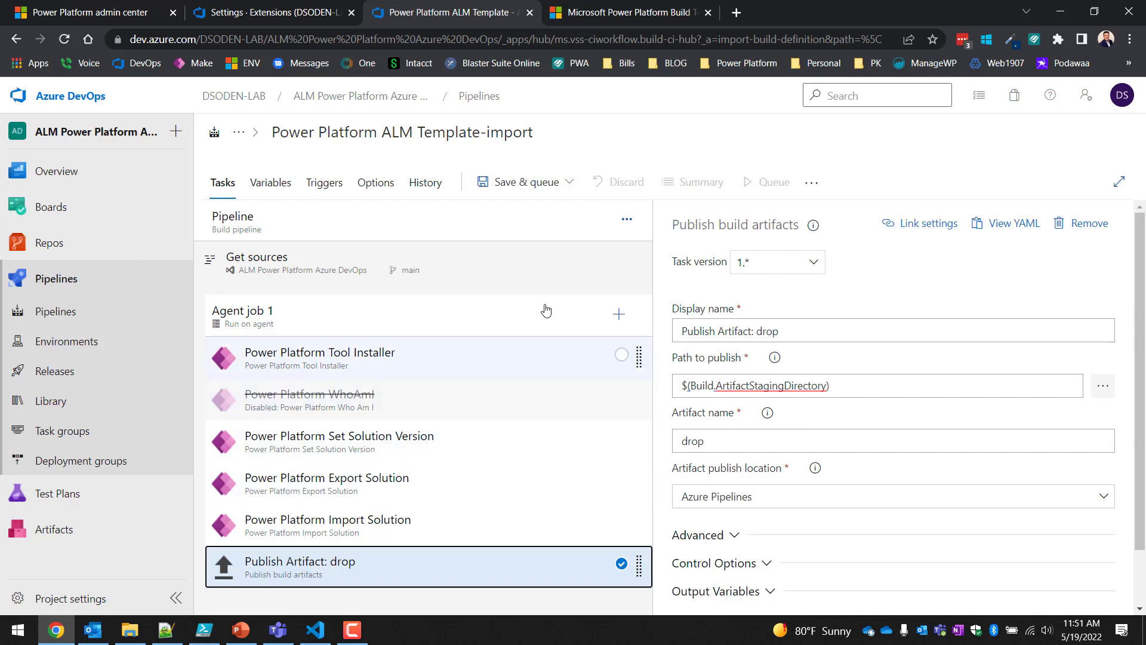
{"action": "left_click", "coordinate": [569, 182]}
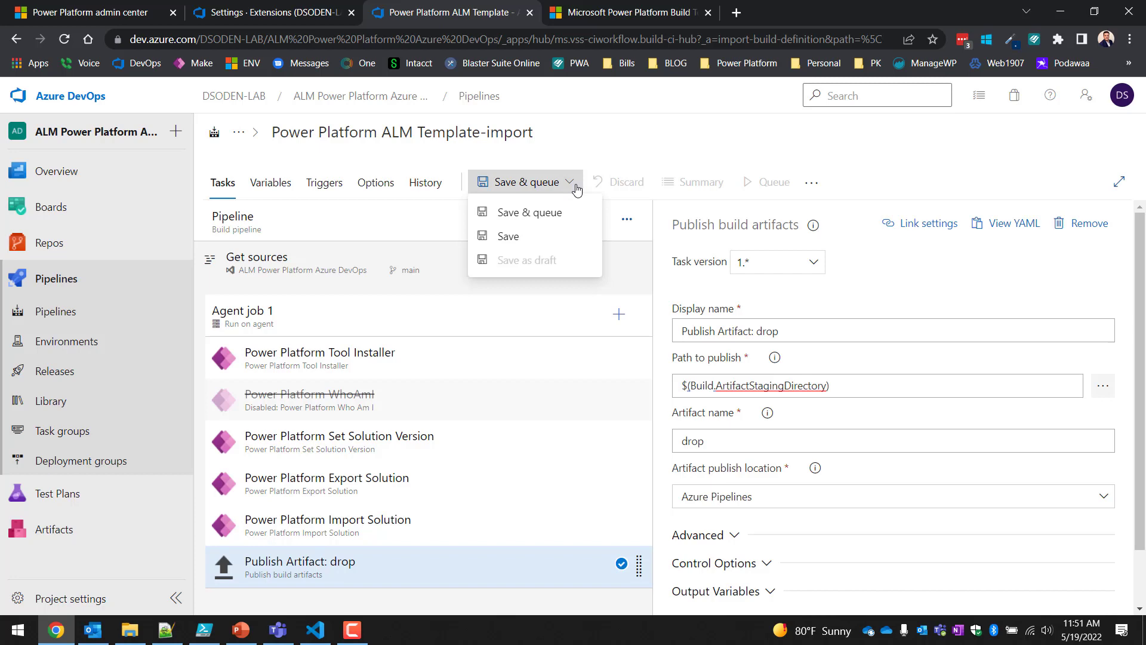
{"action": "left_click", "coordinate": [511, 238]}
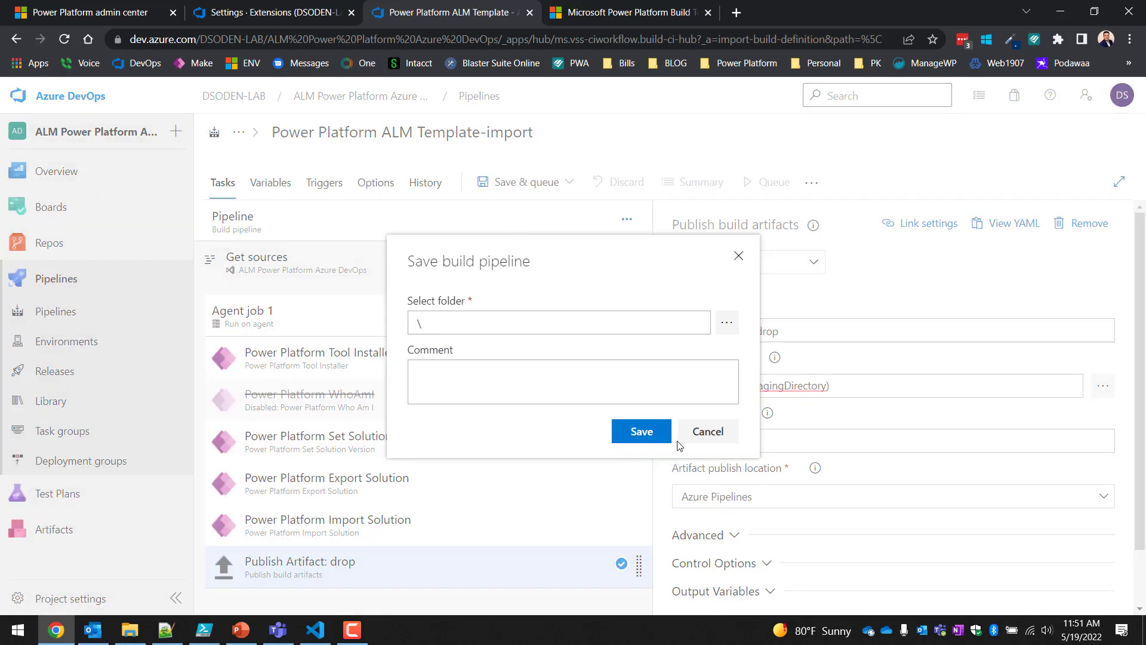
{"action": "left_click", "coordinate": [635, 439]}
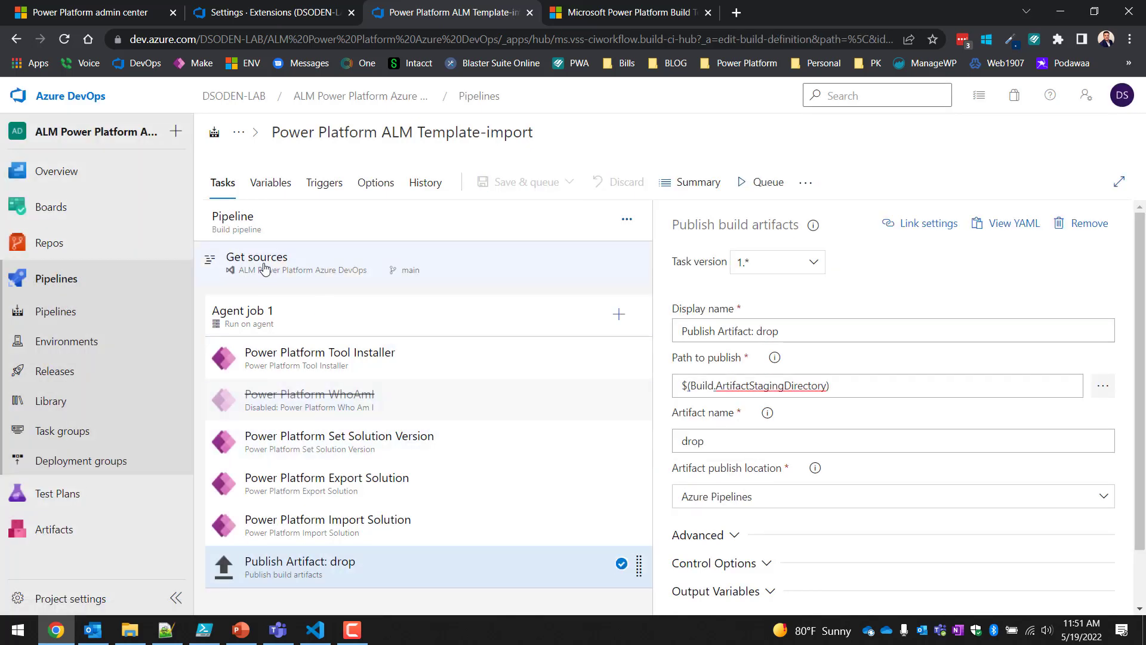
- Set the pipeline's SolutionName variable to HRPTO, taking the solution name from the Notepad++ notes
{"action": "left_click", "coordinate": [278, 189]}
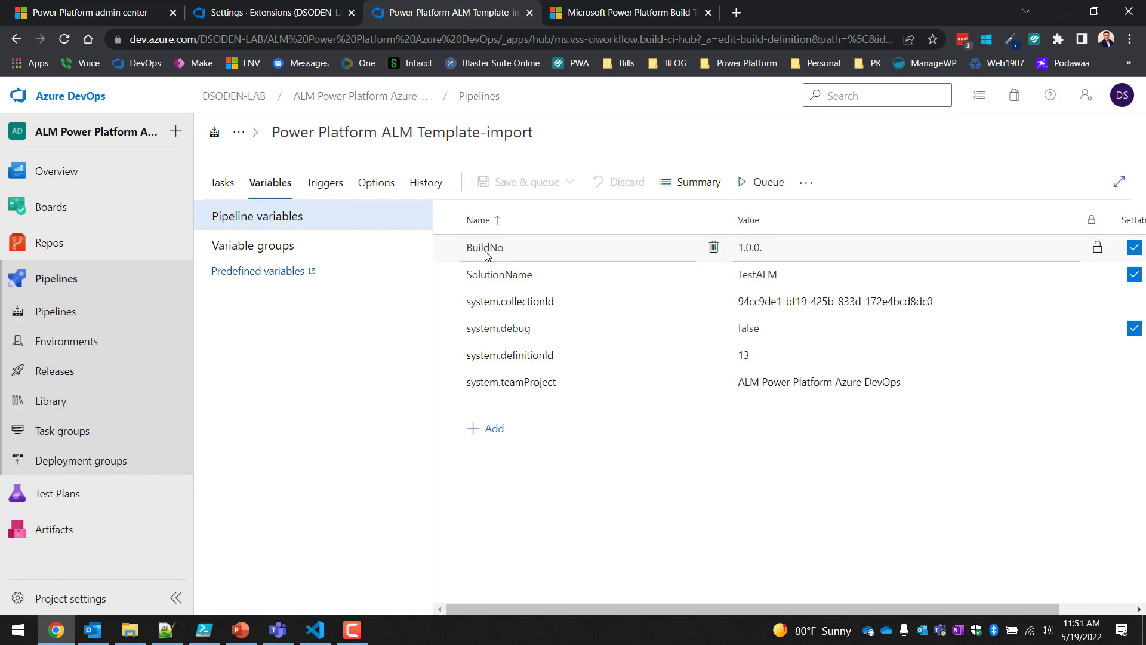
{"action": "key", "text": "alt+Tab"}
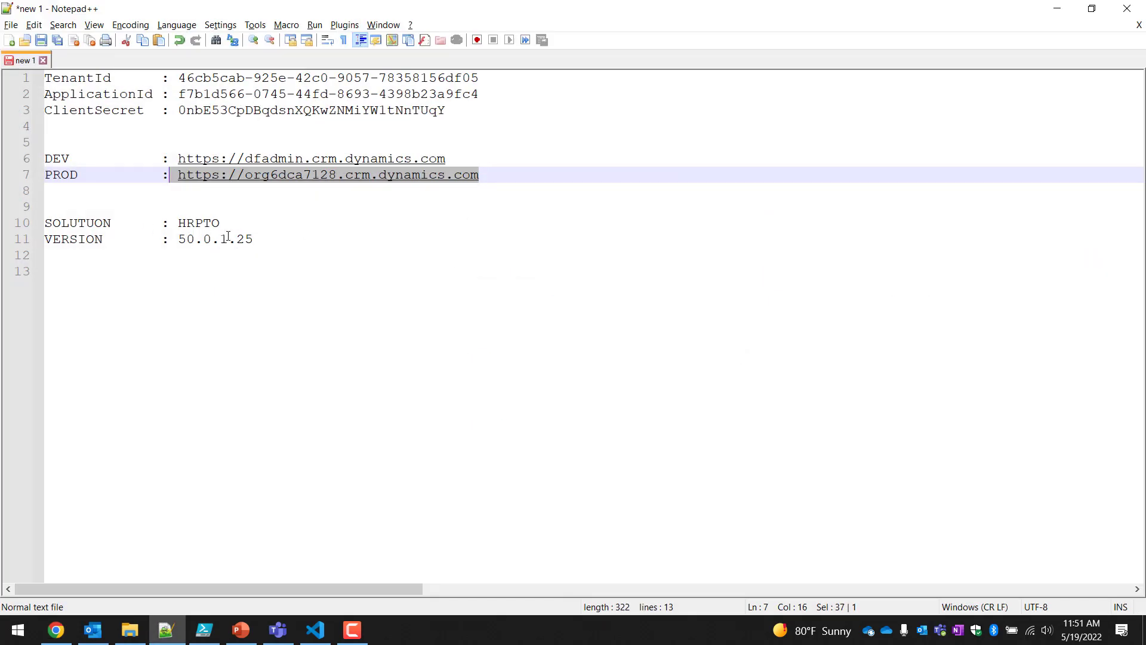
{"action": "left_click_drag", "start_coordinate": [262, 253], "coordinate": [1, 229]}
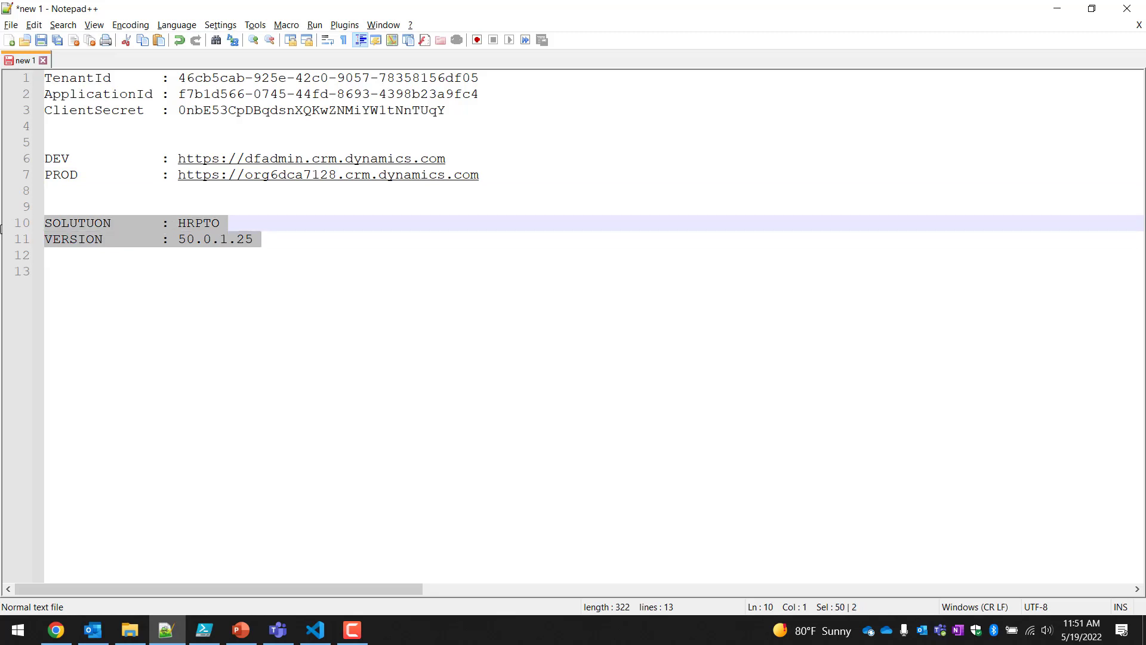
{"action": "left_click", "coordinate": [309, 264]}
{"action": "left_click", "coordinate": [206, 213]}
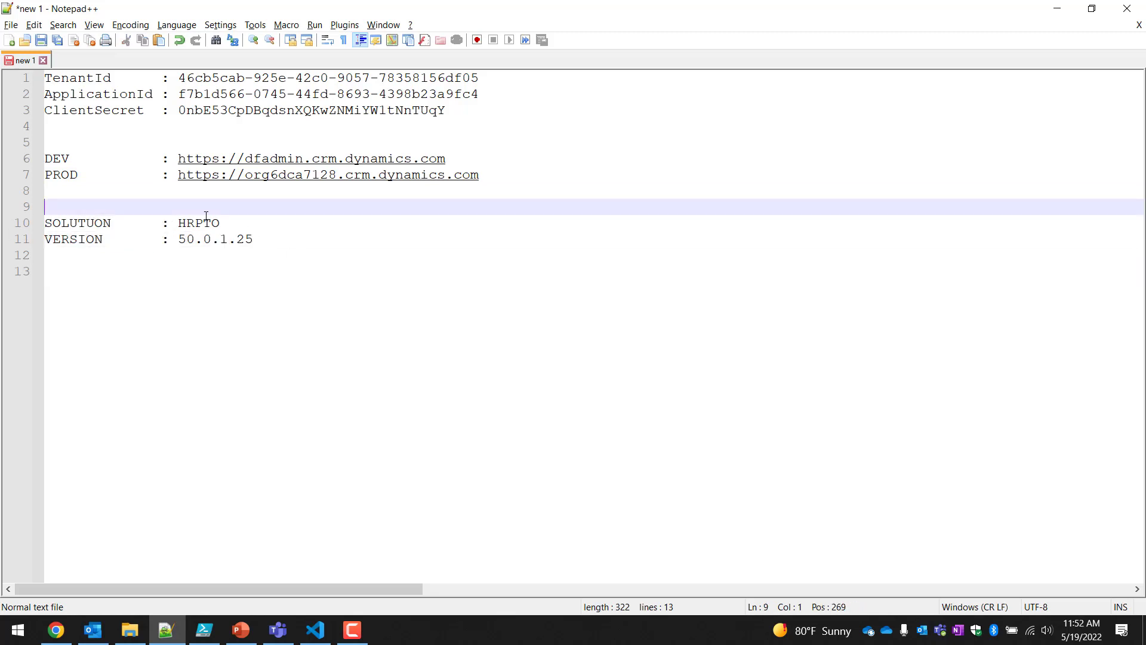
{"action": "double_click", "coordinate": [206, 222]}
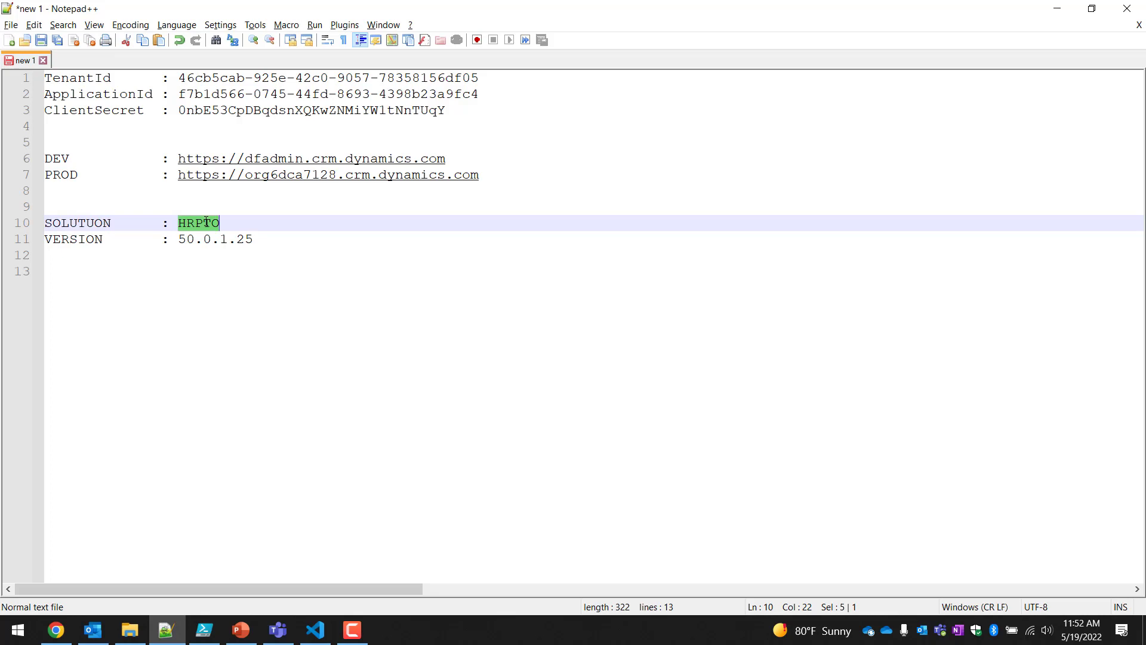
{"action": "key", "text": "alt+Tab"}
- Consult the version in the Notepad++ notes and set the pipeline's BuildNo variable to "50.0.1." with the trailing dot
{"action": "key", "text": "alt+Tab"}
{"action": "left_click_drag", "start_coordinate": [229, 239], "coordinate": [180, 242]}
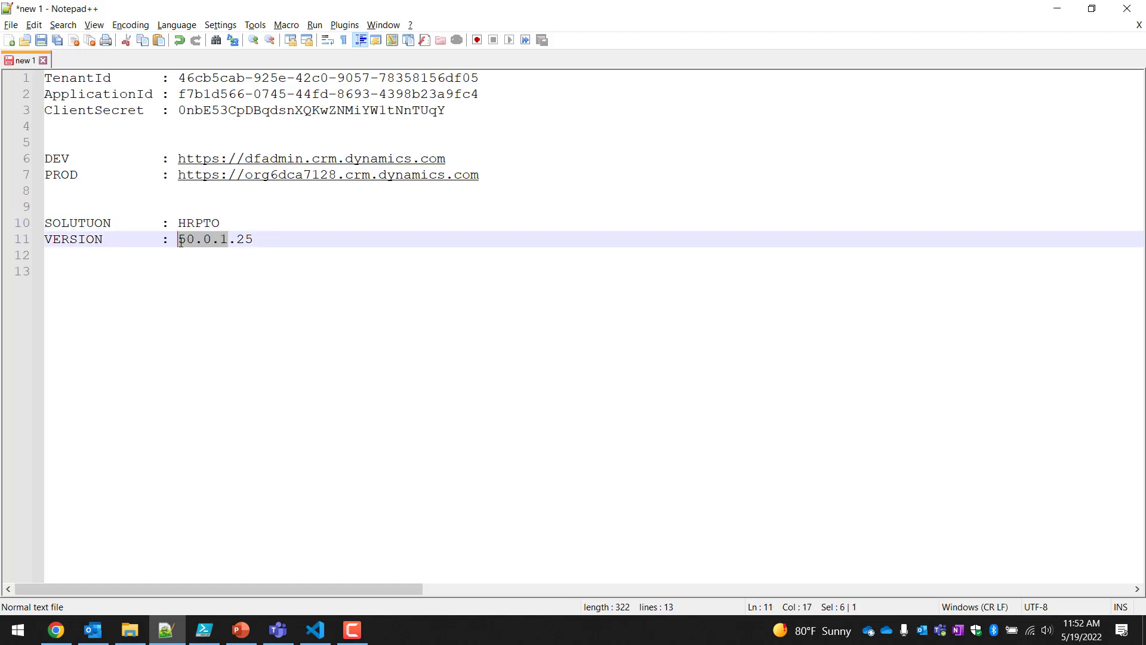
{"action": "double_click", "coordinate": [239, 239]}
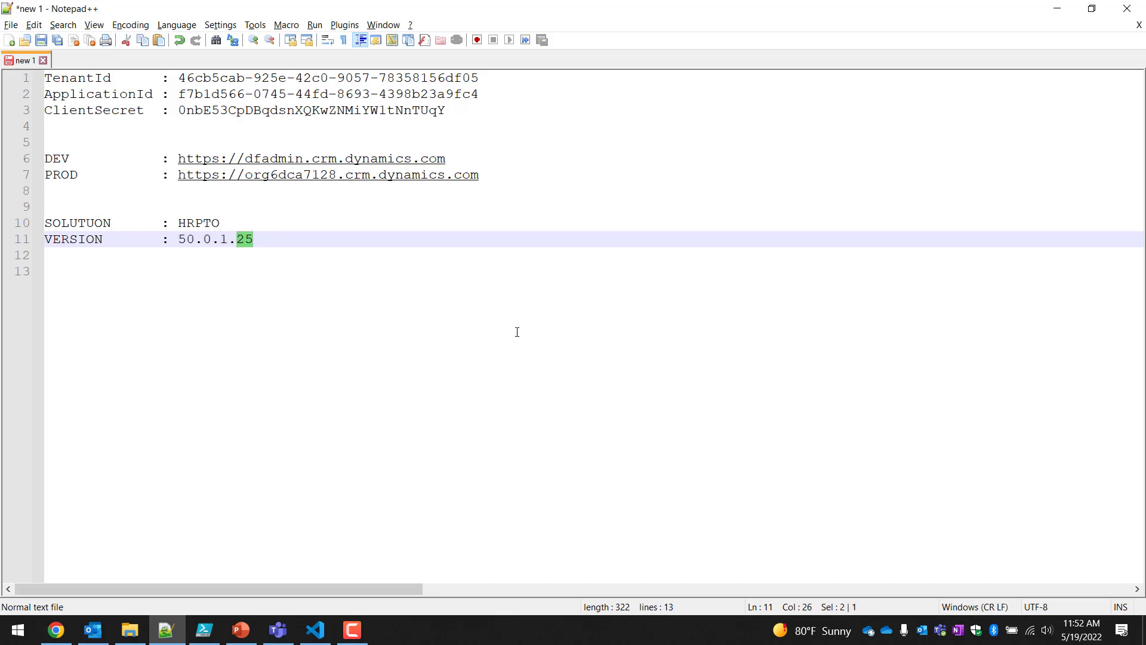
{"action": "key", "text": "alt+Tab"}
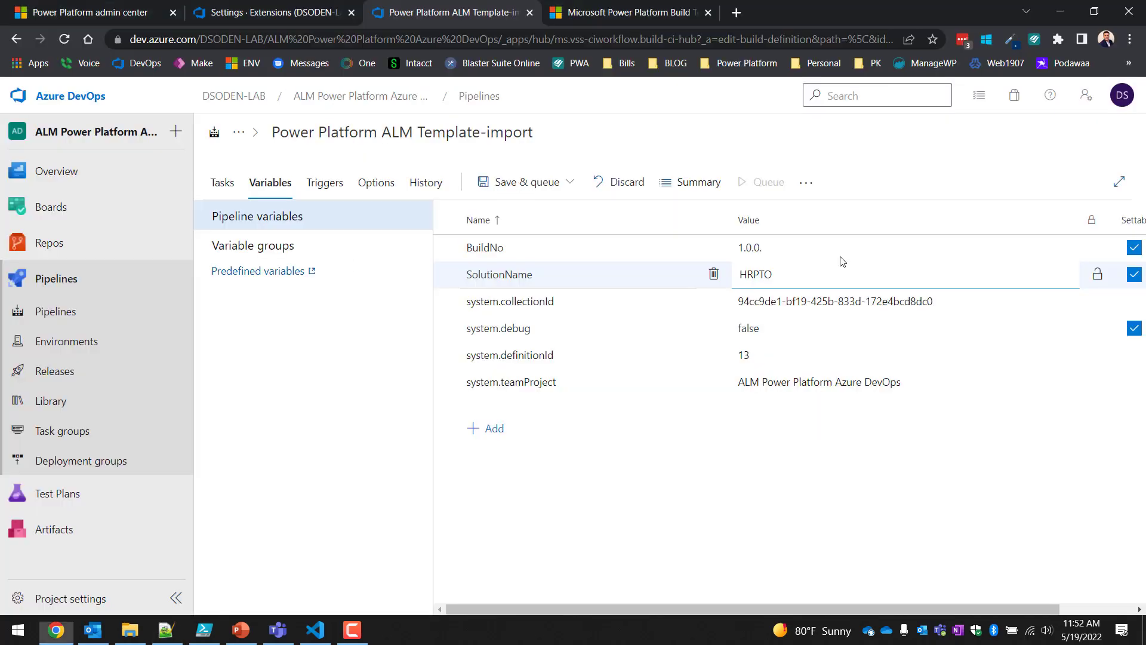
{"action": "left_click_drag", "start_coordinate": [783, 256], "coordinate": [728, 255]}
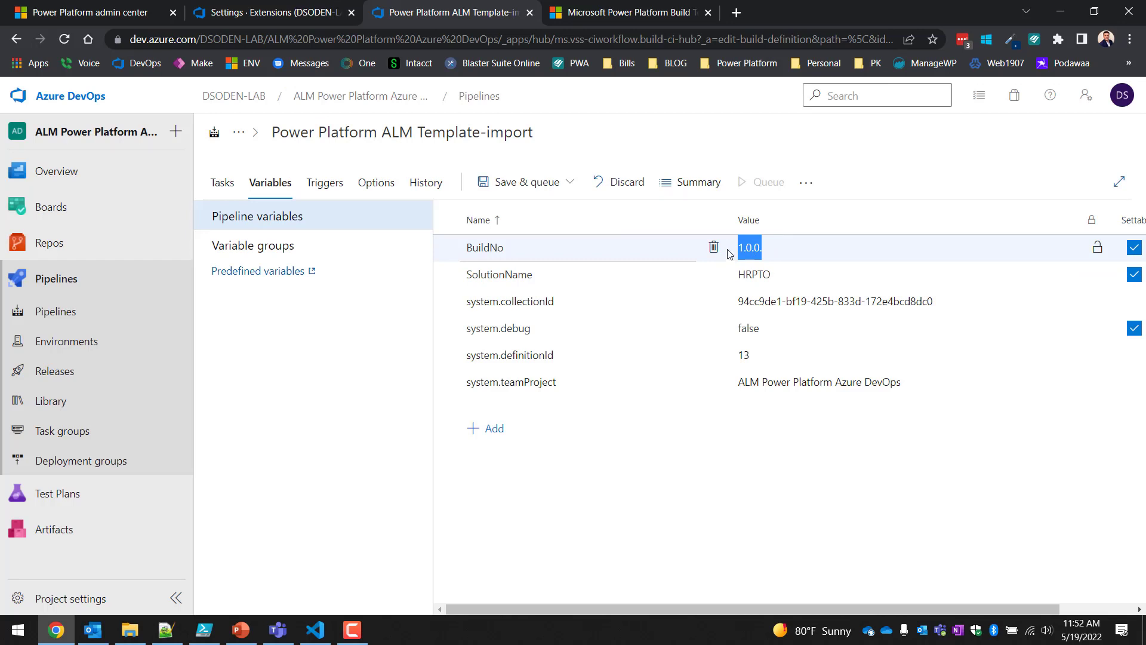
{"action": "left_click", "coordinate": [770, 251]}
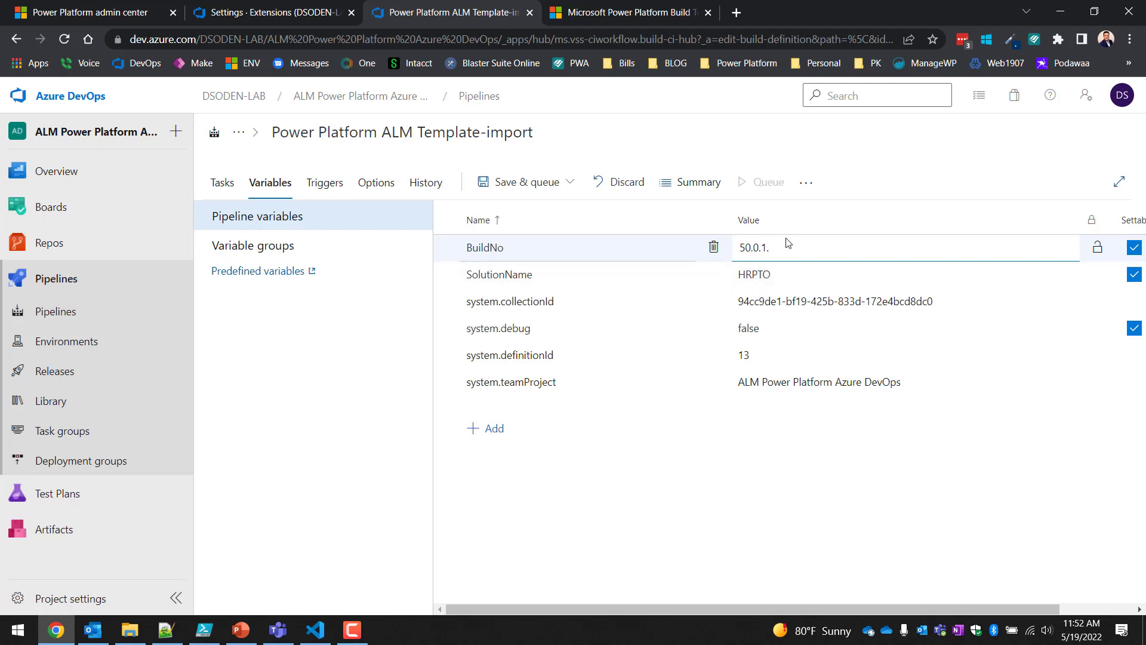
- Check the pipeline's build number format option and read its documentation on the $(Rev:r) and $(Build.BuildId) tokens
{"action": "left_click", "coordinate": [375, 182]}
{"action": "mouse_move", "coordinate": [325, 336]}
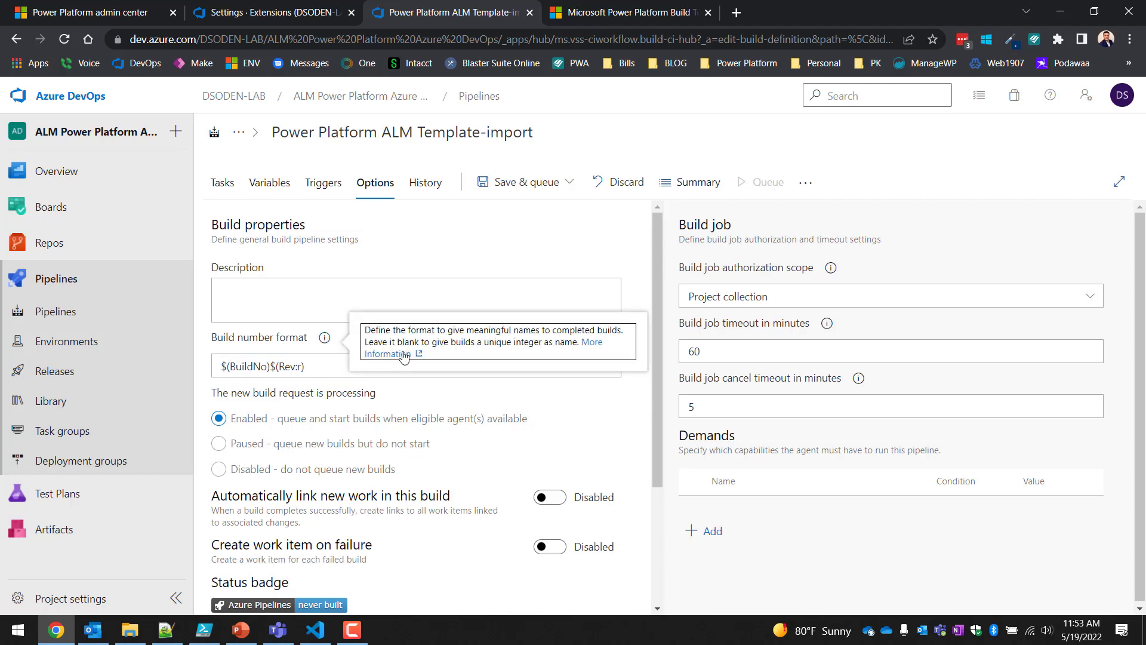
{"action": "left_click", "coordinate": [594, 342]}
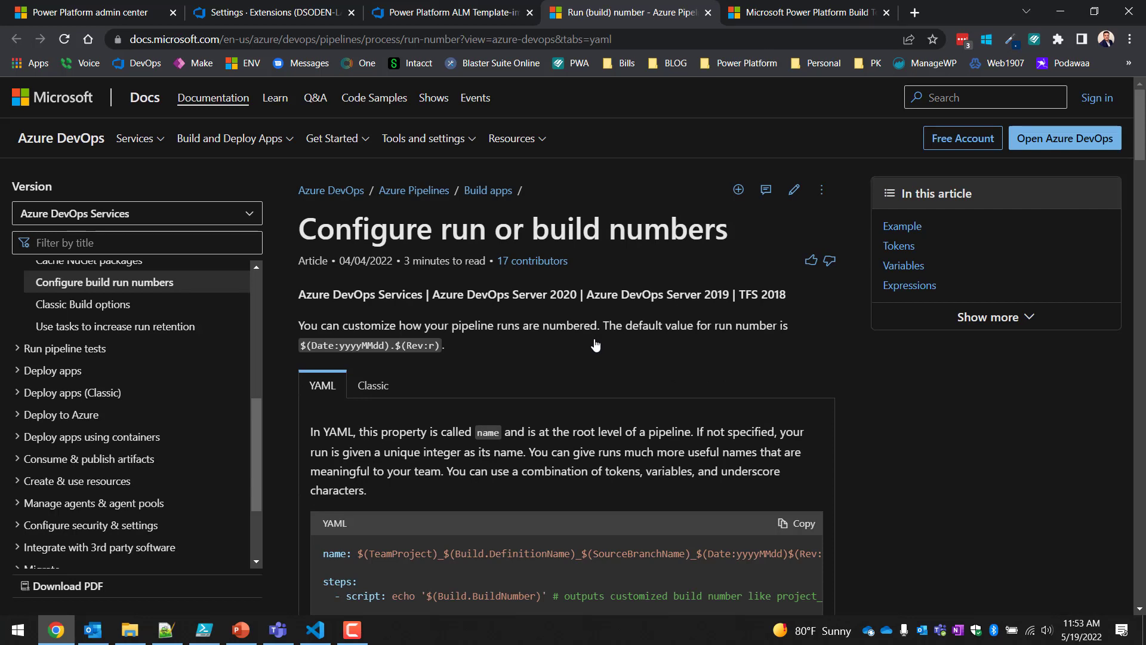
{"action": "scroll", "coordinate": [585, 318], "scroll_direction": "down", "scroll_amount": 10}
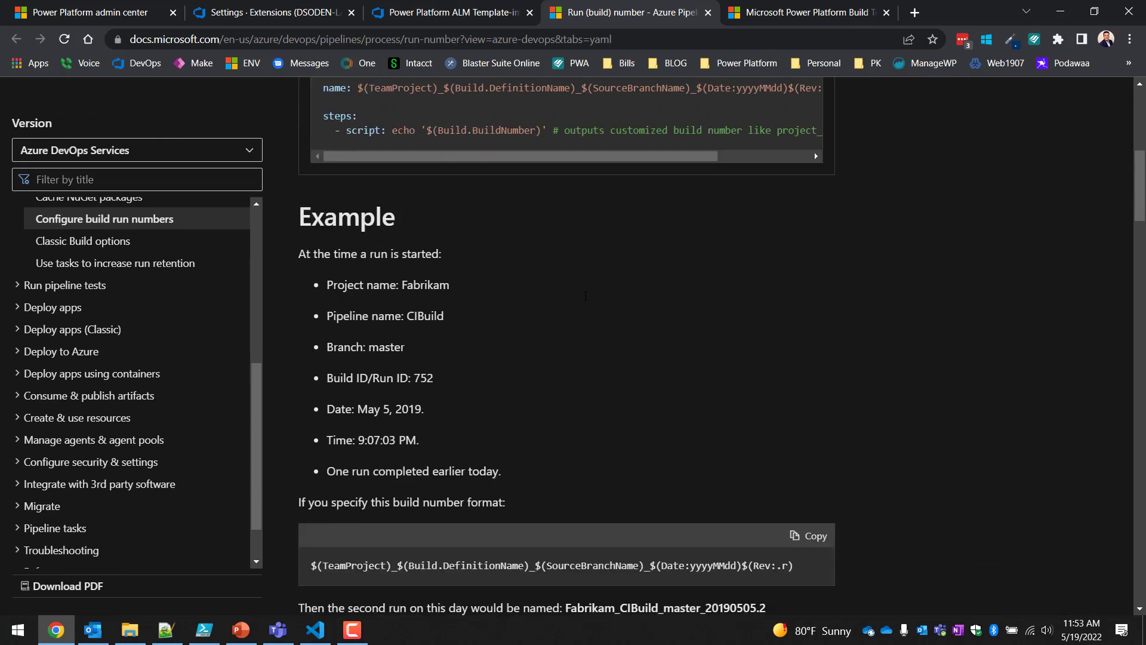
{"action": "scroll", "coordinate": [586, 296], "scroll_direction": "down", "scroll_amount": 7}
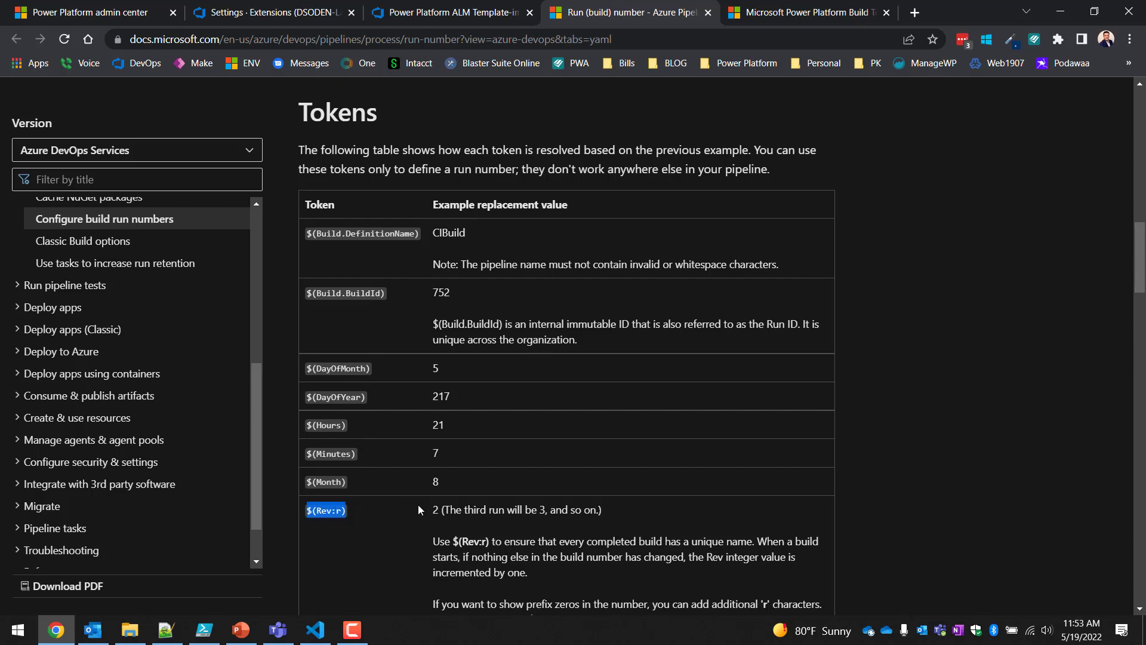
{"action": "scroll", "coordinate": [418, 504], "scroll_direction": "down", "scroll_amount": 3}
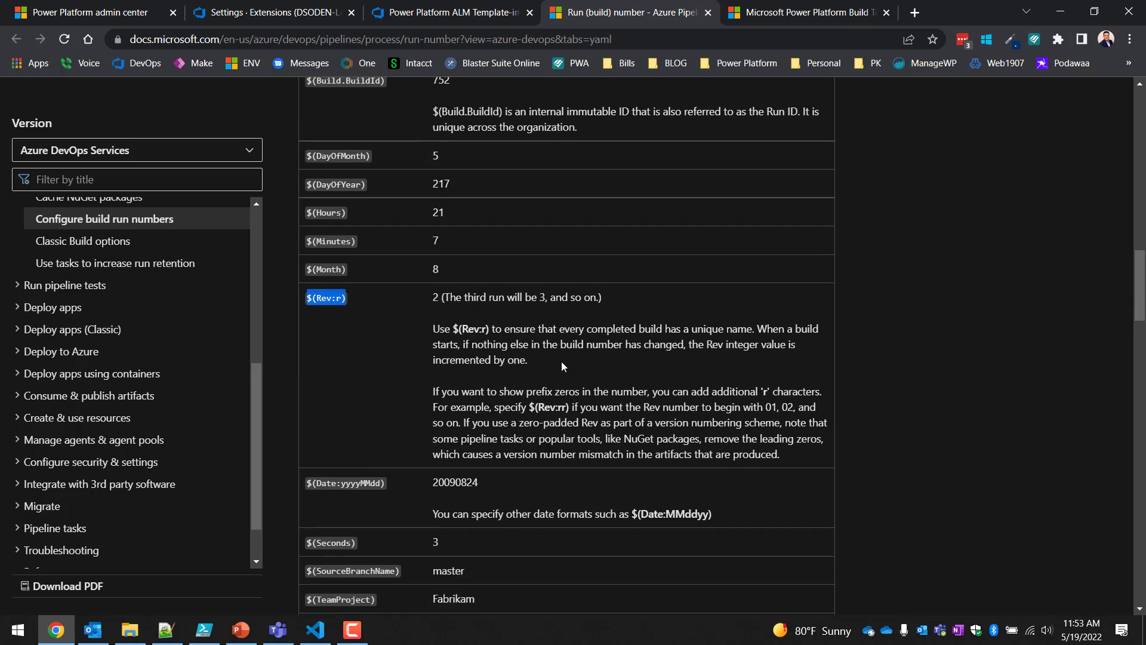
{"action": "scroll", "coordinate": [562, 358], "scroll_direction": "down", "scroll_amount": 1}
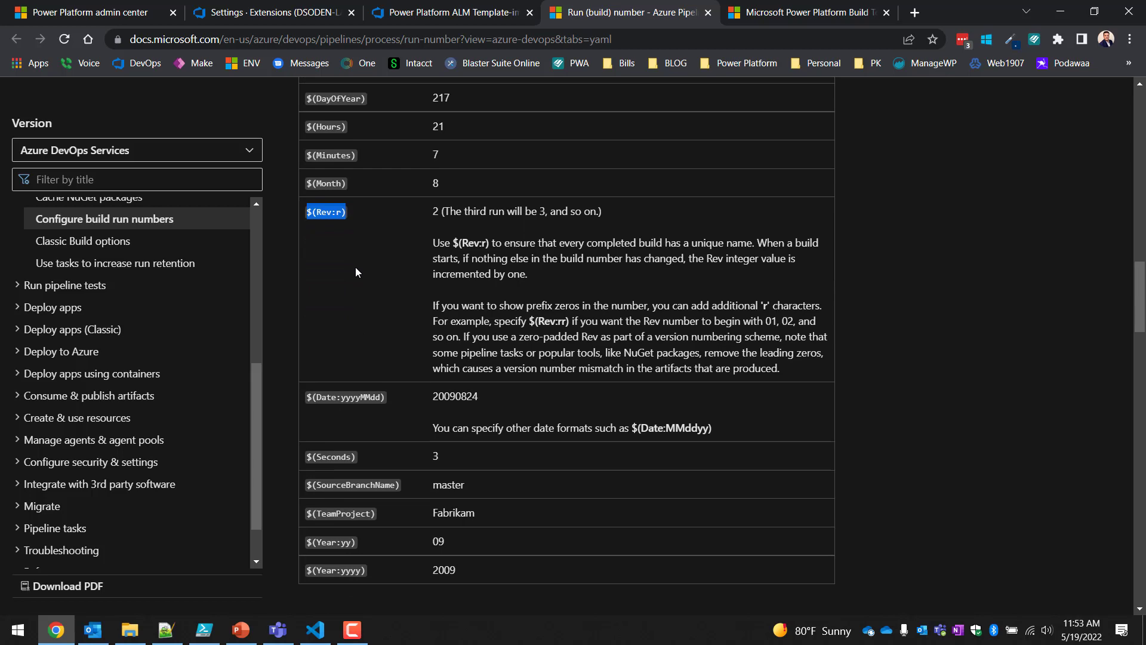
{"action": "scroll", "coordinate": [356, 267], "scroll_direction": "up", "scroll_amount": 2}
{"action": "left_click_drag", "start_coordinate": [311, 174], "coordinate": [400, 178]}
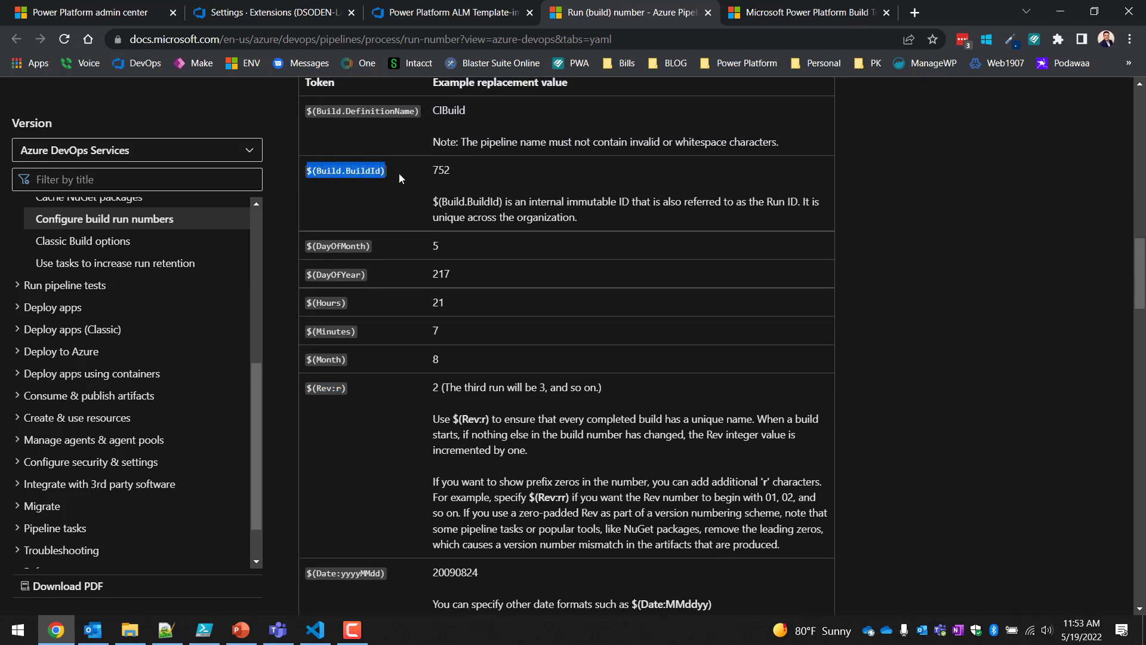
{"action": "scroll", "coordinate": [399, 173], "scroll_direction": "up", "scroll_amount": 1}
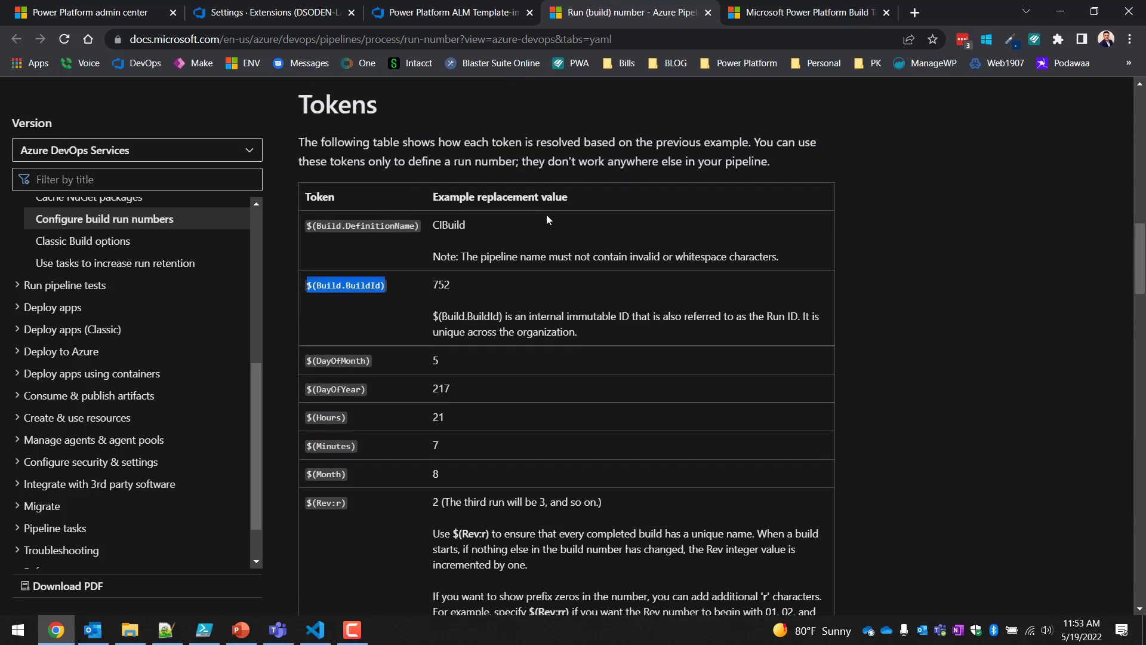
{"action": "scroll", "coordinate": [547, 216], "scroll_direction": "up", "scroll_amount": 1}
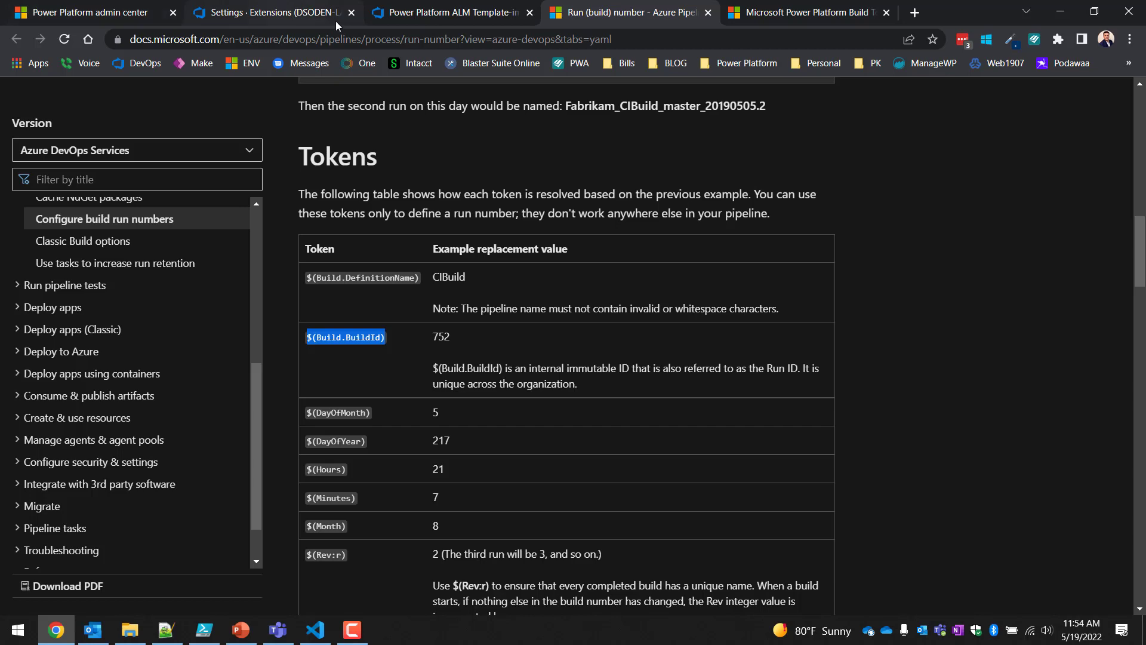
- Review the BuildNo and SolutionName variables of the Power Platform ALM Template-import pipeline and bring up its save options
{"action": "left_click", "coordinate": [439, 13]}
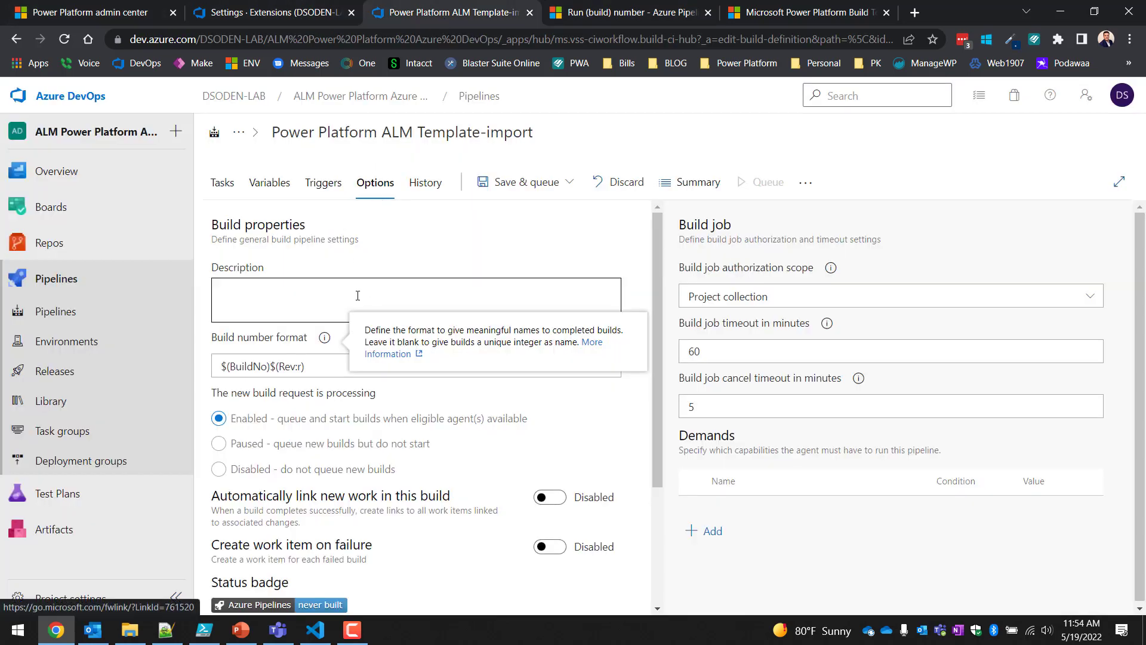
{"action": "left_click", "coordinate": [270, 183]}
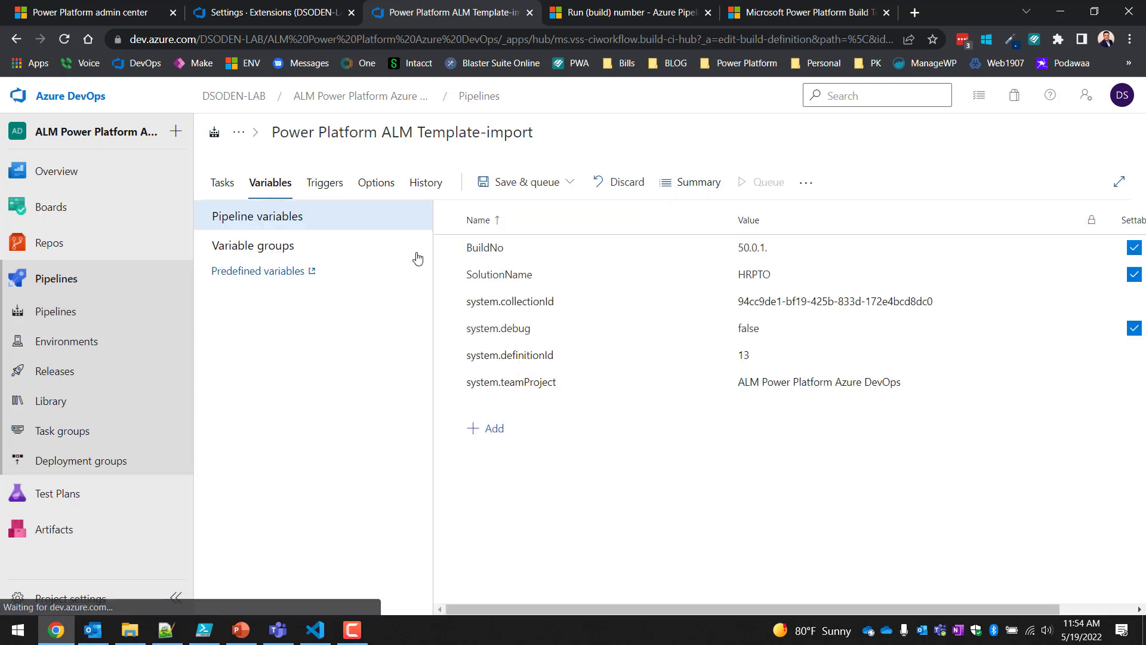
{"action": "left_click", "coordinate": [514, 247]}
{"action": "left_click", "coordinate": [516, 274]}
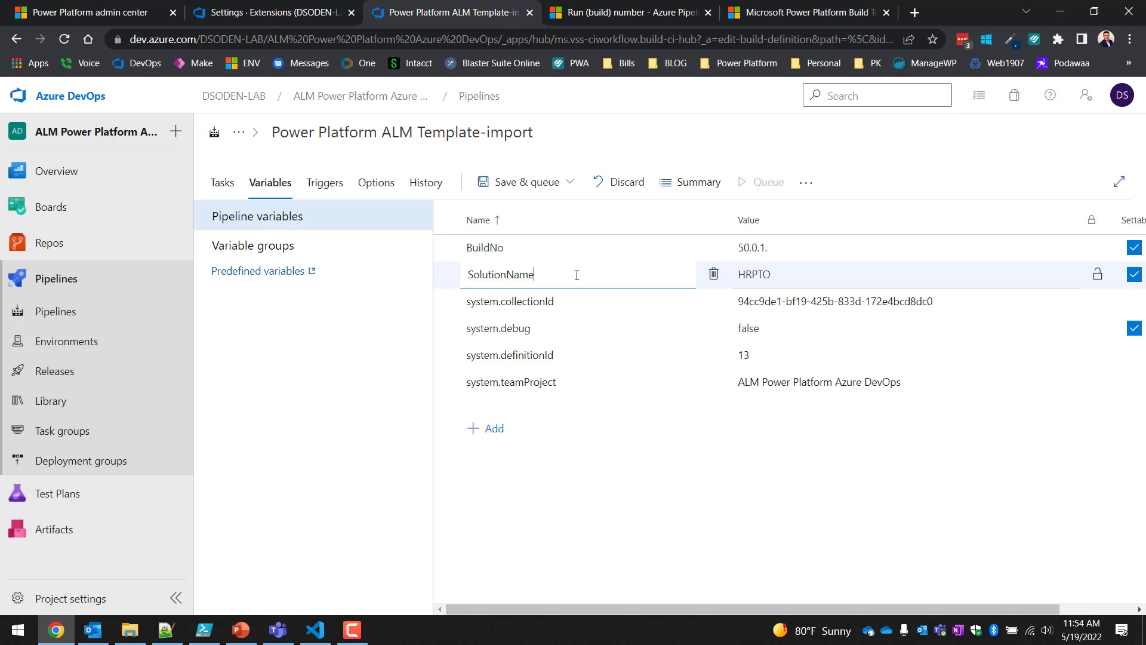
{"action": "left_click", "coordinate": [519, 186]}
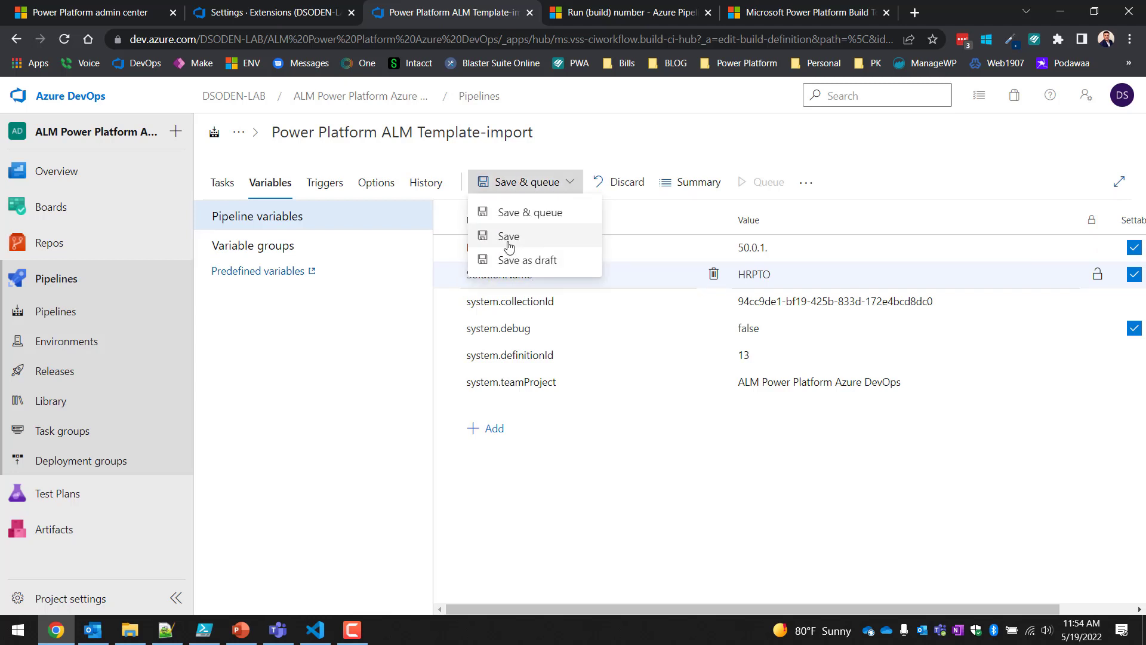
- Switch to Power Apps and check the solutions in the DEFAULT environment and in the target developer environment
{"action": "left_click", "coordinate": [90, 11]}
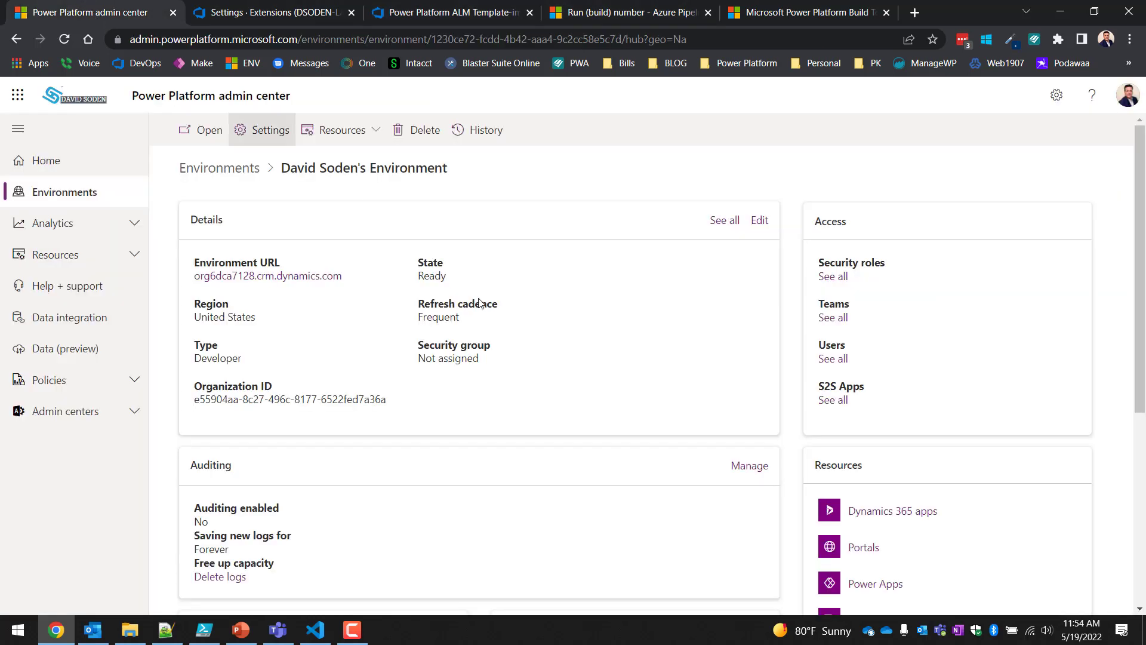
{"action": "left_click", "coordinate": [203, 62]}
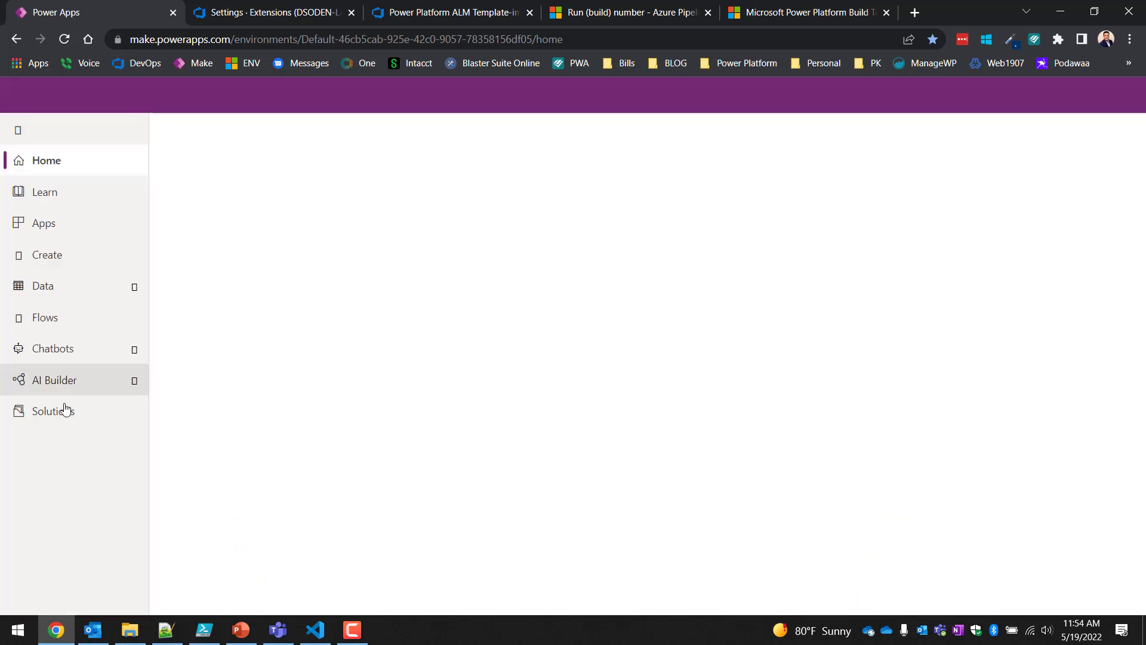
{"action": "left_click", "coordinate": [60, 411]}
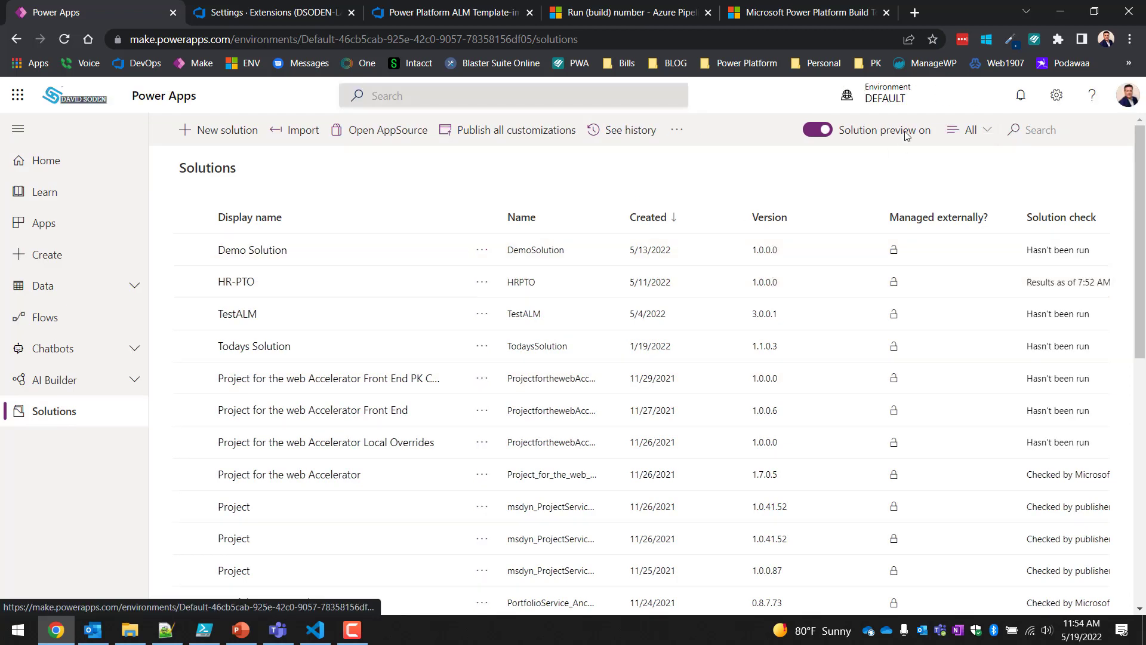
{"action": "left_click", "coordinate": [880, 94]}
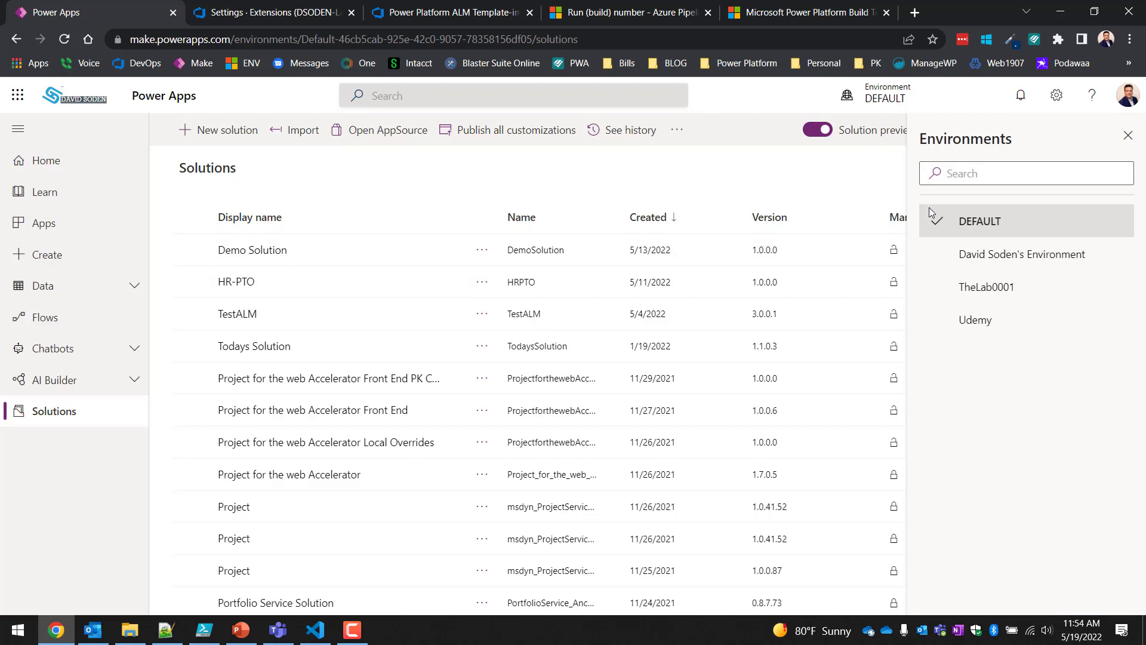
{"action": "left_click", "coordinate": [979, 254]}
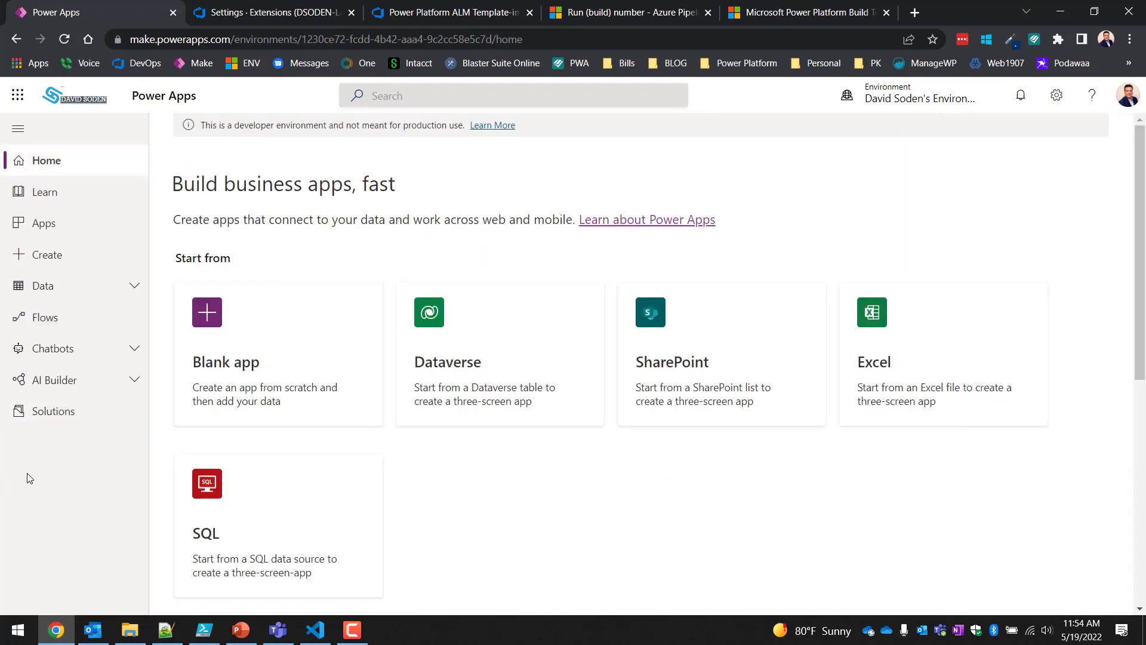
{"action": "left_click", "coordinate": [49, 411]}
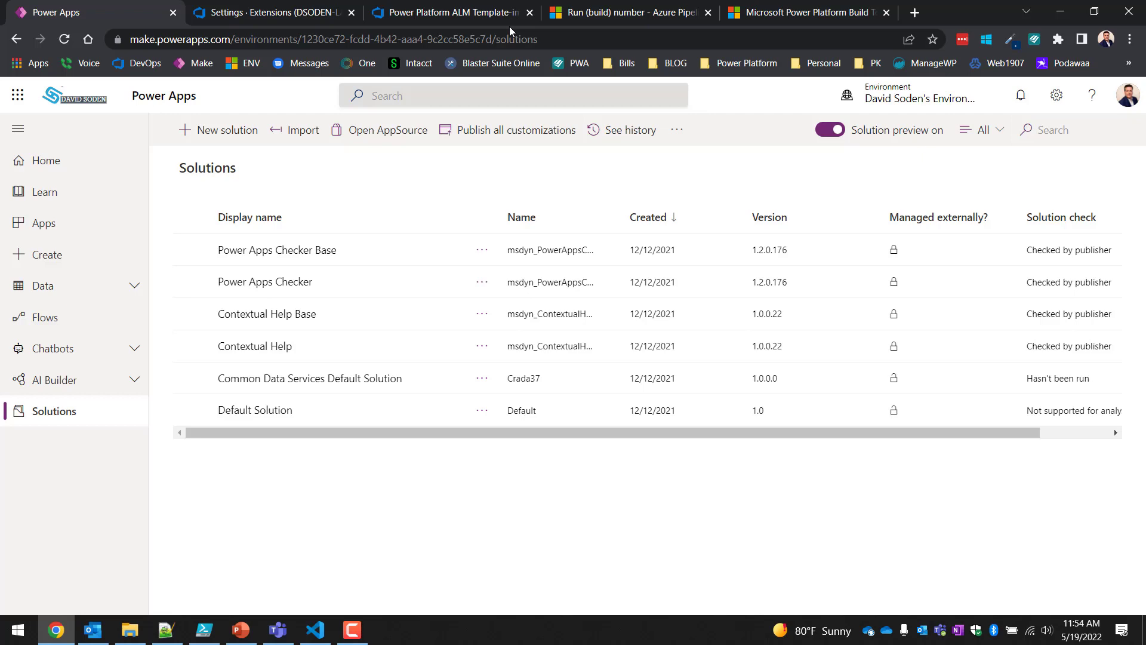
- Save and run the pipeline on the main branch with the windows latest agent, and follow the Agent job 1 log
{"action": "left_click", "coordinate": [484, 16]}
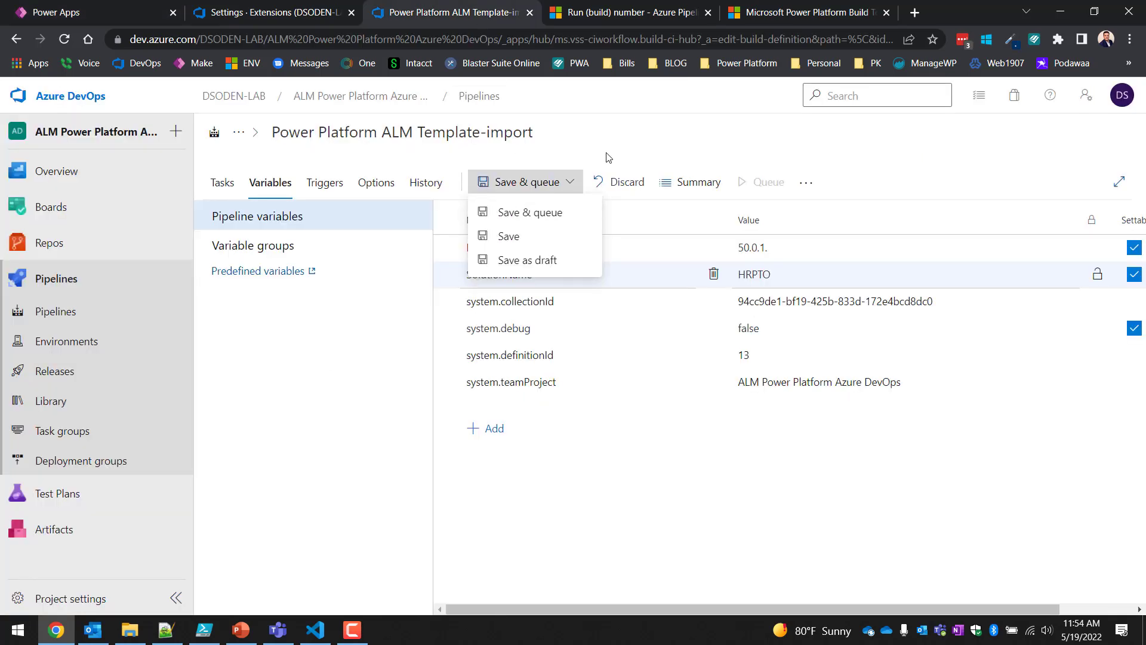
{"action": "left_click", "coordinate": [526, 219]}
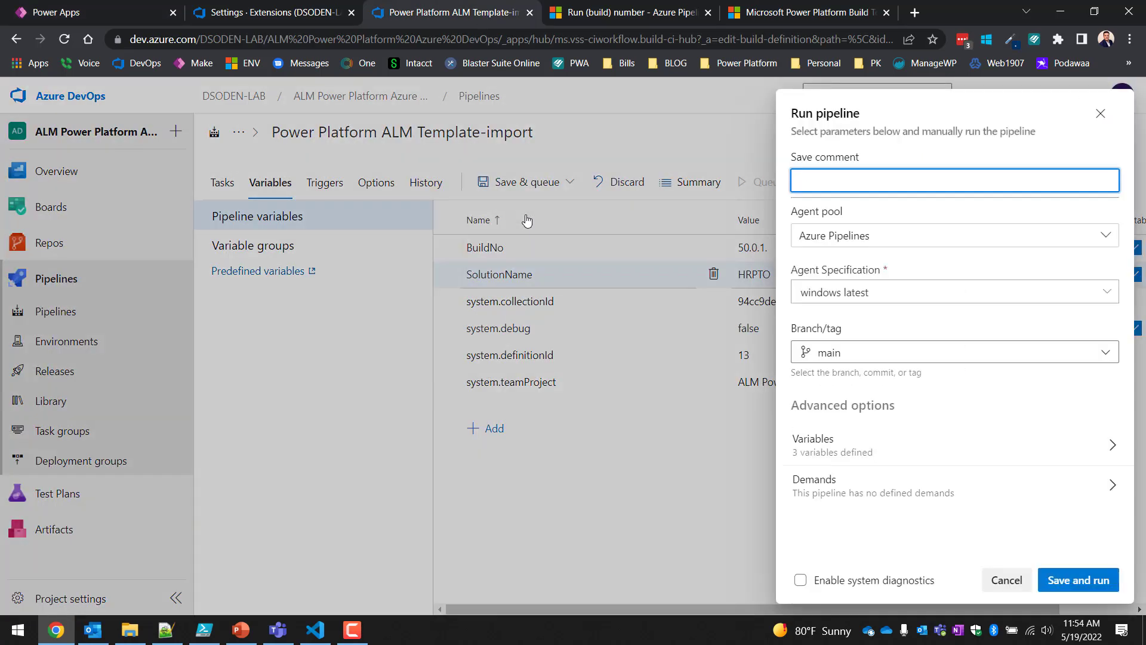
{"action": "left_click", "coordinate": [1076, 583]}
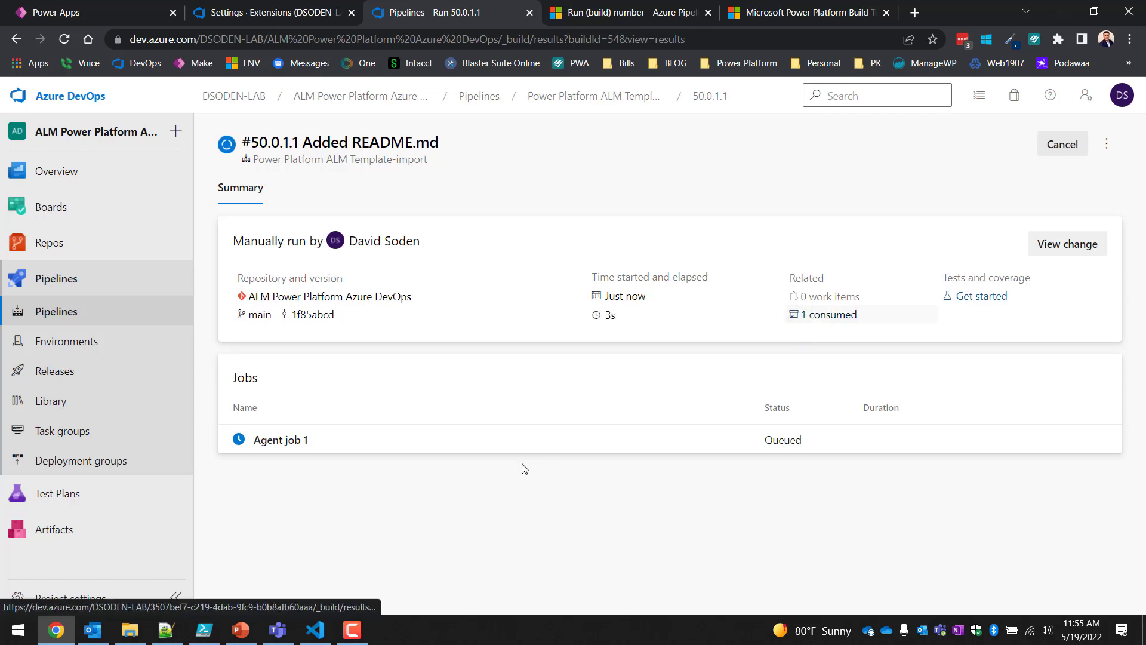
{"action": "left_click", "coordinate": [361, 451]}
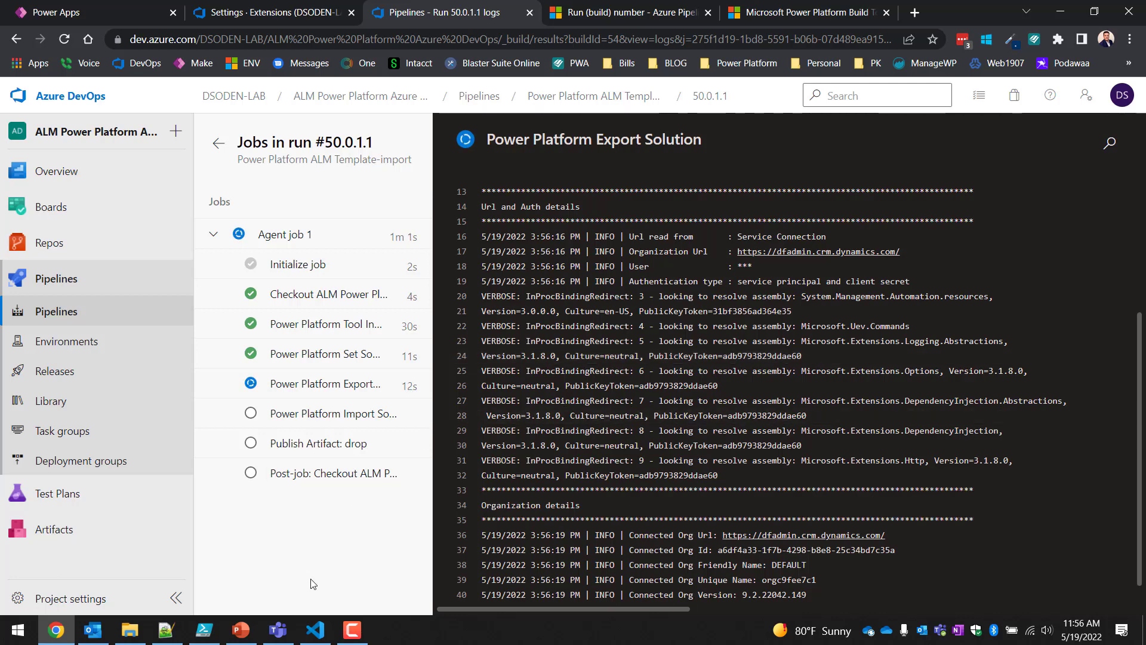
{"action": "left_click", "coordinate": [352, 630]}
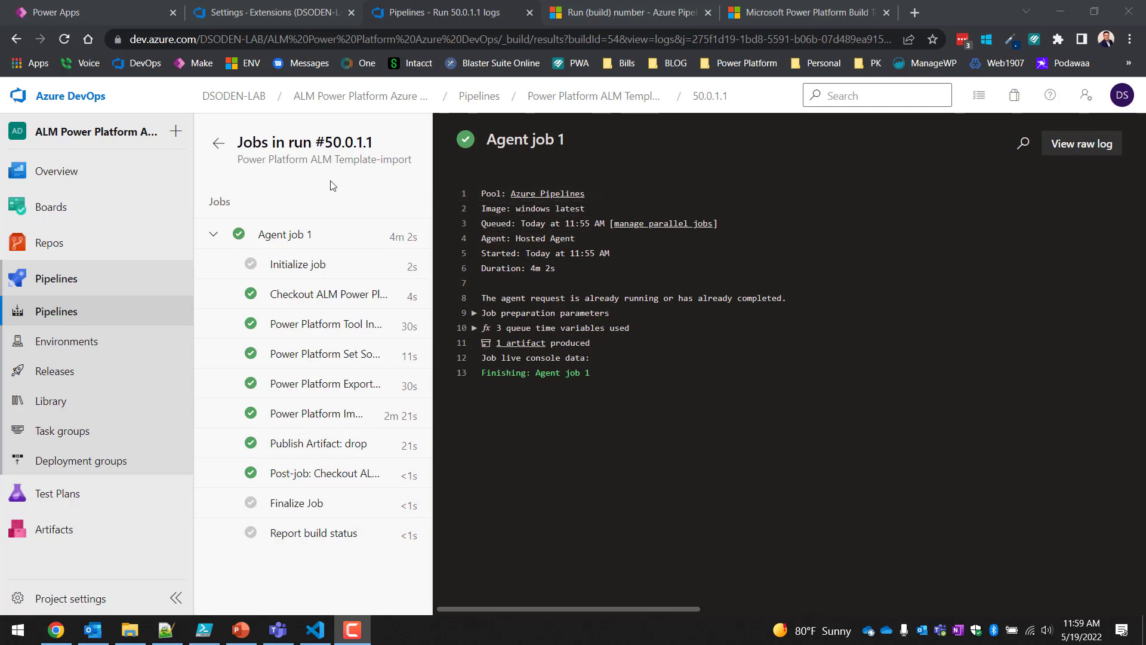
- Review the run's summary, warnings and job status, and expand the published drop artifact
{"action": "left_click", "coordinate": [213, 145]}
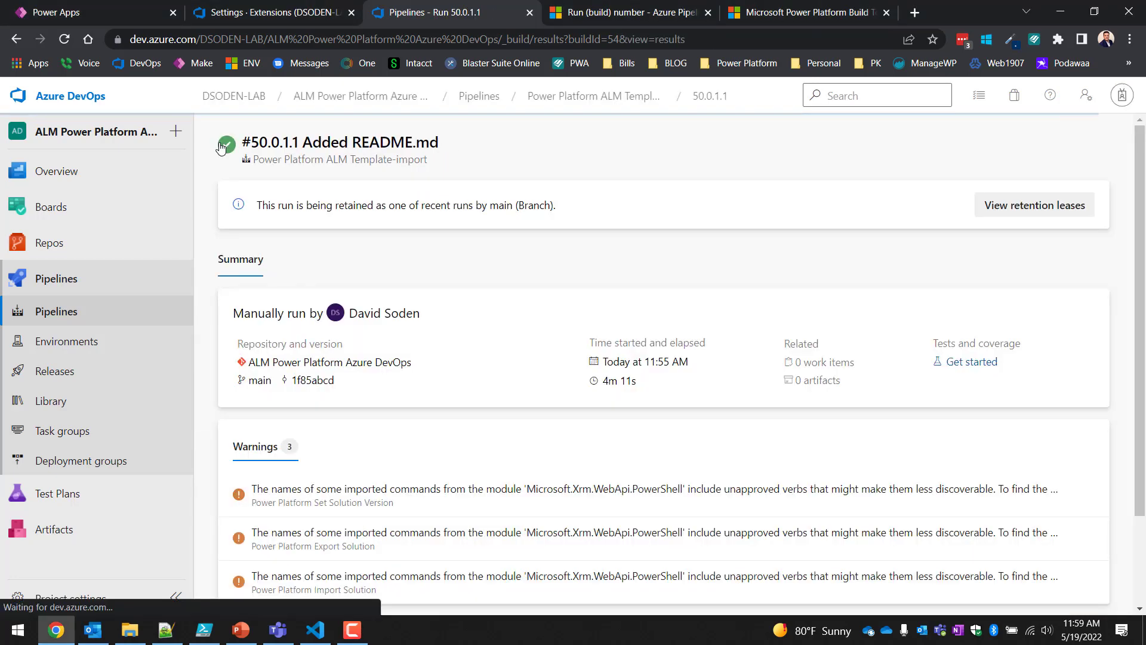
{"action": "scroll", "coordinate": [643, 406], "scroll_direction": "down", "scroll_amount": 2}
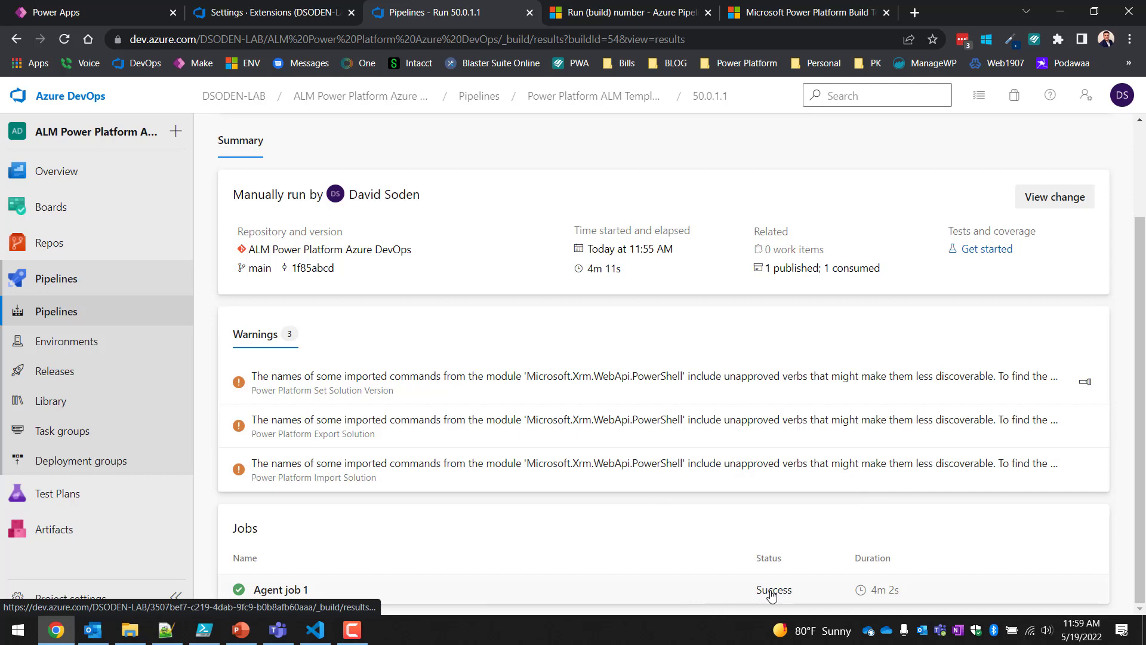
{"action": "right_click", "coordinate": [788, 270]}
{"action": "left_click", "coordinate": [788, 269]}
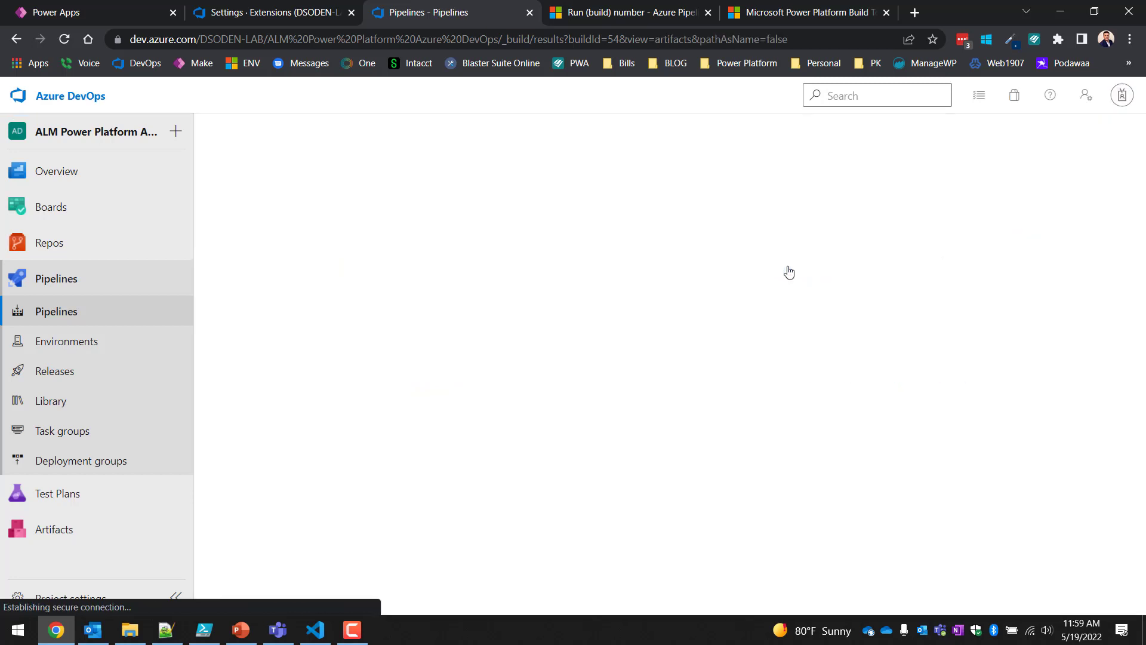
{"action": "left_click", "coordinate": [255, 254]}
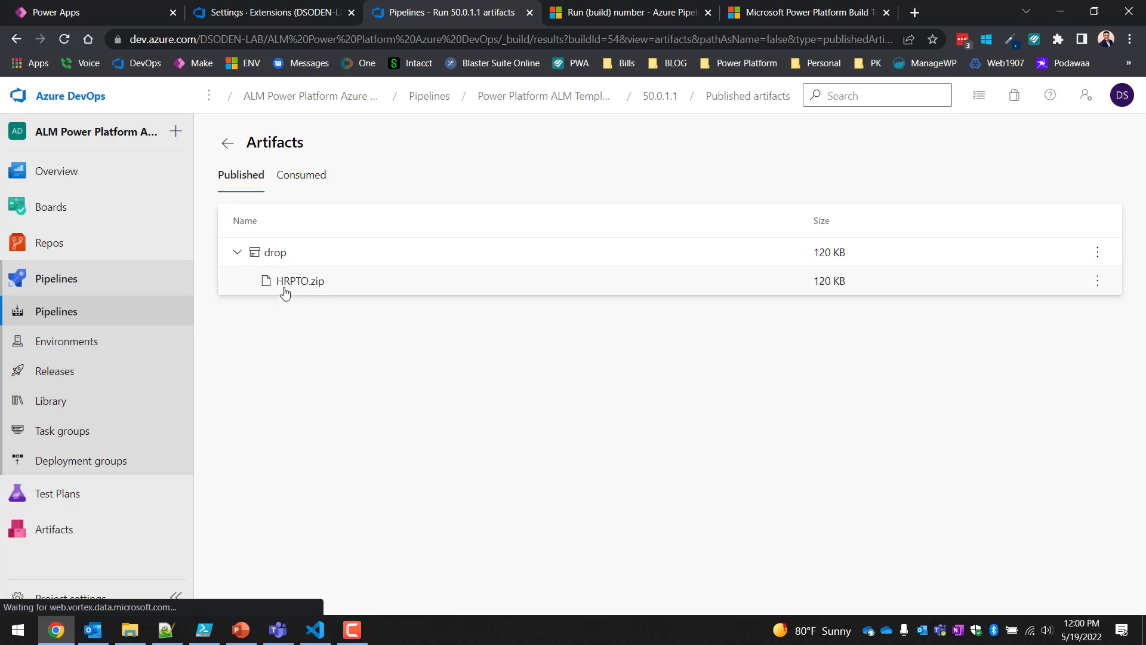
- Open the Power Platform ALM Template-import pipeline for editing and look up the PowerShell task among those available for Agent job 1
{"action": "mouse_move", "coordinate": [62, 252]}
{"action": "left_click", "coordinate": [78, 289]}
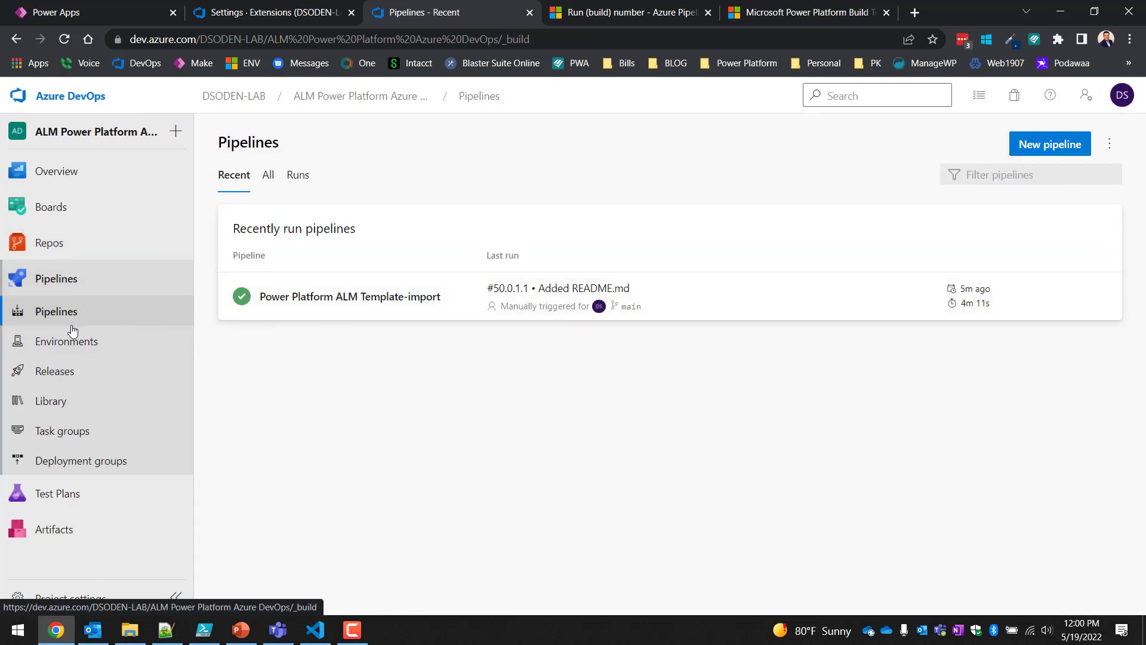
{"action": "left_click", "coordinate": [308, 297]}
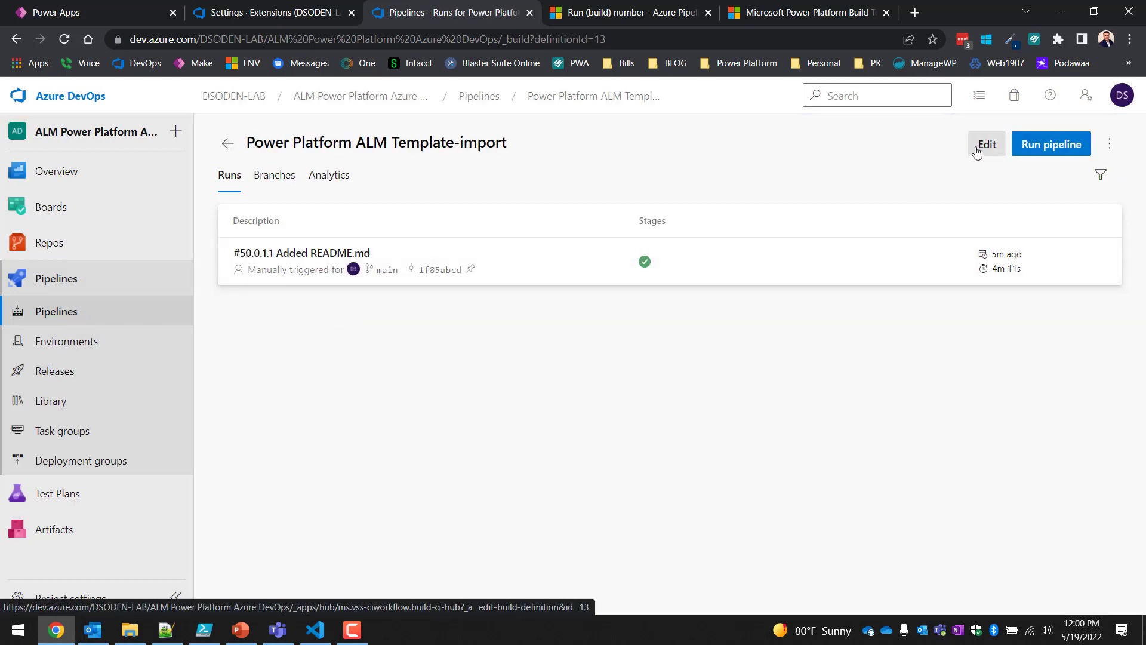
{"action": "right_click", "coordinate": [976, 149]}
{"action": "left_click", "coordinate": [977, 148]}
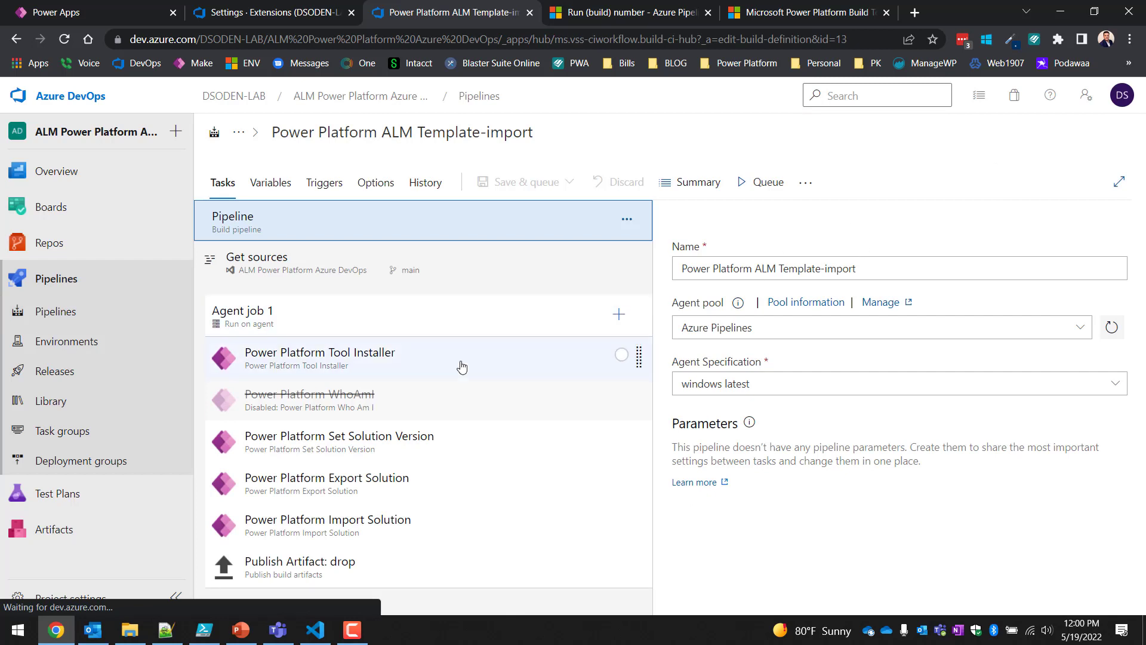
{"action": "left_click", "coordinate": [619, 314]}
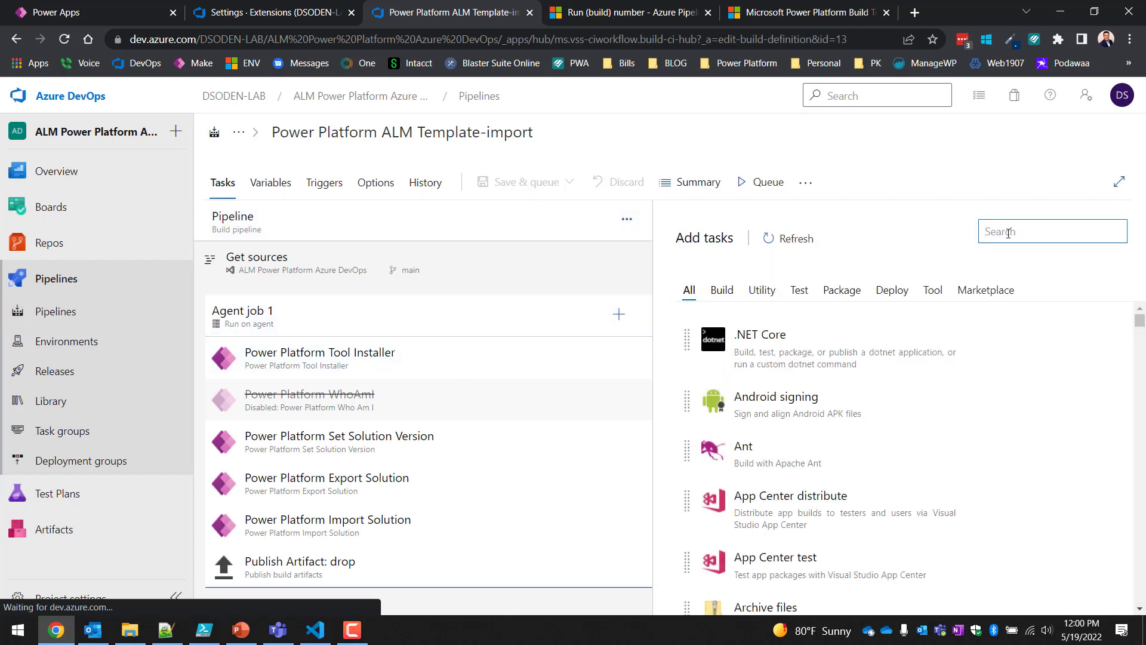
{"action": "type", "text": "powershell"}
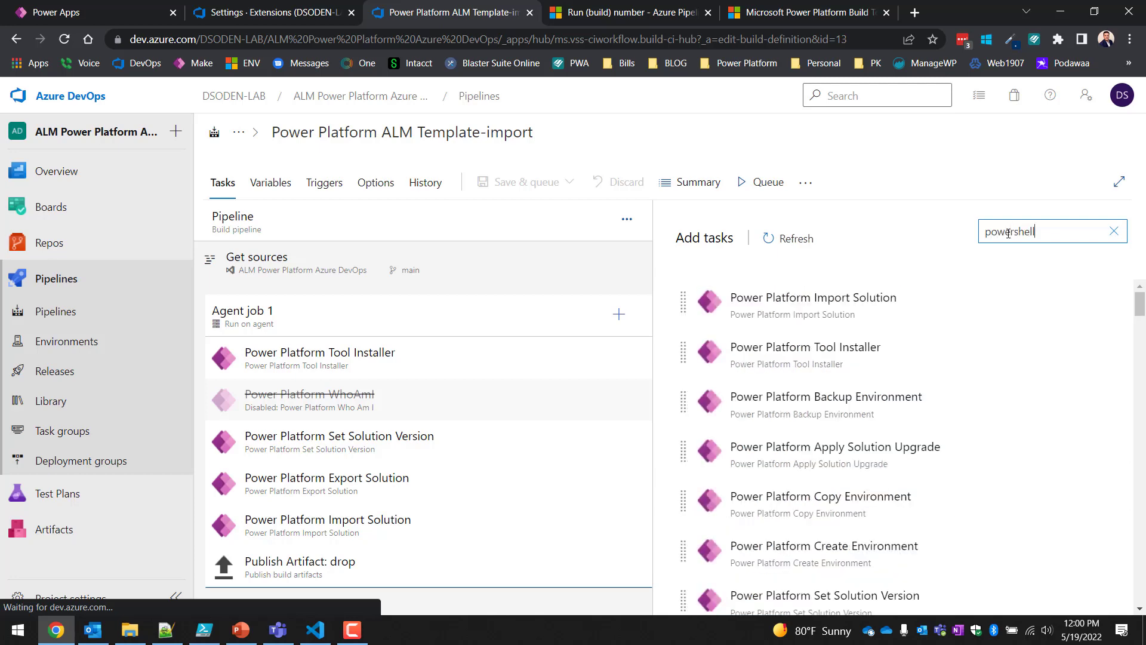
{"action": "mouse_move", "coordinate": [823, 326]}
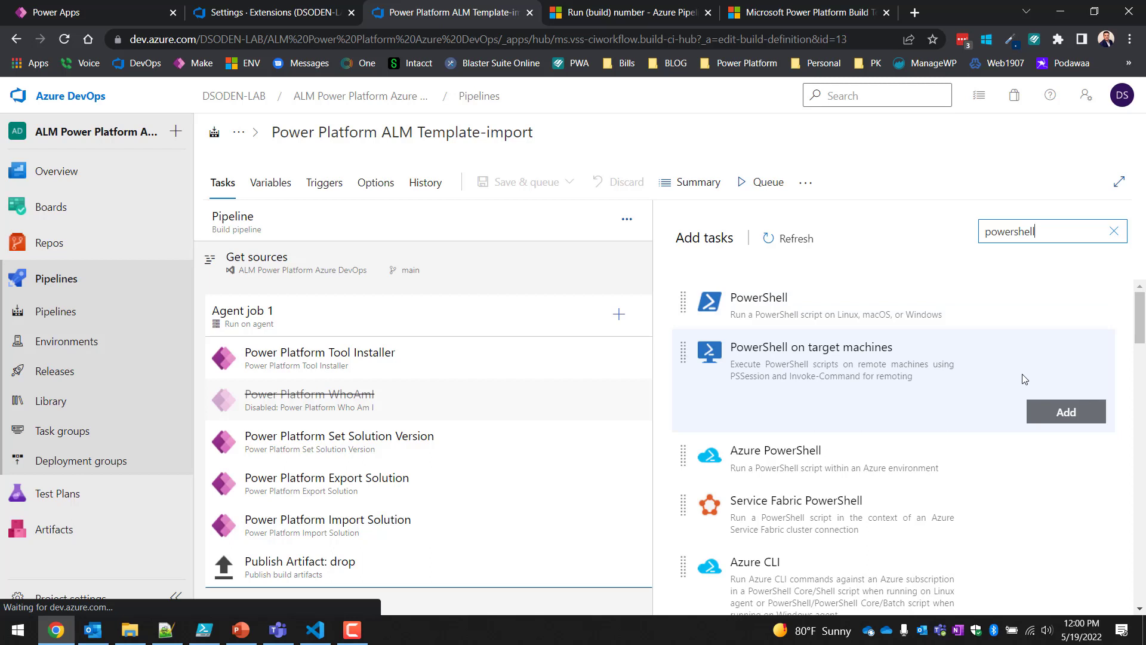
{"action": "left_click", "coordinate": [843, 310]}
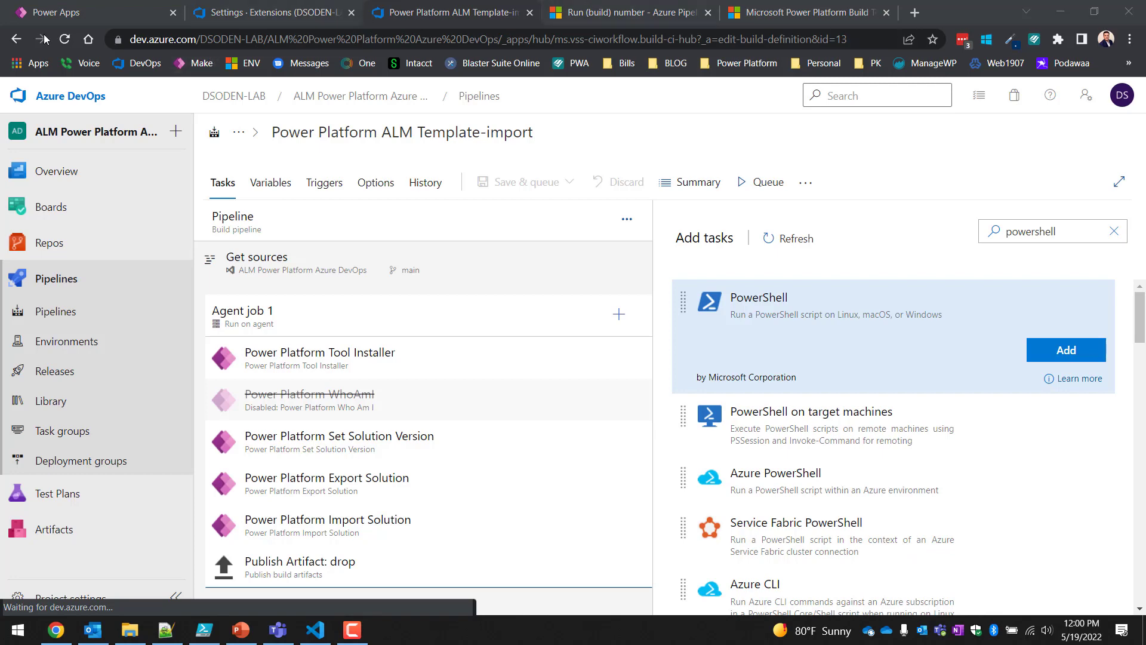
- Check the HR-PTO solution's version in the target environment in Power Apps, and view the DevOps project's summary and recent pipelines
{"action": "left_click", "coordinate": [72, 12]}
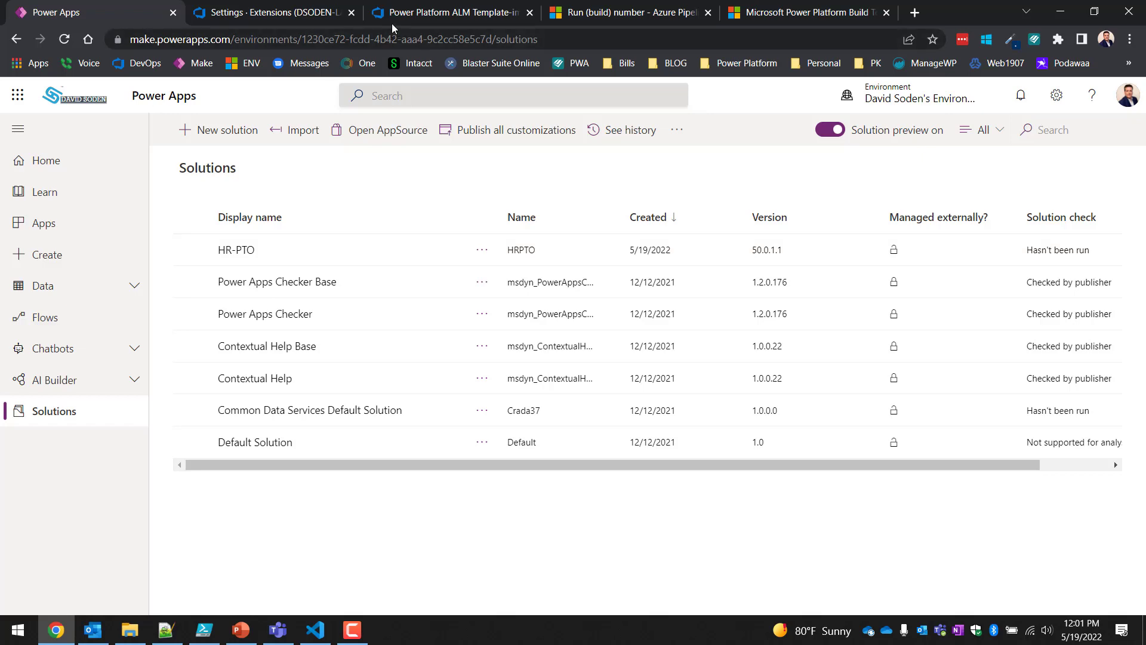
{"action": "left_click", "coordinate": [452, 8]}
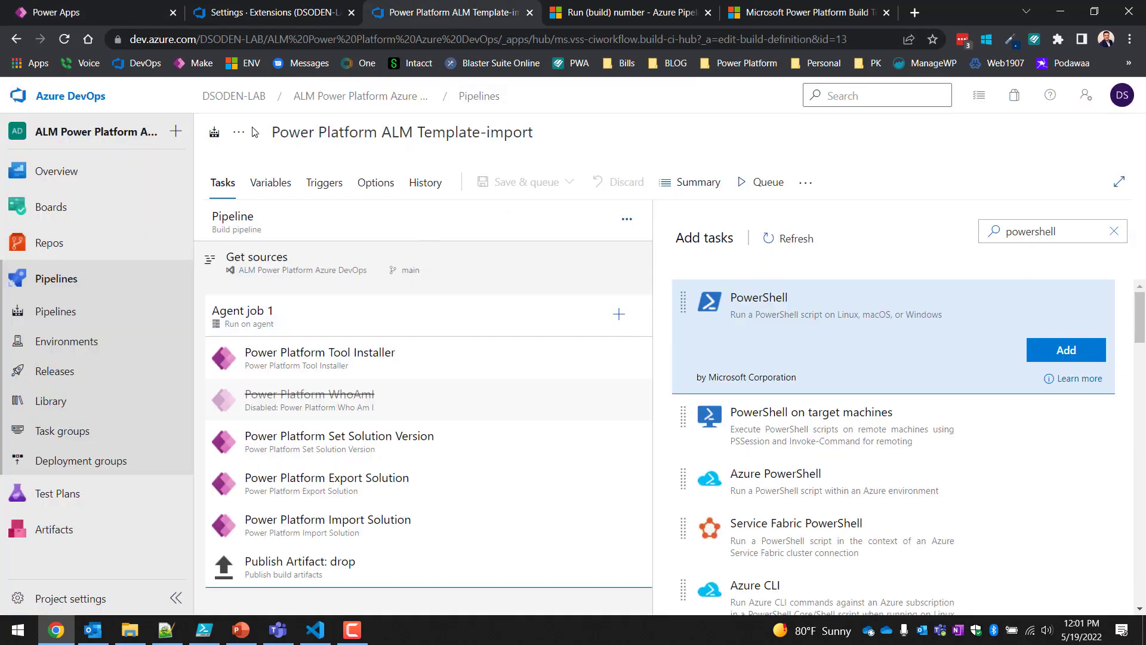
{"action": "left_click", "coordinate": [370, 98]}
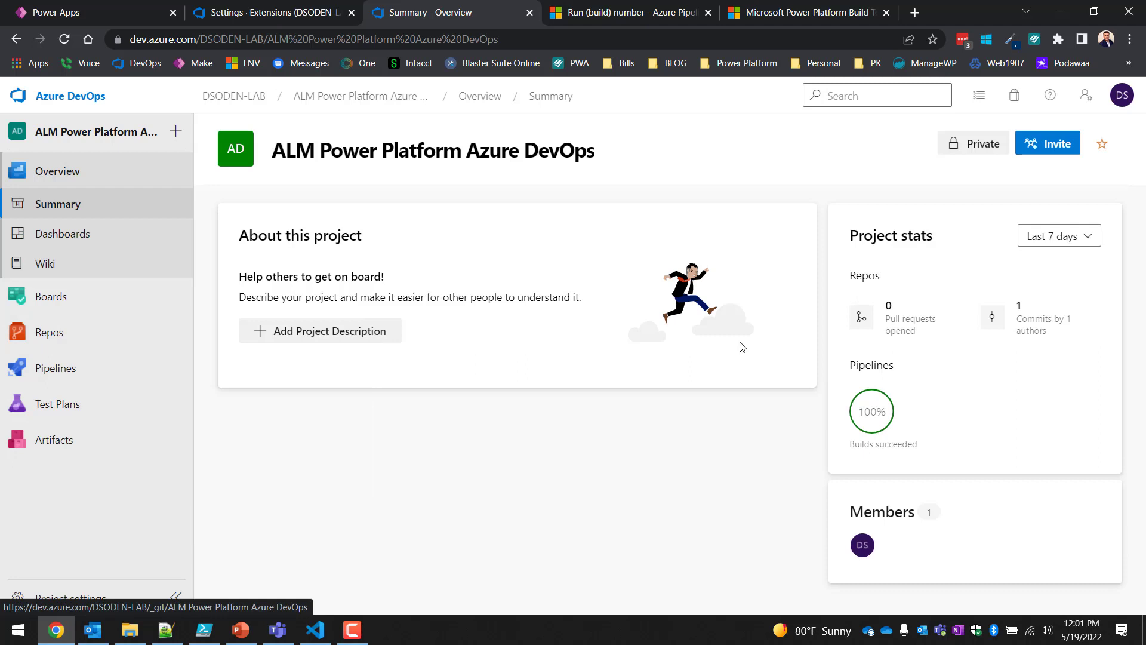
{"action": "left_click", "coordinate": [95, 376]}
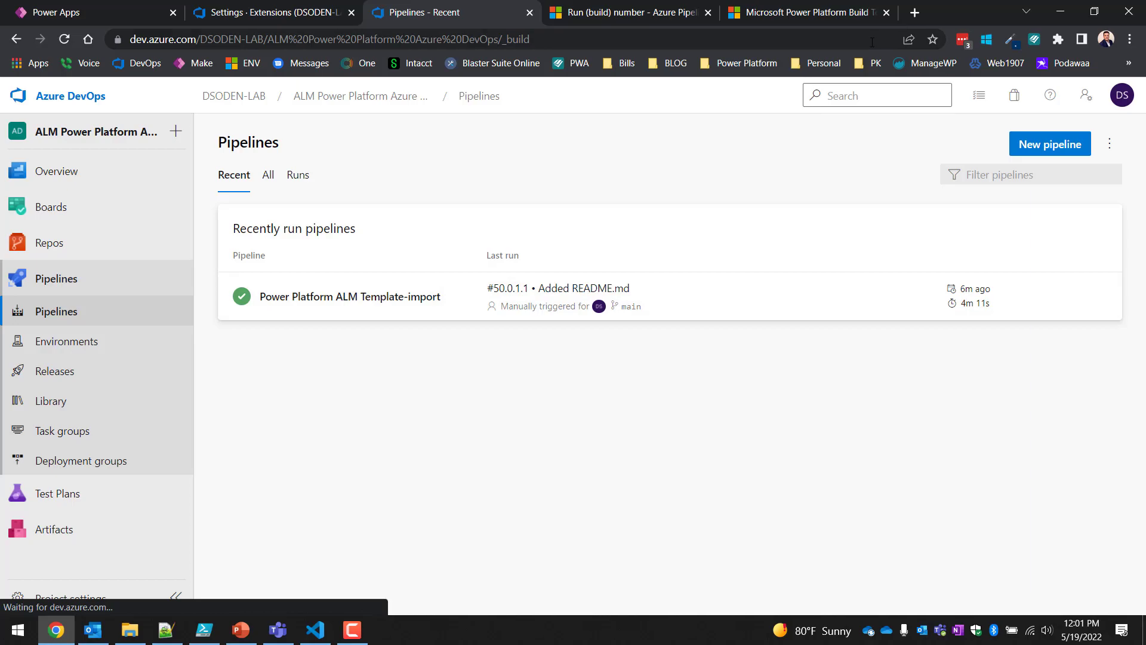
- Skim the Power Platform Build Tools and run number token documentation, and return to the target environment's solutions in Power Apps
{"action": "left_click", "coordinate": [822, 14]}
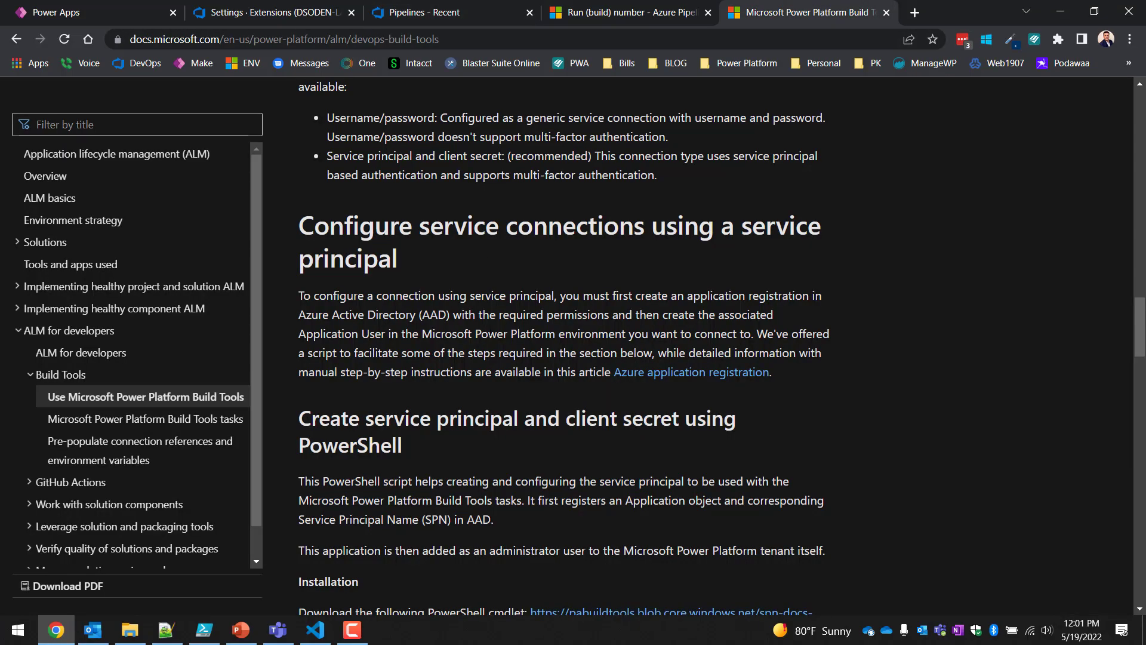
{"action": "scroll", "coordinate": [491, 331], "scroll_direction": "down", "scroll_amount": 15}
{"action": "scroll", "coordinate": [491, 331], "scroll_direction": "up", "scroll_amount": 20}
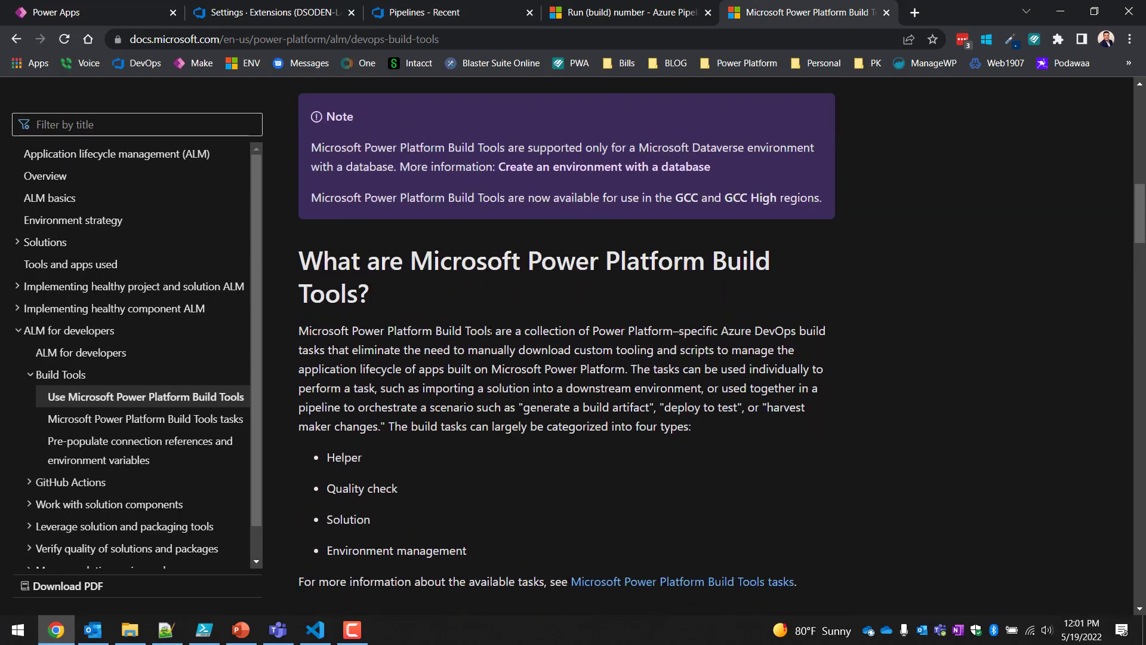
{"action": "scroll", "coordinate": [491, 331], "scroll_direction": "up", "scroll_amount": 8}
{"action": "scroll", "coordinate": [491, 331], "scroll_direction": "down", "scroll_amount": 20}
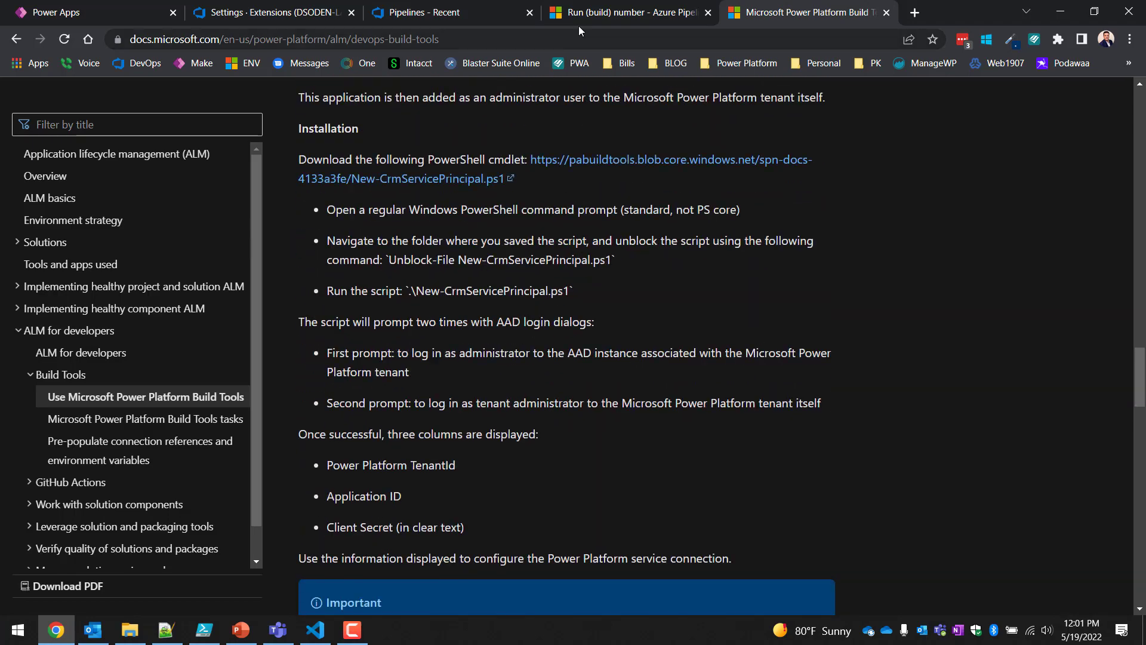
{"action": "left_click", "coordinate": [593, 18]}
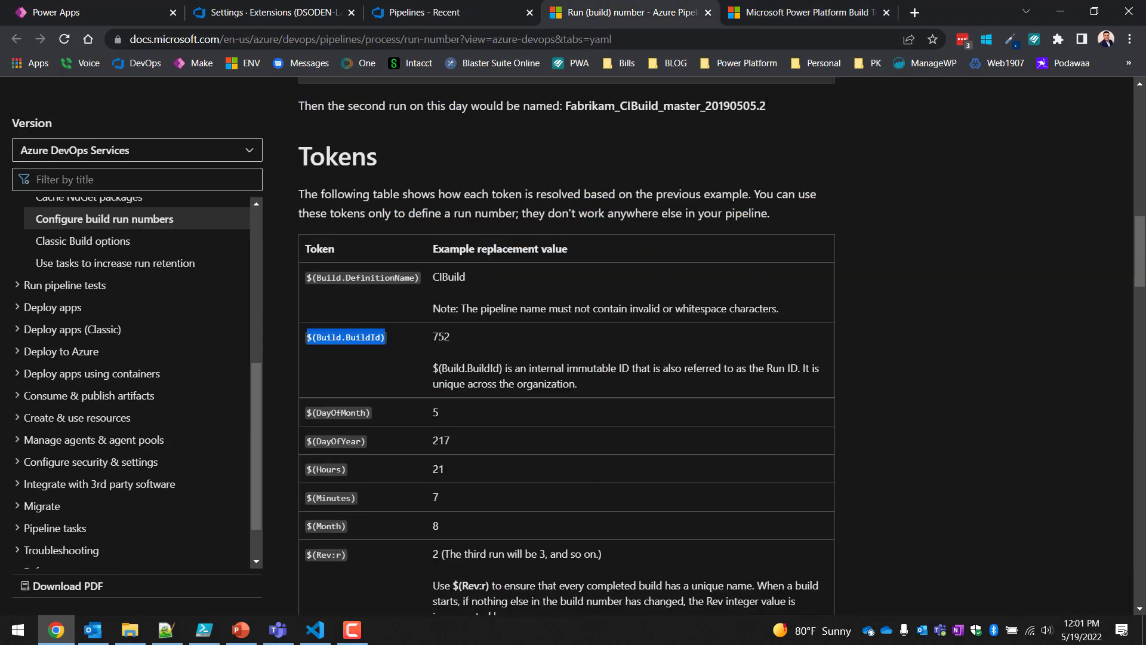
{"action": "left_click", "coordinate": [109, 8]}
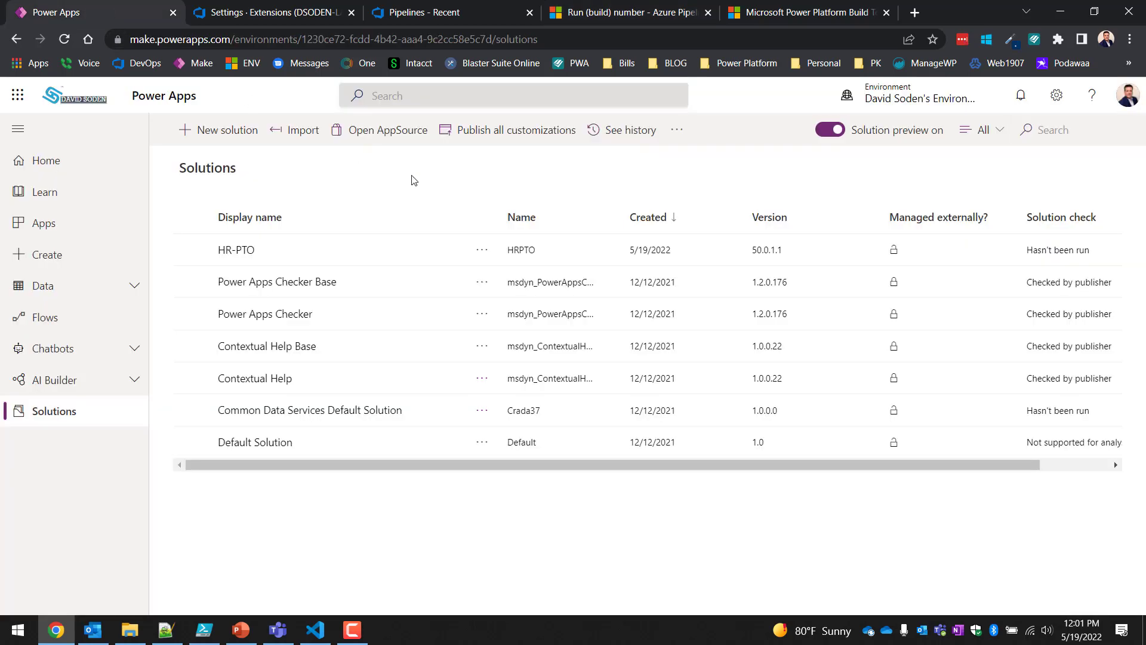
- View the HR-PTO solution's components in the target environment, and compare its version in the DEFAULT environment with the latest Azure DevOps pipeline run
{"action": "left_click", "coordinate": [236, 250]}
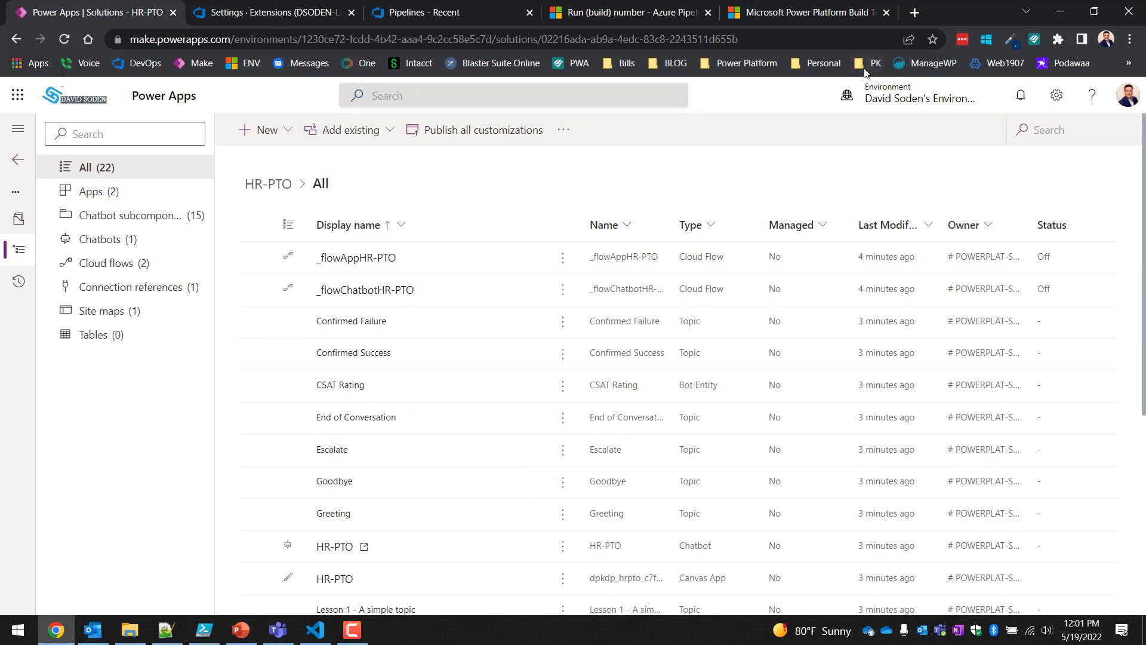
{"action": "left_click", "coordinate": [871, 96]}
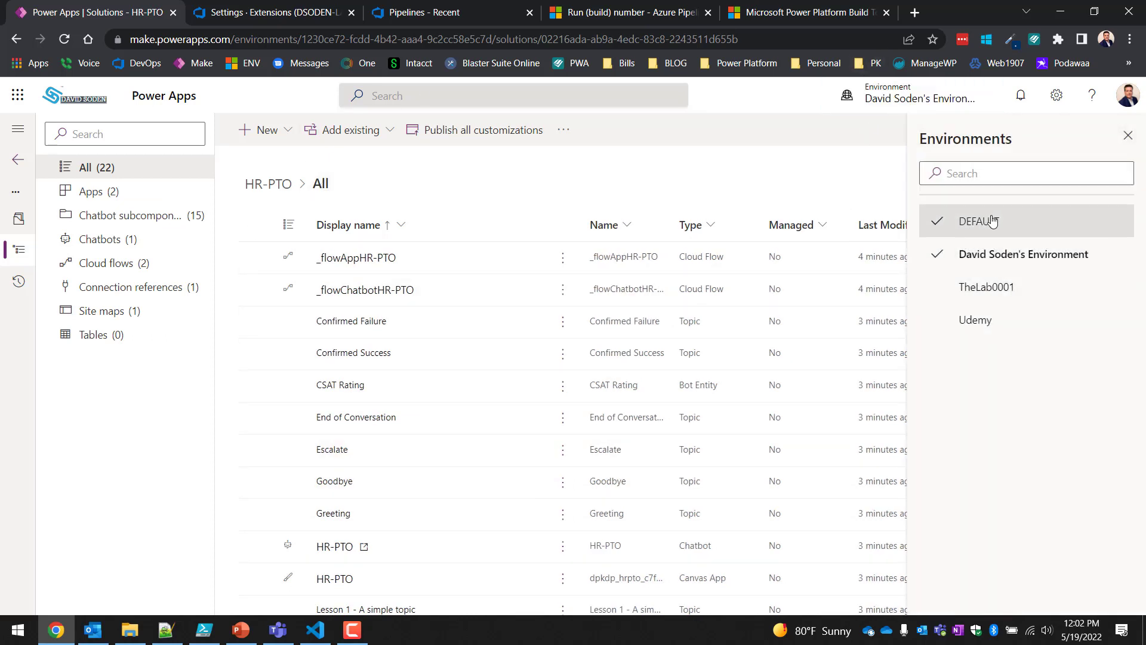
{"action": "left_click", "coordinate": [955, 221]}
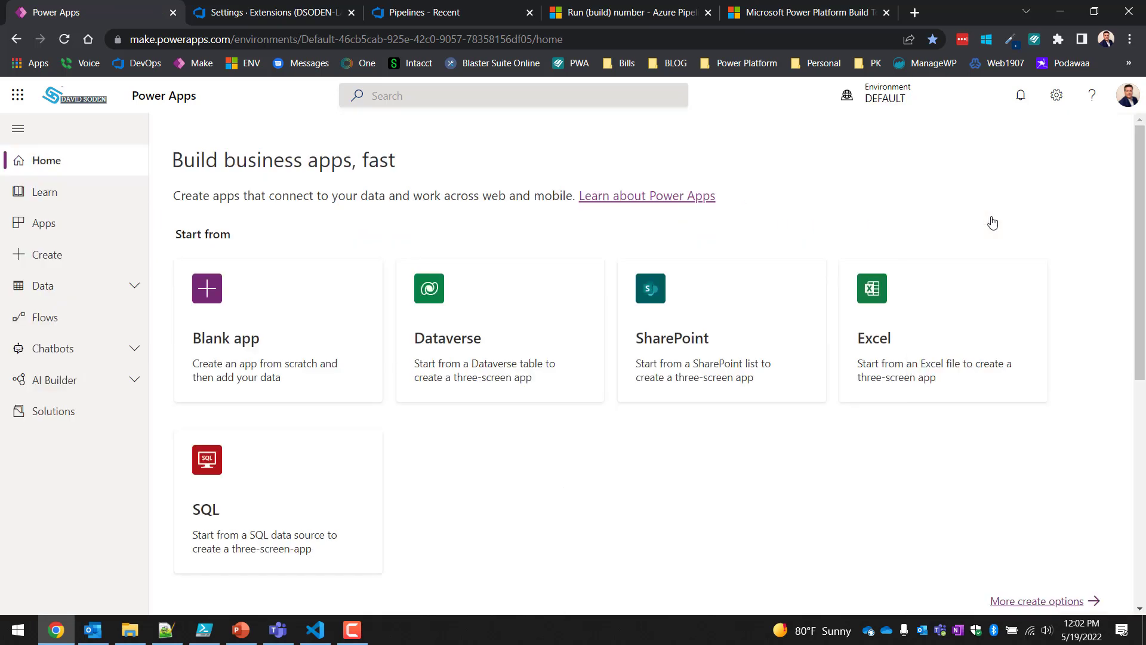
{"action": "left_click", "coordinate": [12, 410]}
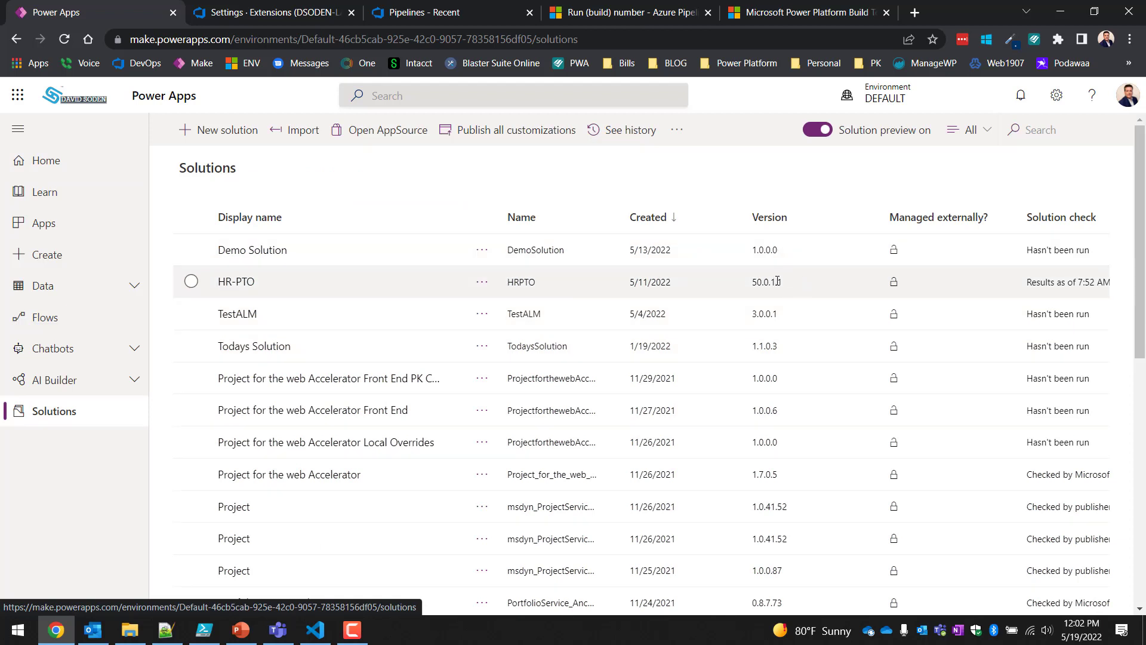
{"action": "left_click", "coordinate": [406, 15]}
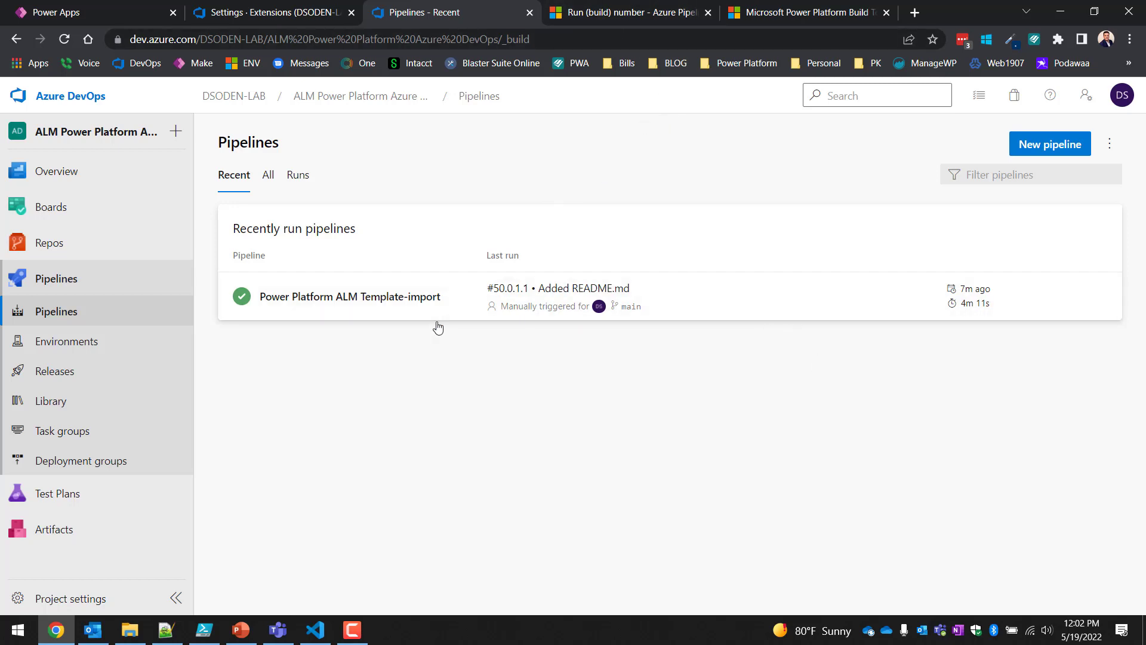
{"action": "left_click", "coordinate": [352, 633]}
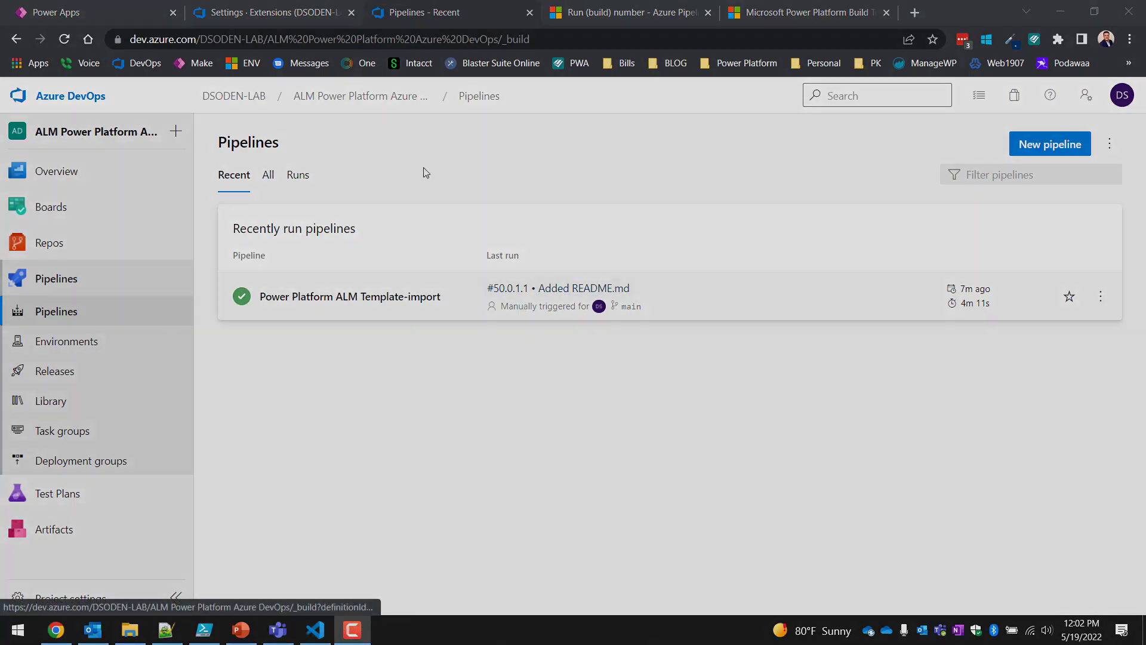